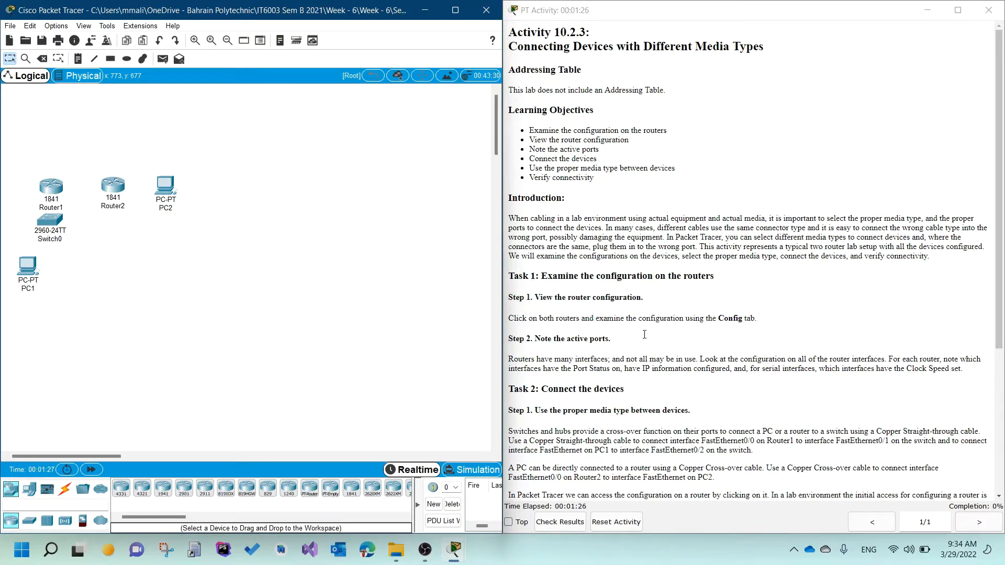
Examine Router1's configuration for FastEthernet0/0, FastEthernet0/1, Serial0/0/0 and Serial0/0/1, noting port status, IP information and clock rate
left_click(951, 510)
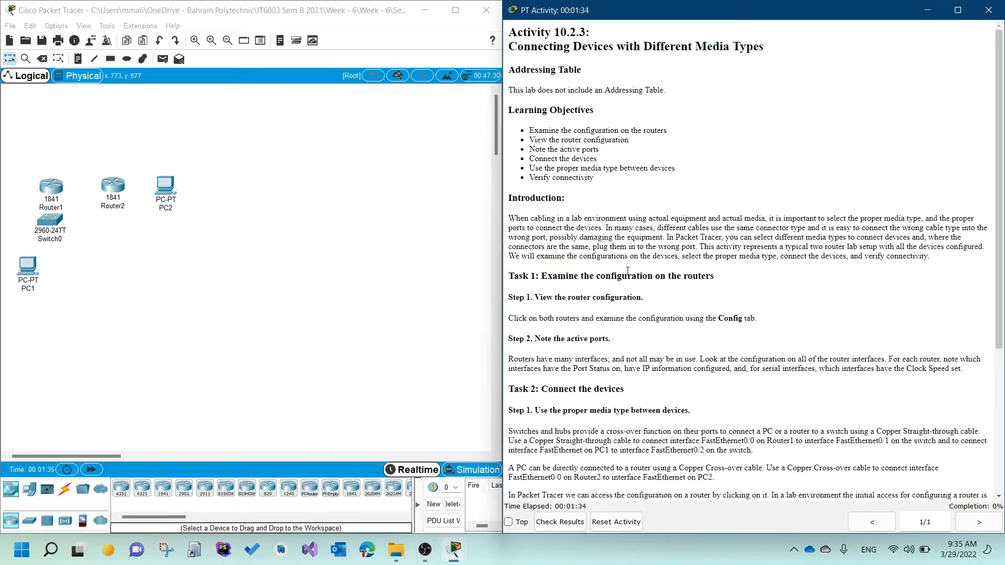
scroll(627, 271, "down", 1)
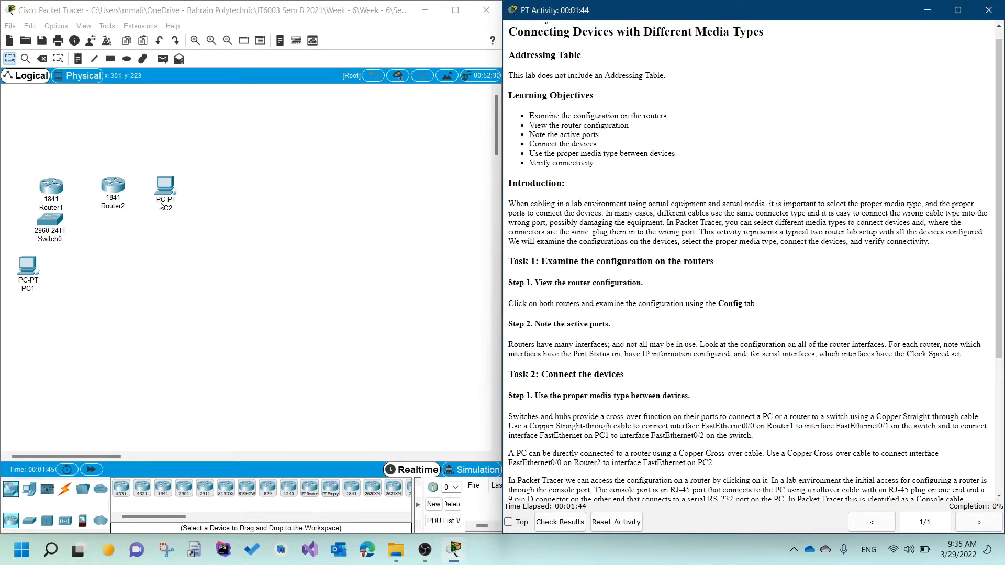
left_click(53, 188)
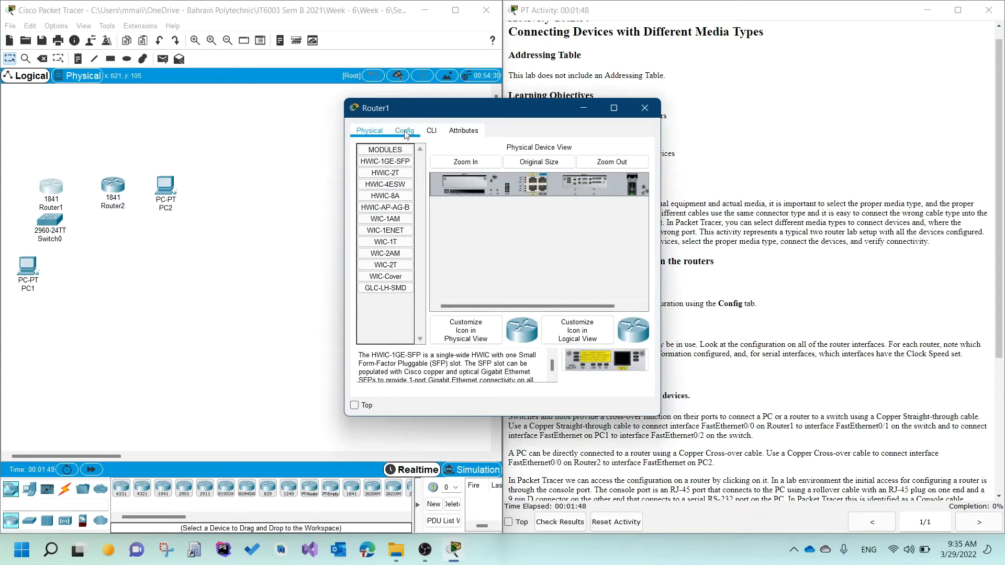
left_click(405, 135)
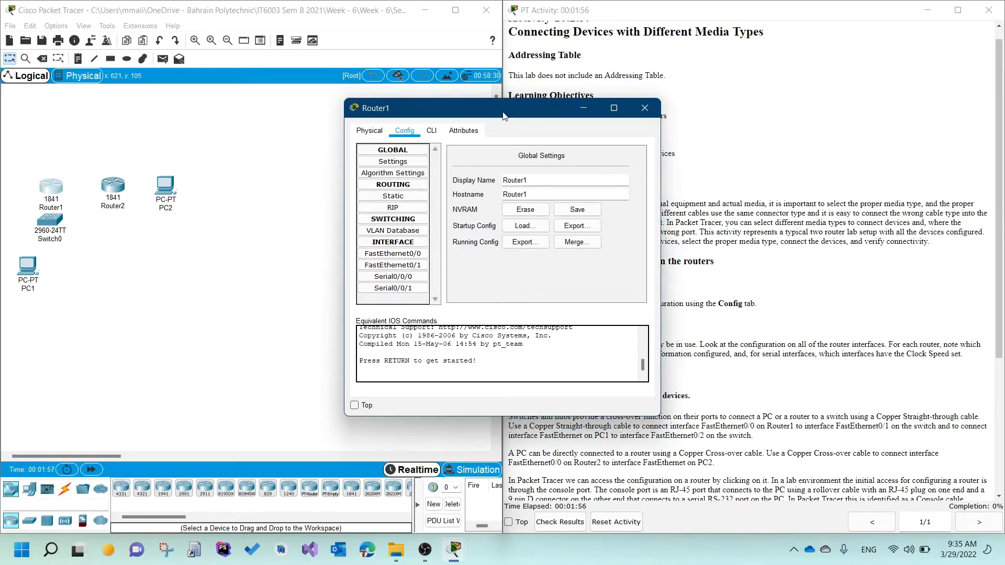
left_click_drag(504, 115, 321, 115)
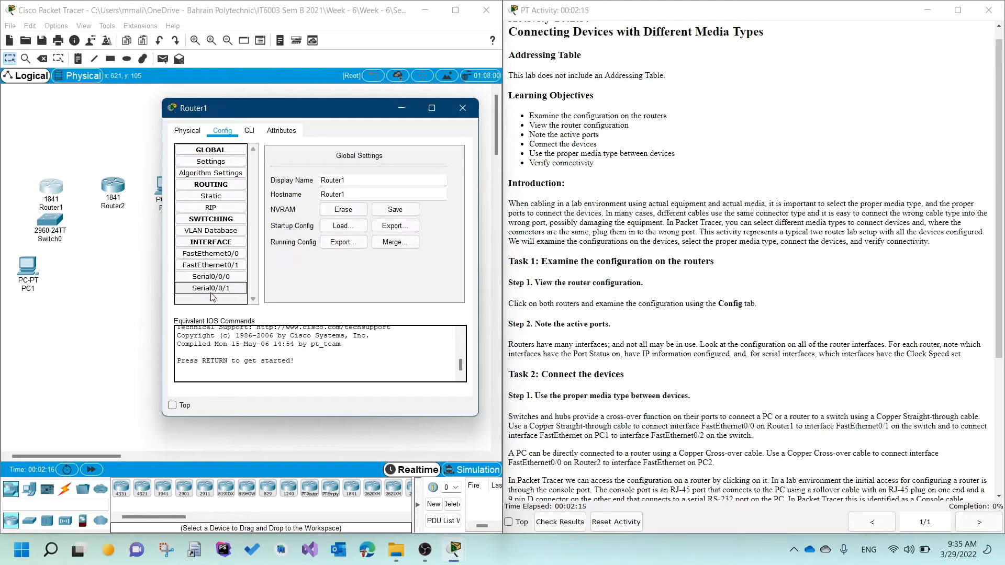
left_click(207, 256)
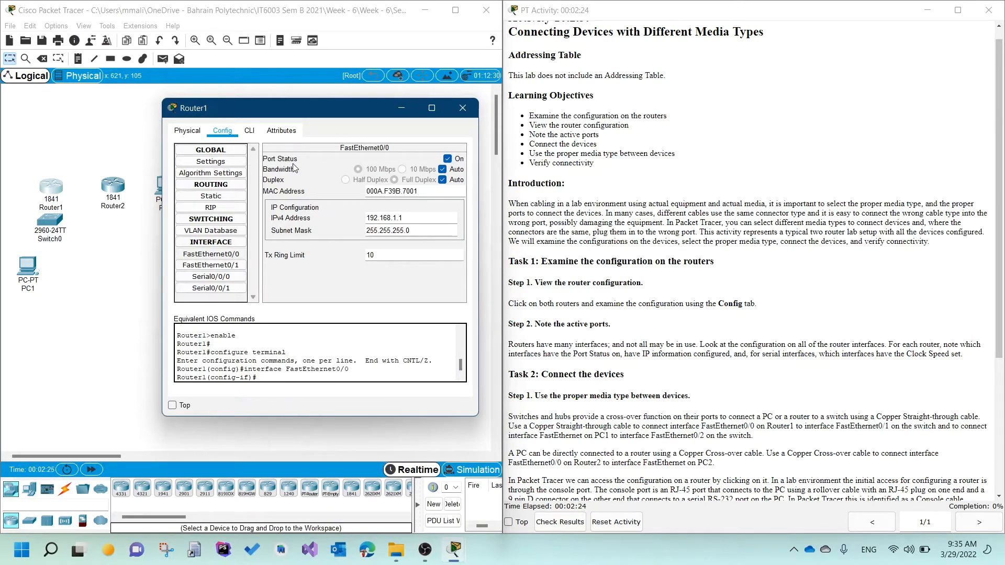
left_click(220, 268)
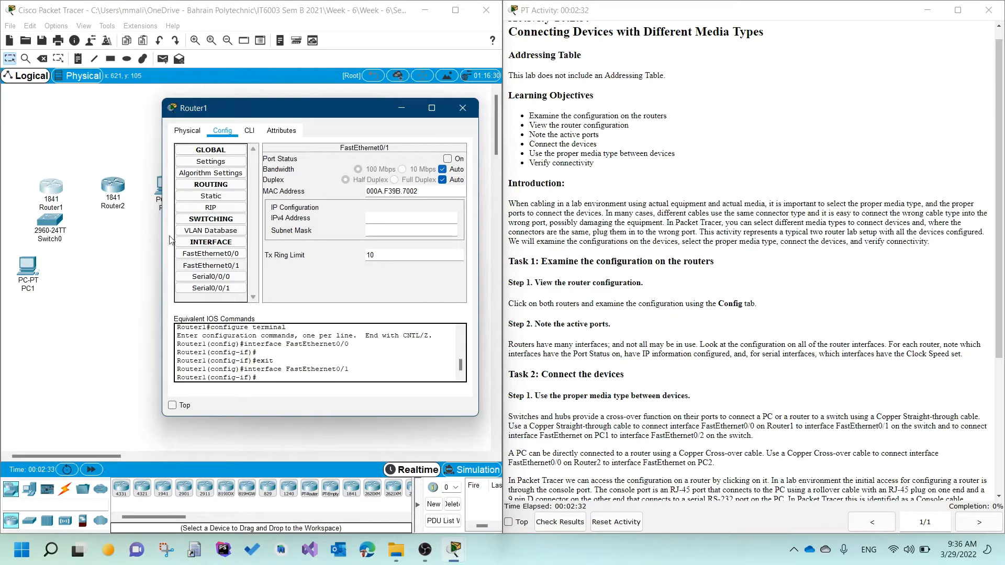
left_click(208, 277)
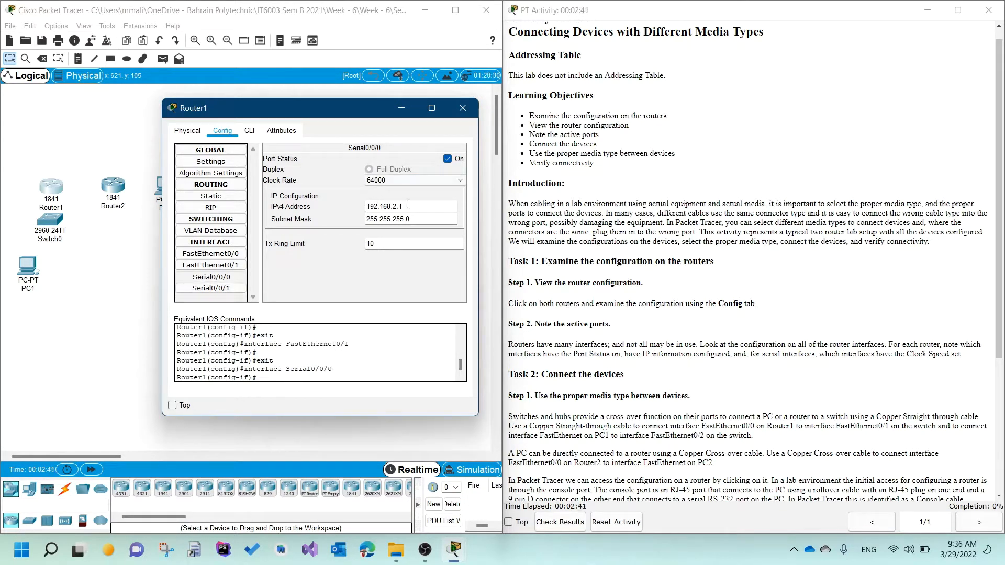
left_click(203, 288)
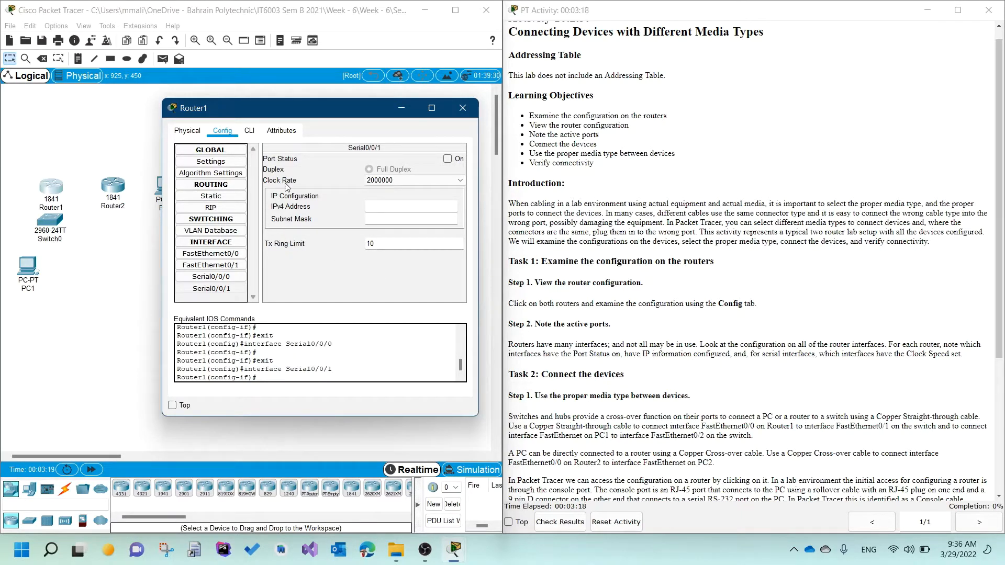
Compare Router1's two serial interfaces, recheck its FastEthernet0/0 settings, and close the router's window
left_click(223, 278)
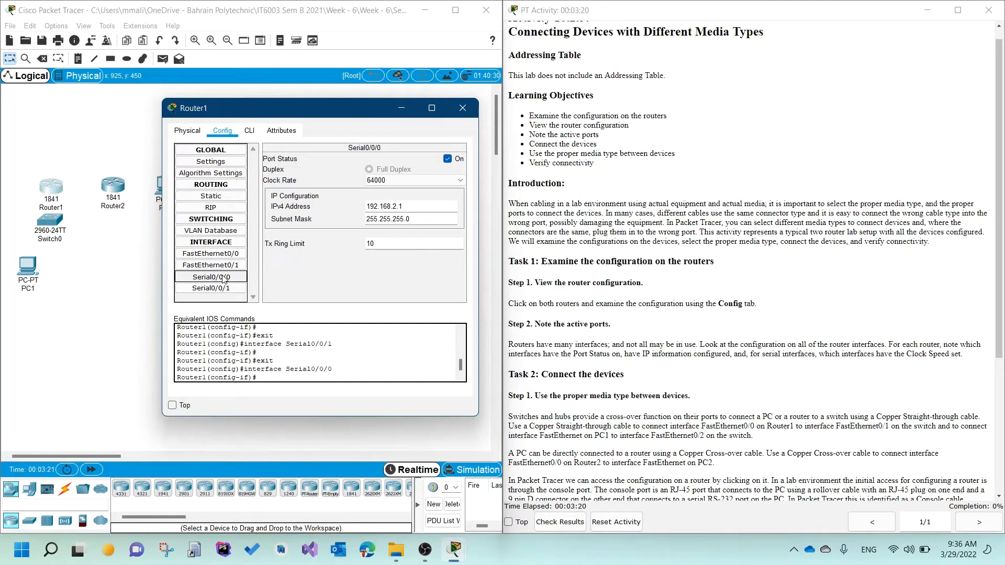
left_click(223, 289)
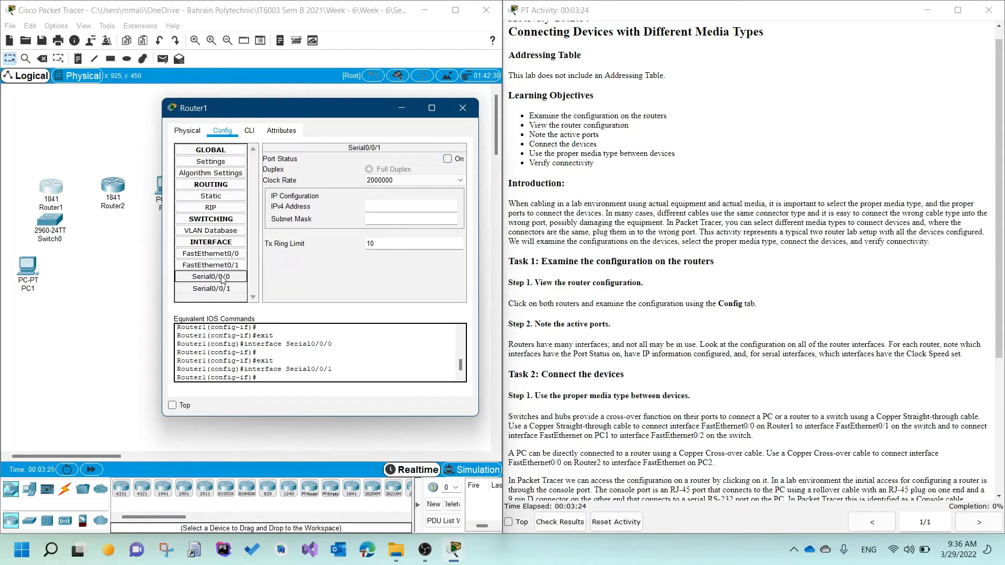
left_click(222, 278)
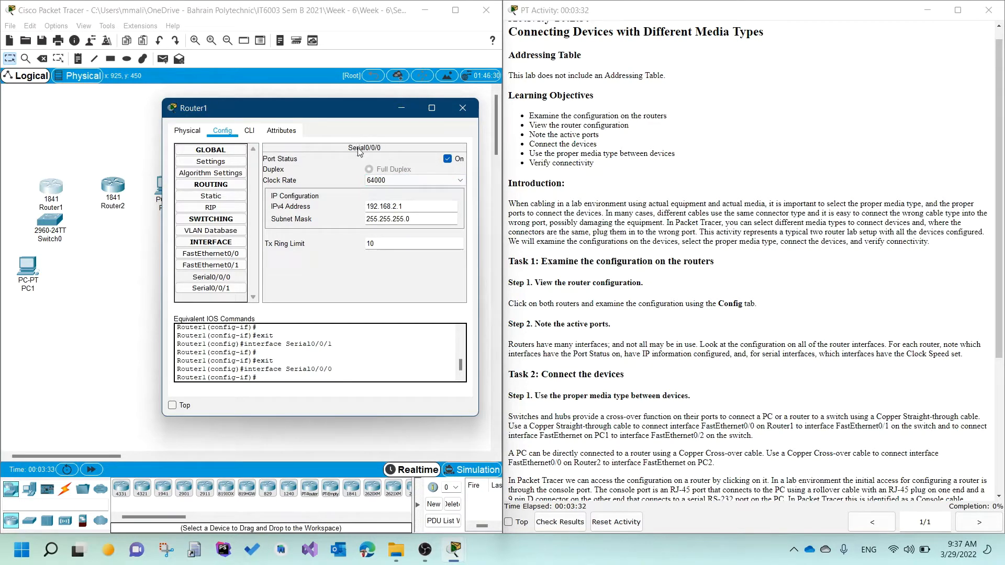
left_click(209, 254)
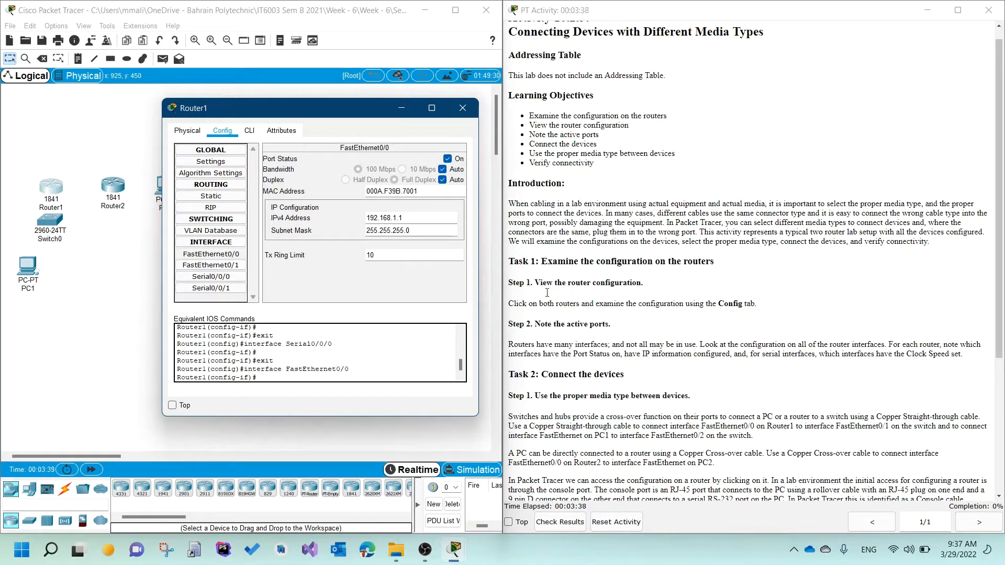
scroll(649, 375, "down", 2)
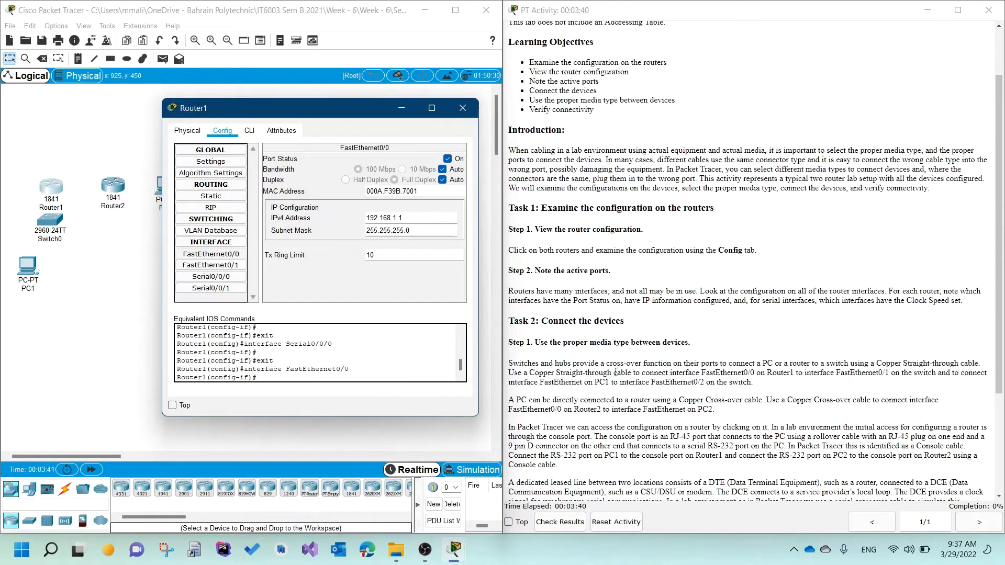
scroll(619, 372, "down", 1)
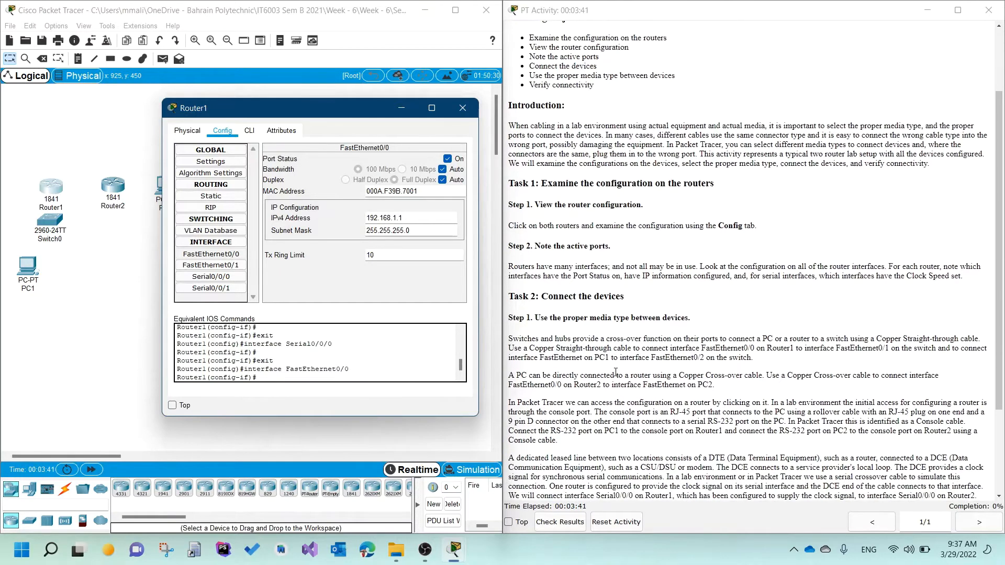
left_click(461, 108)
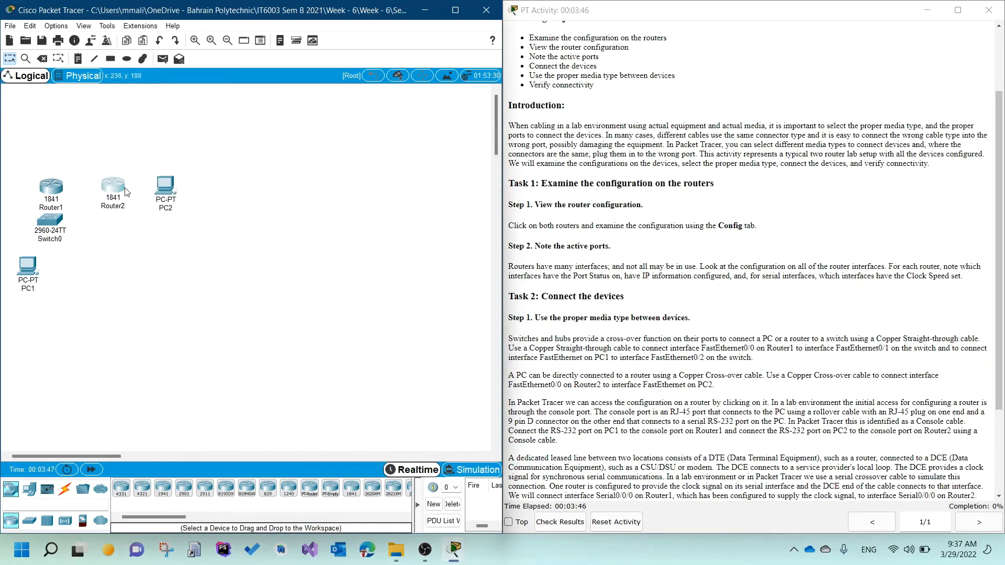
Examine the port status, IP settings and serial clock rates of Router2's four interfaces, and close its window
left_click(113, 185)
left_click(409, 135)
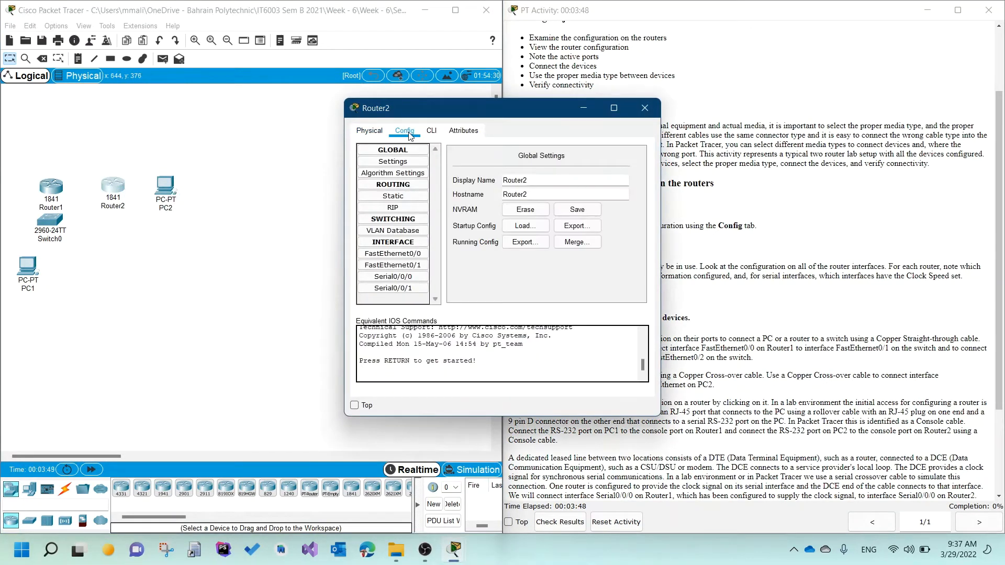
left_click(412, 254)
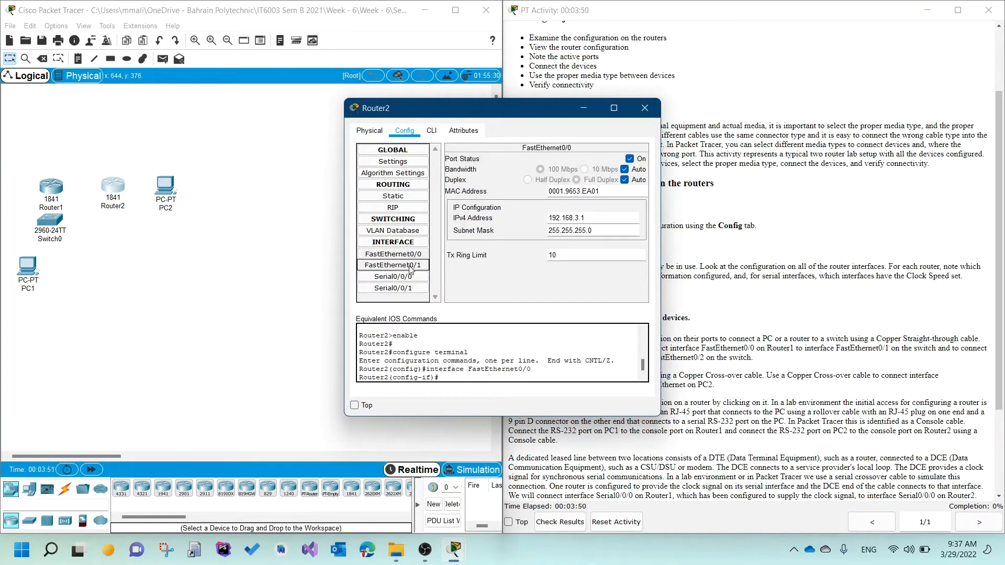
left_click(411, 266)
left_click(405, 278)
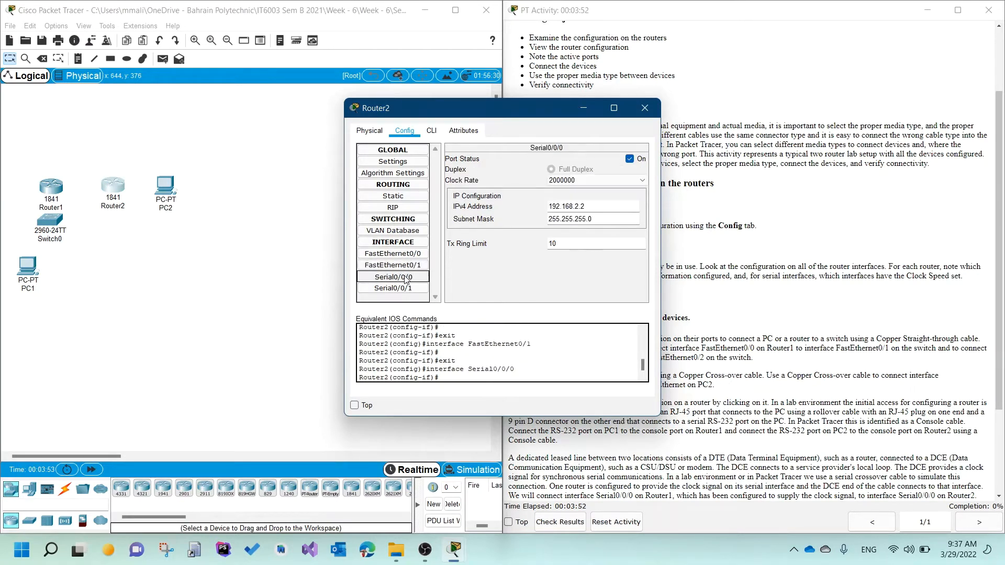
left_click(403, 289)
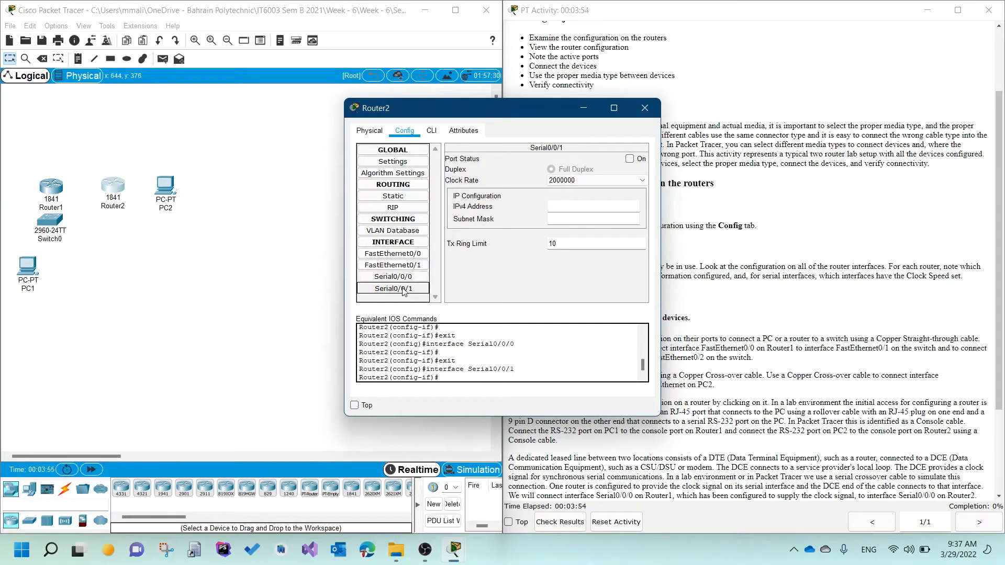
left_click(406, 254)
left_click(402, 277)
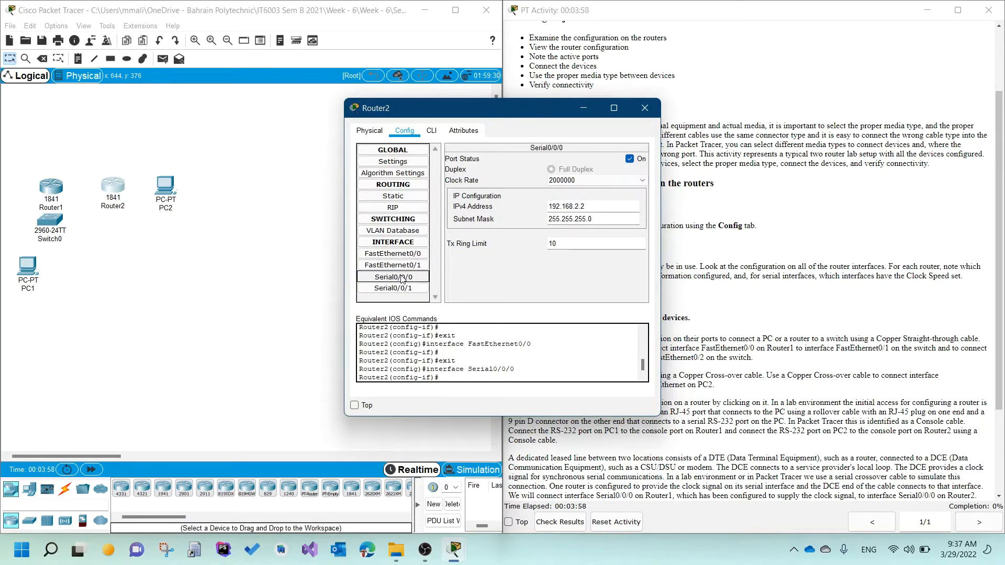
left_click(650, 104)
Move PC1 and Switch0 further down in the workspace to leave room between the devices for cabling
scroll(651, 305, "down", 1)
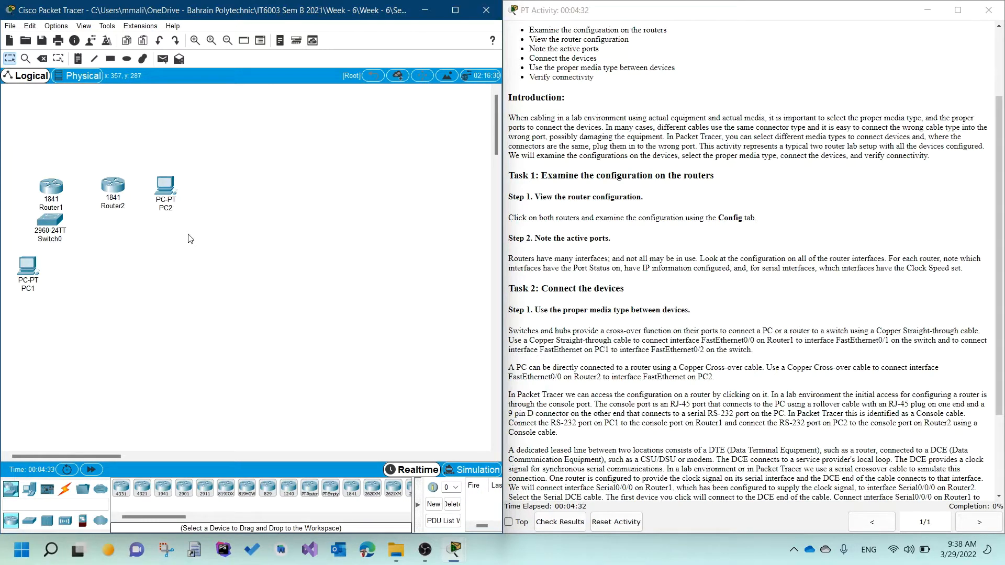
left_click_drag(30, 277, 24, 310)
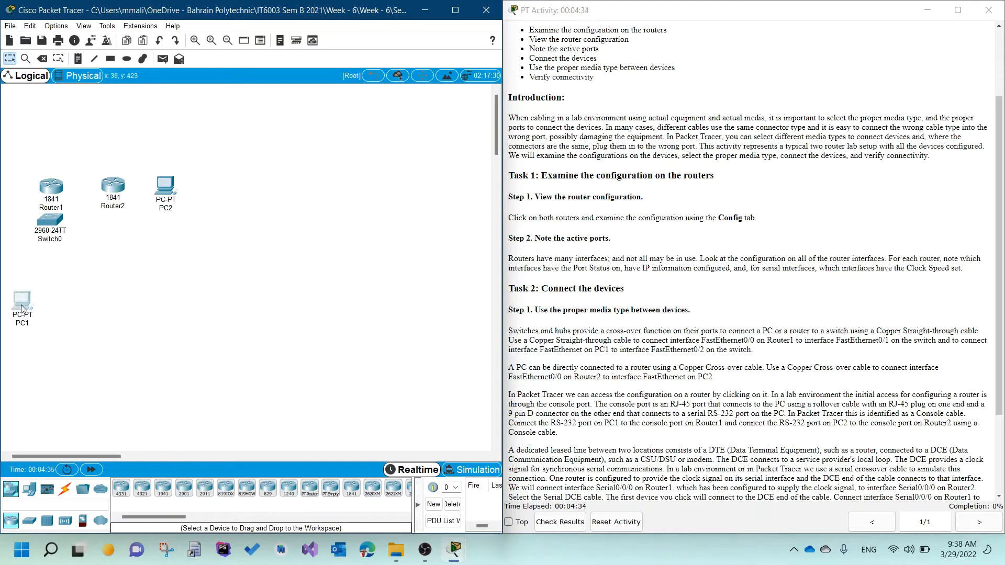
left_click_drag(44, 237, 42, 257)
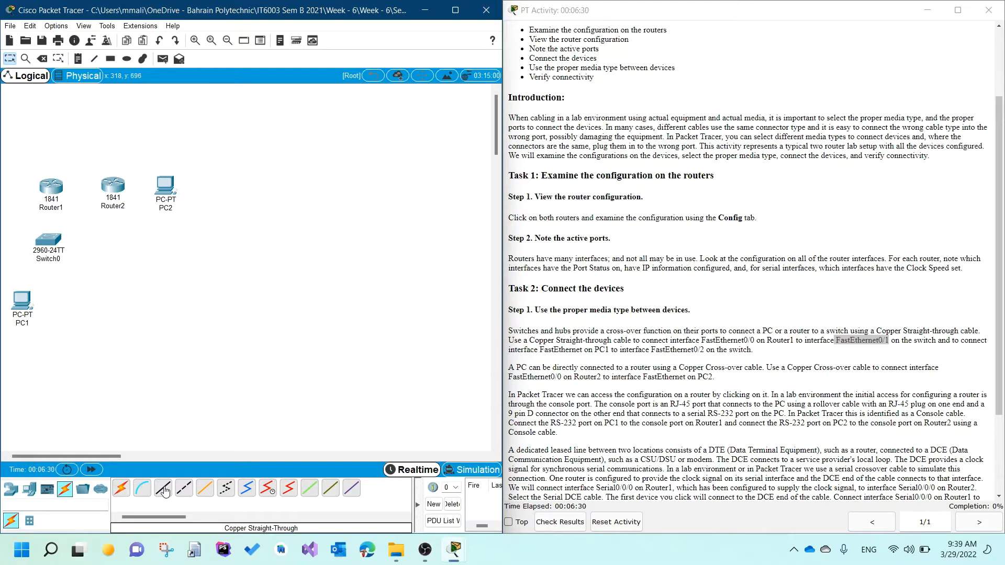
Connect FastEthernet0/0 on Router1 to FastEthernet0/1 on Switch0 with a Copper Straight-through cable
left_click(165, 492)
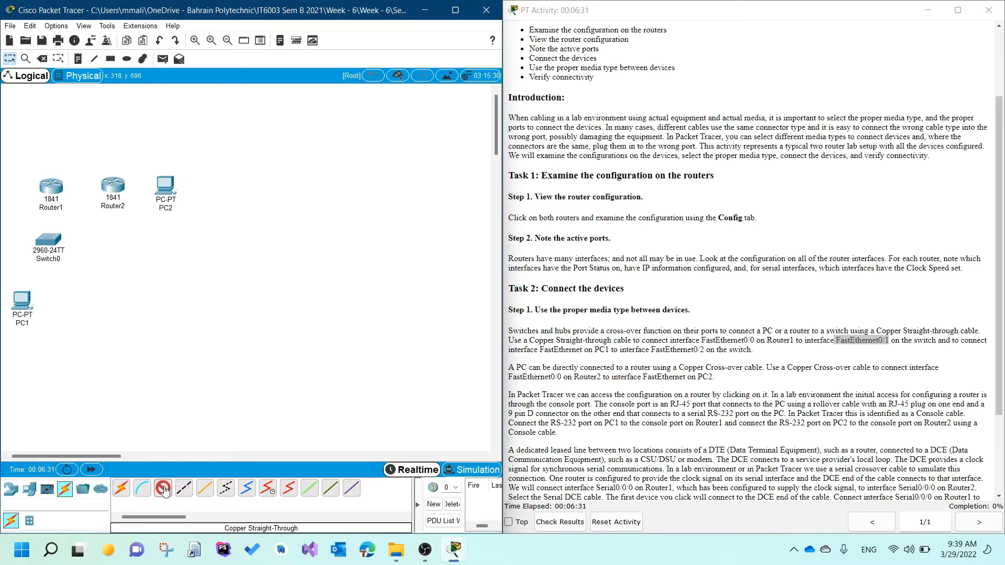
left_click(51, 184)
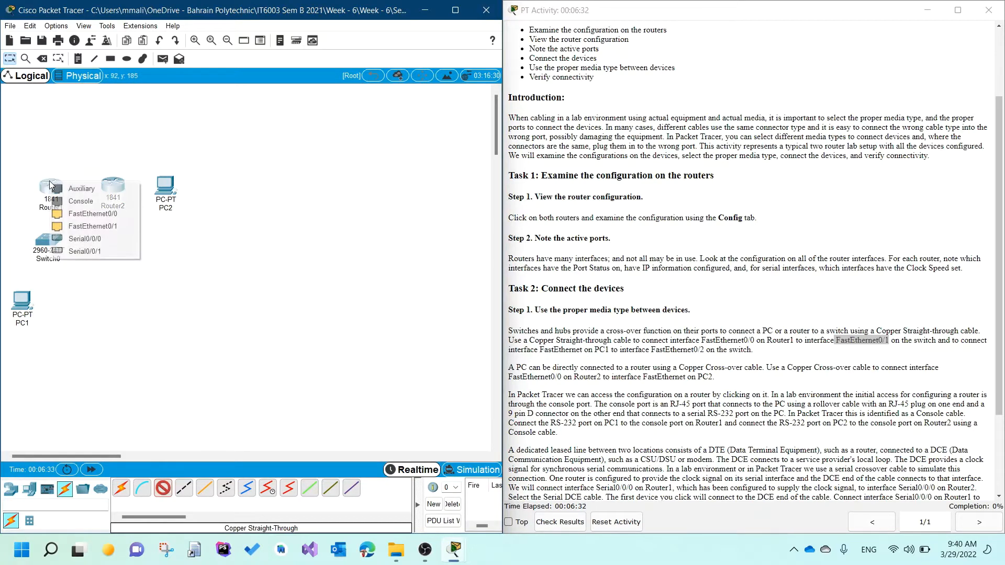
left_click(61, 213)
left_click(50, 242)
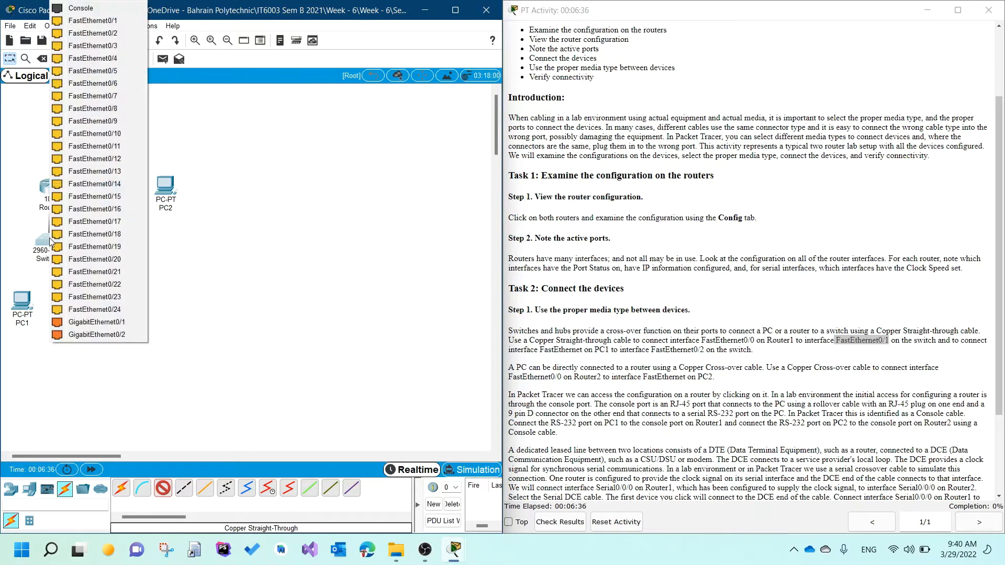
left_click(84, 20)
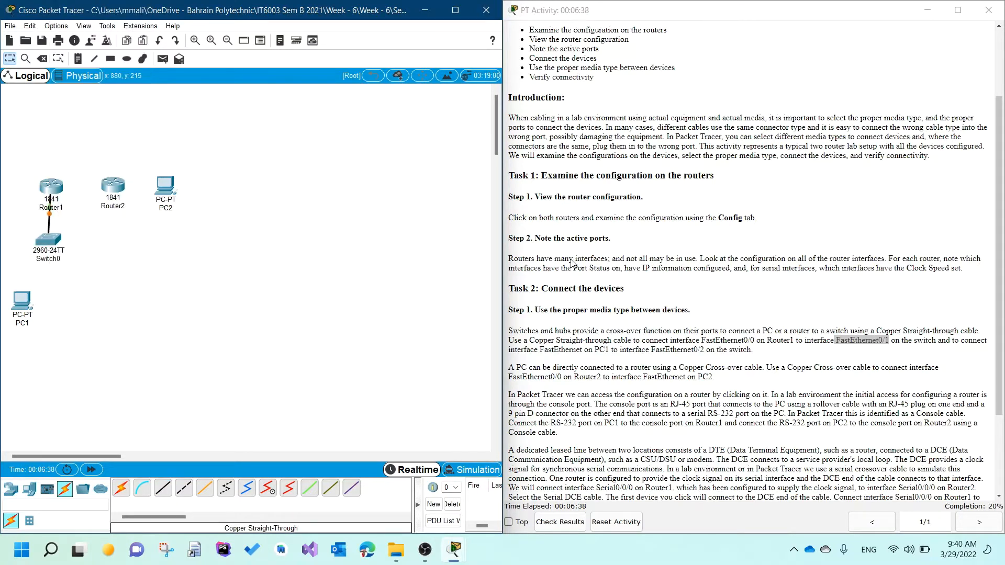
Following the activity instructions, connect FastEthernet0 on PC1 to FastEthernet0/2 on Switch0 with a Copper Straight-through cable
left_click(687, 332)
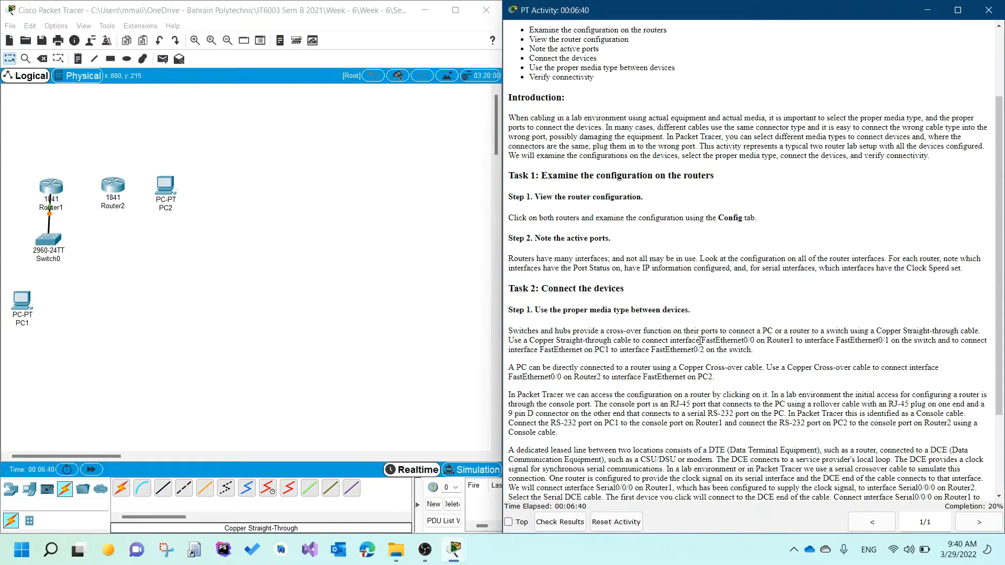
left_click_drag(704, 340, 939, 342)
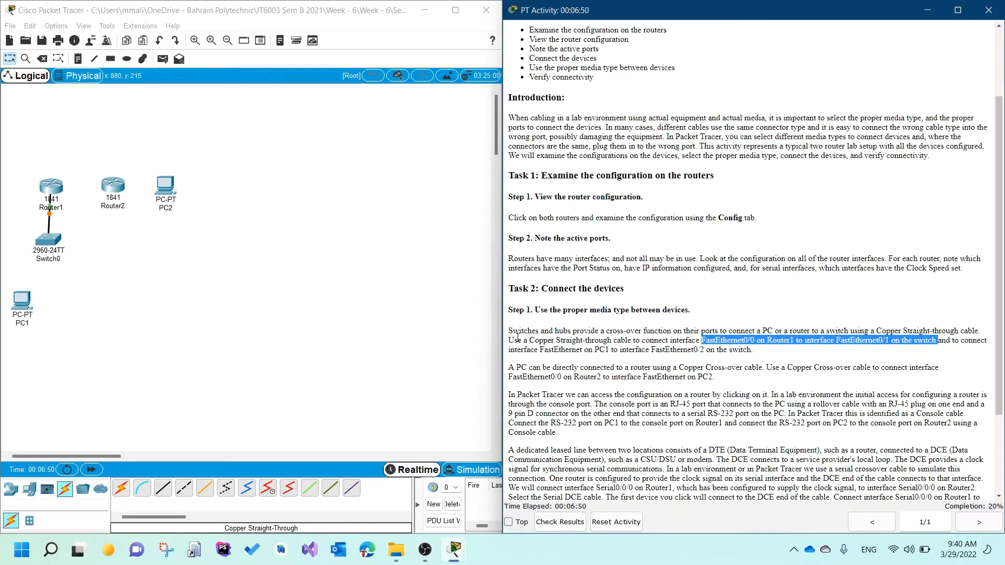
left_click_drag(653, 350, 705, 350)
left_click(434, 369)
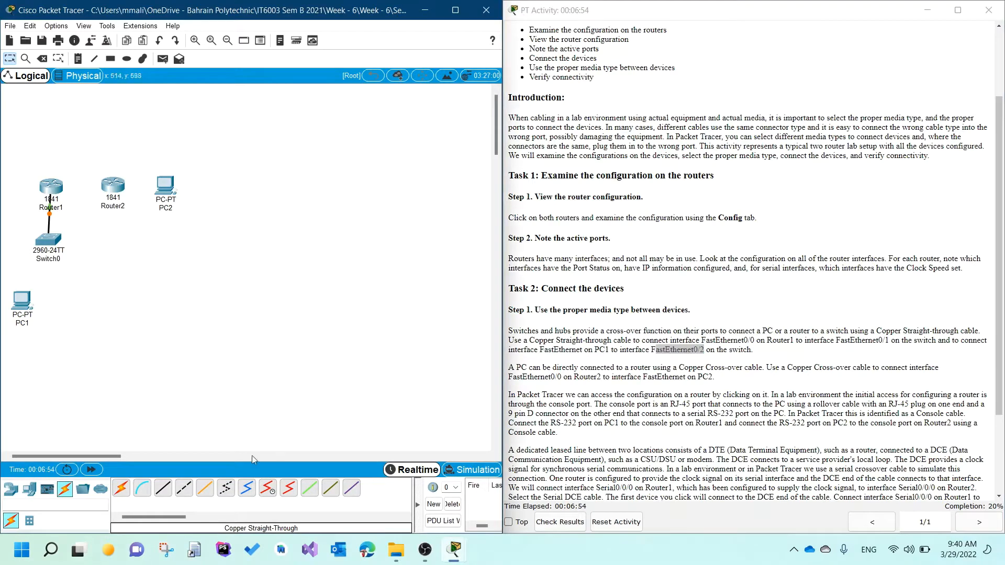
left_click(159, 491)
left_click(21, 301)
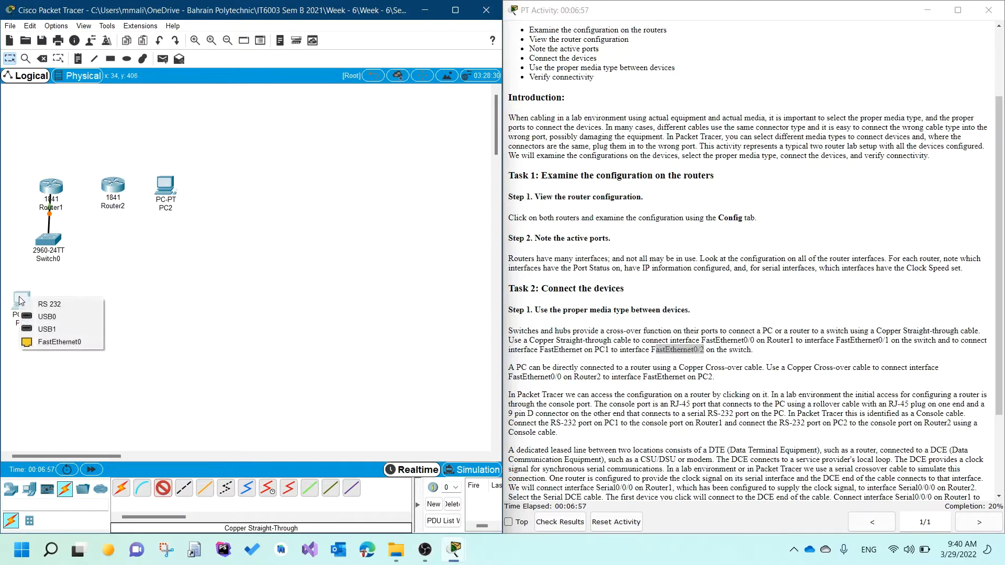
left_click(40, 342)
left_click(53, 240)
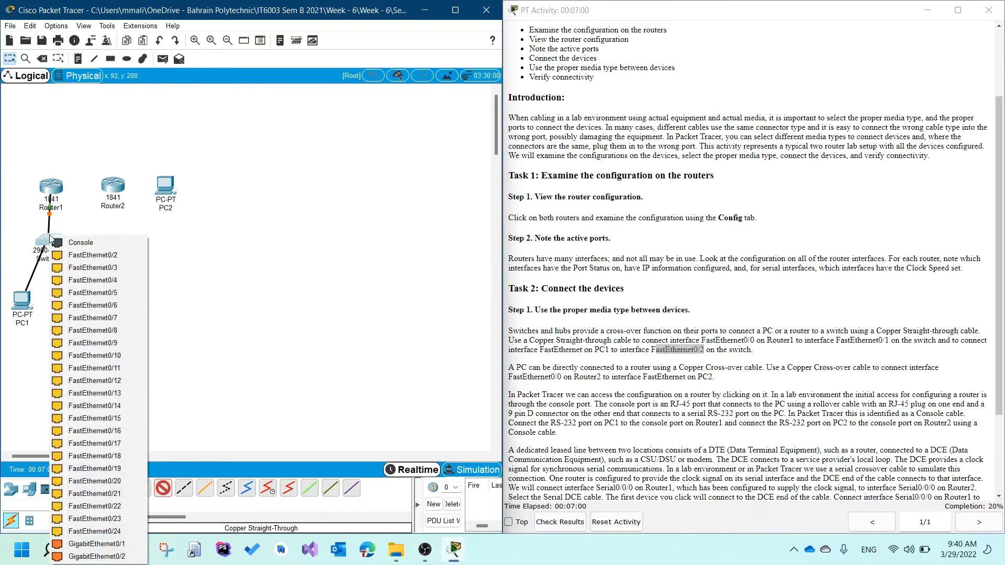
left_click(78, 257)
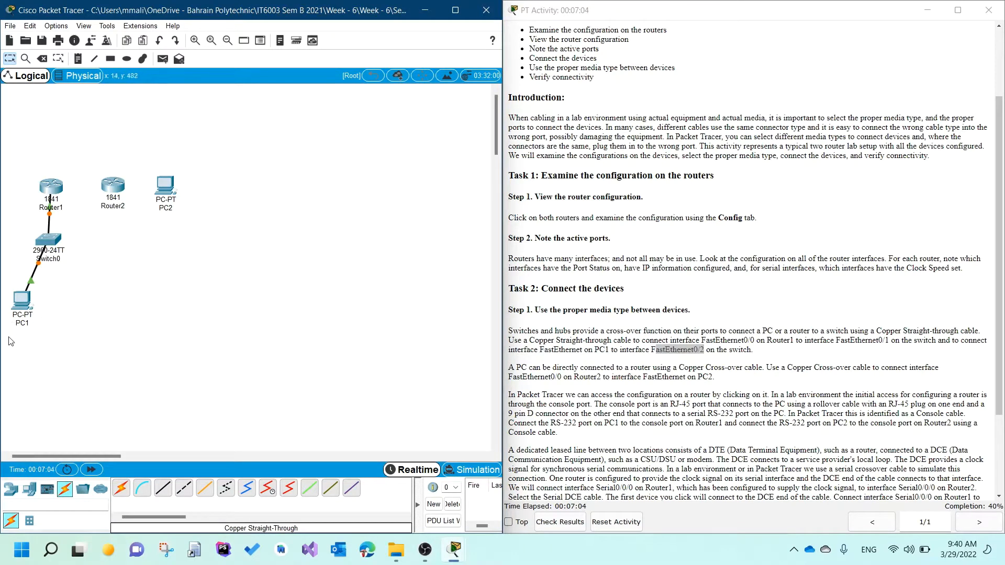
left_click(694, 391)
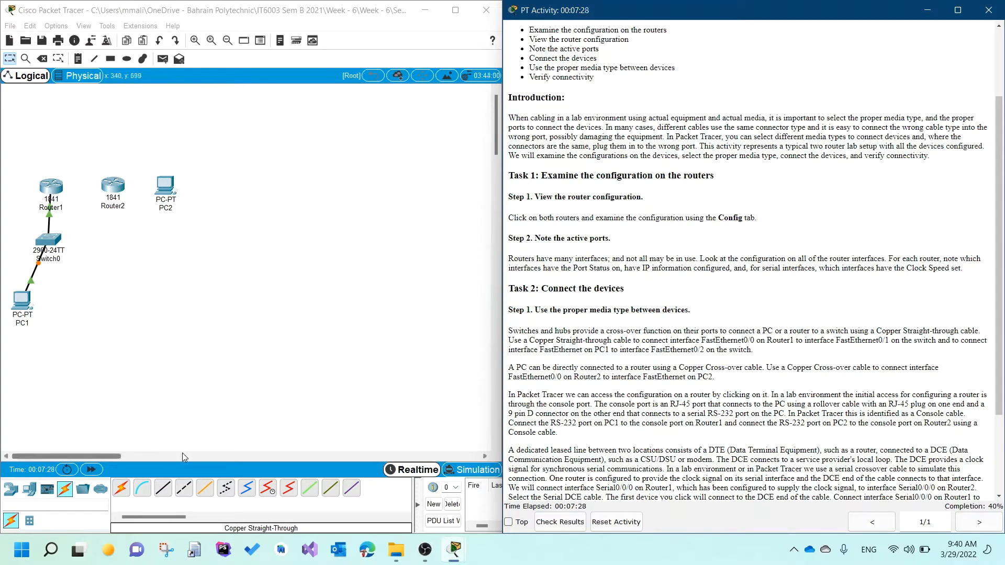
Connect FastEthernet0 on PC2 to FastEthernet0/0 on Router2 with a Copper Cross-Over cable, and shift PC2 slightly away from the router
left_click(184, 488)
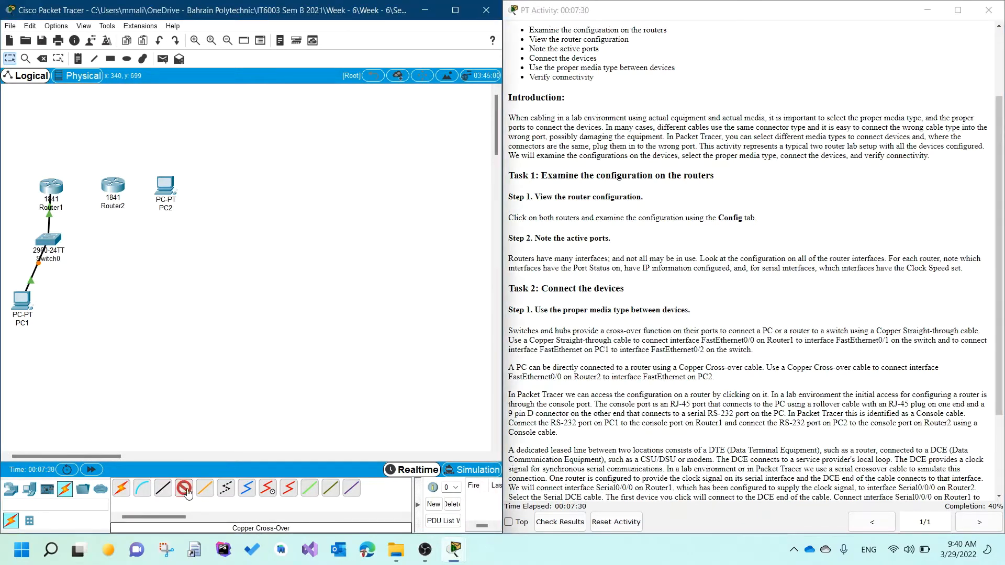
left_click(165, 185)
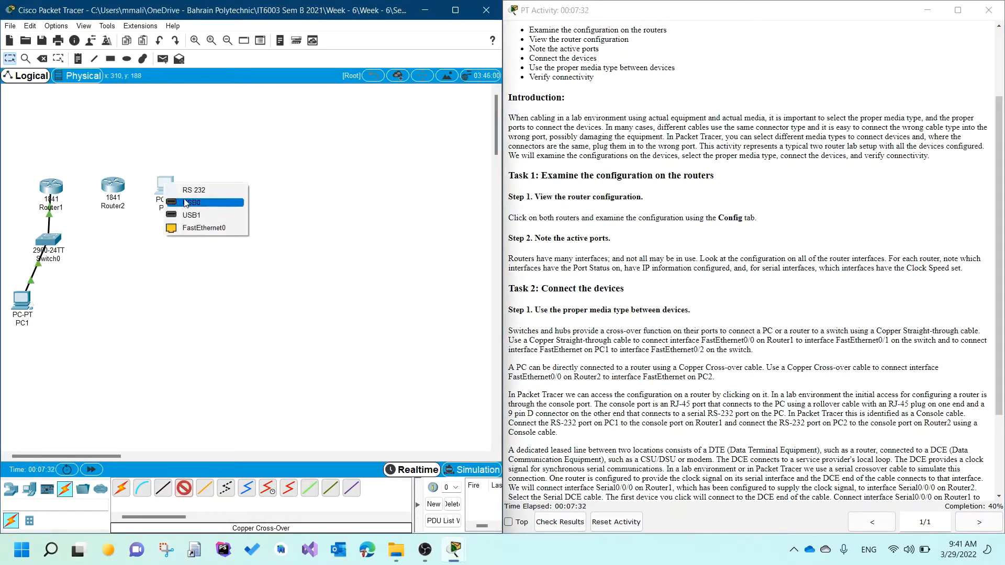
left_click(191, 228)
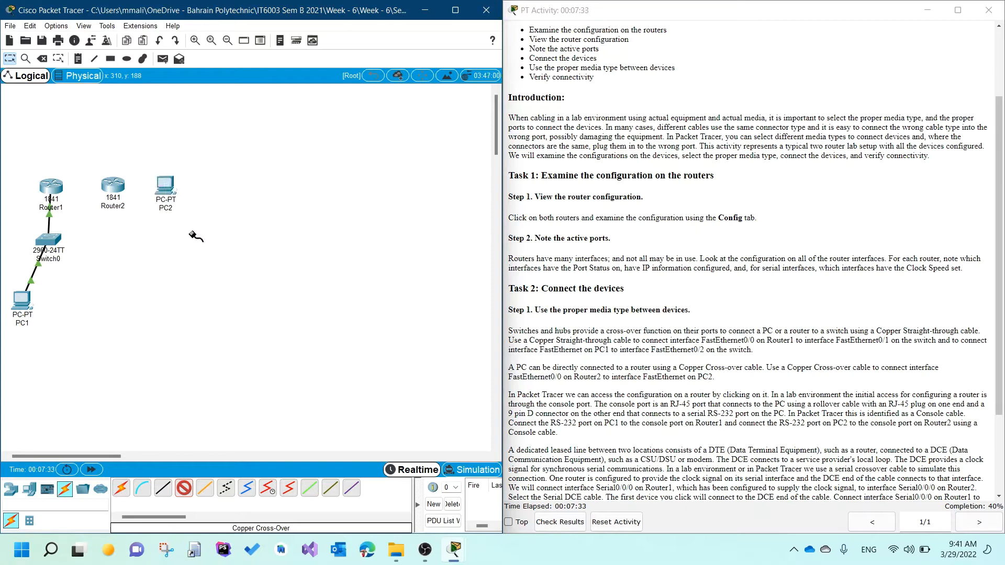
left_click(115, 187)
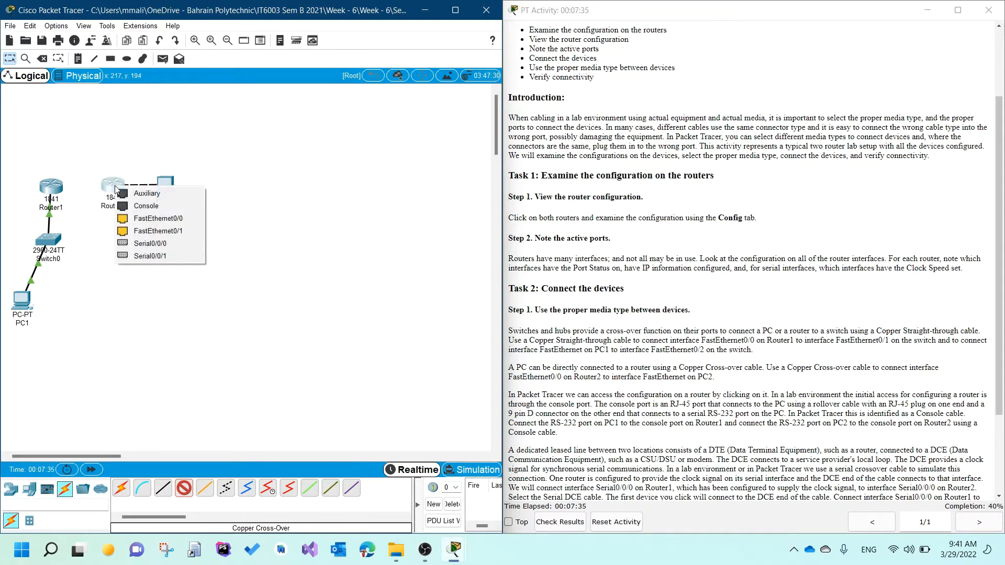
left_click(133, 221)
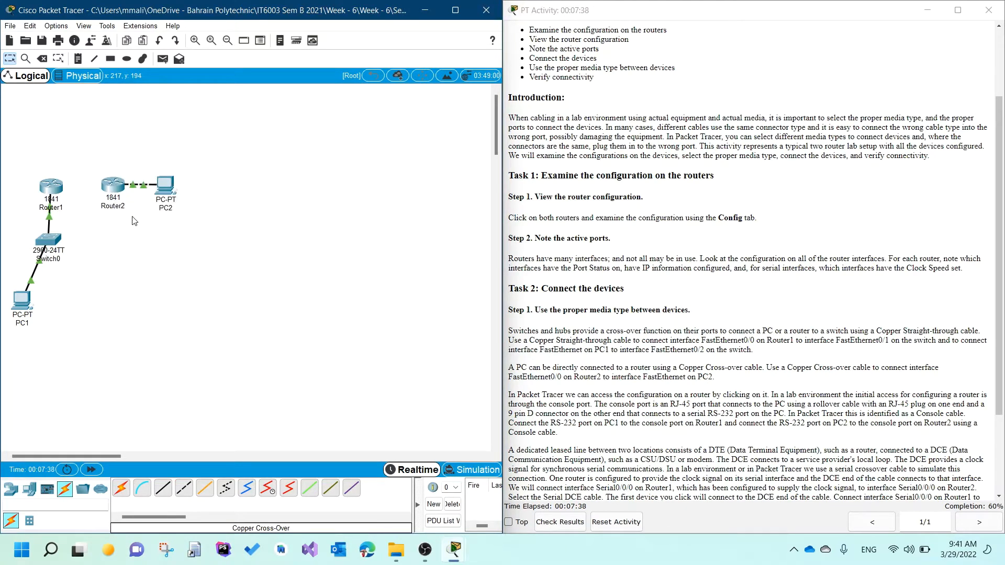
left_click_drag(168, 194, 171, 192)
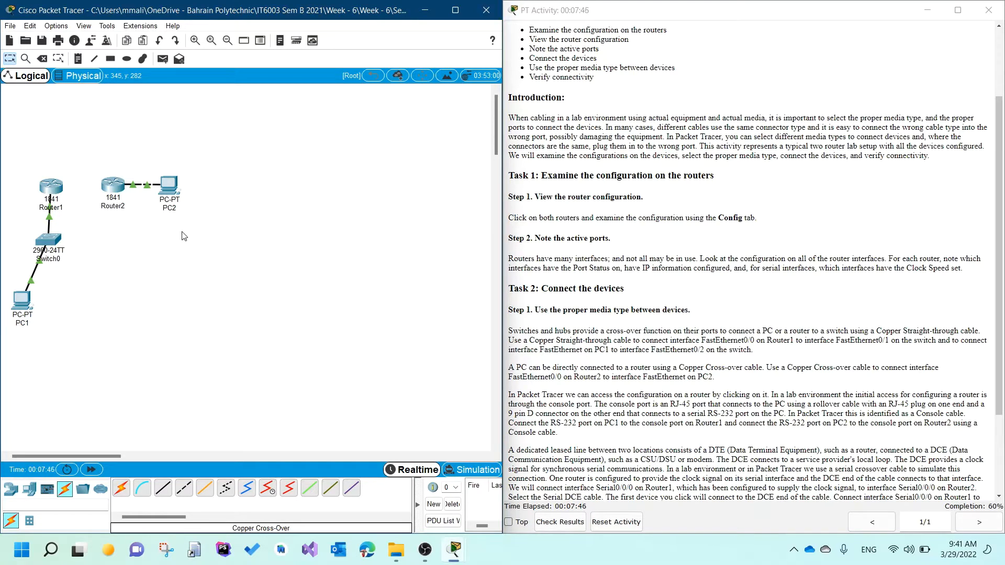
Connect the RS 232 port on PC2 to the Console port on Router2 with a Console cable
scroll(538, 365, "down", 1)
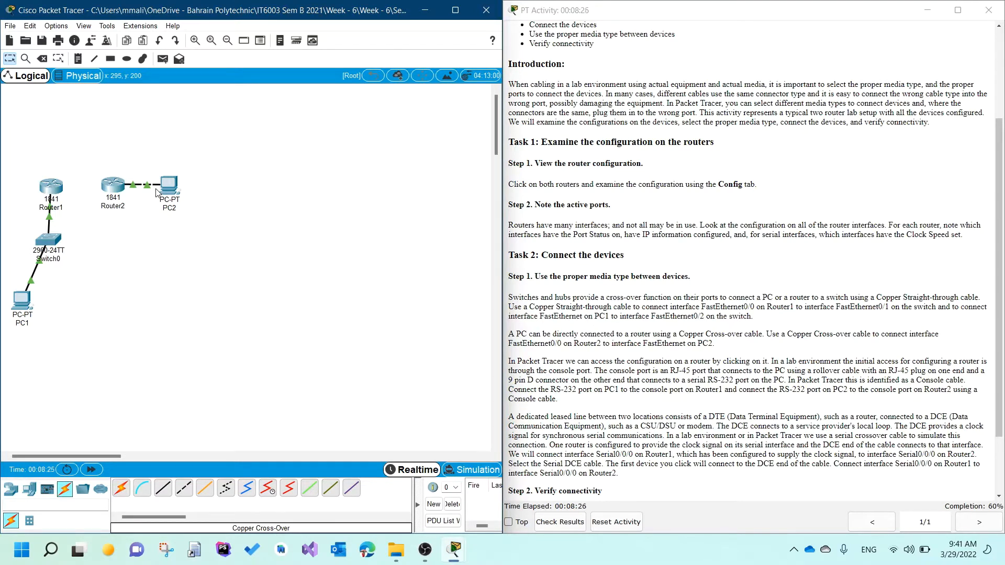
left_click(143, 489)
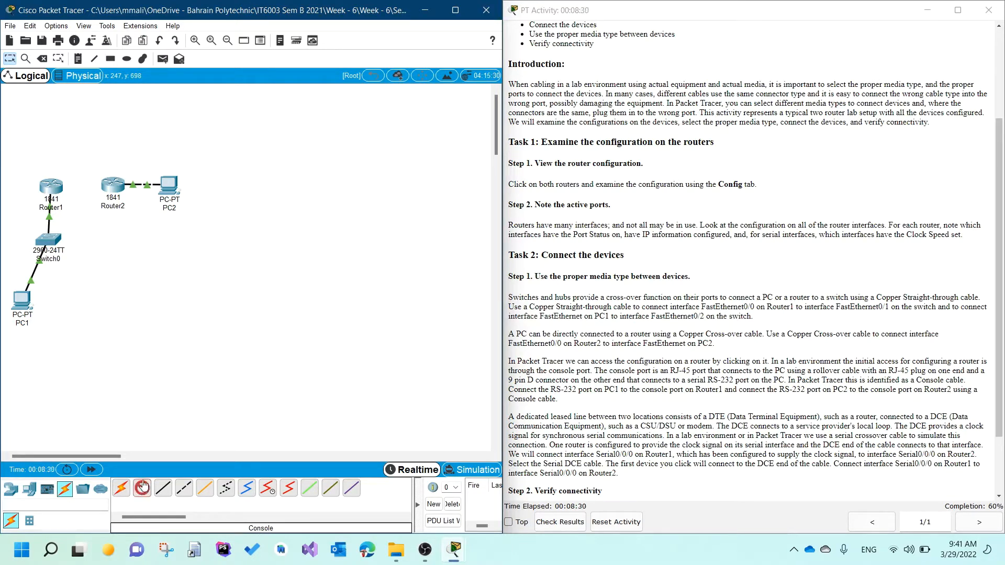
left_click(168, 186)
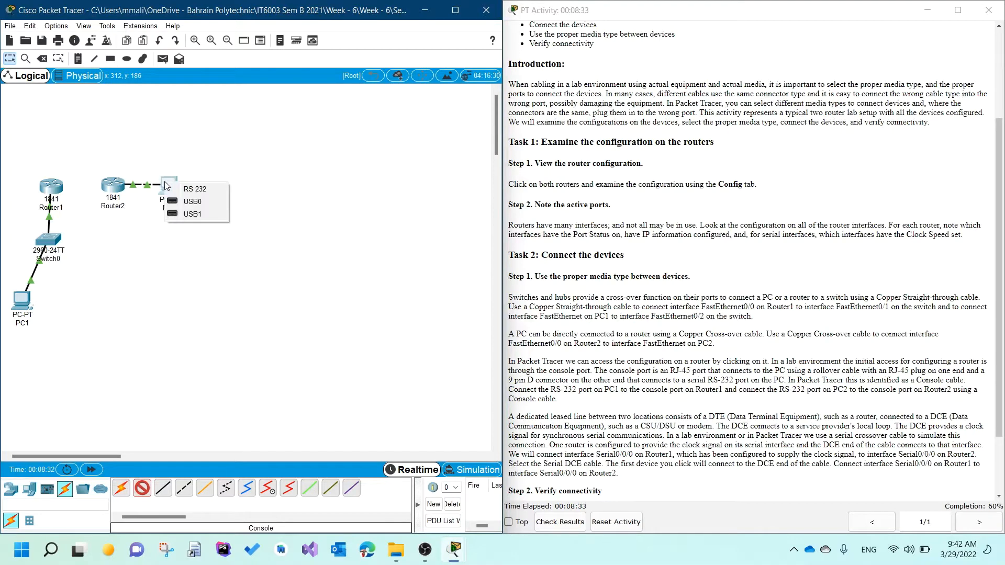
left_click(222, 191)
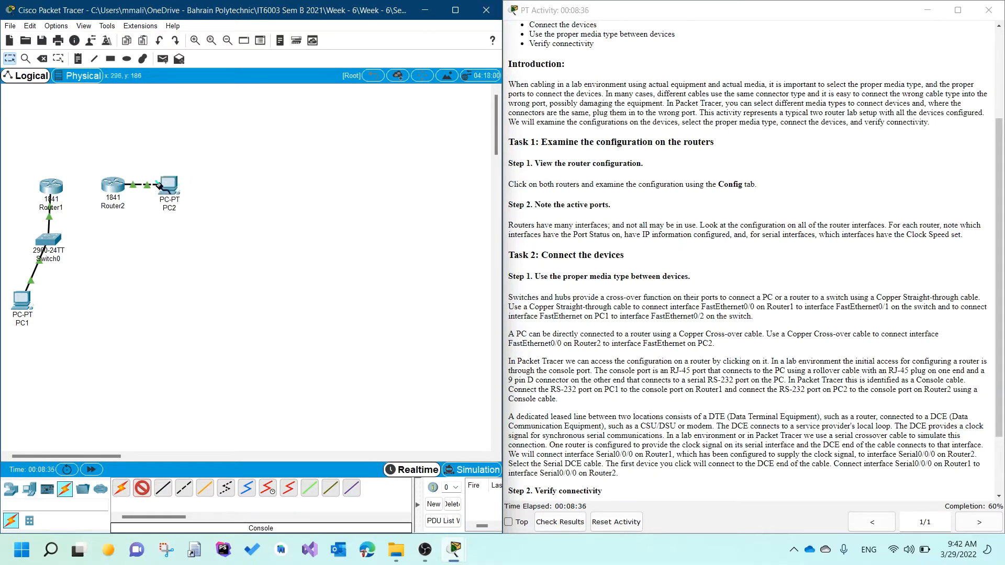
left_click(111, 189)
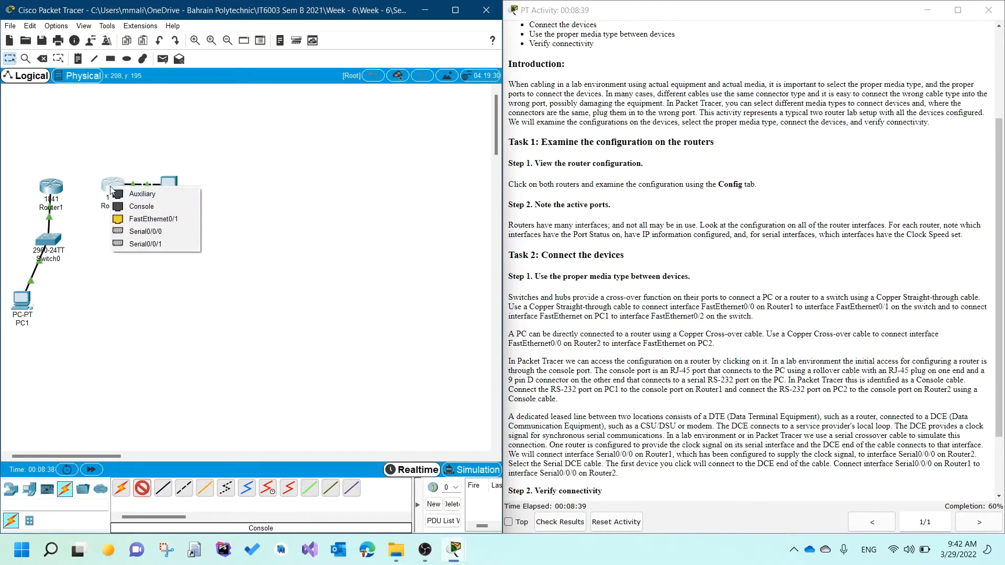
left_click(142, 208)
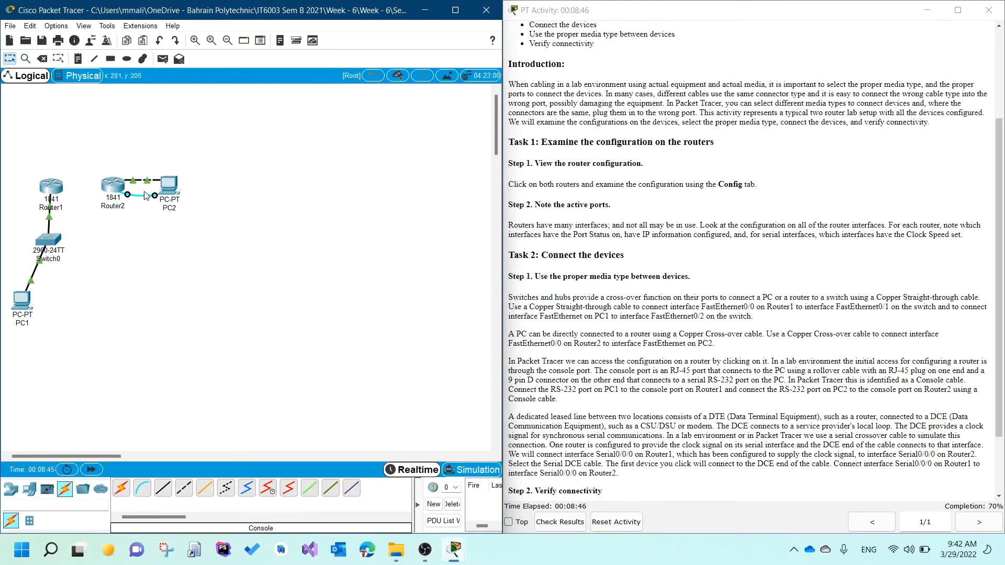
mouse_move(165, 194)
mouse_move(117, 201)
Connect the RS 232 port on PC1 to the Console port on Router1 with a Console cable
left_click(141, 488)
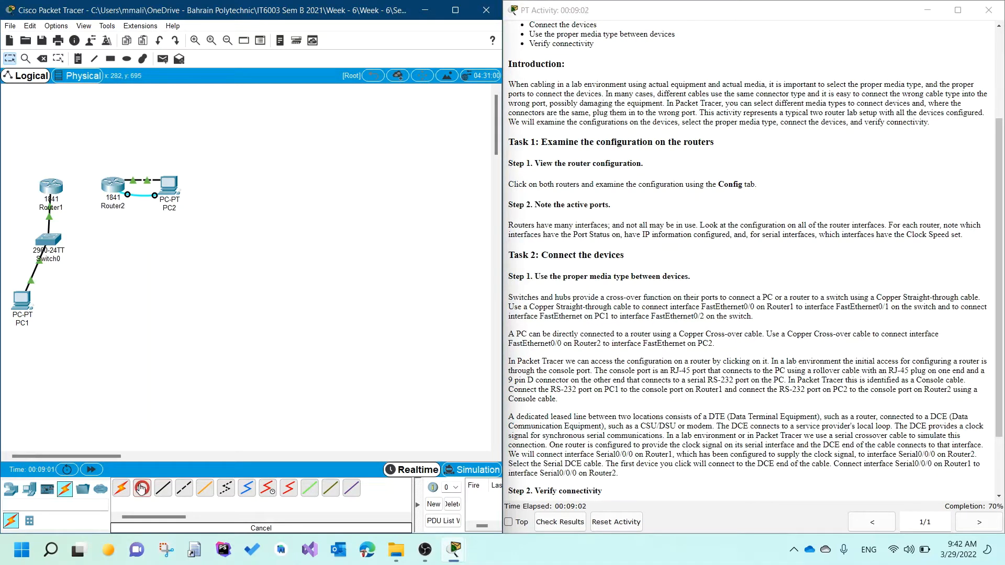
left_click(24, 299)
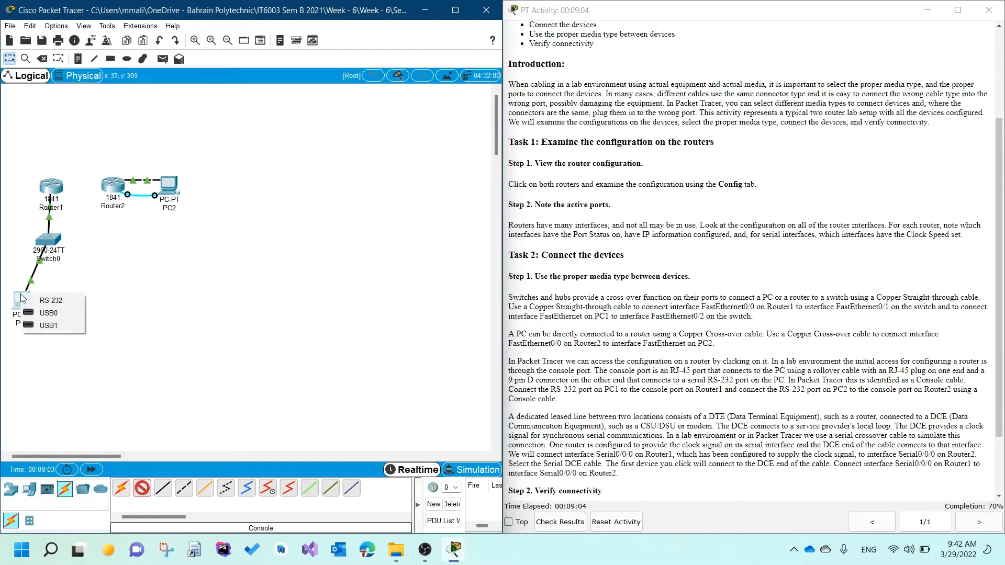
left_click(32, 301)
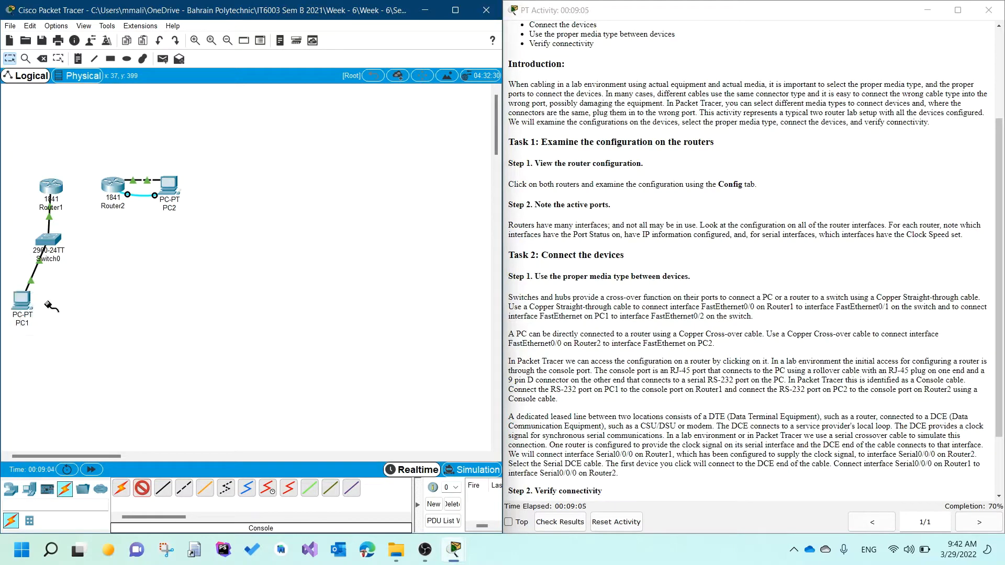
left_click(48, 187)
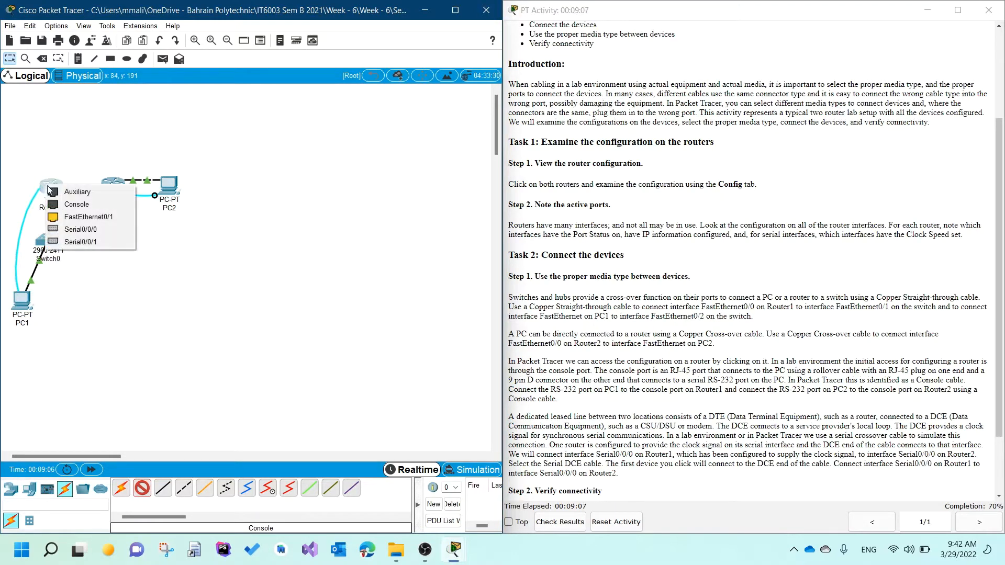
left_click(74, 204)
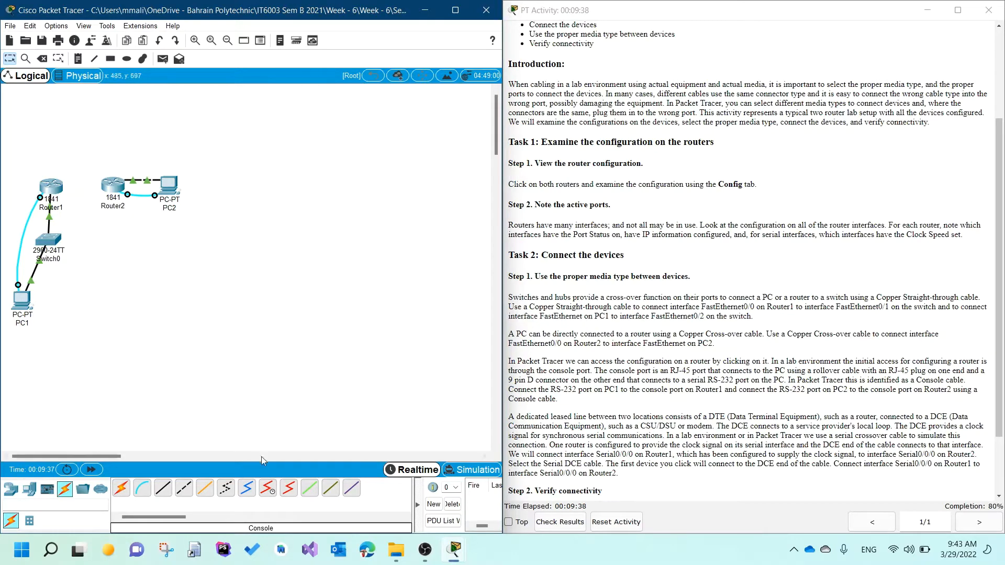
Connect Serial0/0/0 on Router1 to Serial0/0/0 on Router2 with a Serial DCE cable, starting from Router1 as the DCE end
left_click(272, 492)
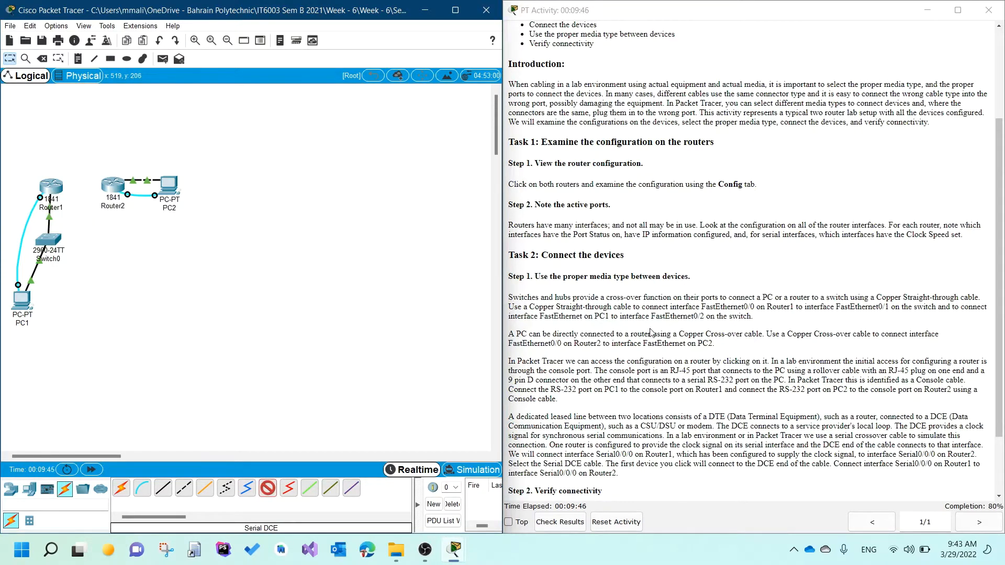
scroll(692, 417, "down", 3)
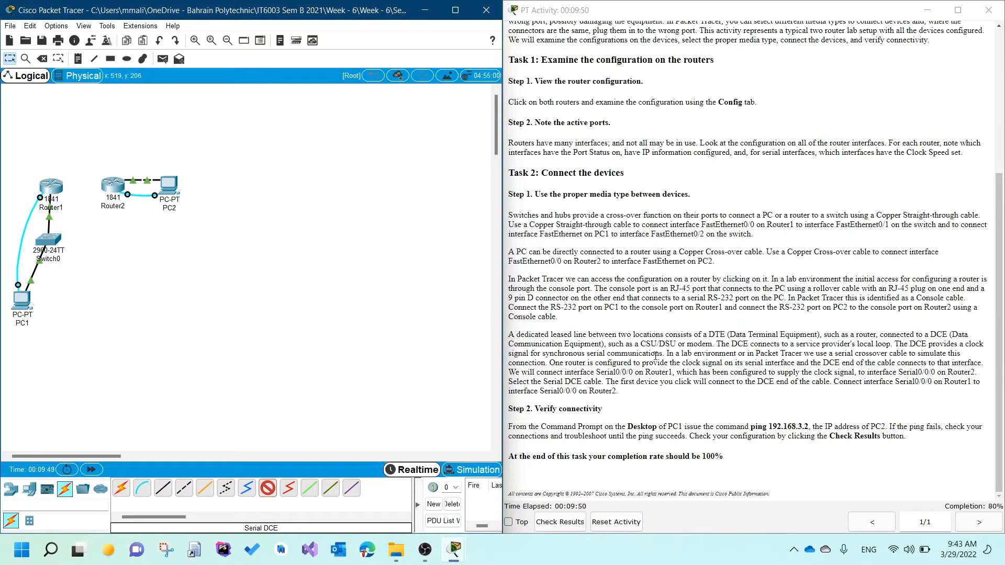
left_click(49, 187)
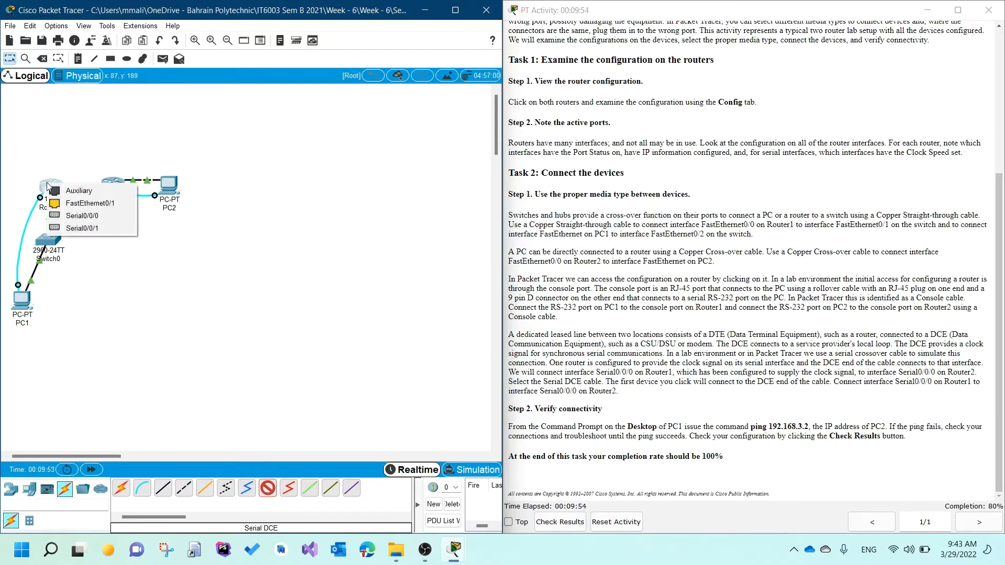
left_click(80, 220)
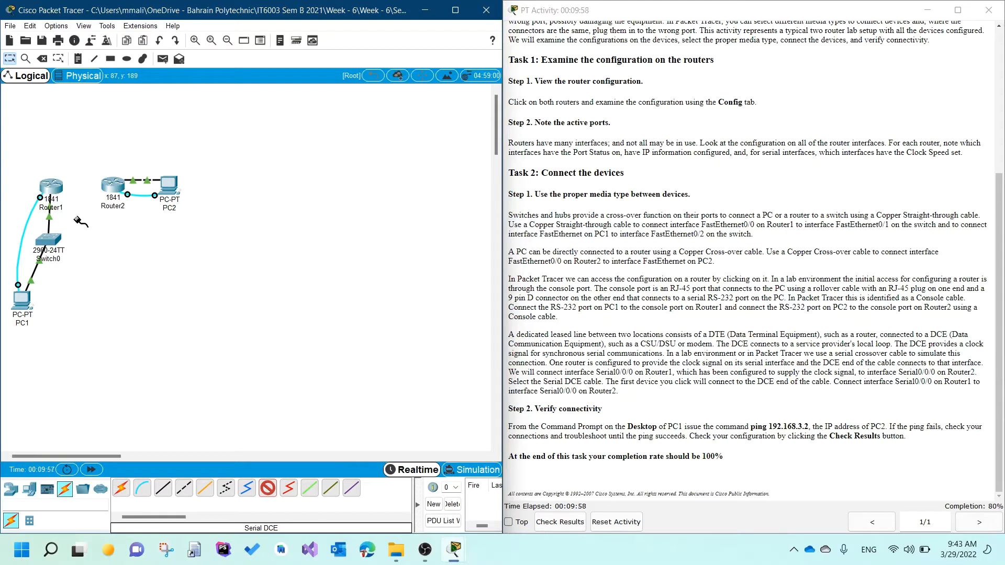
left_click(116, 187)
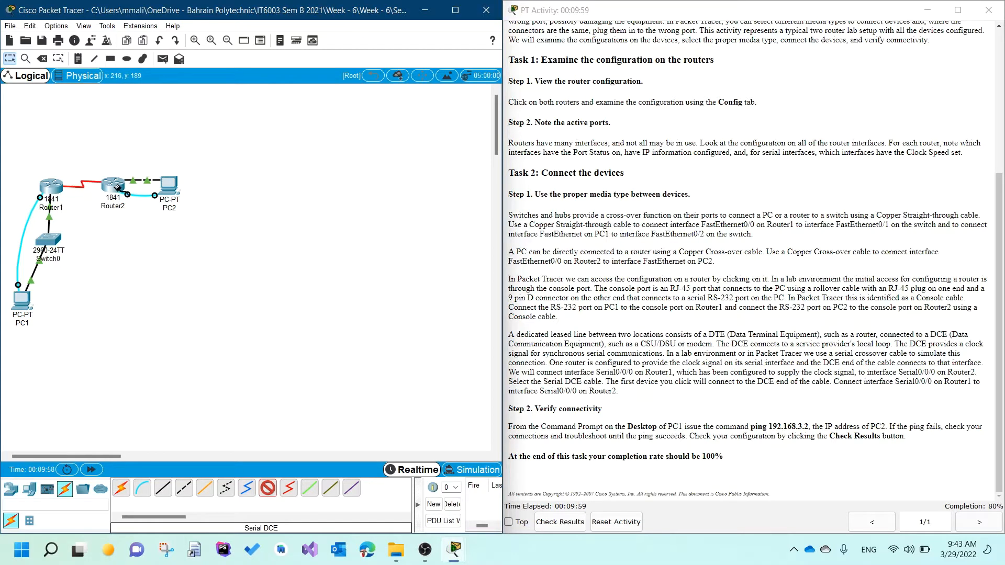
left_click(116, 187)
left_click(135, 218)
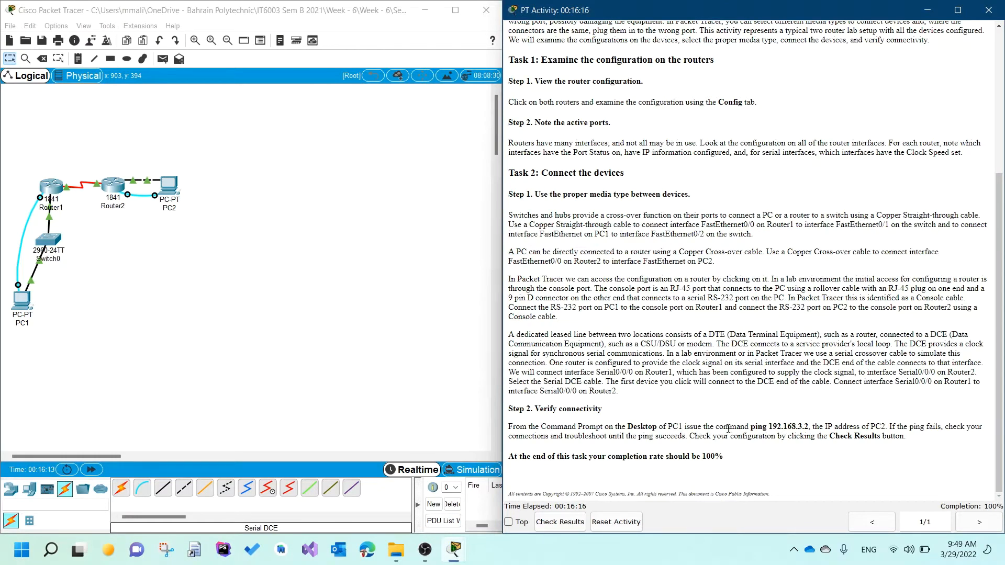
left_click(22, 299)
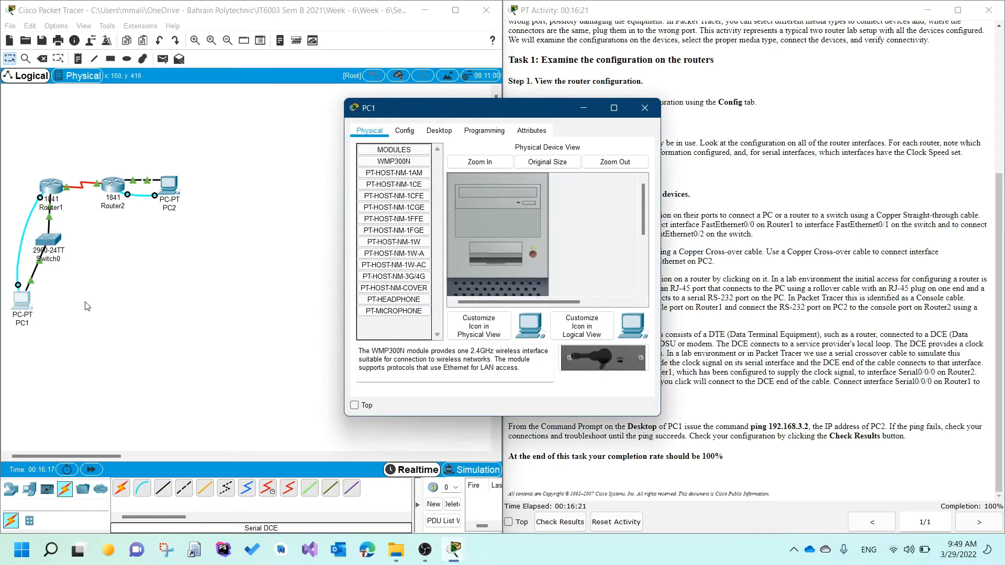
left_click(645, 108)
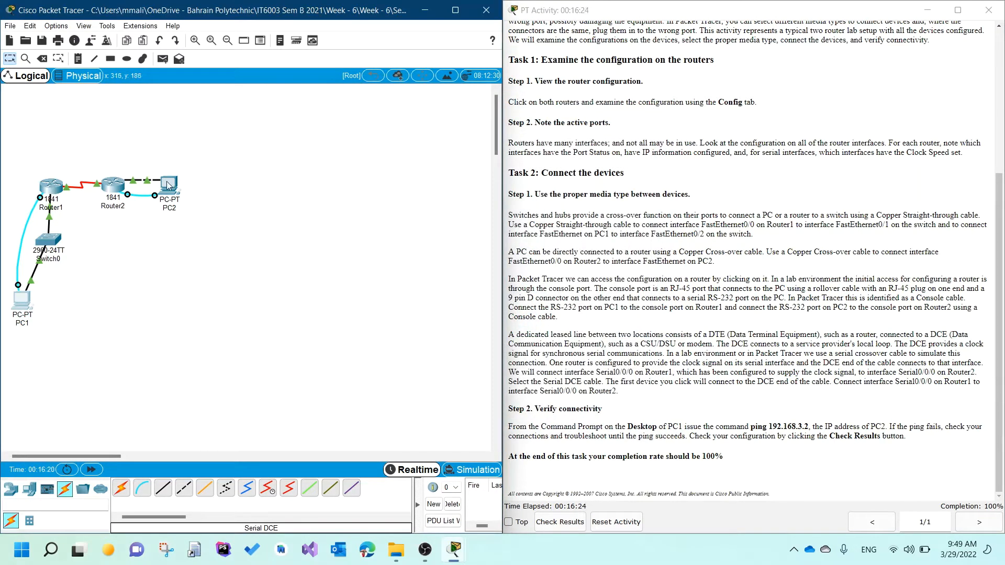
Draw unfilled black-outlined rectangles around the Router2 and PC2 group and around the Router1, Switch0 and PC1 group, and return to selection mode
mouse_move(167, 185)
left_click(124, 60)
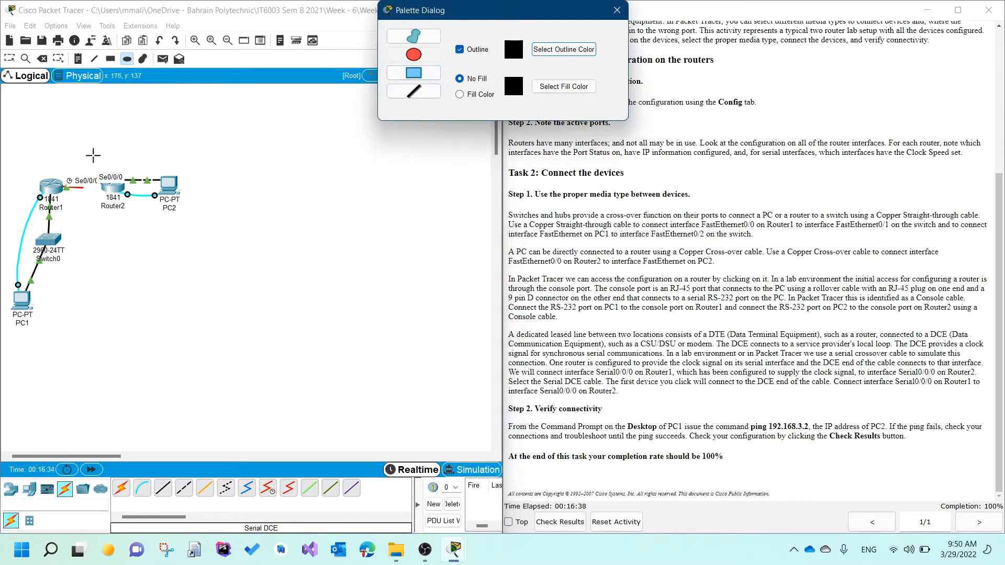
left_click(93, 155)
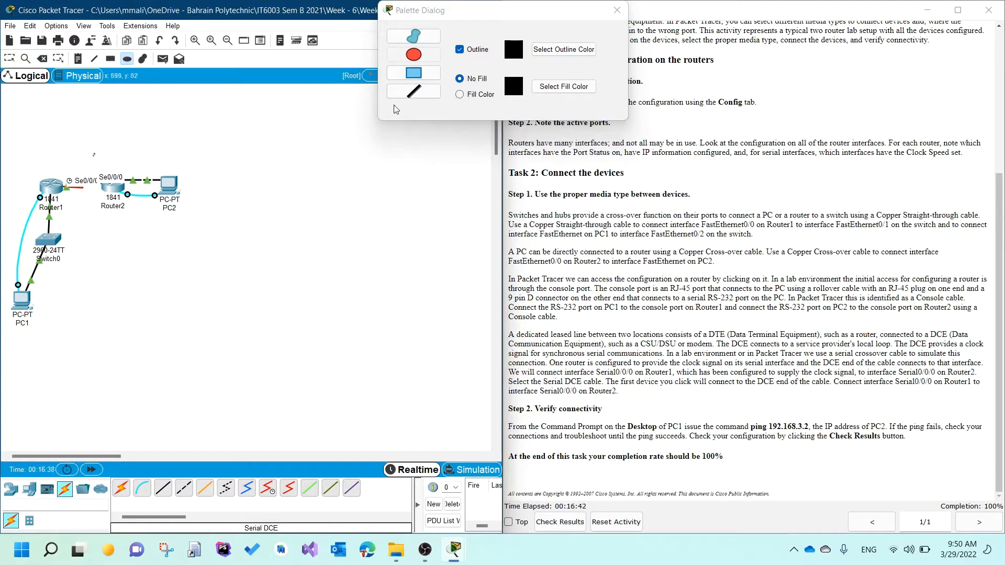
left_click(414, 76)
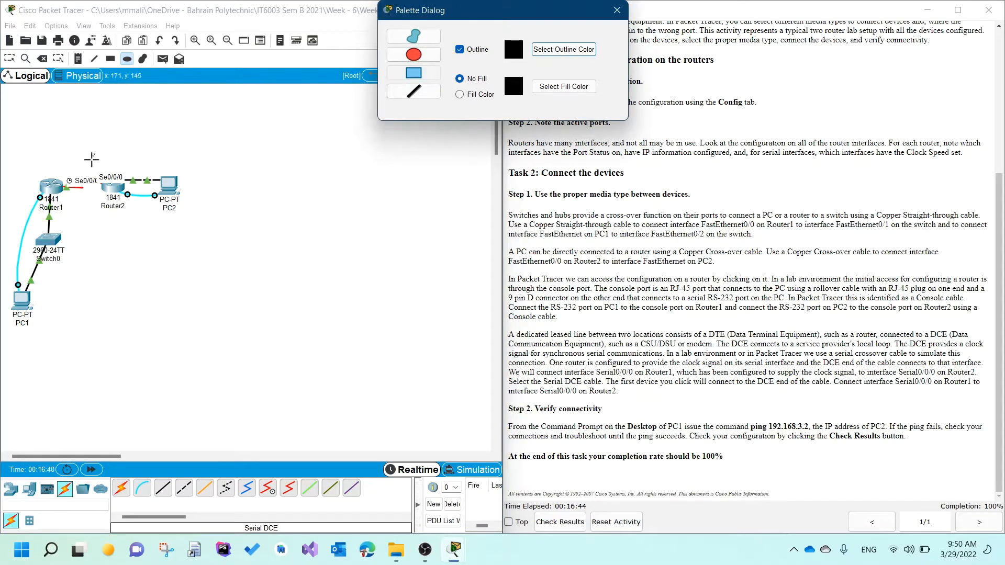
mouse_move(92, 159)
left_mouse_down()
mouse_move(226, 240)
mouse_move(225, 232)
left_mouse_up()
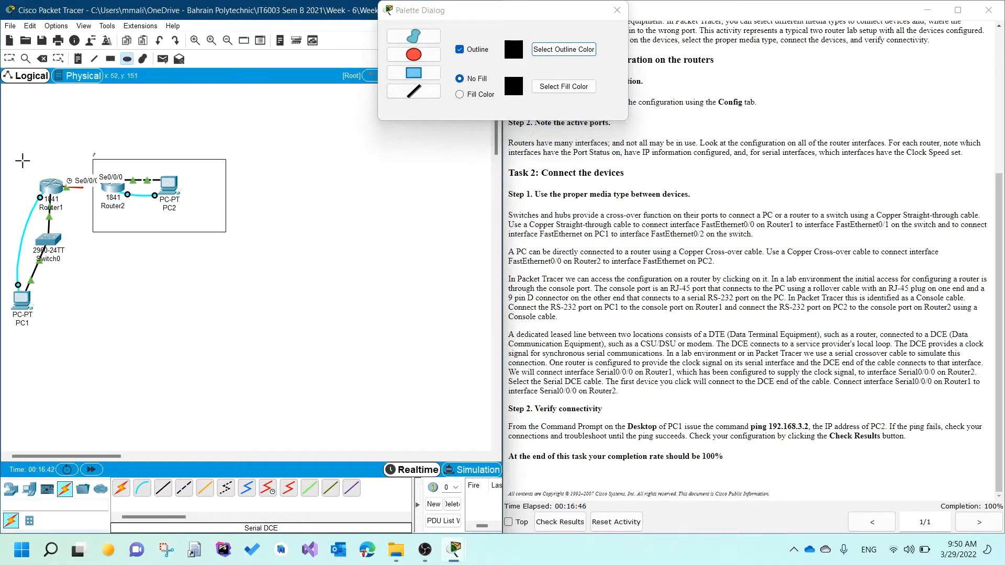
left_click_drag(3, 157, 81, 343)
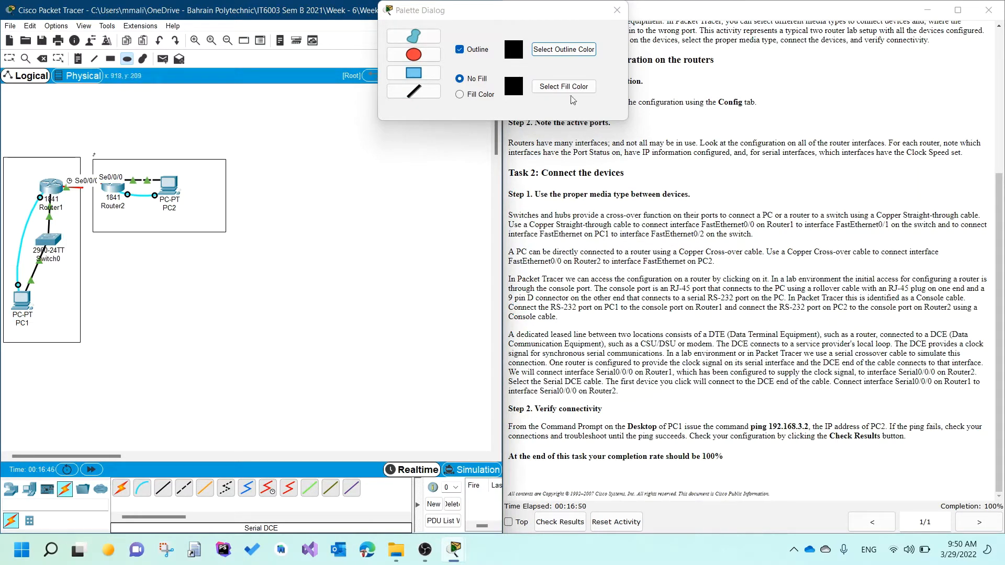
left_click(617, 10)
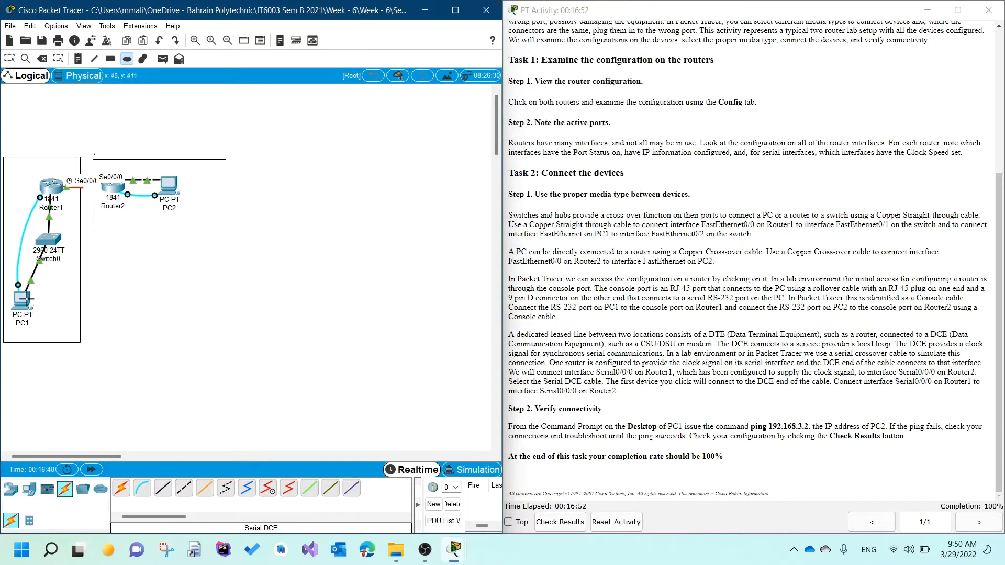
left_click(11, 58)
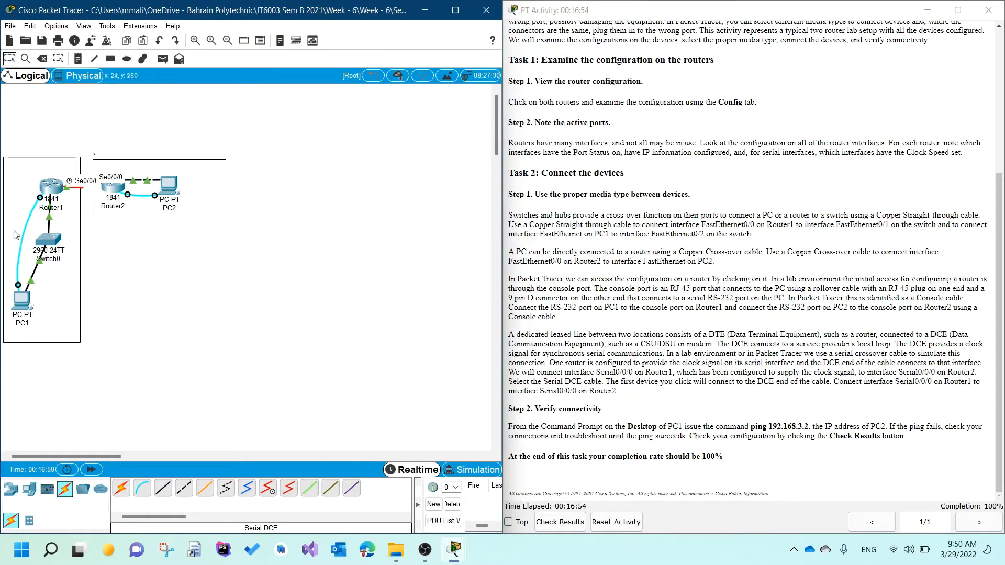
Open the Command Prompt on PC1 and begin a ping command
mouse_move(22, 305)
left_click(18, 304)
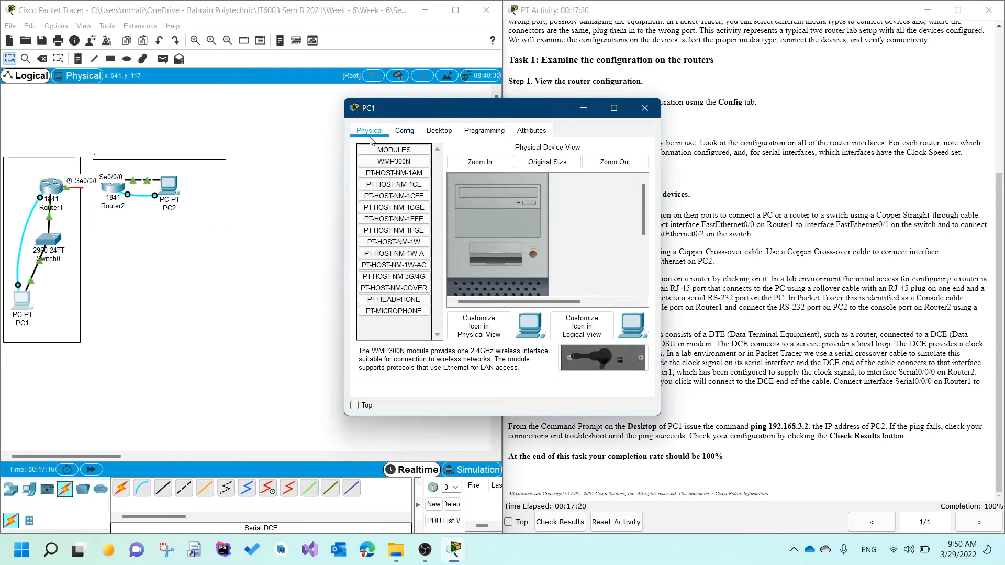
left_click(436, 132)
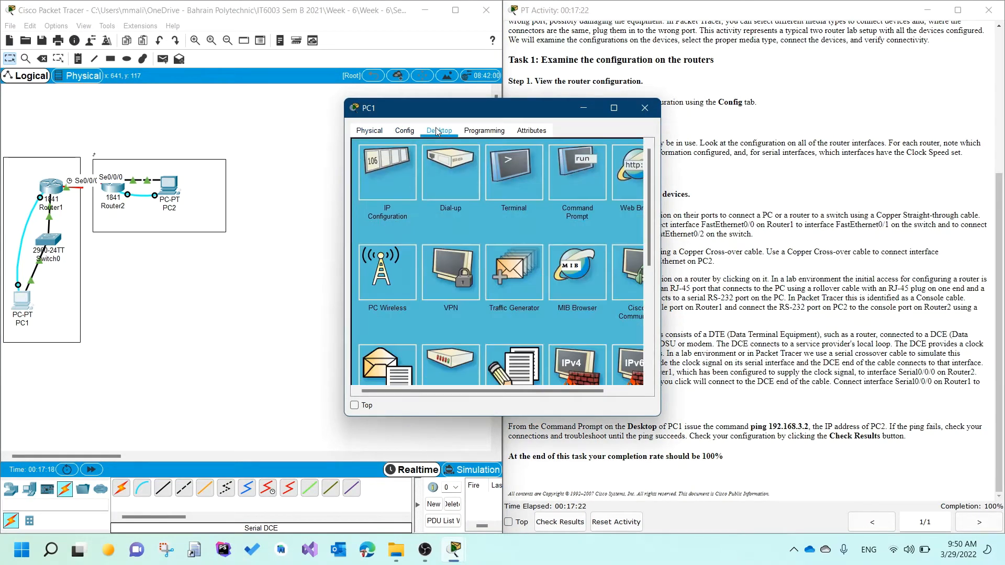
left_click(574, 184)
type("pin")
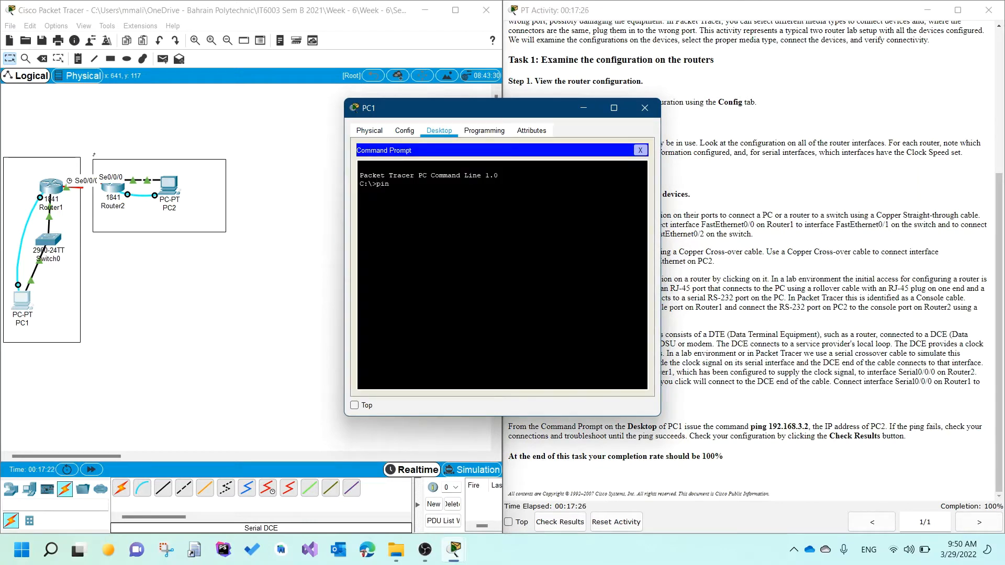
type("g")
Copy PC2's IPv4 address from its IP Configuration and close the PC2 window
left_click(175, 187)
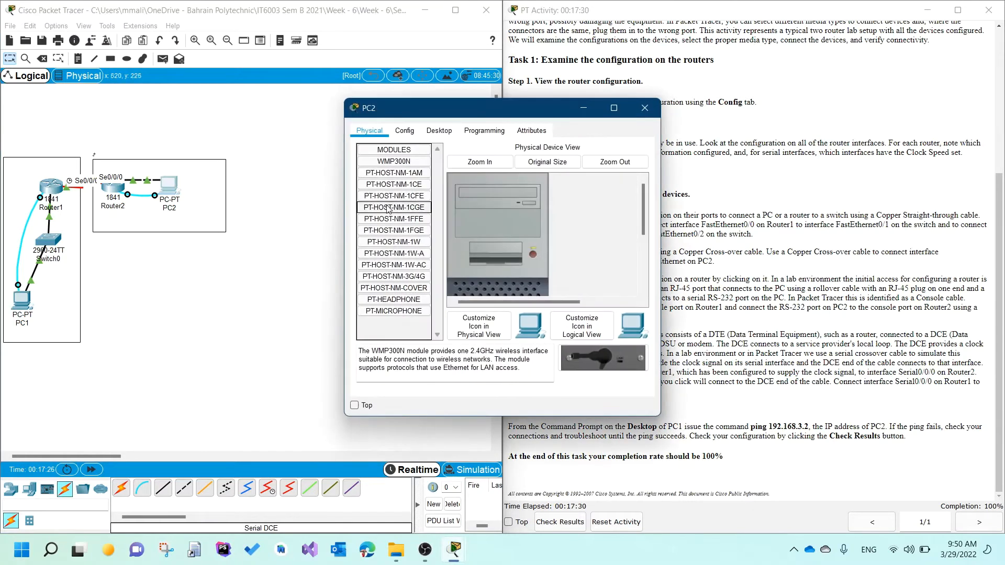
left_click(404, 131)
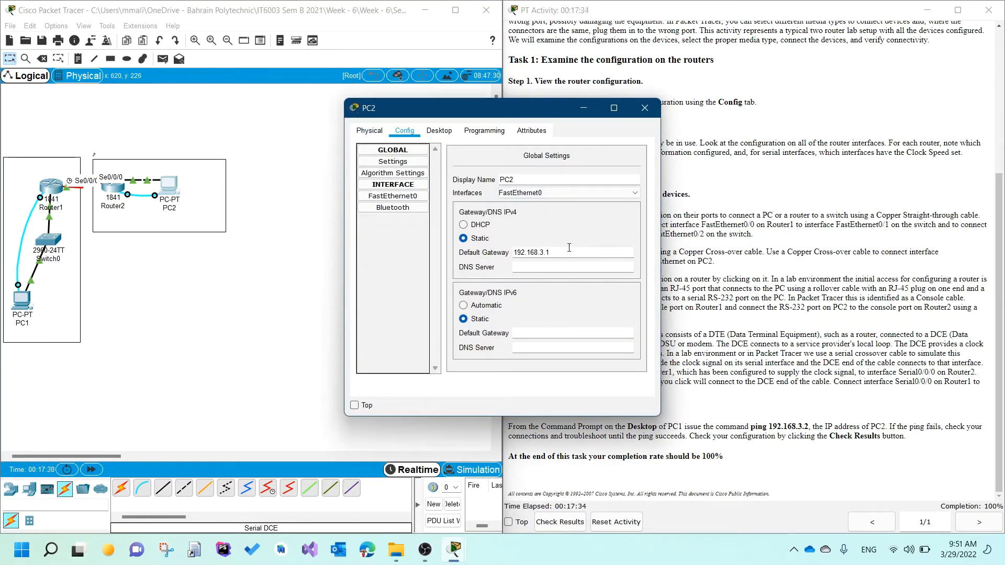
left_click(439, 130)
left_click(402, 168)
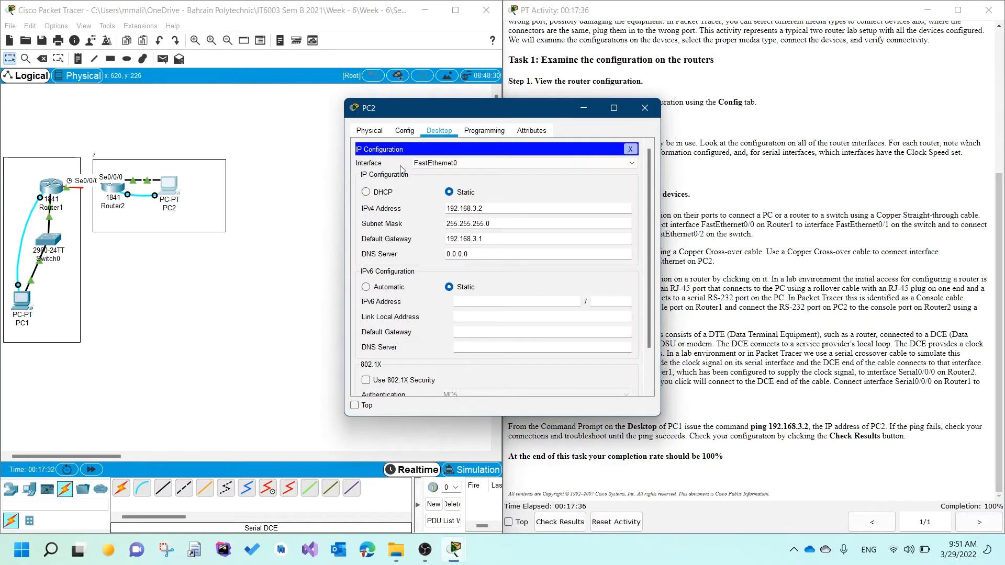
left_click_drag(481, 209, 437, 215)
key("ctrl+c")
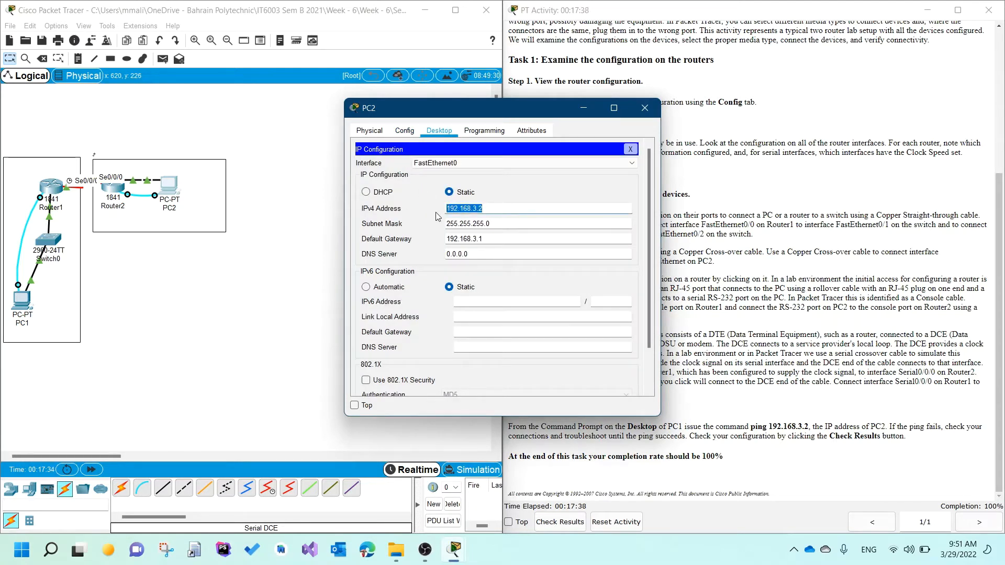
left_click(645, 108)
Complete PC1's ping command with the copied address 192.168.3.2, run it, and inspect the replies
left_click_drag(566, 113, 451, 115)
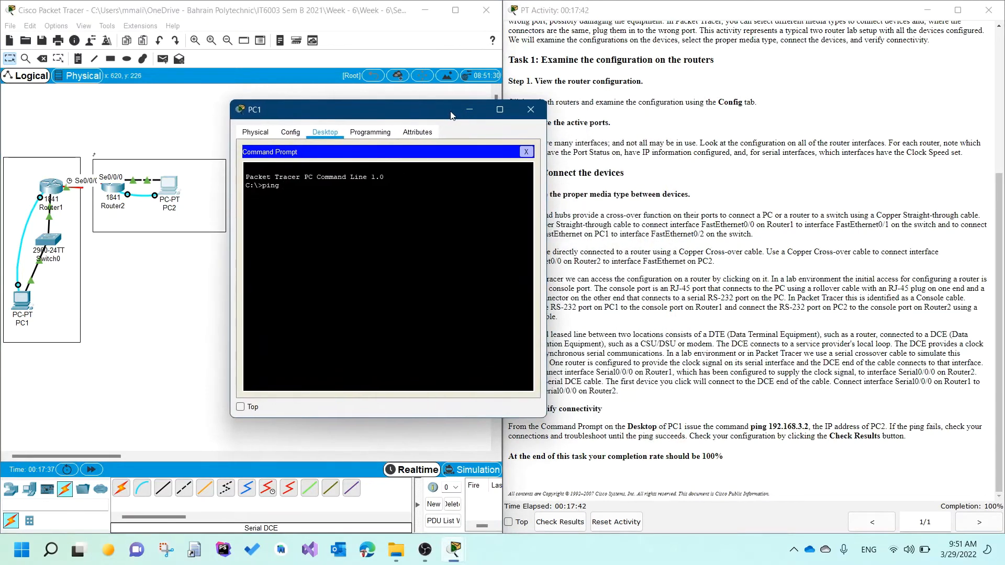
right_click(366, 212)
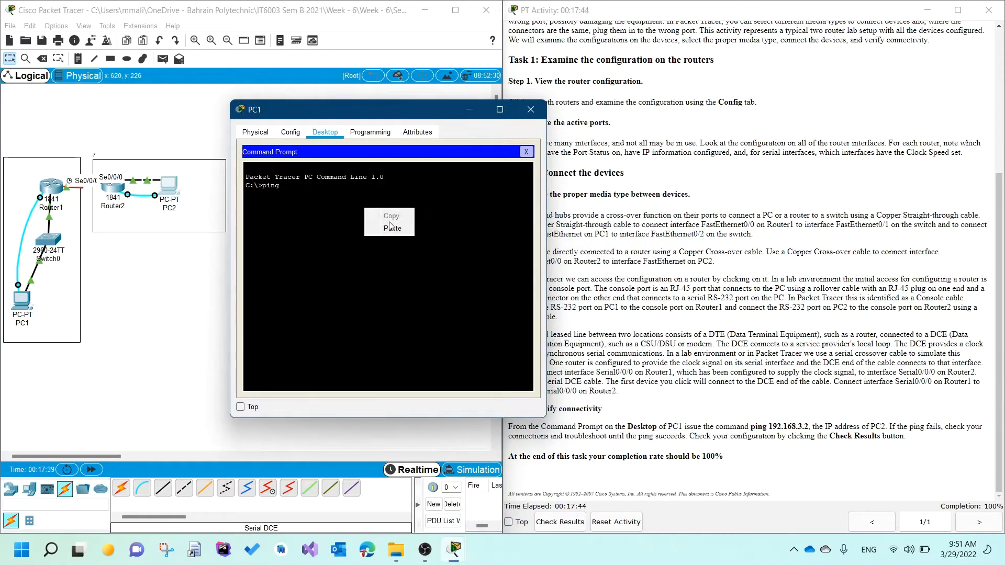
left_click(392, 228)
key("Return")
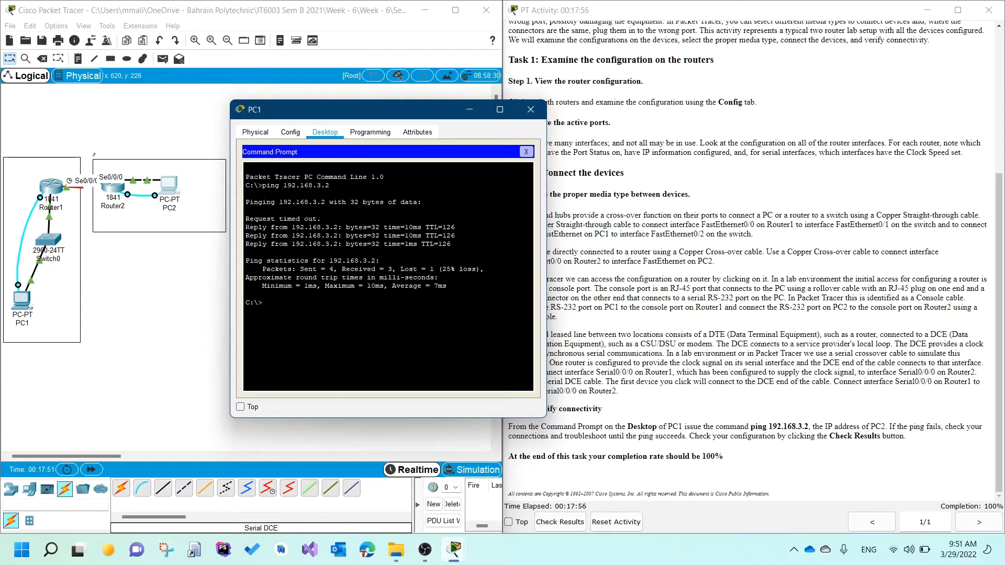
left_click_drag(245, 227, 455, 227)
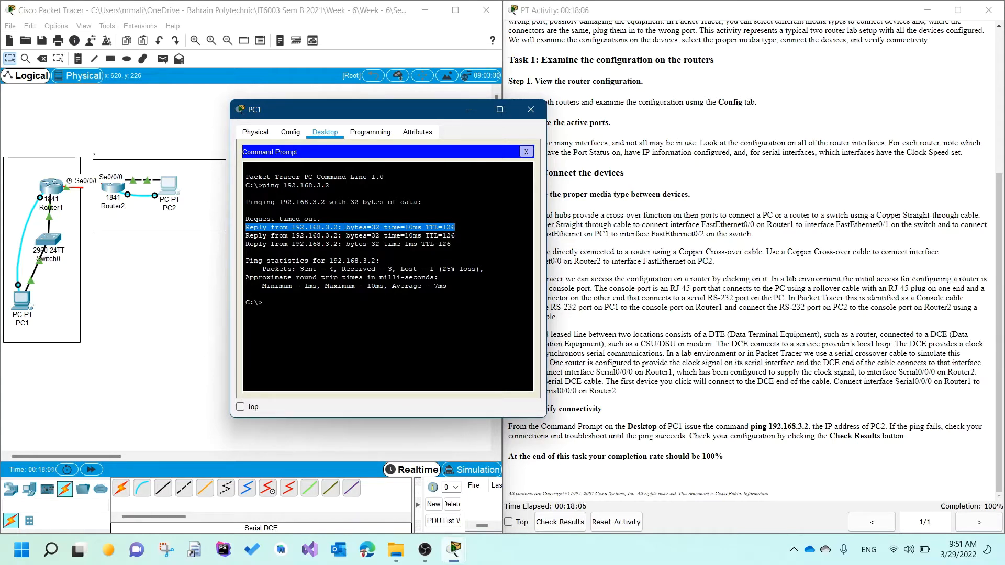
left_click(263, 302)
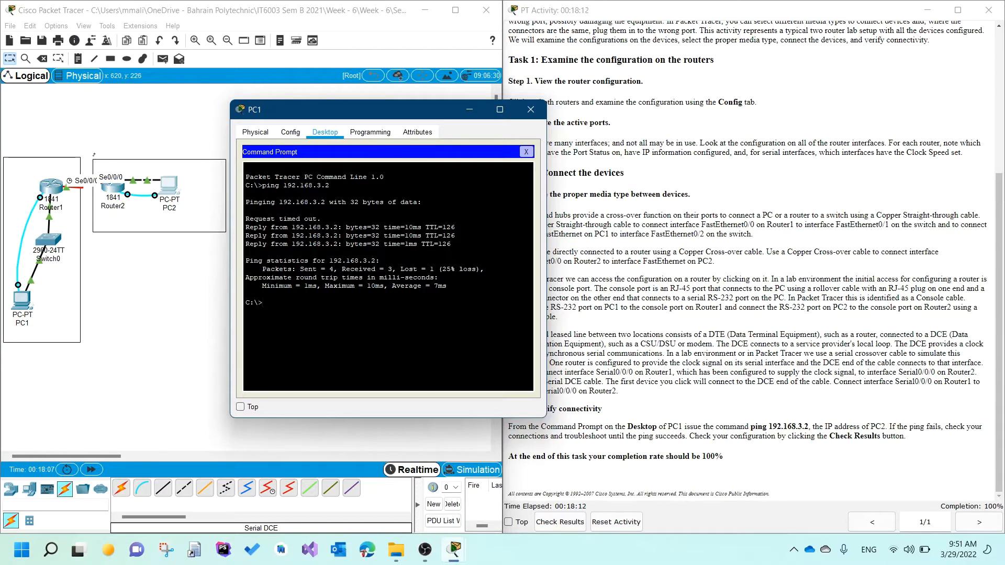
Repeat the ping to 192.168.3.2 from PC1, review the replies, and close the PC1 window
key("Up")
key("Return")
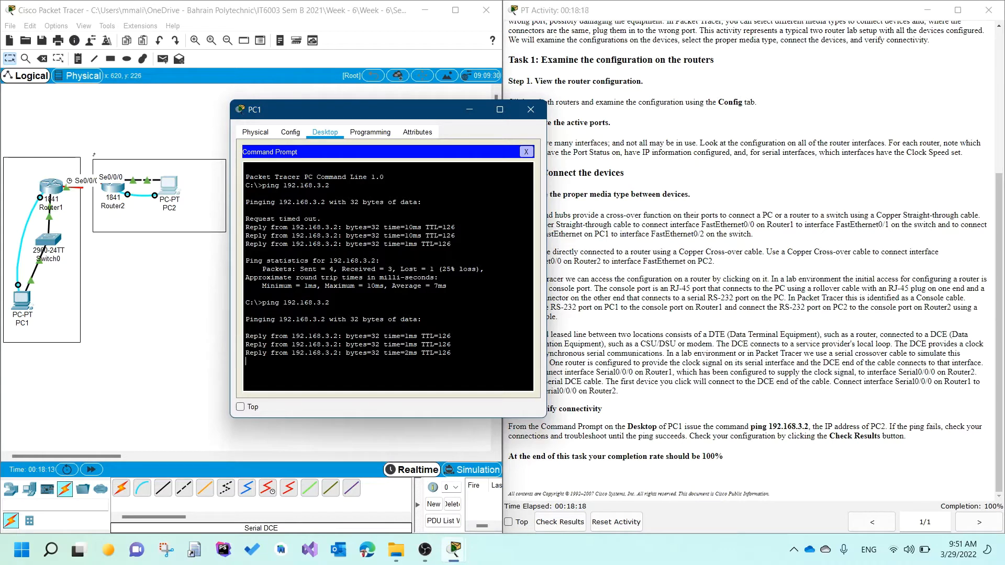
left_click_drag(245, 303, 455, 328)
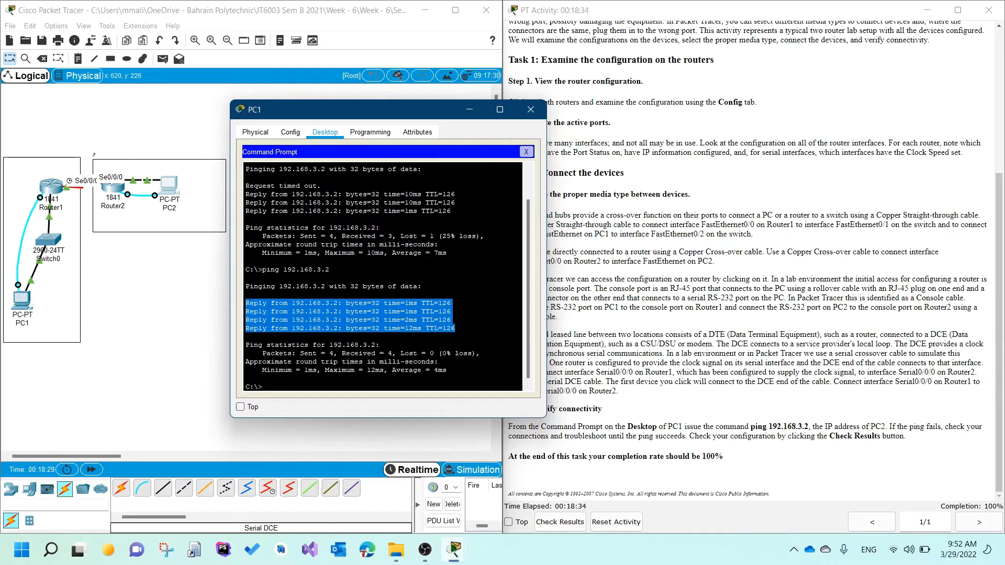
left_click(531, 110)
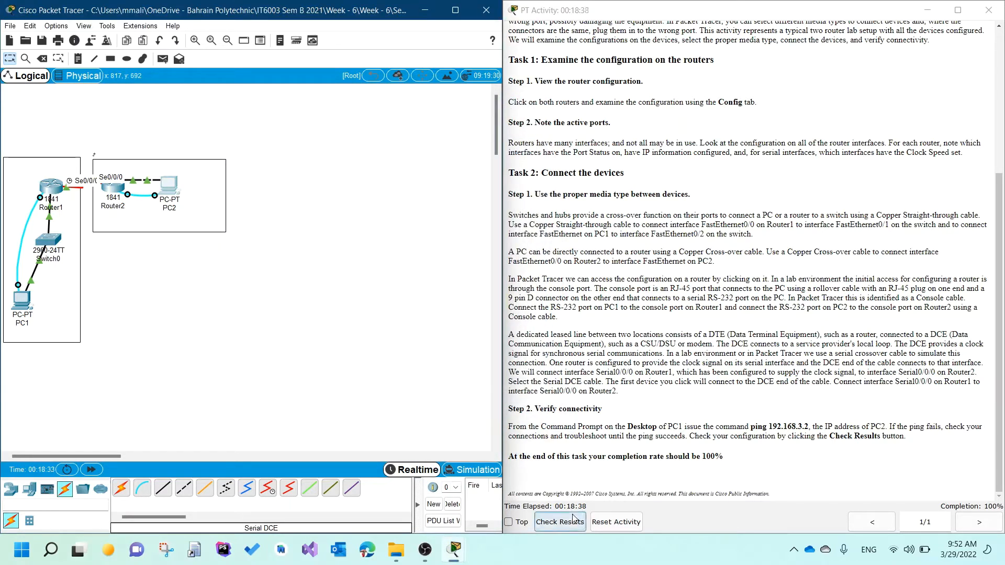
Check the activity results, reviewing all assessment items and the incorrect-only view, and close the results
left_click(946, 512)
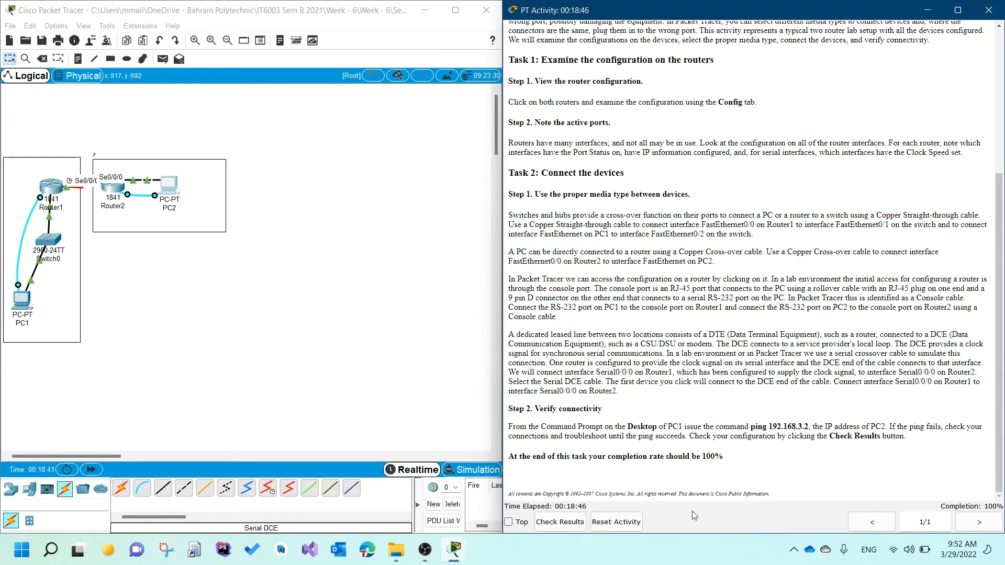
left_click(557, 522)
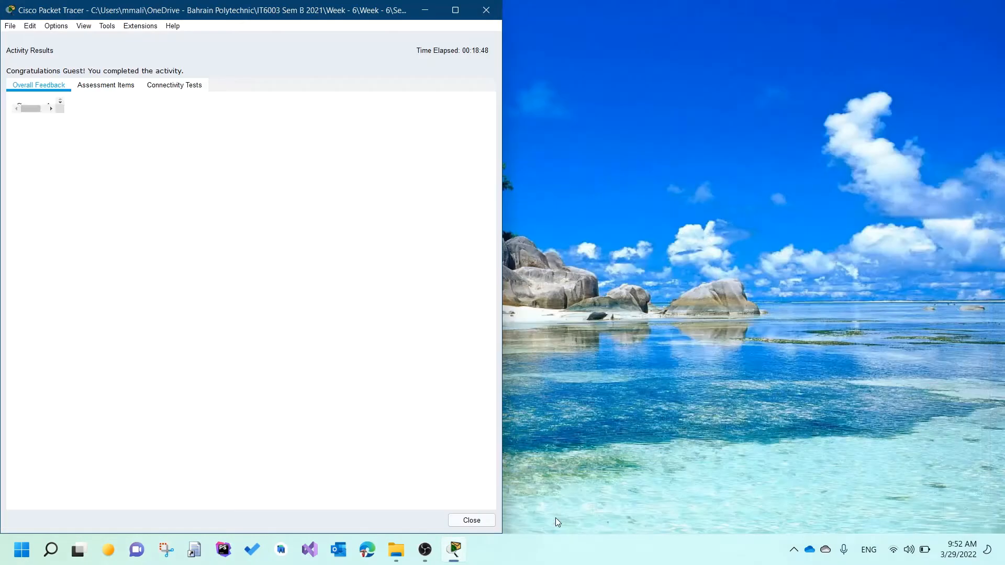
left_click(118, 89)
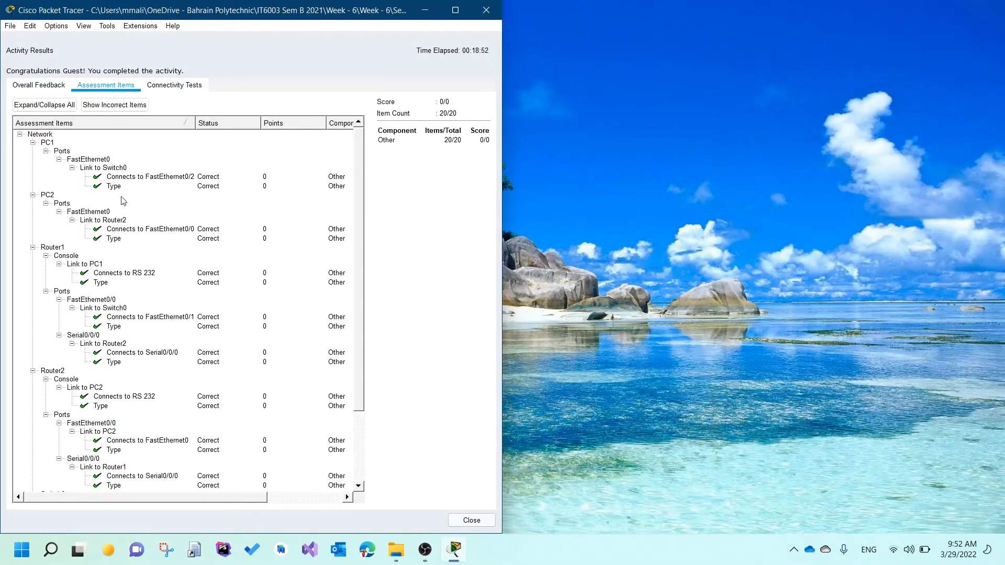
scroll(111, 281, "down", 1)
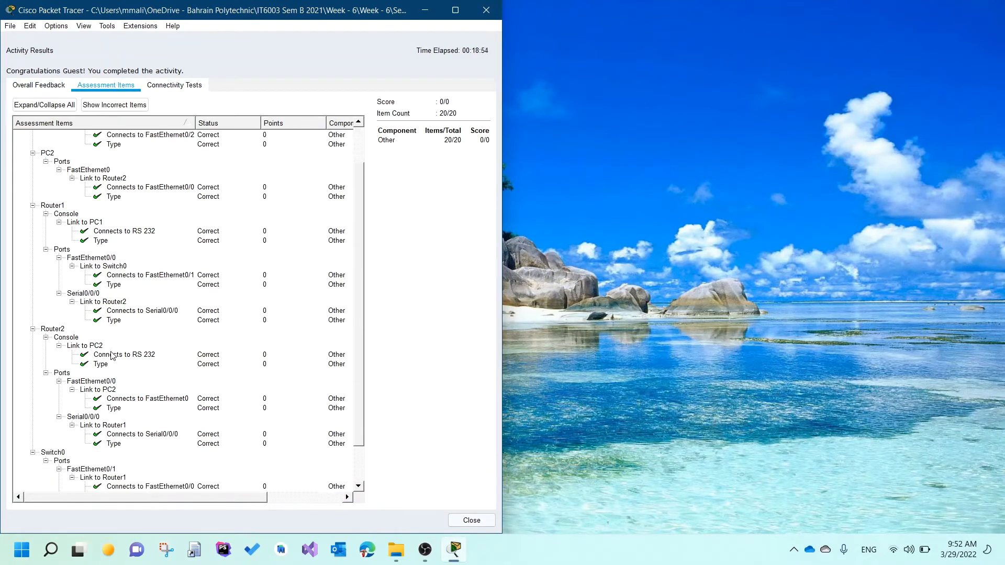
scroll(111, 356, "down", 1)
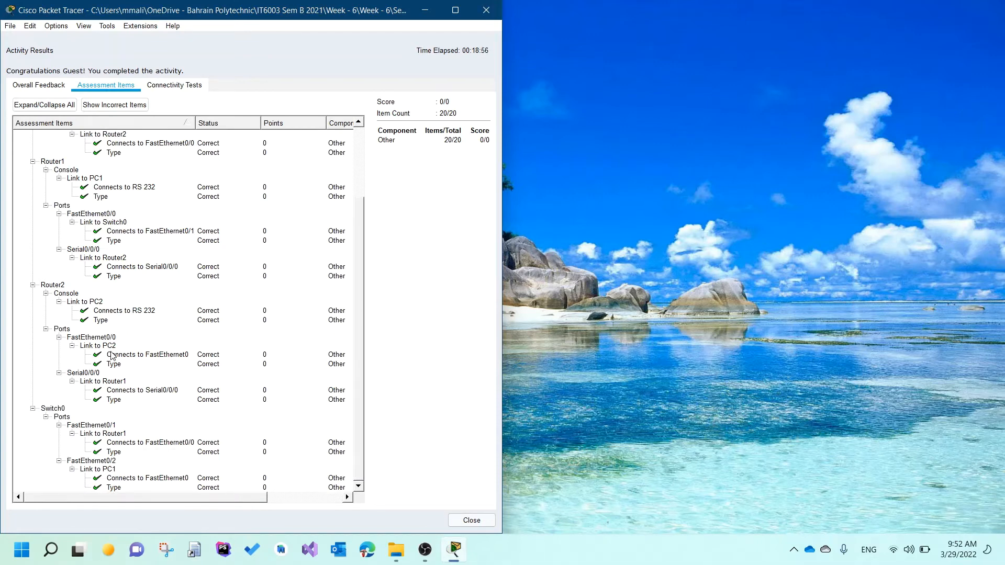
scroll(111, 356, "up", 3)
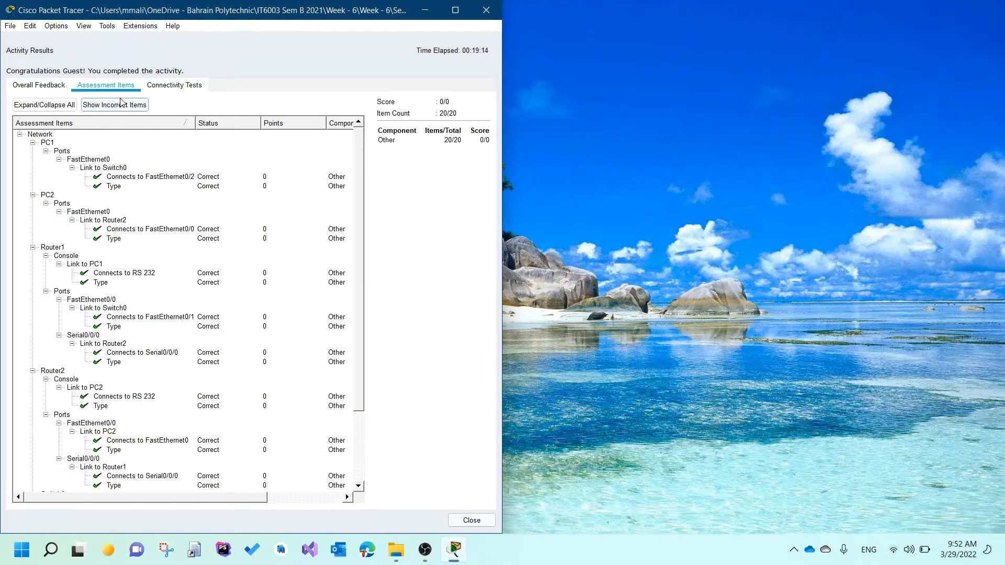
left_click(122, 106)
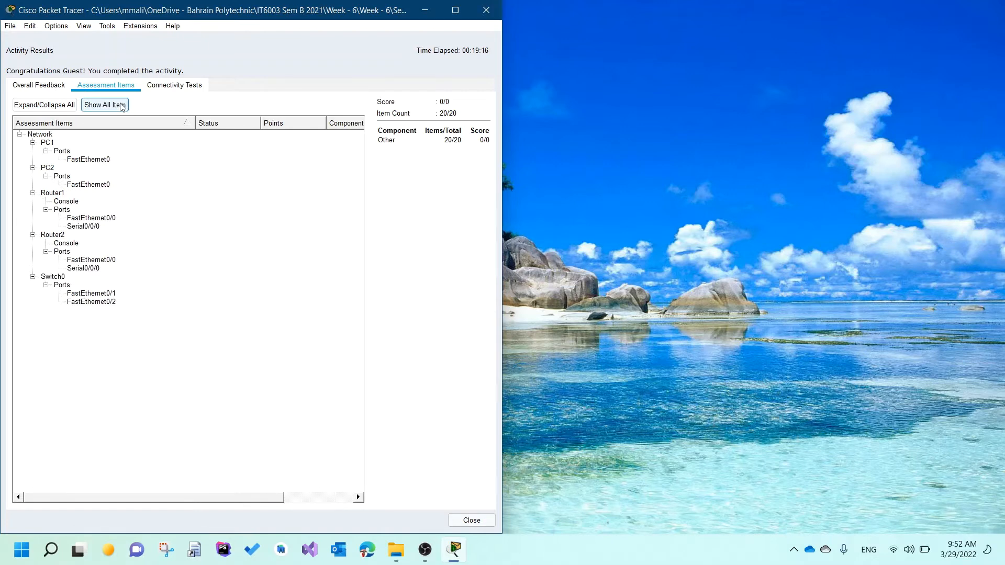
left_click(122, 105)
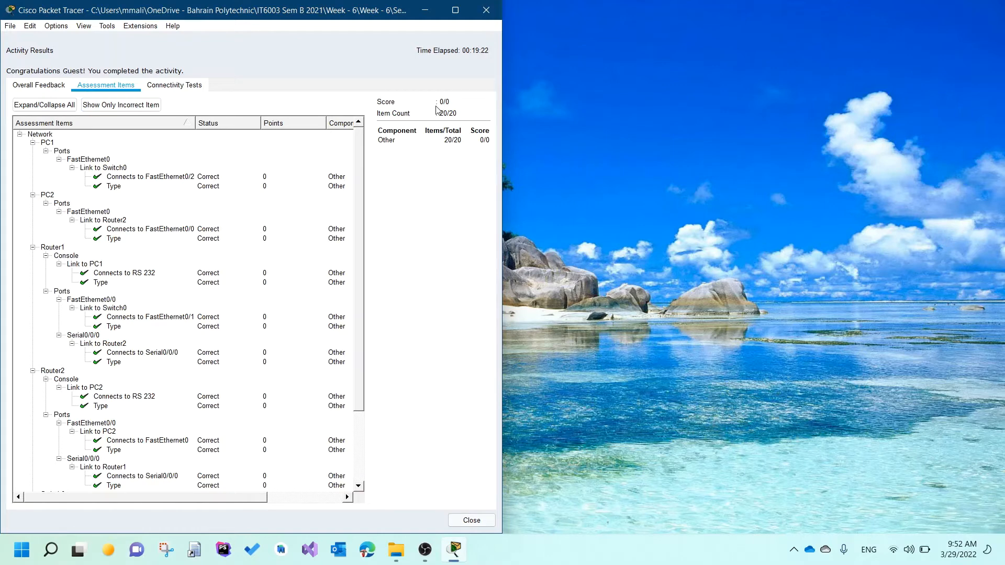
left_click(471, 521)
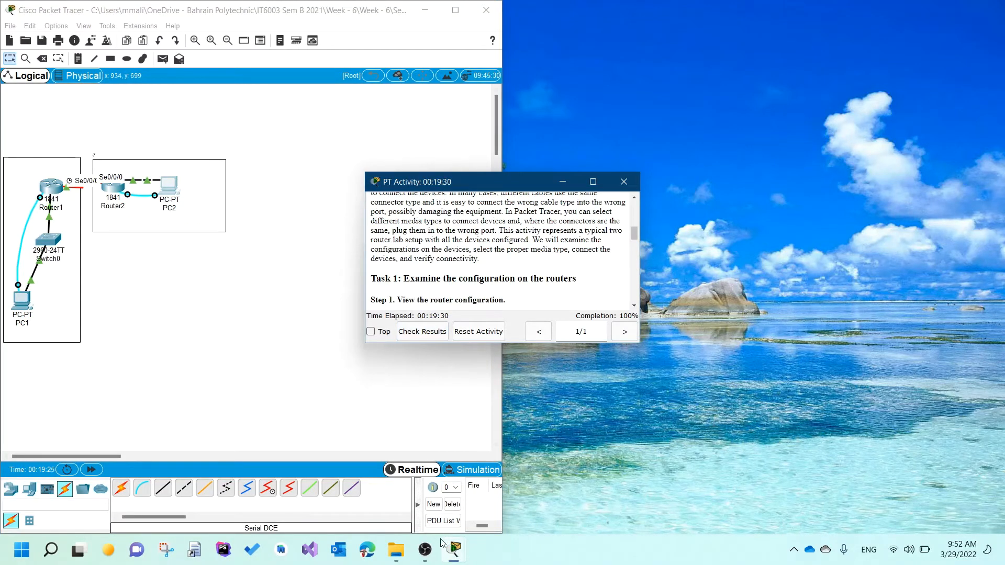
left_click(425, 549)
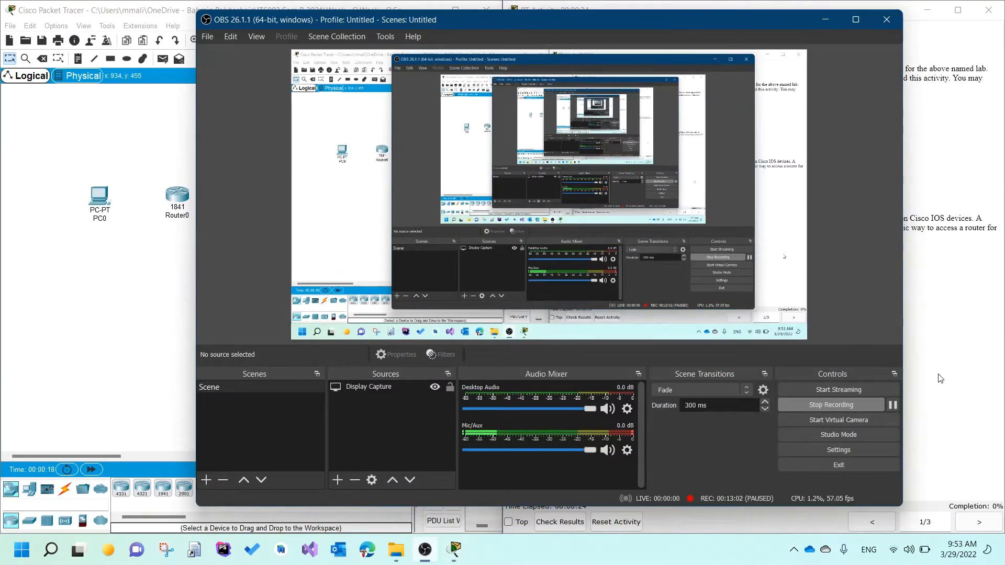
left_click(826, 19)
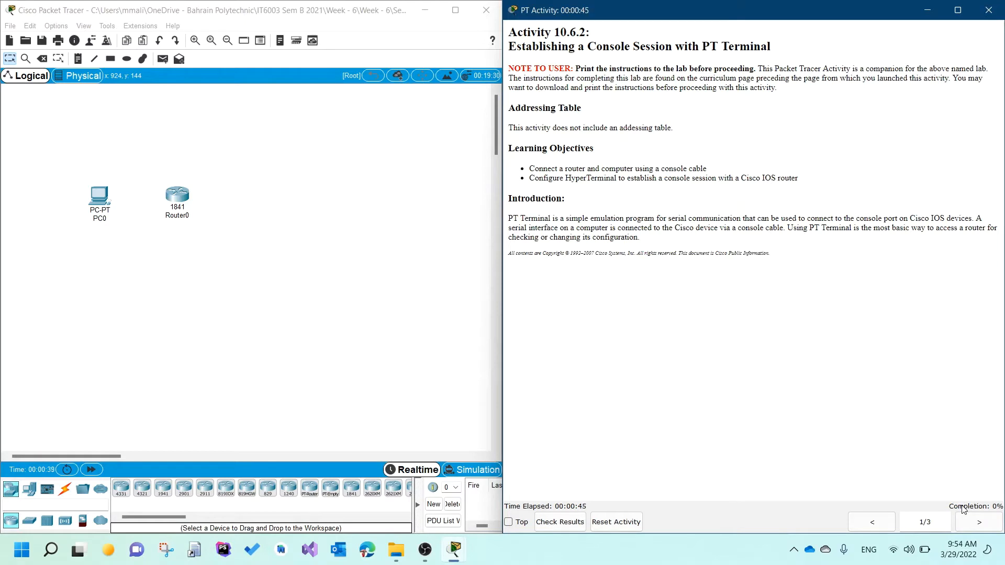
Go to Task 1 of Activity 10.6.2 and connect Router0's Console port to PC0's RS 232 port with a Console cable
left_click(996, 528)
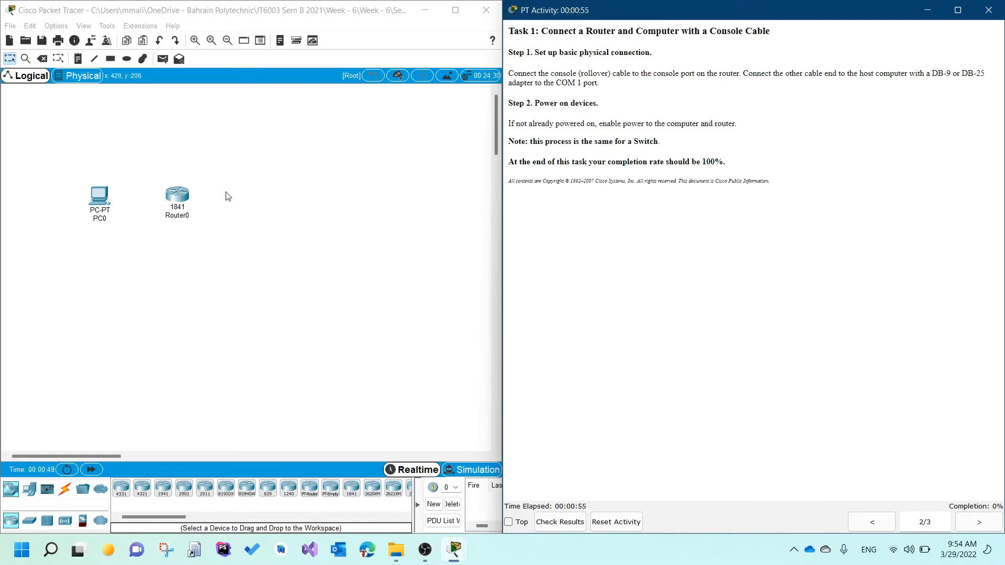
left_click(165, 267)
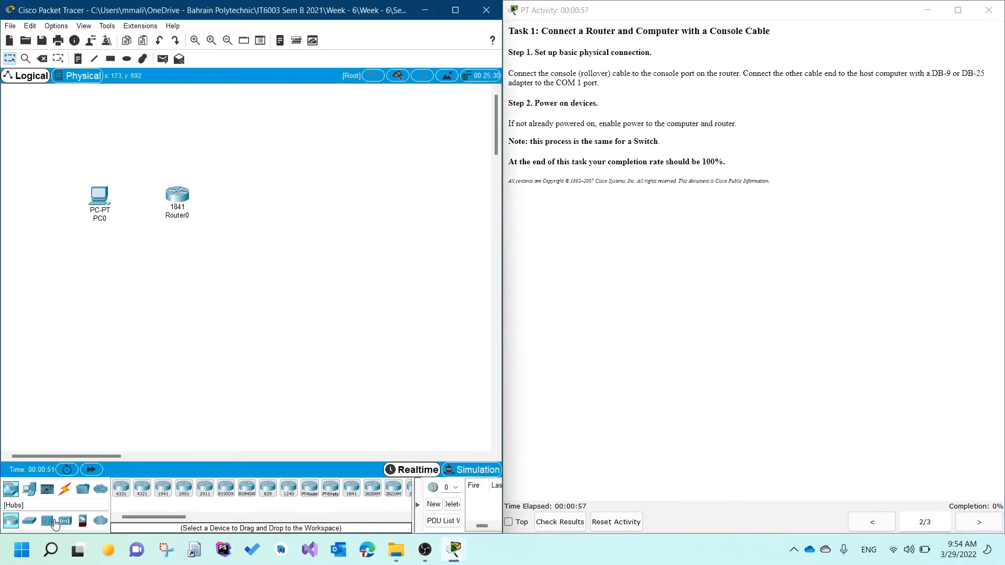
left_click(65, 489)
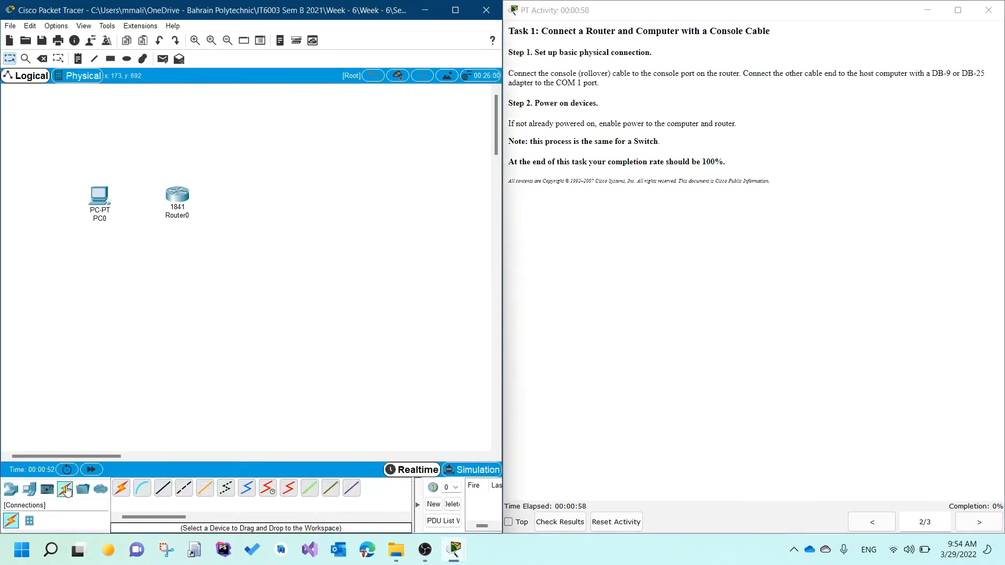
left_click(142, 490)
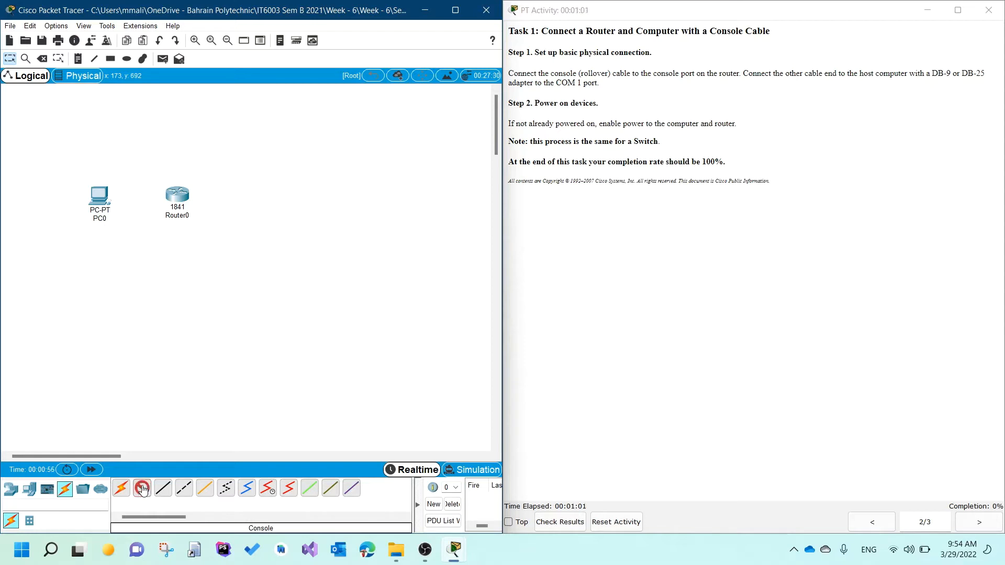
left_click(179, 199)
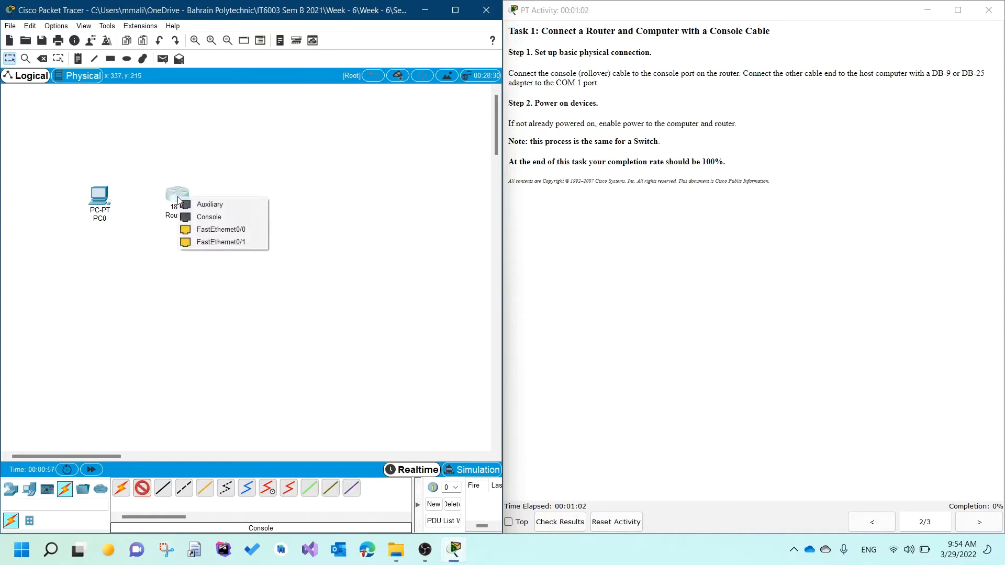
left_click(199, 218)
left_click(99, 197)
left_click(100, 197)
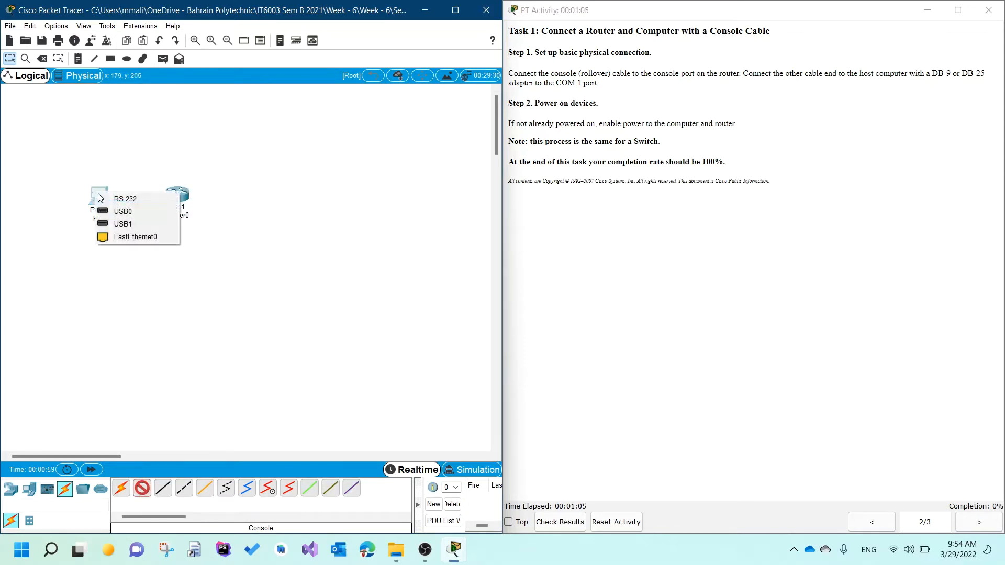
left_click(107, 201)
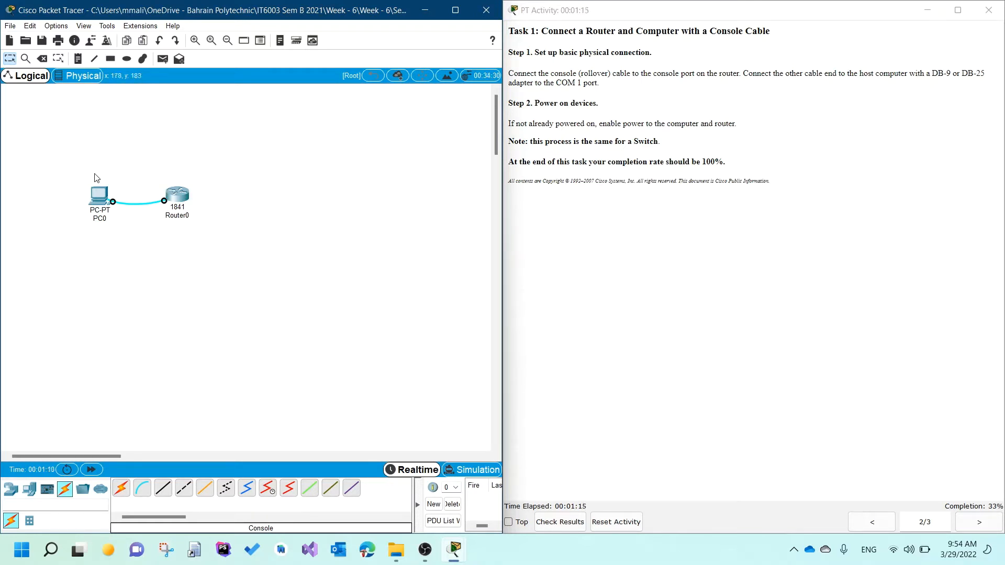
Power on PC0 from its physical device view and close its window
mouse_move(90, 193)
left_click(108, 201)
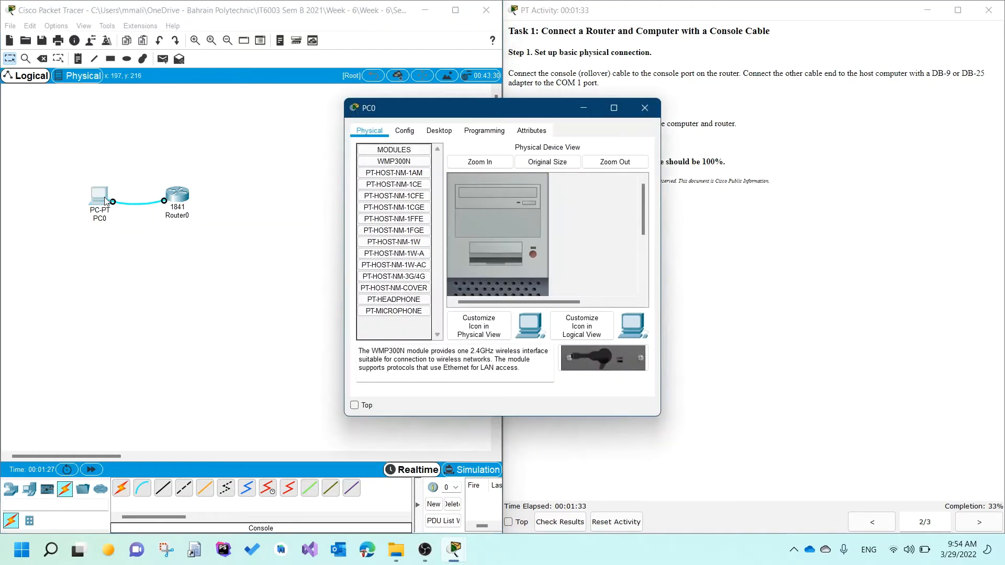
scroll(483, 225, "down", 3)
scroll(483, 226, "up", 3)
scroll(467, 239, "down", 2)
scroll(467, 239, "up", 2)
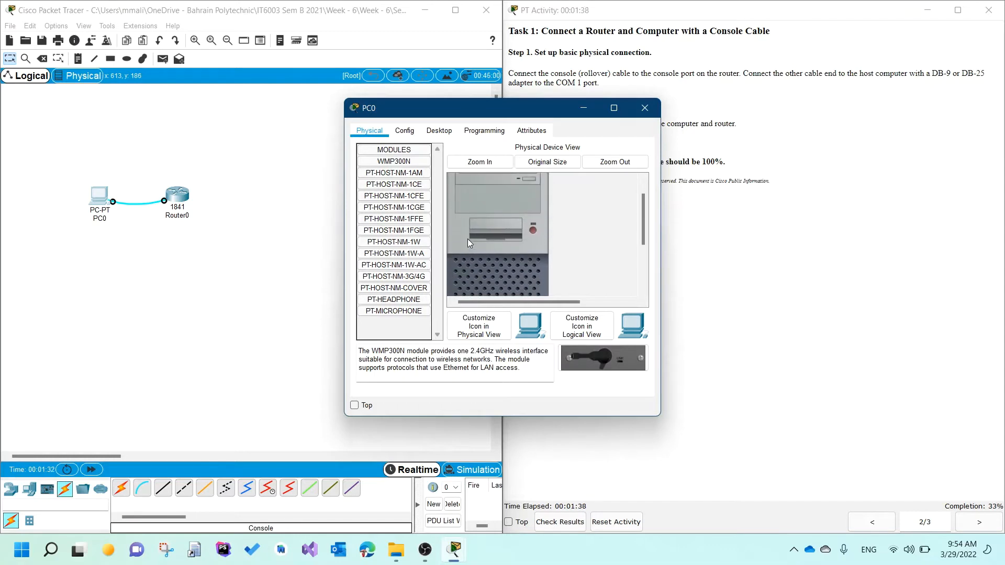
left_click(533, 231)
left_click(645, 109)
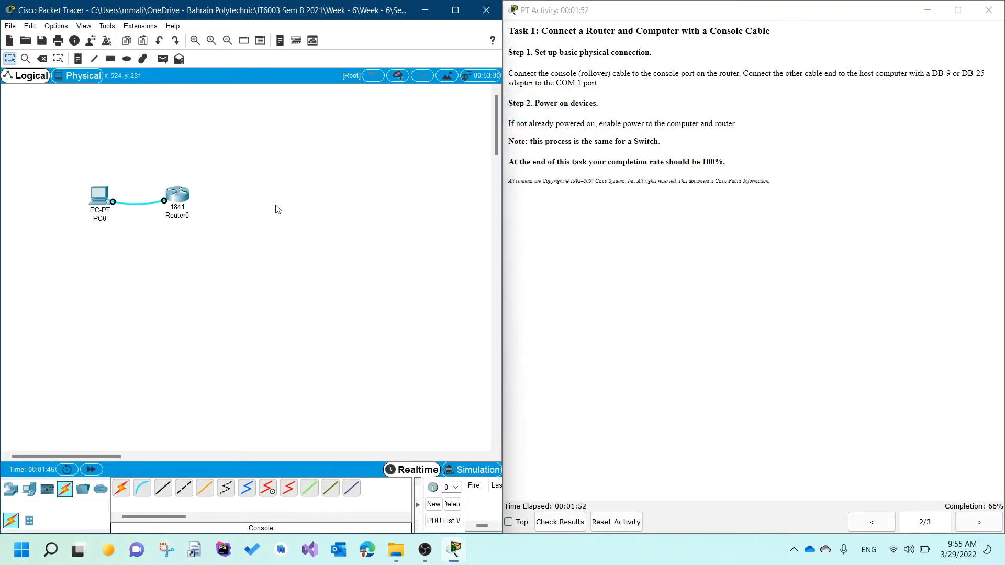
Zoom into Router0's physical device view, switch on the router's power, and close its window
left_click(185, 200)
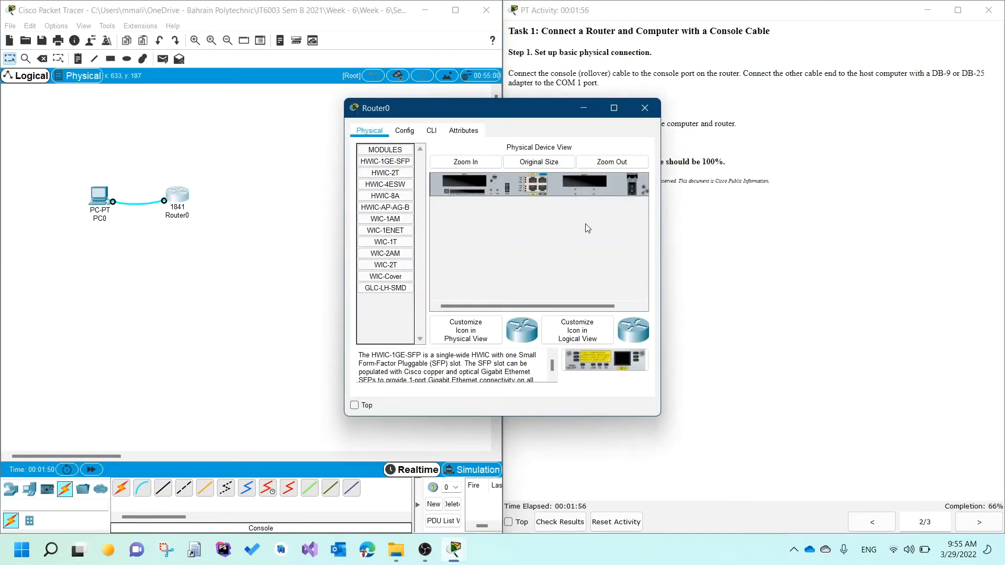
left_click(494, 163)
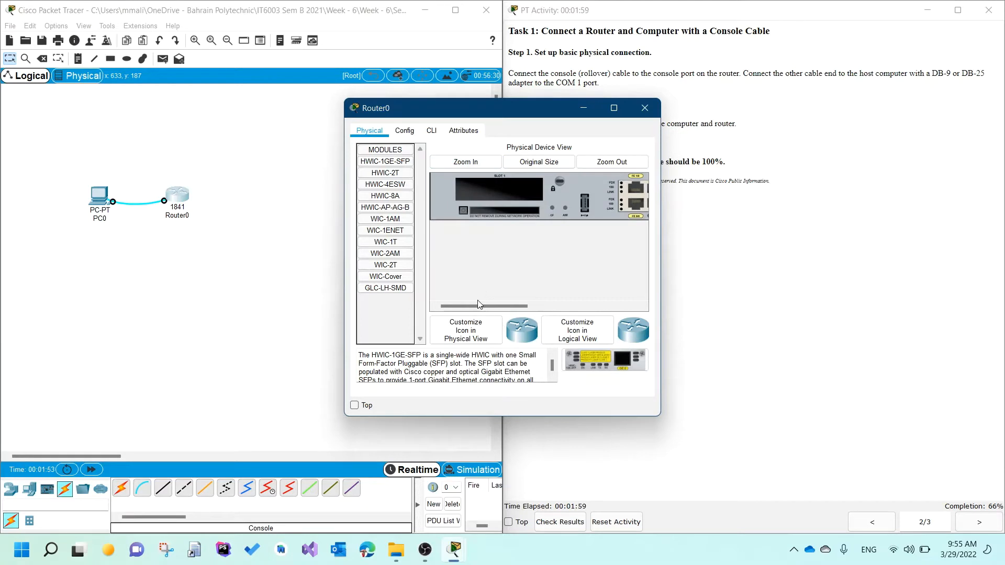
left_click_drag(482, 306, 592, 306)
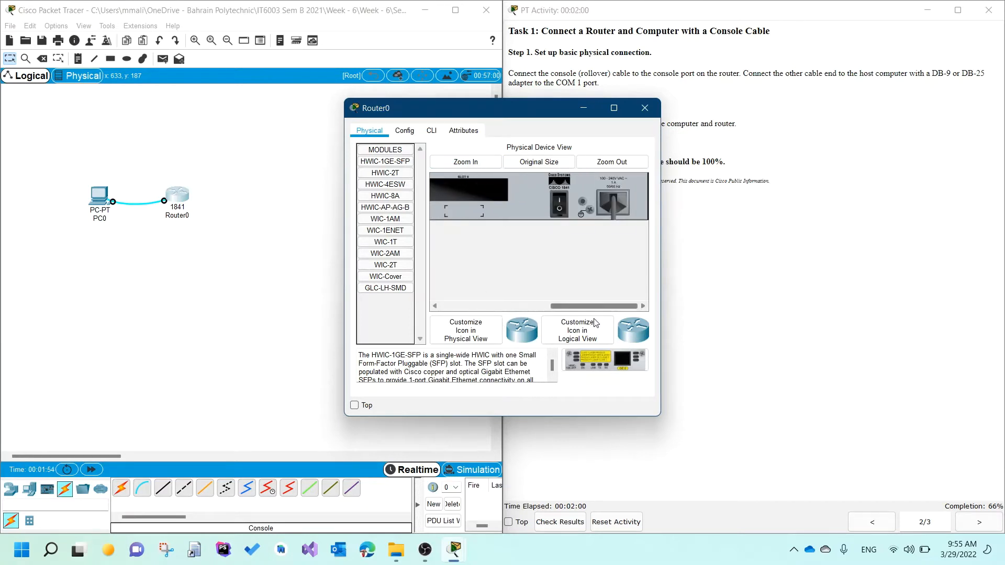
left_click(560, 207)
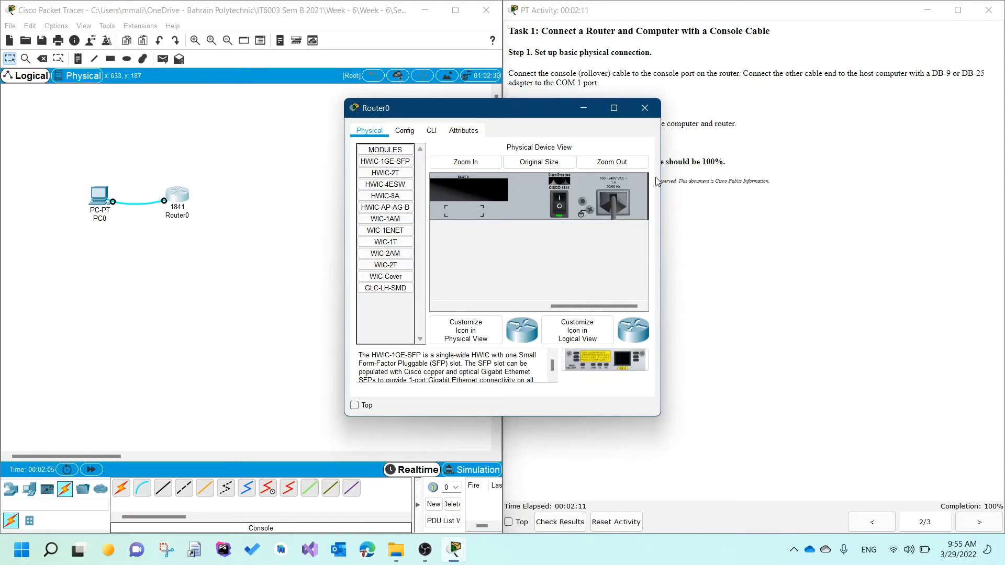
left_click(644, 108)
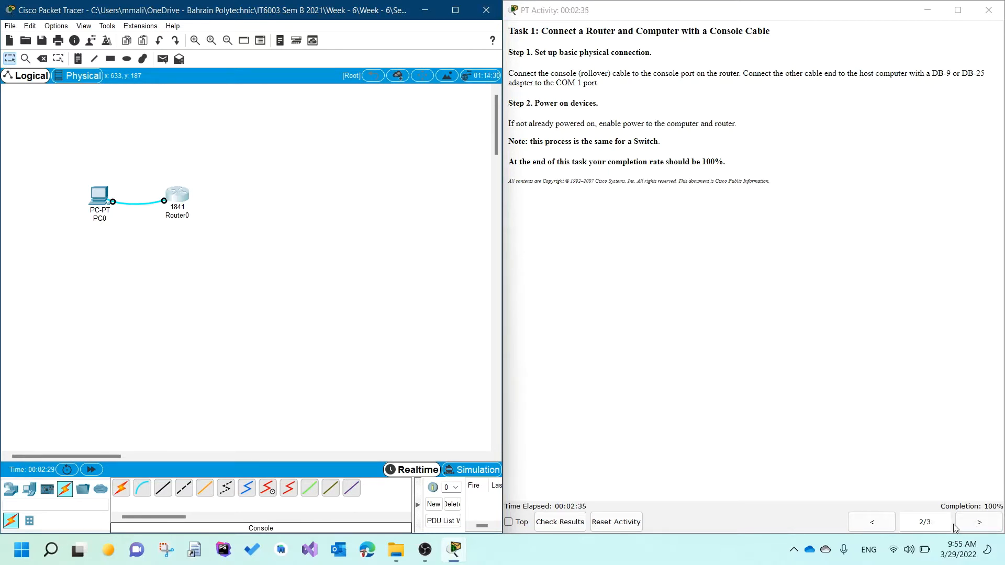
Go to Task 2 of the activity and open the Terminal application on PC0
left_click(928, 522)
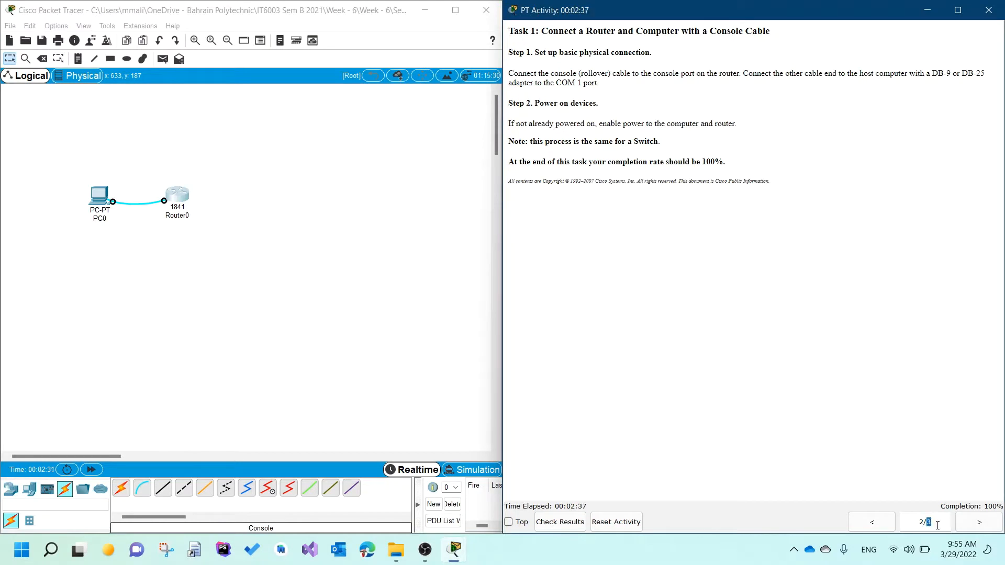
left_click(969, 529)
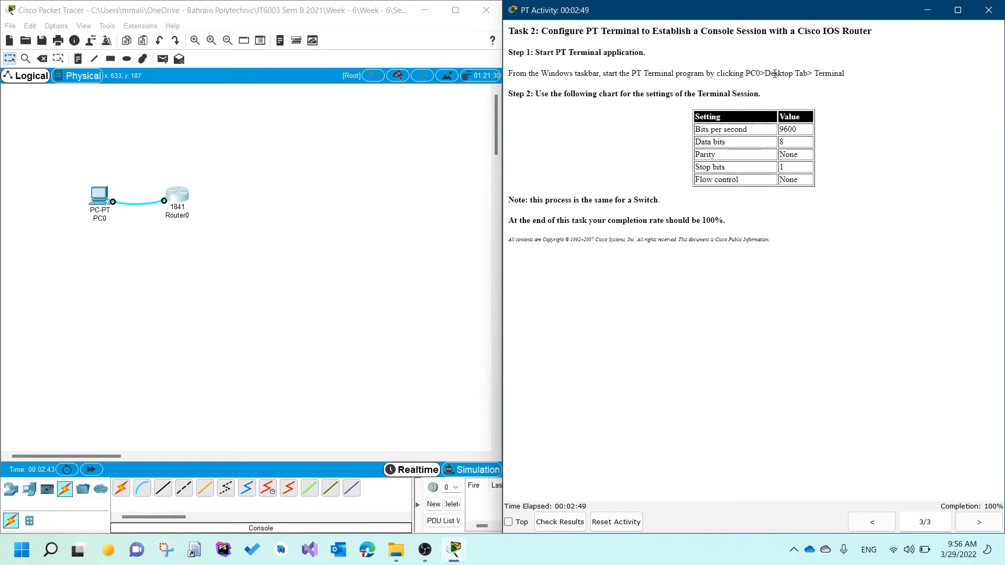
left_click(101, 188)
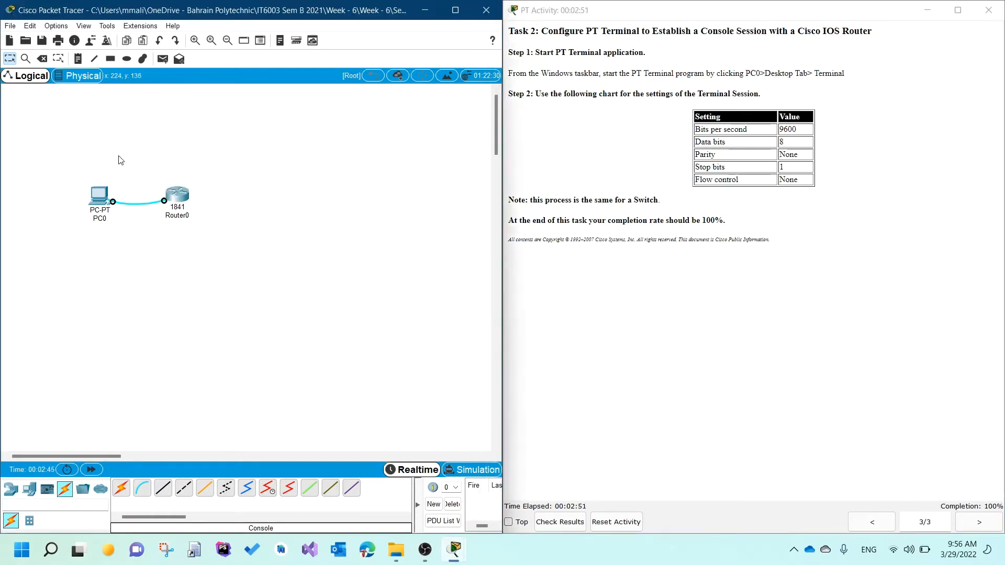
left_click_drag(395, 112, 259, 114)
left_click(307, 132)
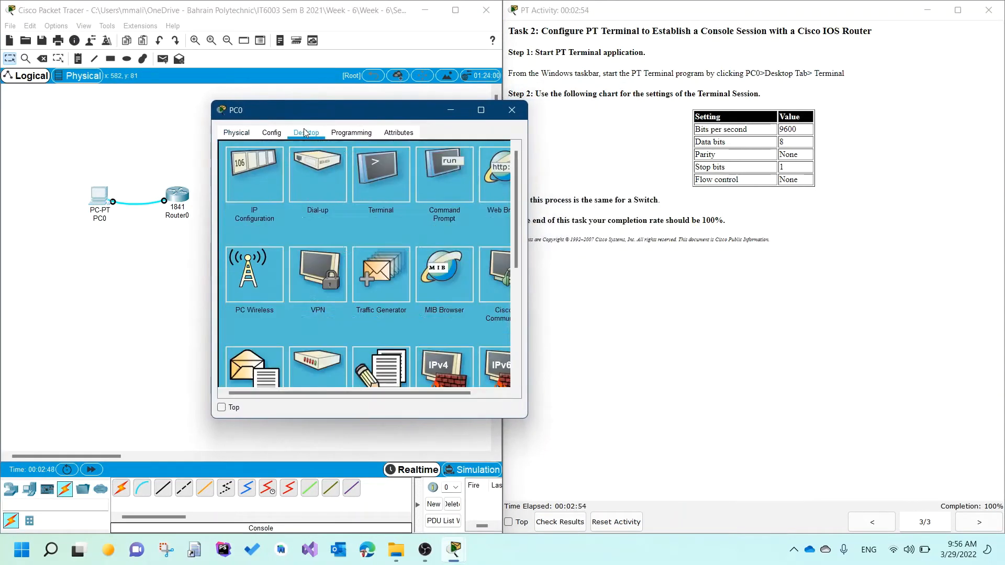
left_click(370, 183)
left_click_drag(297, 109, 244, 116)
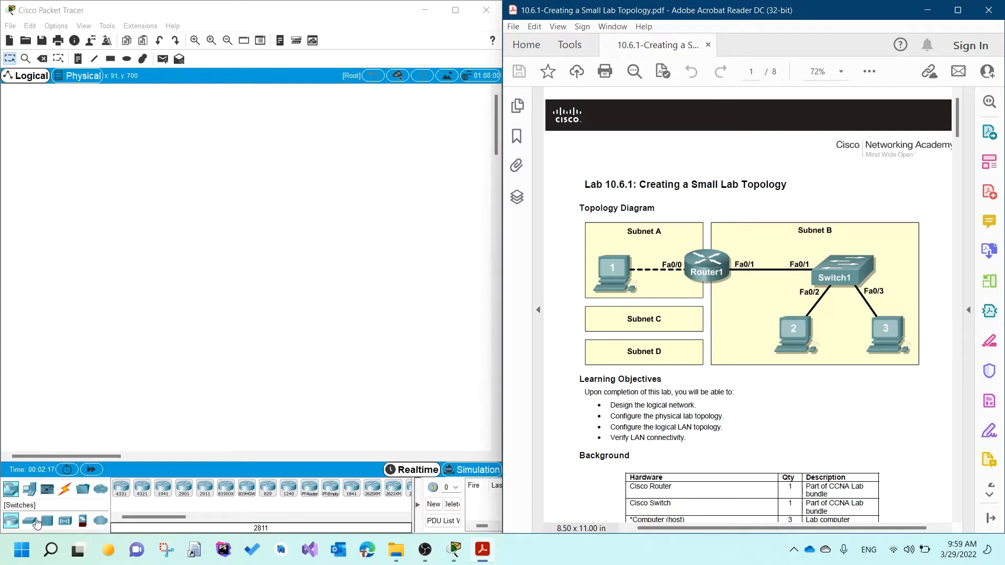
Place three PC-PT end devices in a row in the empty workspace for Lab 10.6.1
left_click(28, 489)
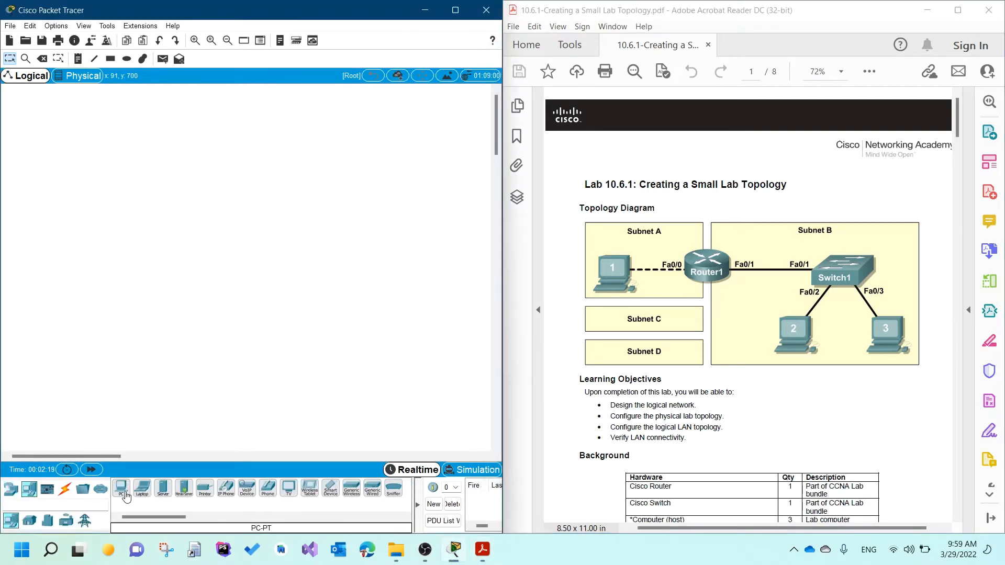
left_click(121, 488)
left_click(49, 298)
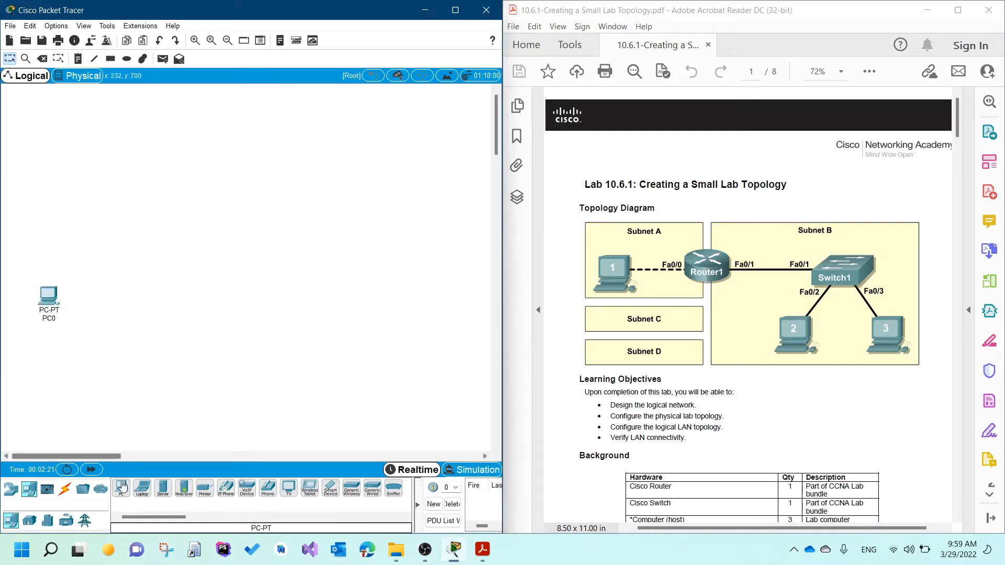
left_click(96, 306)
left_click(121, 489)
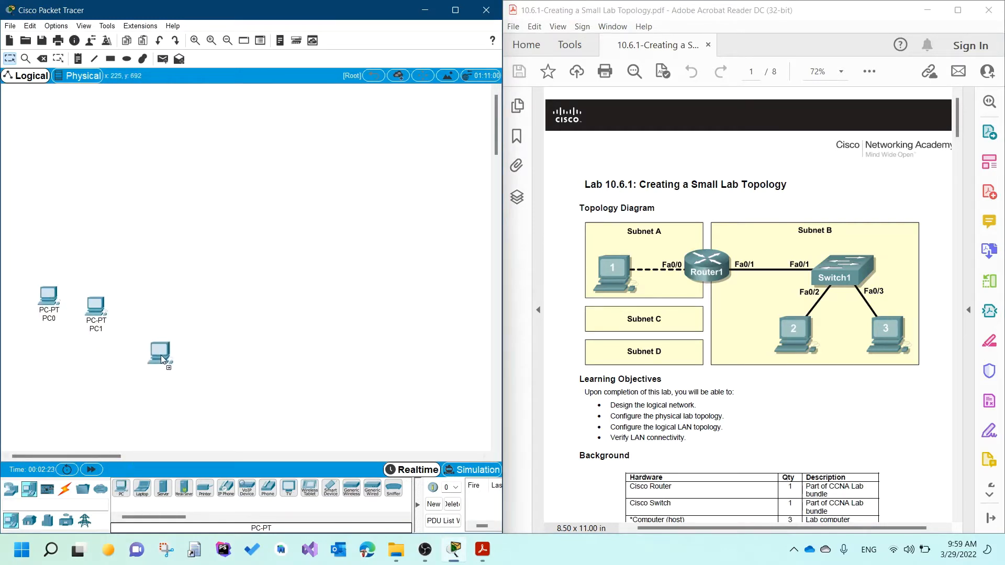
left_click(156, 310)
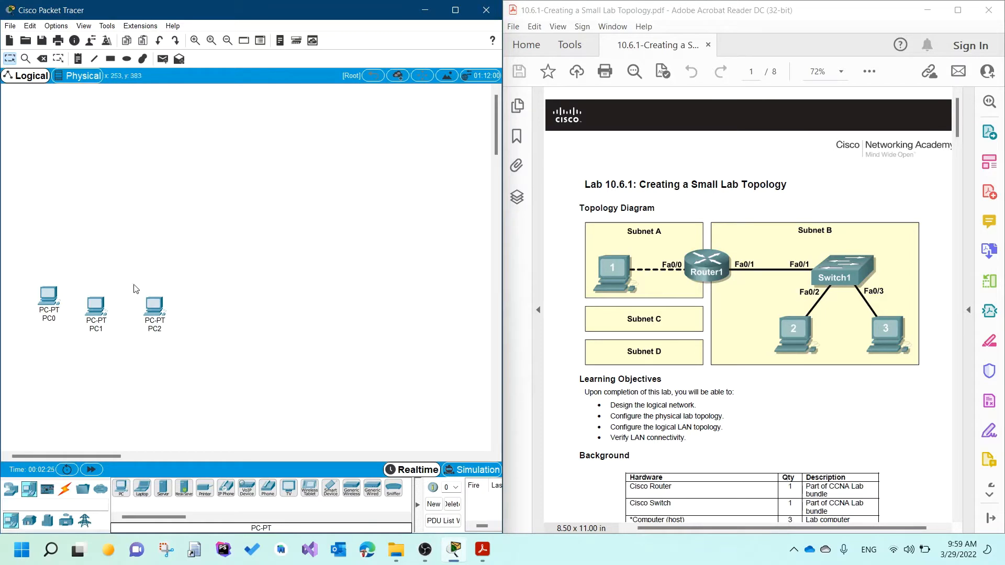
Delete PC0 from the workspace and return to selection mode
left_click(42, 58)
left_click(40, 295)
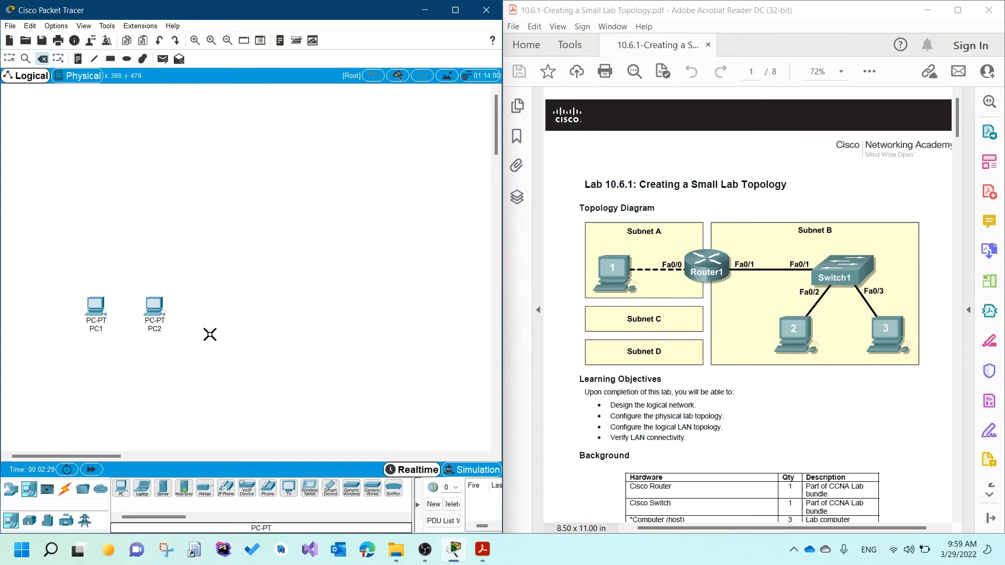
left_click(10, 59)
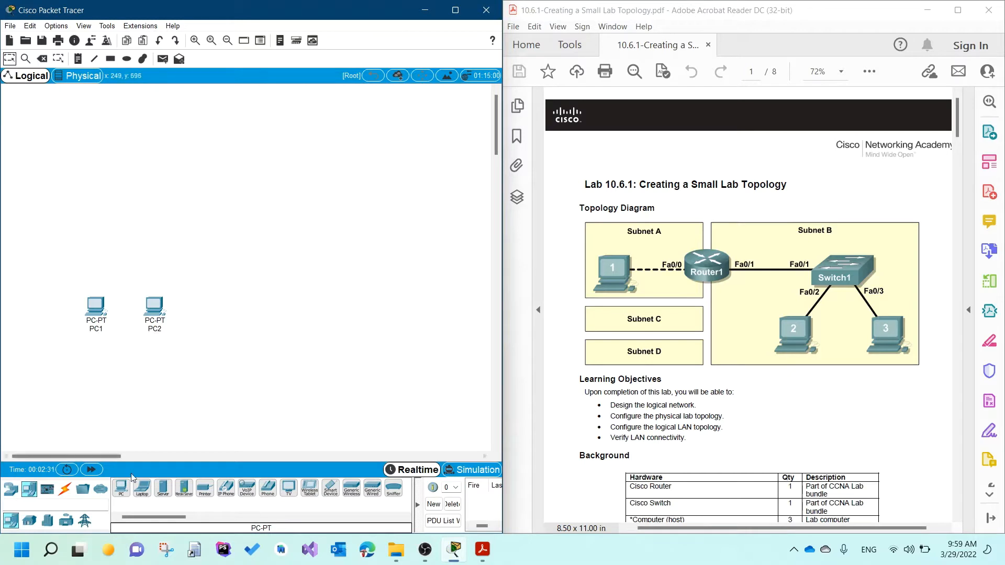
Add another PC-PT and arrange the PCs like the lab diagram, with PC2 beside PC3 and PC1 higher up on its own
left_click(121, 487)
left_click(204, 330)
left_click_drag(204, 329, 346, 327)
left_click_drag(160, 311, 299, 328)
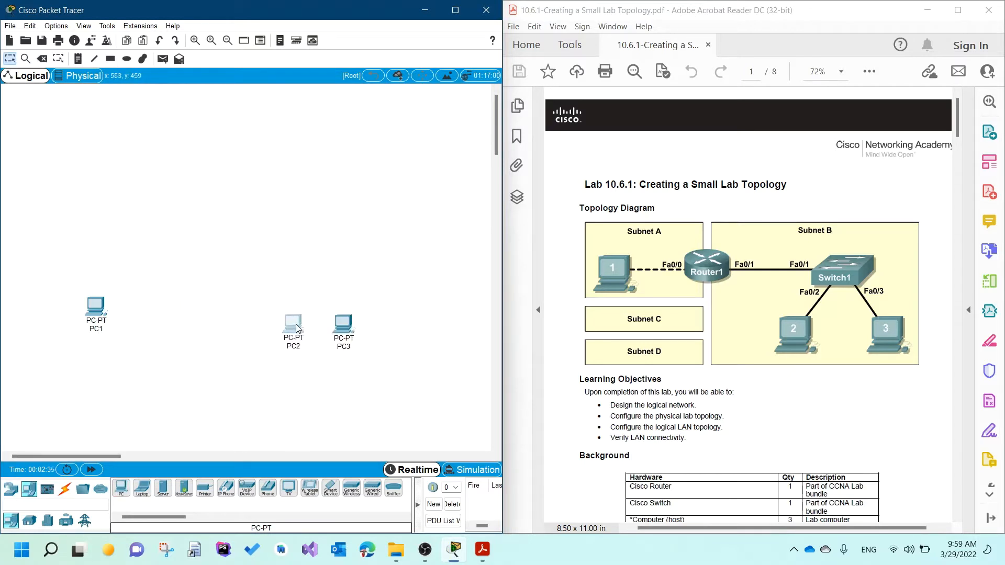
left_click_drag(98, 306, 86, 245)
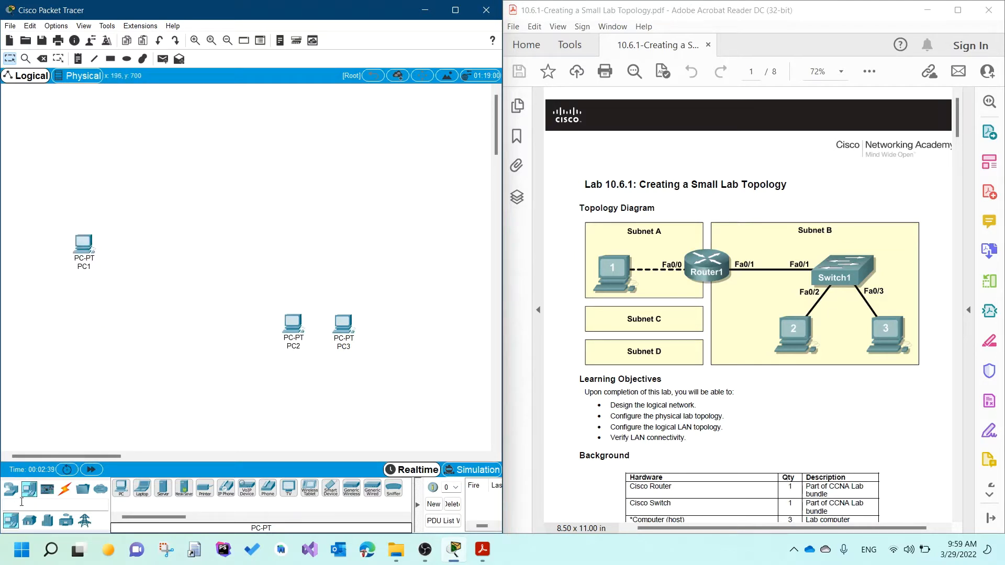
Place a 1841 router beside PC1, level with it
left_click(11, 489)
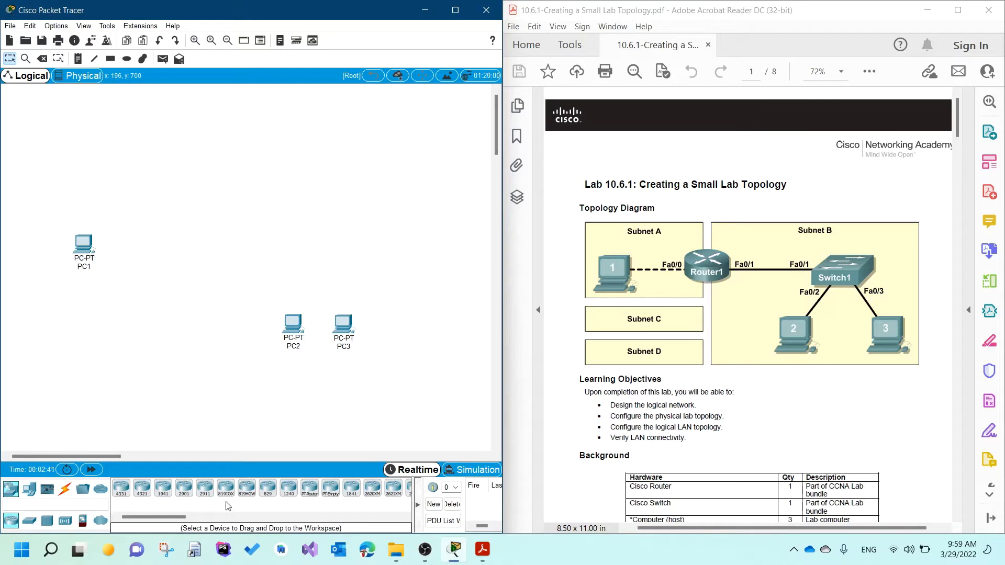
left_click(352, 488)
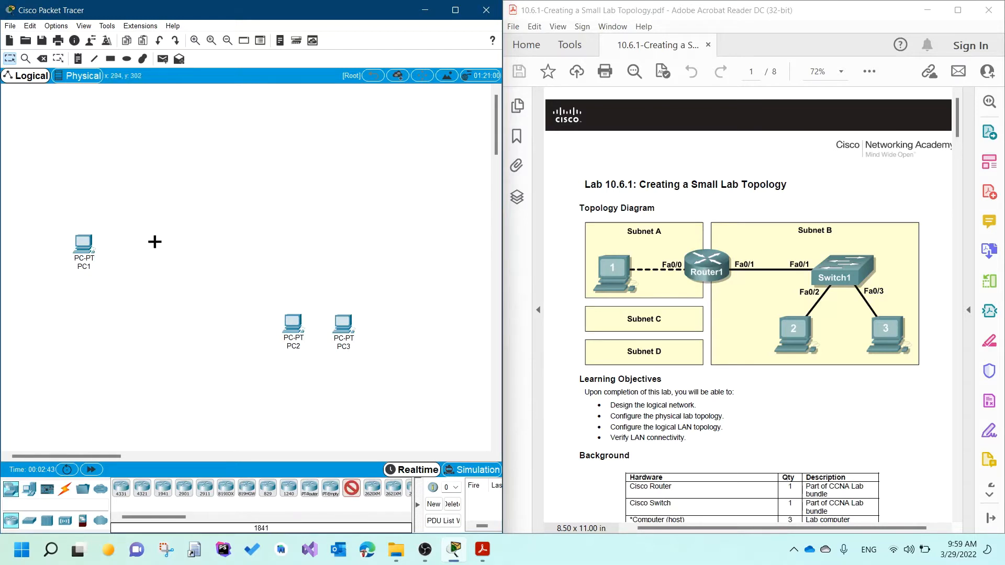
left_click(155, 242)
left_click_drag(160, 242, 168, 242)
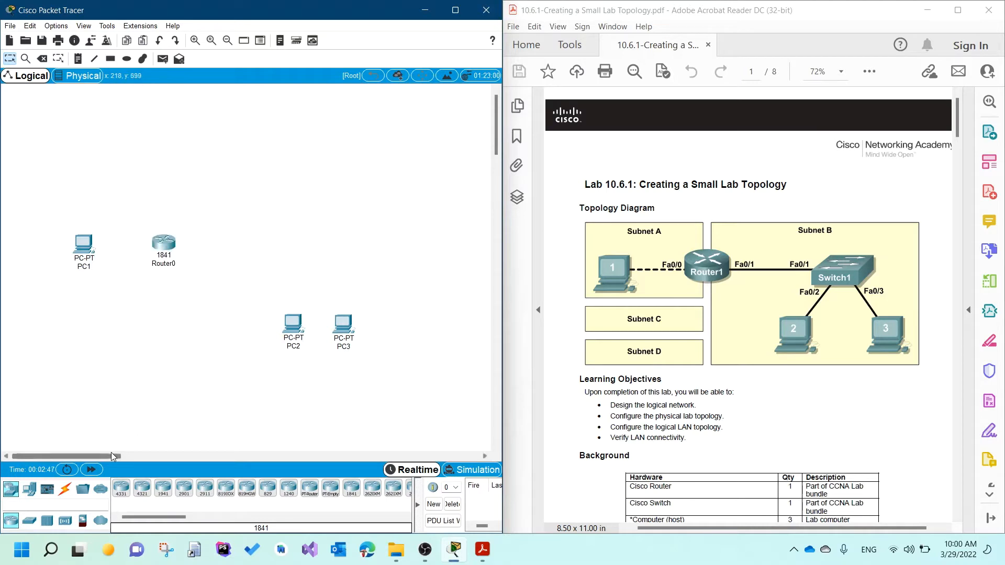
Place a 2960-24TT switch above PC2 and PC3, shift all three closer to the router, and nudge the router slightly away from PC1
left_click(29, 520)
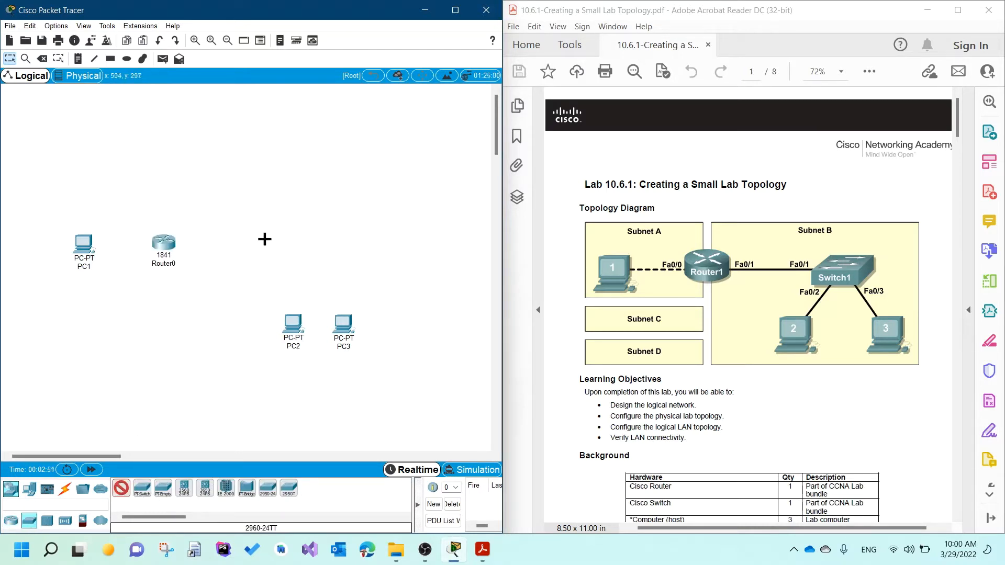
left_click(315, 243)
left_click_drag(317, 251, 320, 249)
left_click_drag(234, 215, 418, 384)
left_click_drag(316, 246, 274, 246)
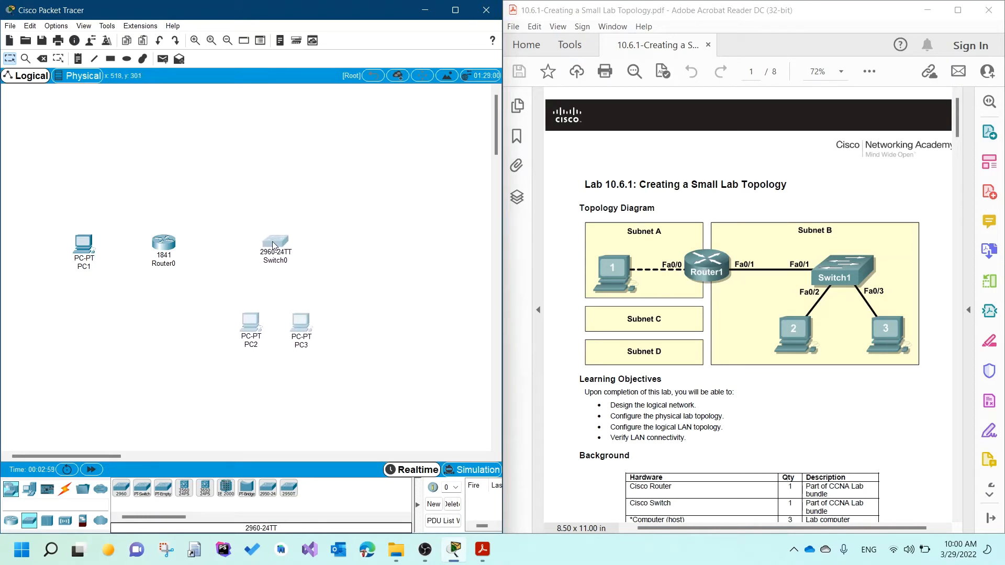
left_click(382, 283)
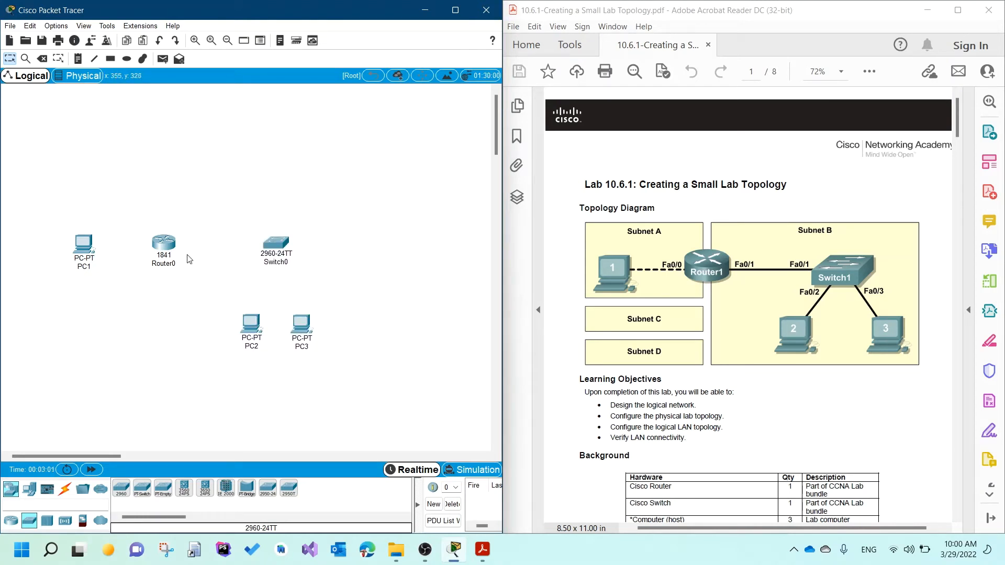
left_click_drag(164, 244, 176, 243)
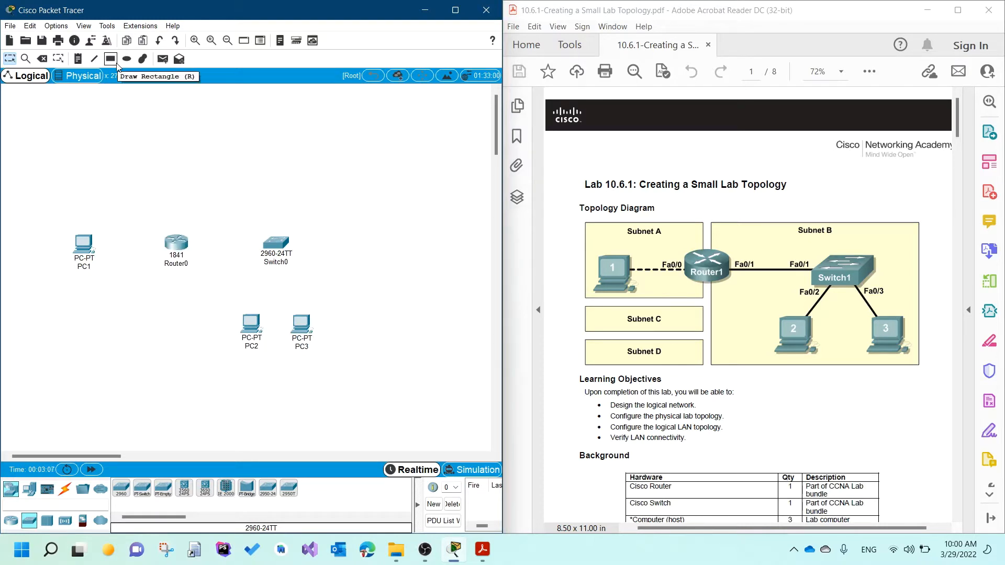
Draw two rectangles with light yellow fill, one around PC1 reaching Router0 and a larger one around the switch, PC2 and PC3
left_click(112, 60)
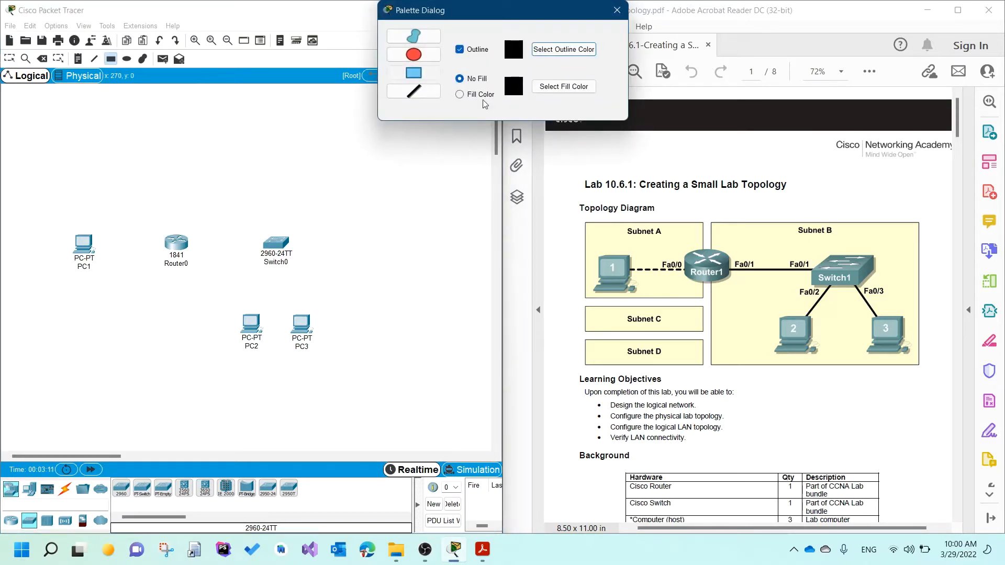
left_click(564, 90)
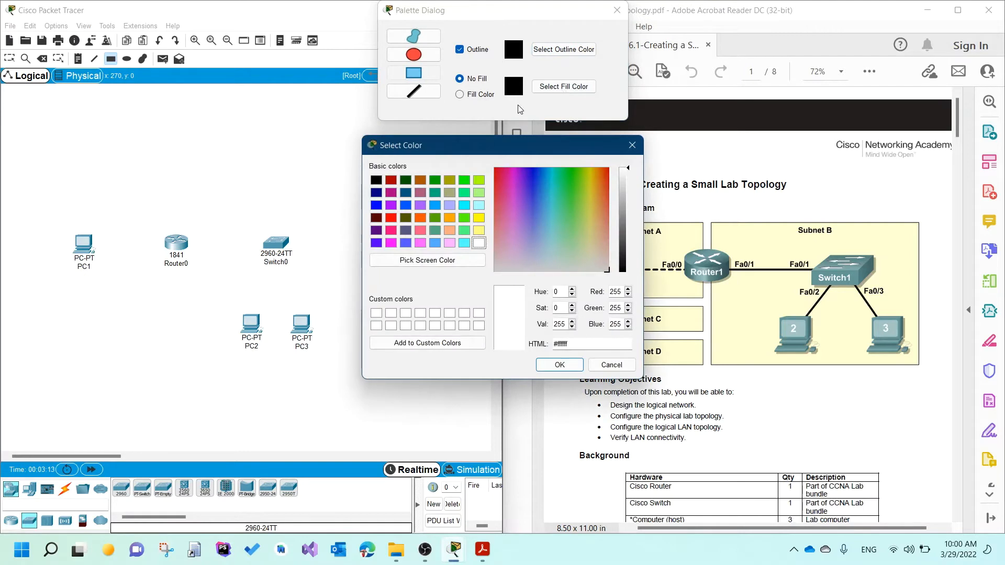
left_click(479, 218)
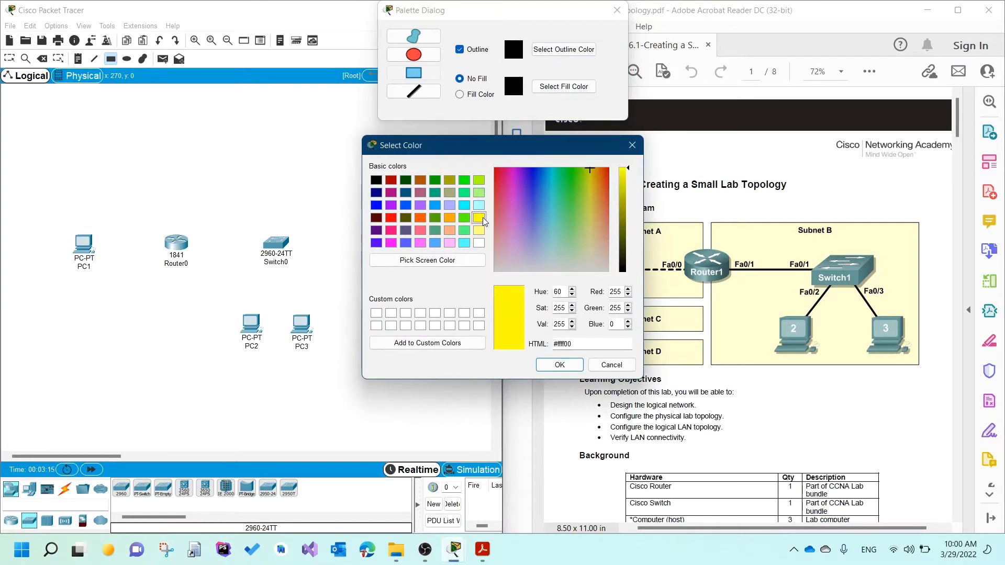
left_click(479, 231)
left_click(568, 362)
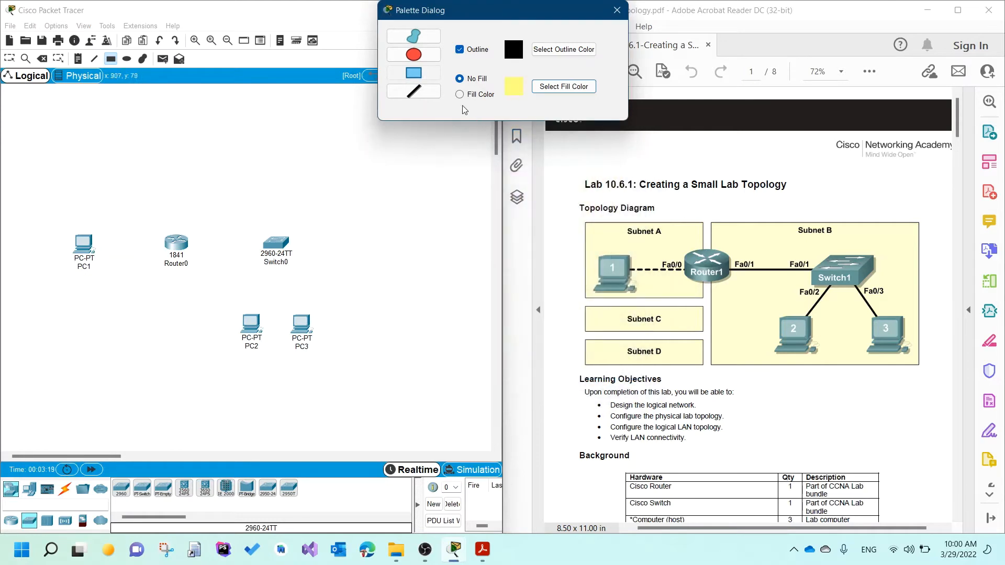
left_click(460, 95)
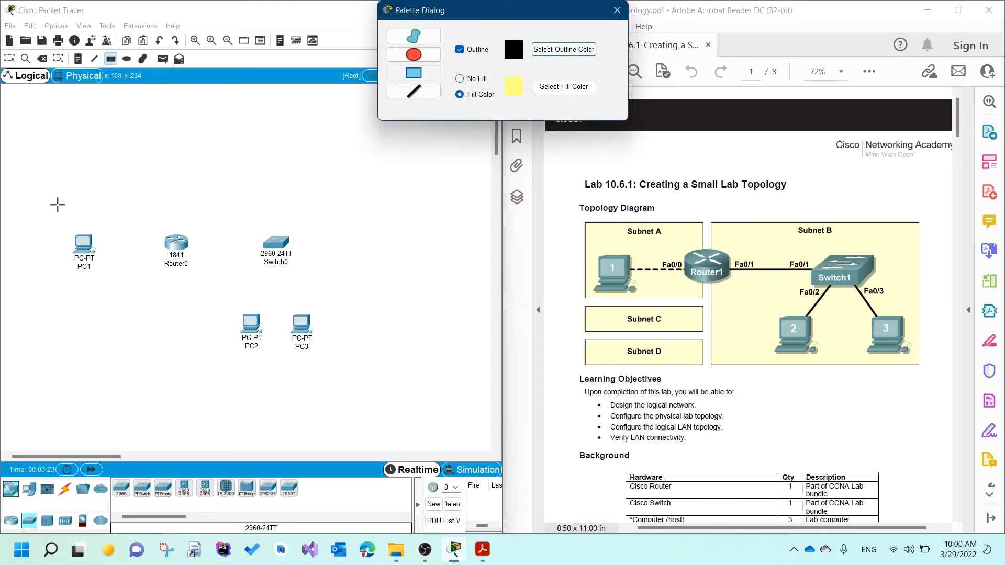
left_click_drag(55, 196, 175, 293)
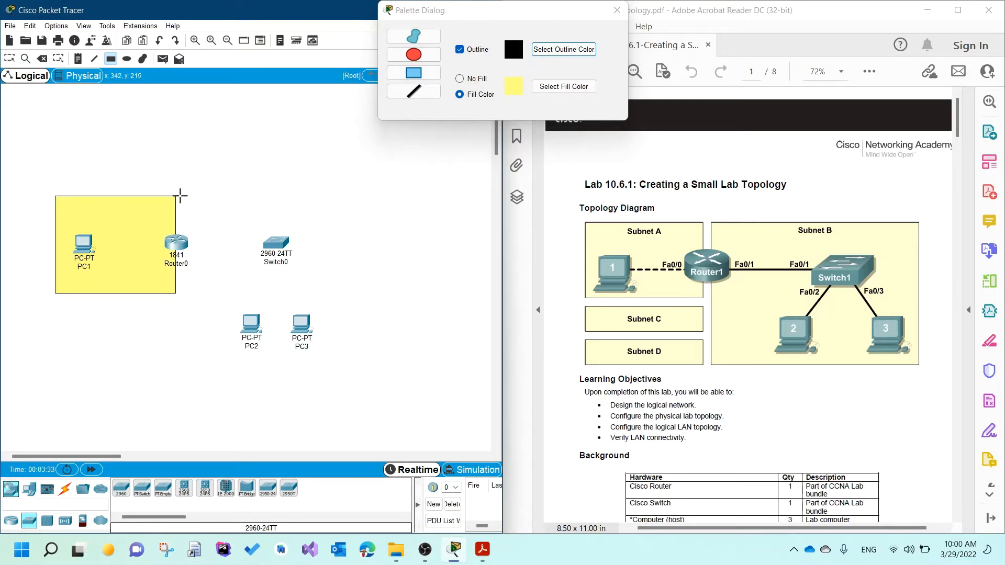
left_click_drag(180, 196, 351, 361)
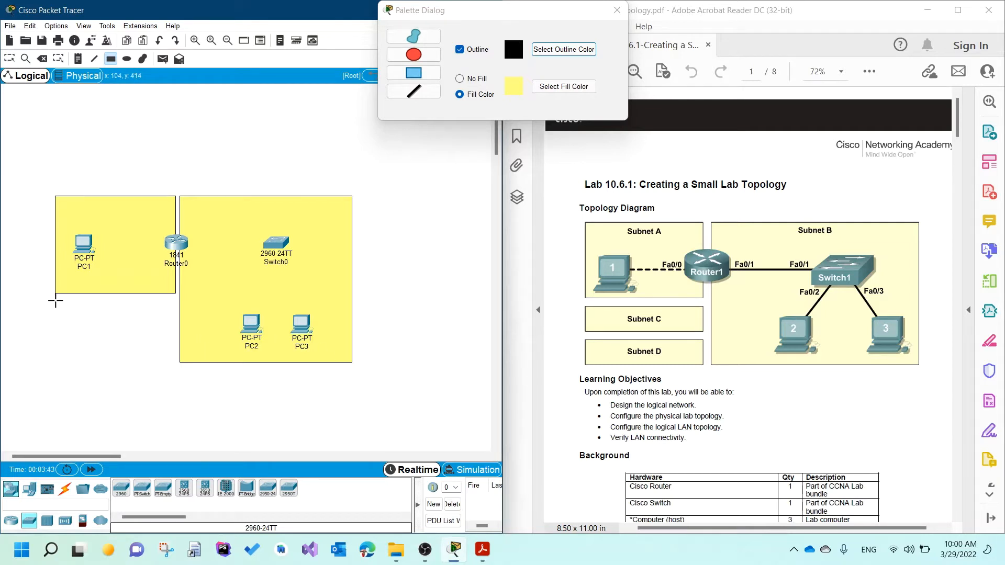
Draw two narrow light yellow rectangles stacked beneath PC1's rectangle, matching its width
left_click_drag(56, 298, 175, 318)
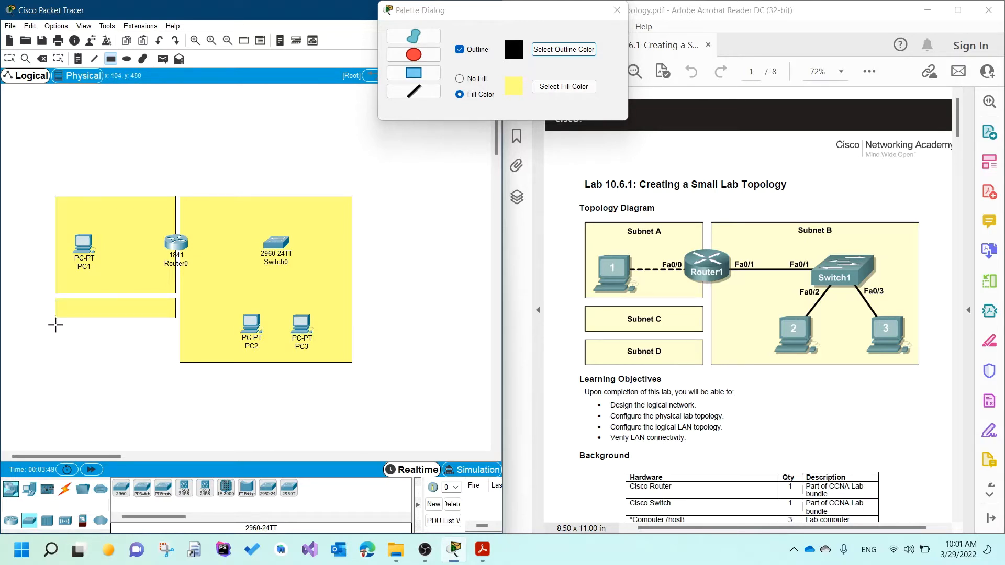
left_click_drag(56, 325, 175, 345)
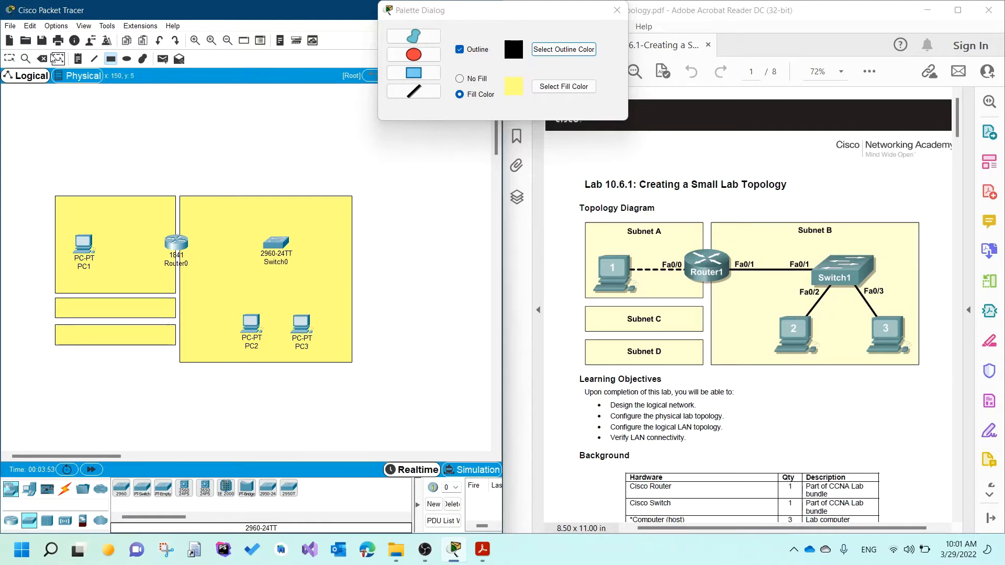
Label PC1's rectangle "Subnet A" and the large rectangle around the switch "Subnet B", placing each note near the rectangle's upper-left corner
left_click(77, 58)
left_click(69, 207)
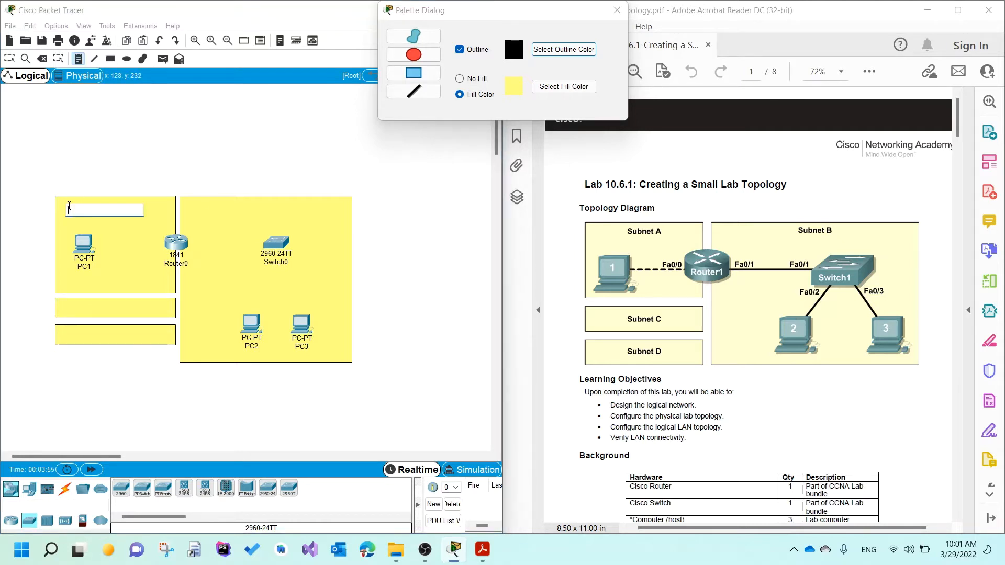
type("Subnet A")
left_click(190, 186)
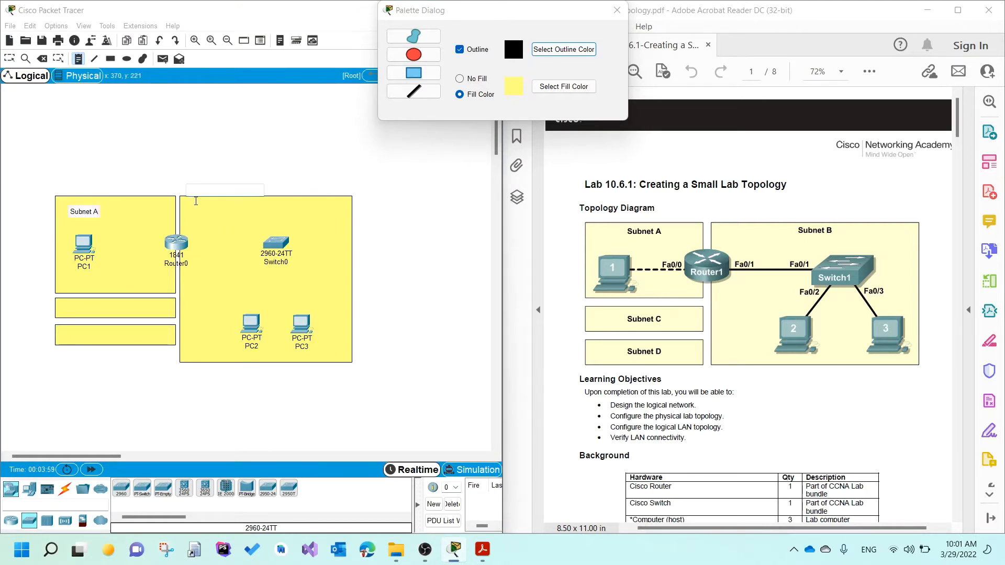
left_click(196, 208)
type("Subnet B")
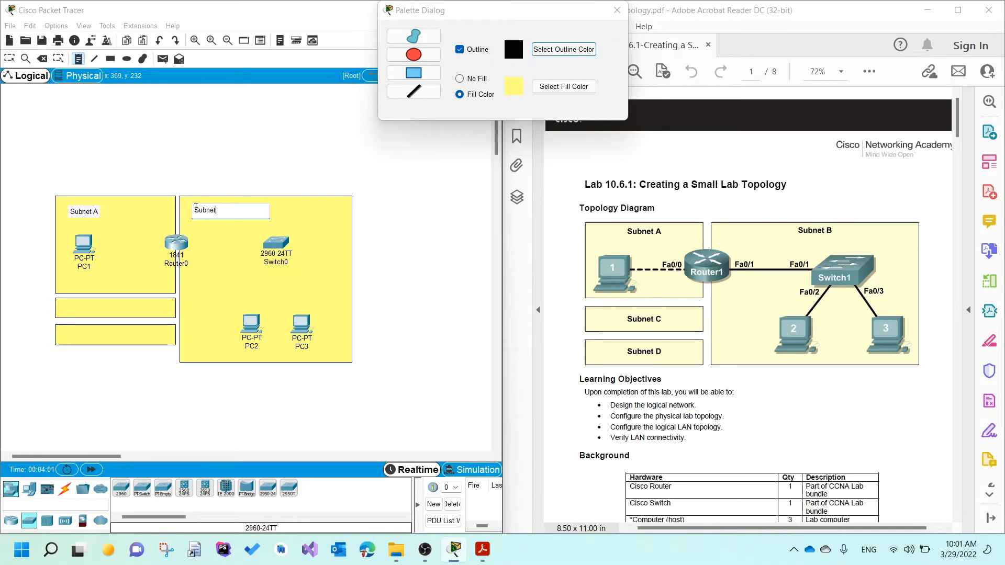
Label the upper narrow rectangle "Subnet C" and the lower one "Subnet D", aligning both notes inside their rectangles
left_click(70, 307)
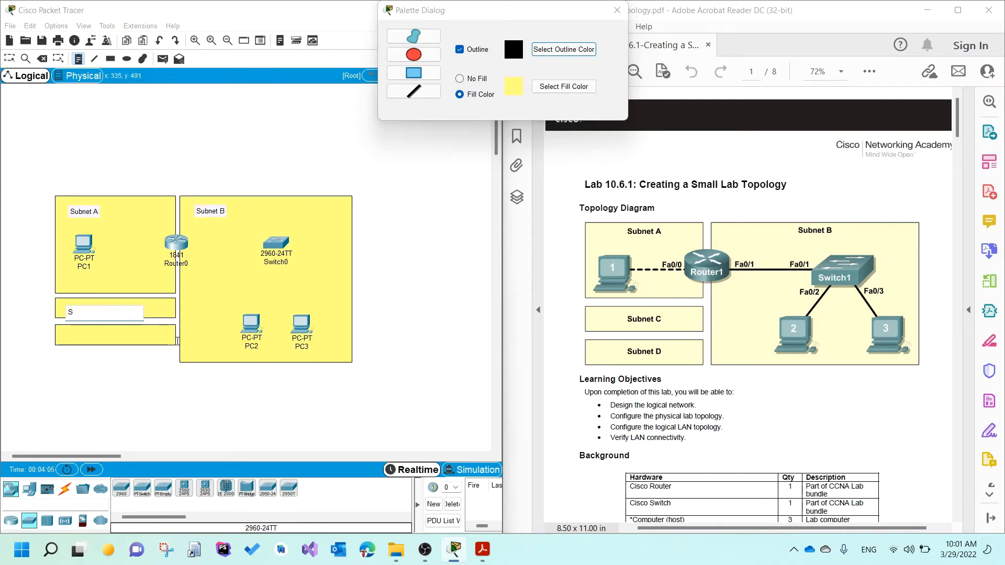
type("Subnet C")
left_click(83, 339)
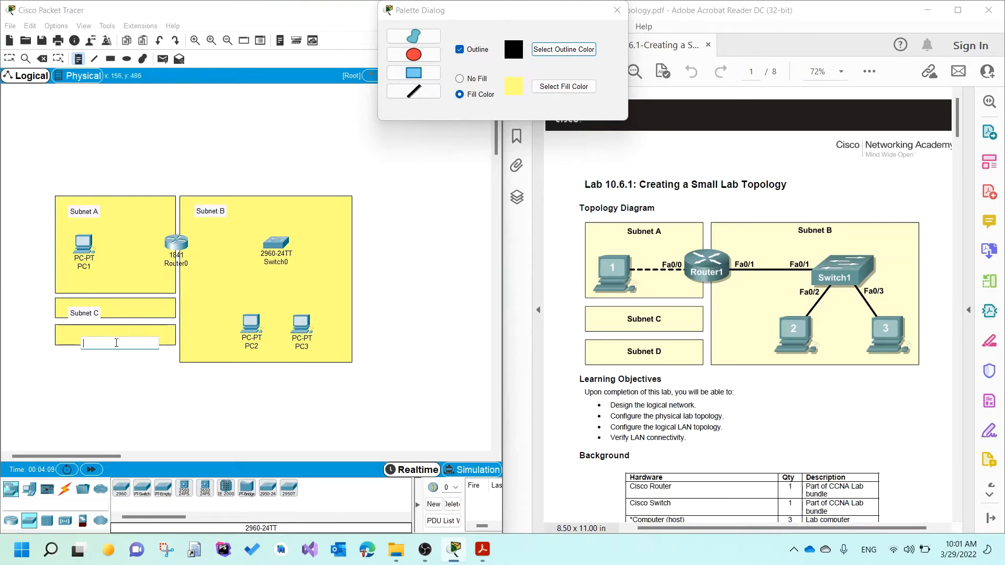
type("Subnet D")
left_click(9, 58)
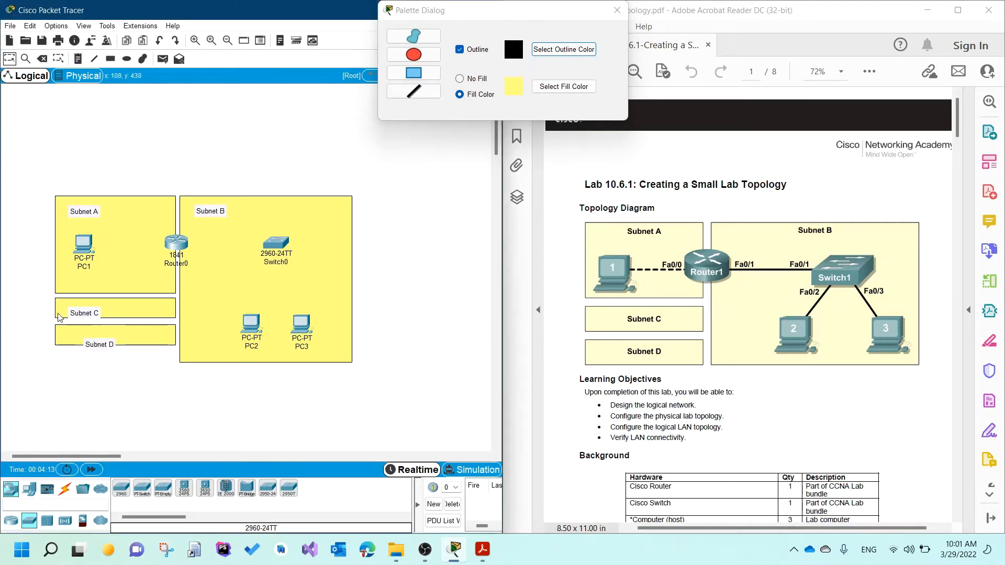
left_click_drag(81, 316, 77, 312)
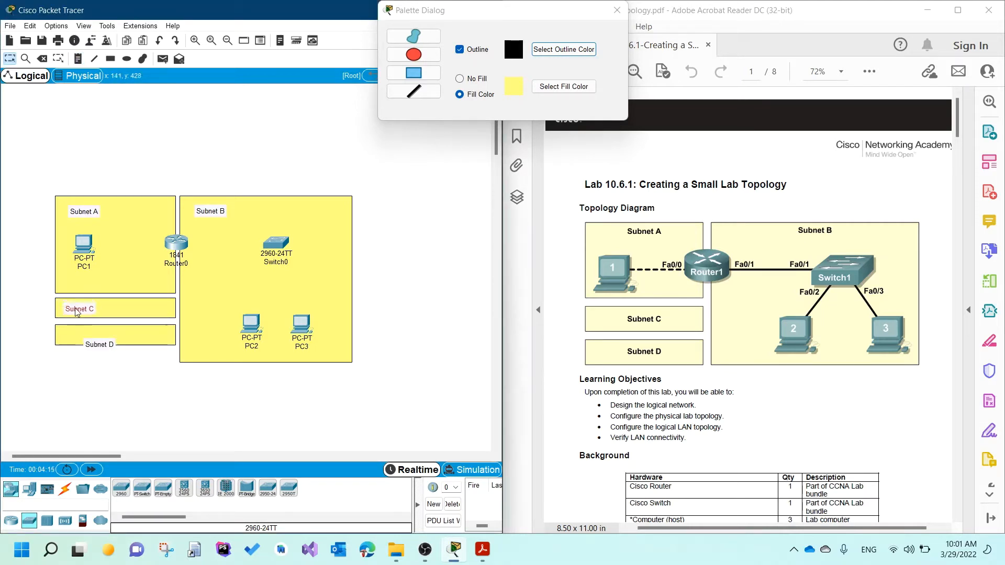
left_click_drag(95, 348, 75, 342)
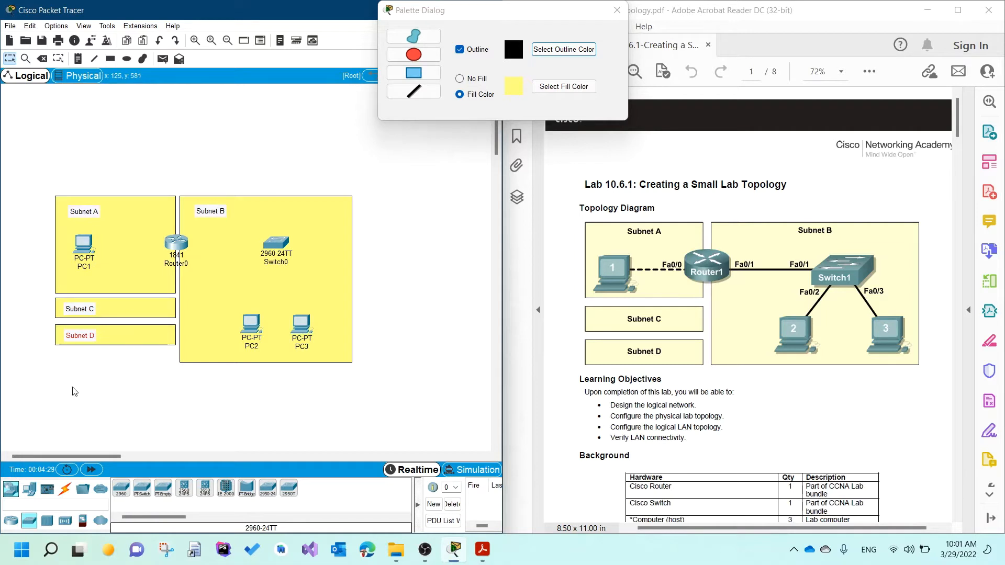
Connect PC1's FastEthernet0 to Router0's FastEthernet0/0 with a Copper Cross-Over cable
left_click(64, 492)
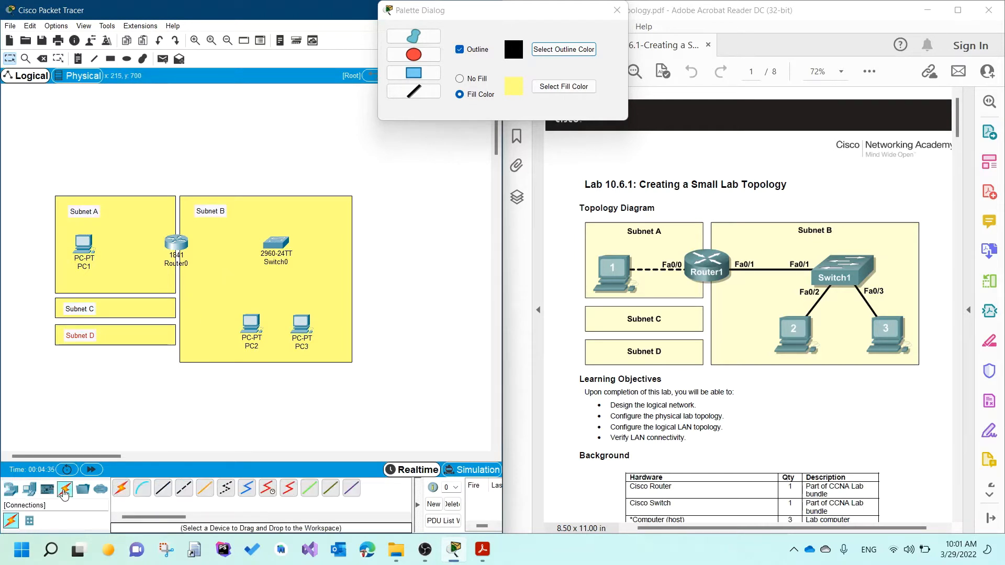
left_click(185, 491)
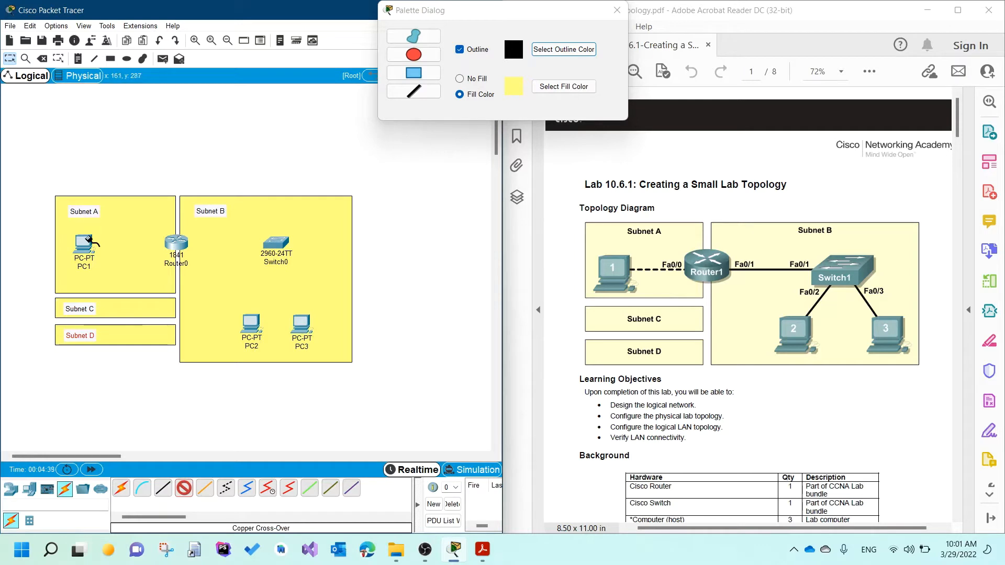
left_click(82, 243)
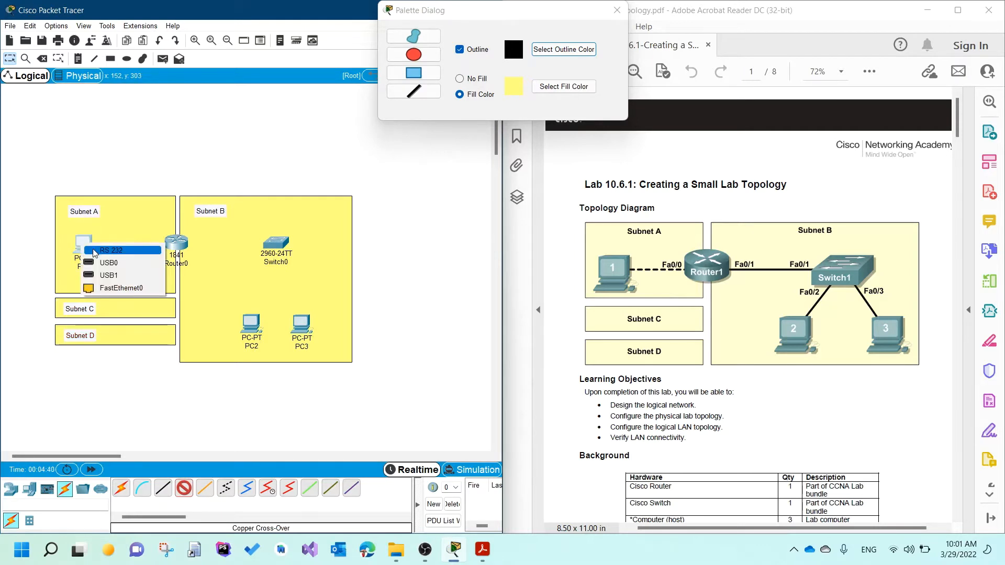
left_click(107, 289)
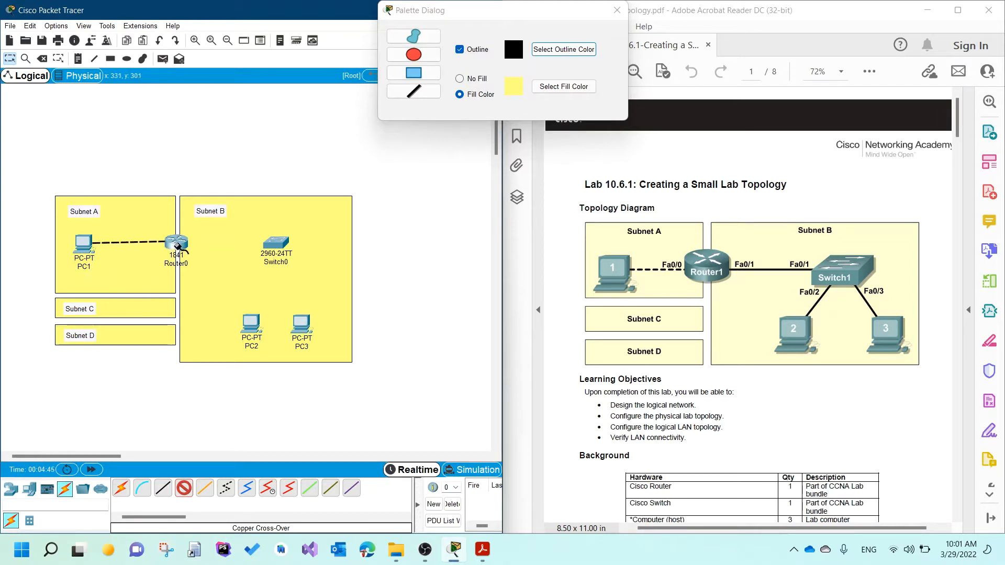
mouse_move(177, 245)
left_click(178, 246)
left_click(209, 278)
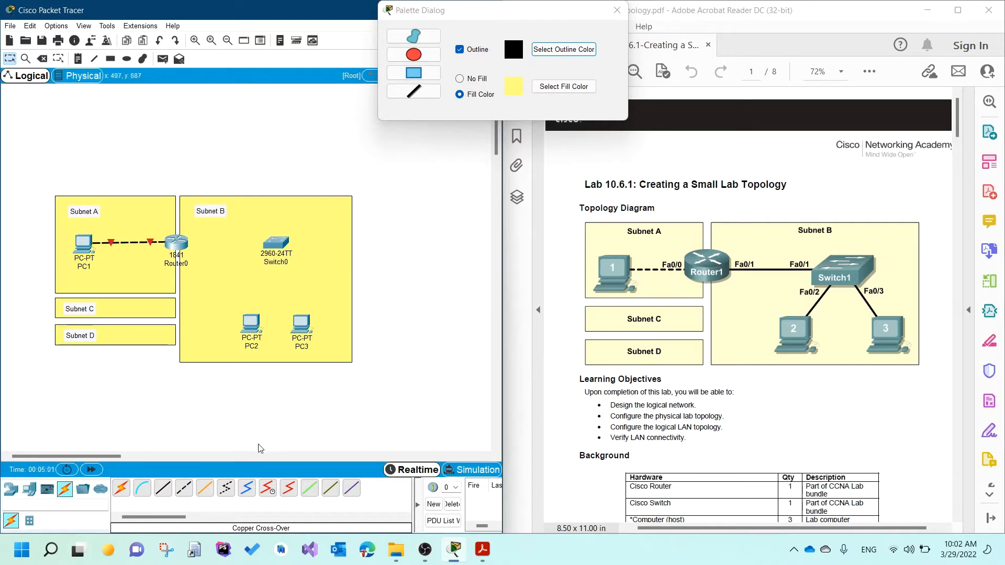
Connect Router0's FastEthernet0/1 to Switch0's FastEthernet0/1 with a Copper Straight-Through cable
left_click(163, 488)
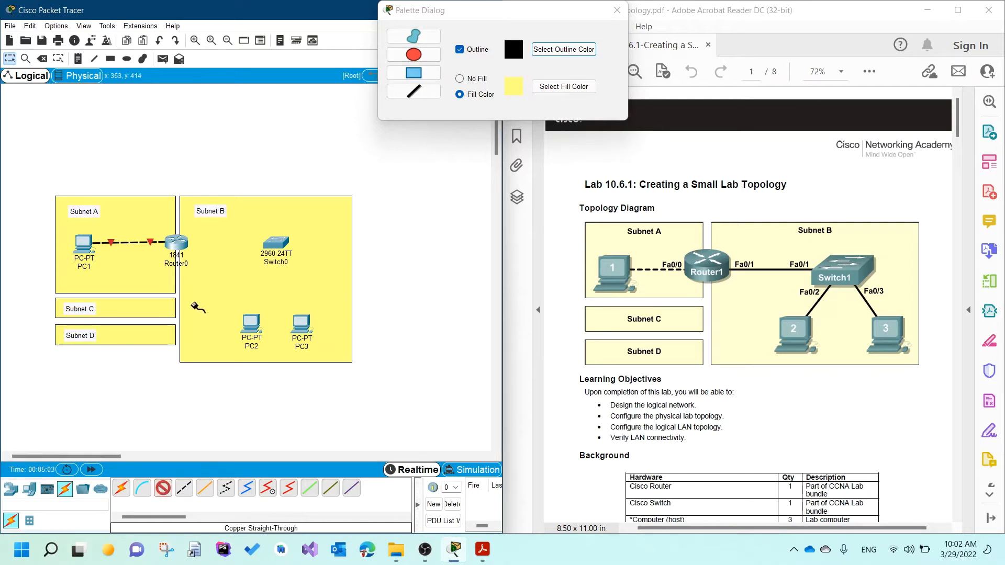
left_click(178, 243)
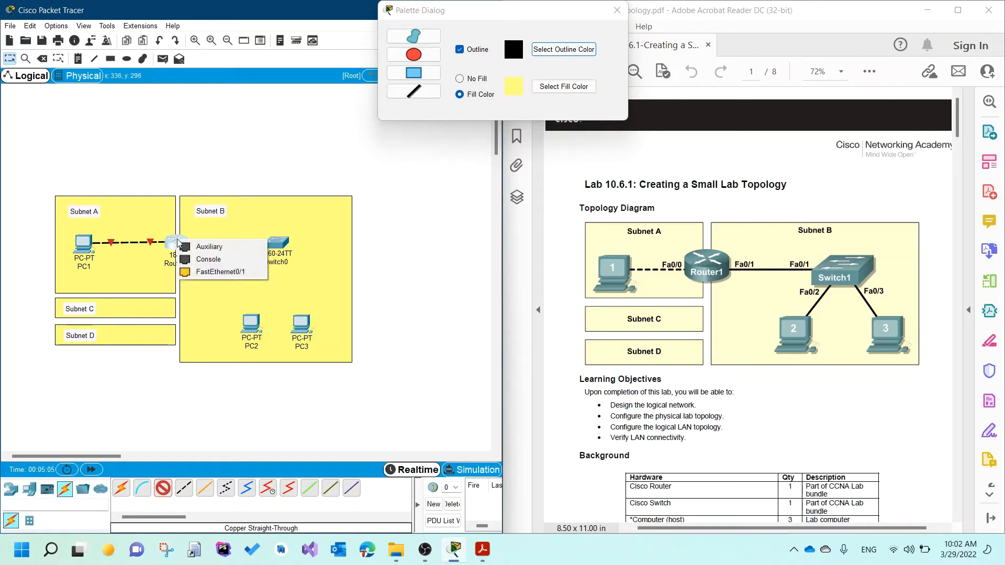
left_click(209, 272)
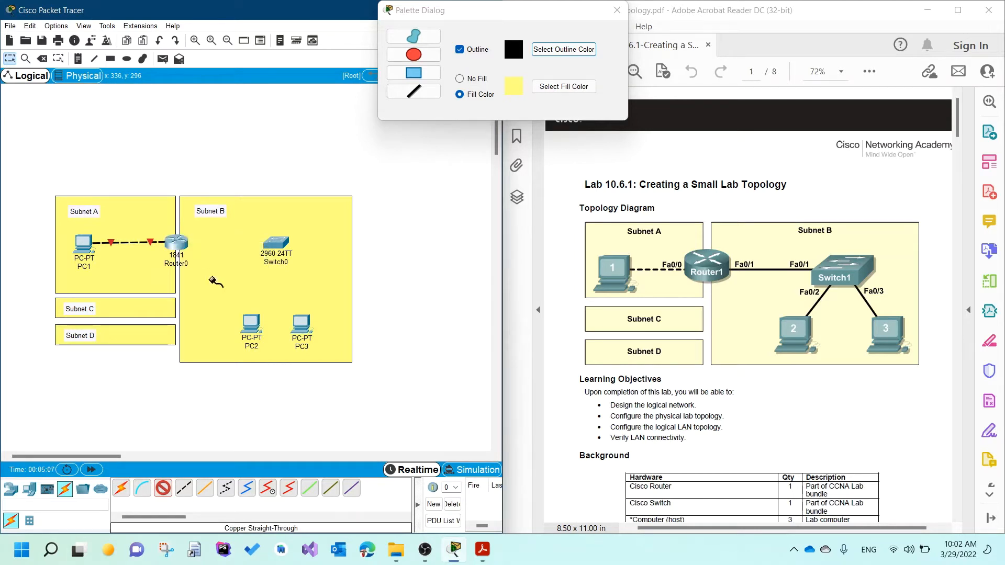
left_click(277, 243)
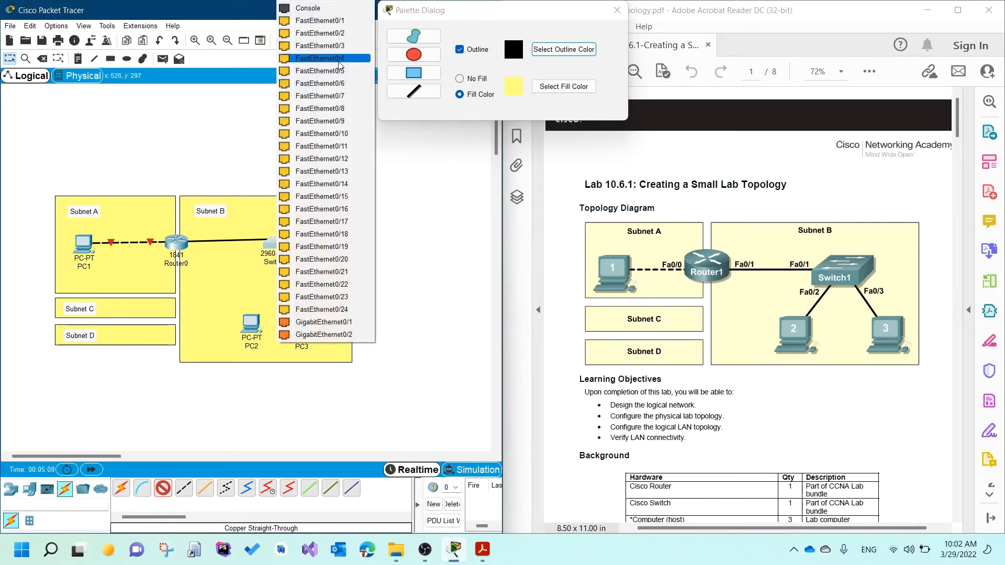
left_click(317, 21)
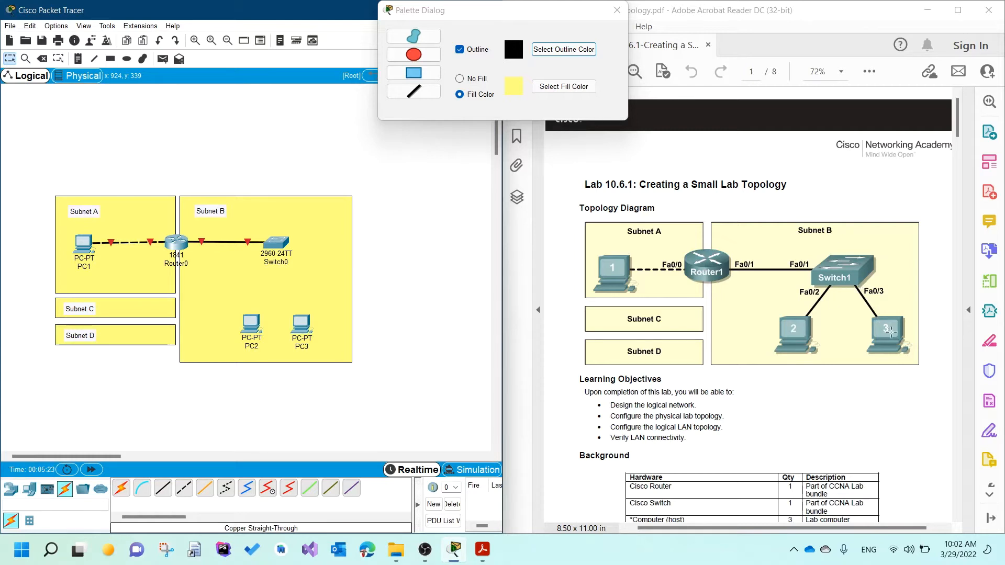
Connect Switch0's FastEthernet0/2 to PC2's FastEthernet0 with a Copper Straight-Through cable
left_click(163, 489)
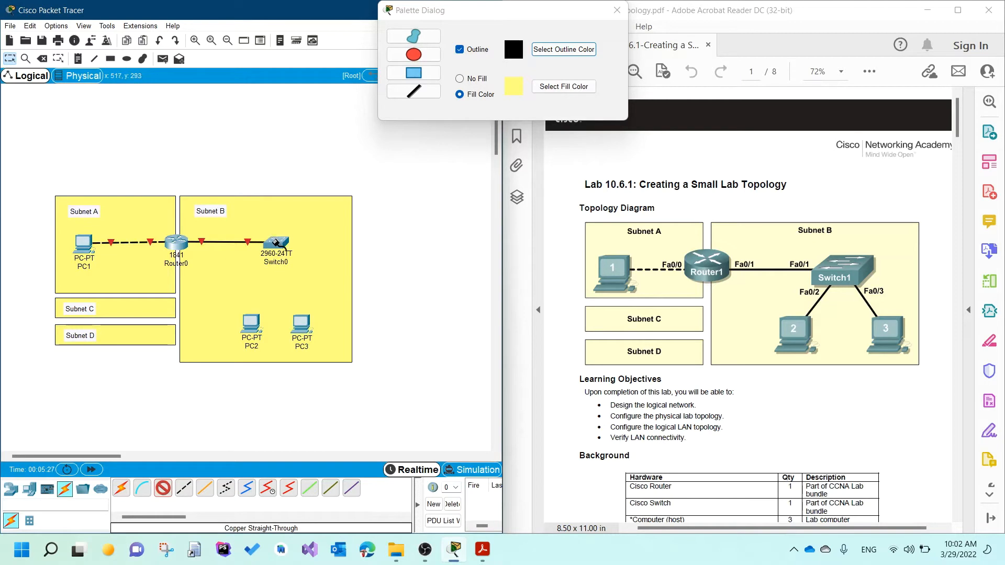
left_click(273, 241)
left_click(315, 21)
left_click(251, 324)
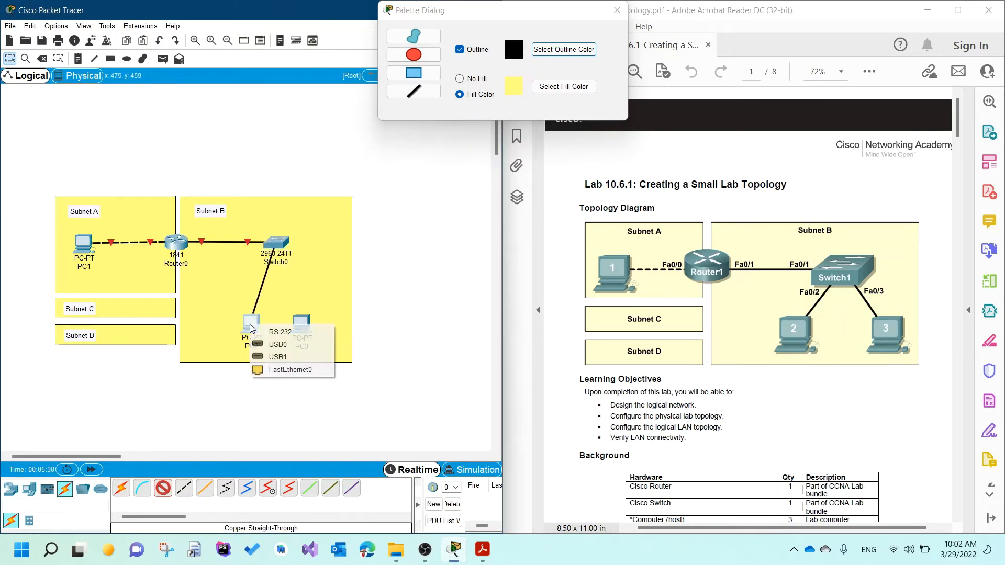
left_click(268, 369)
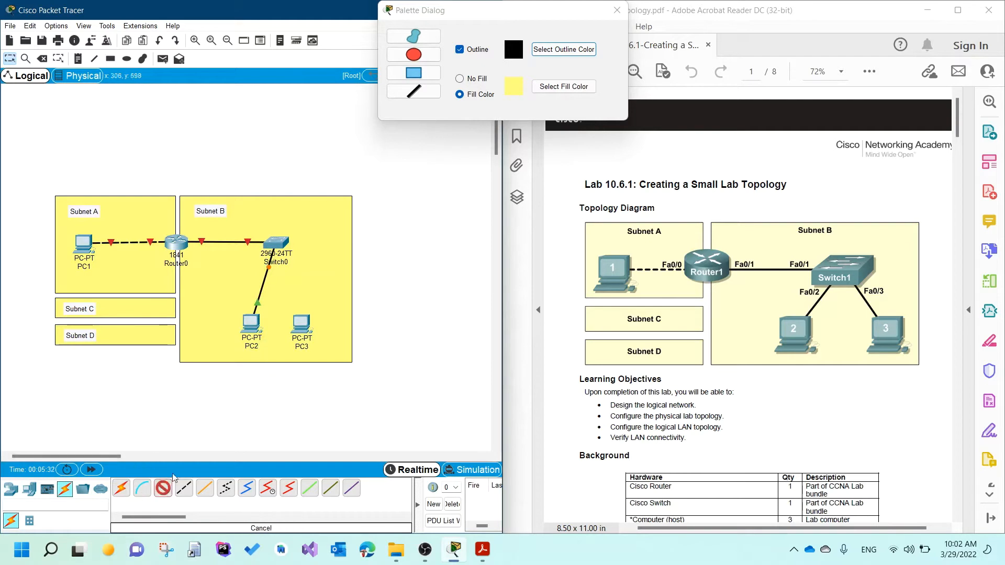
Connect Switch0's FastEthernet0/3 to PC3's FastEthernet0 with a Copper Straight-Through cable
left_click(277, 242)
left_click(310, 264)
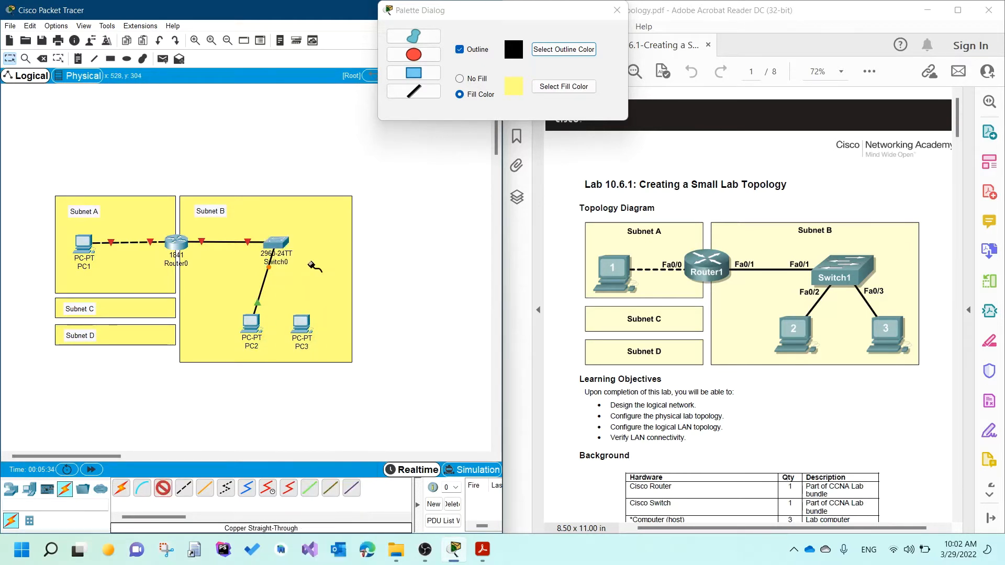
left_click(304, 327)
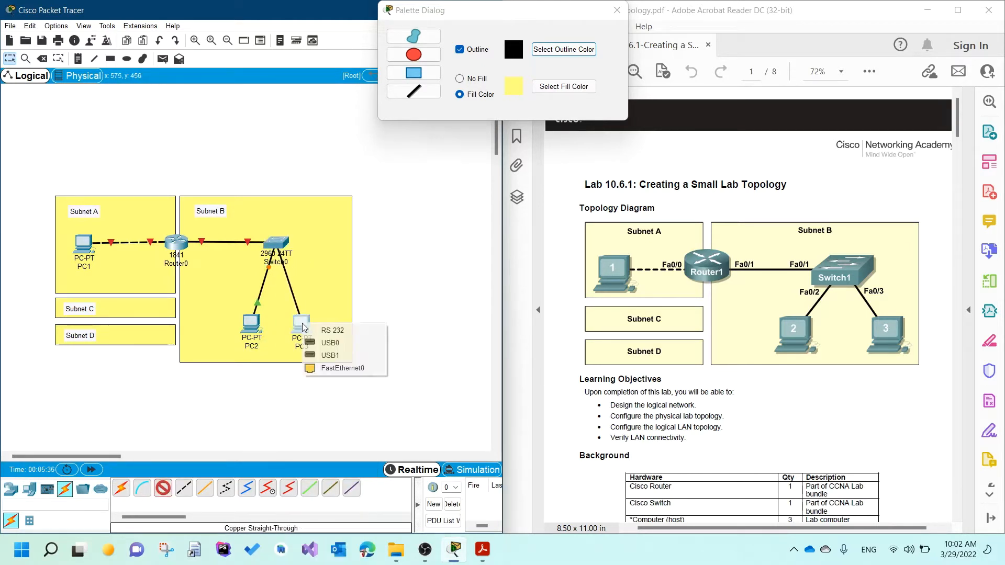
left_click(333, 369)
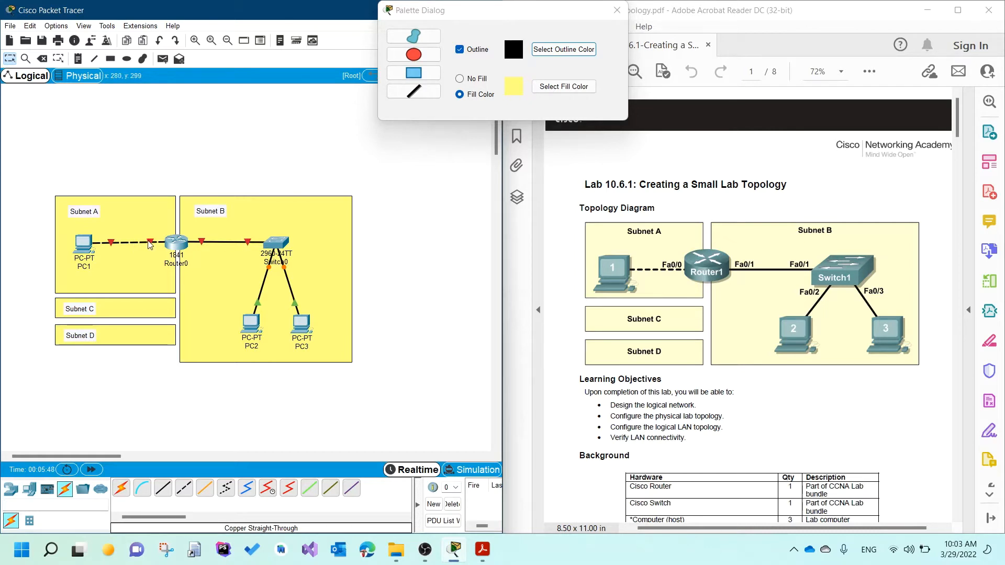
Close the drawing palette and turn on Router0's FastEthernet0/0 and FastEthernet0/1 ports
mouse_move(174, 248)
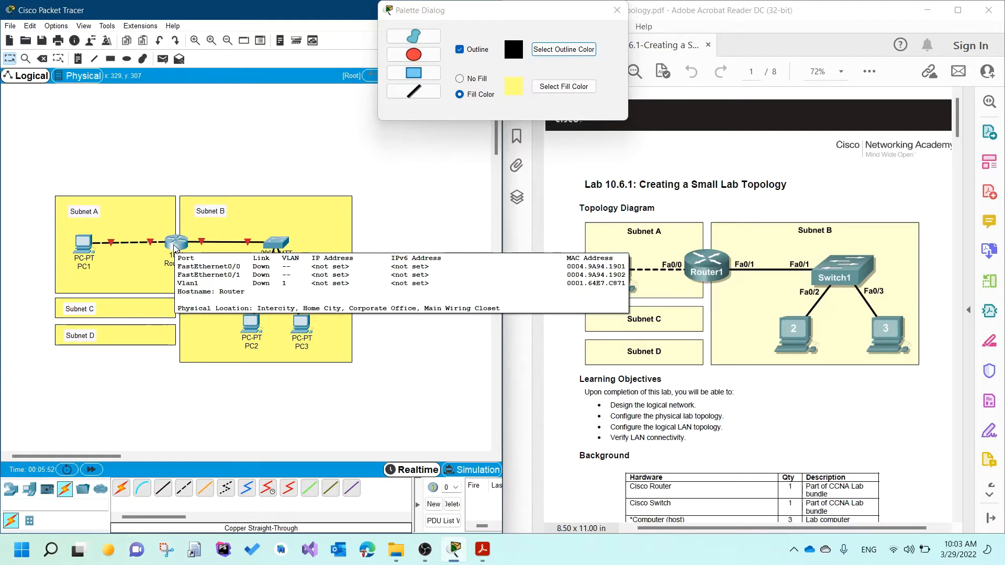
left_click(175, 246)
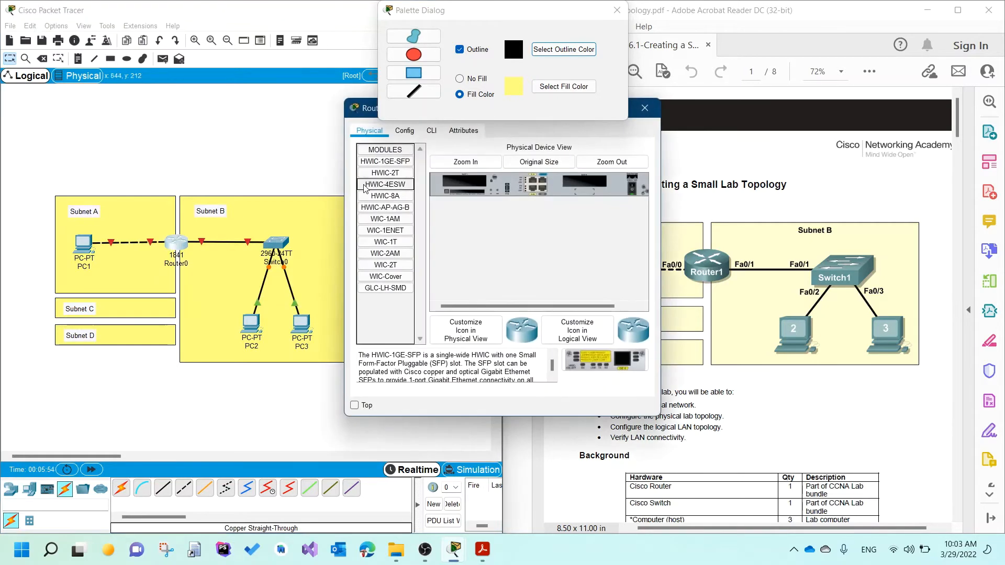
left_click(617, 9)
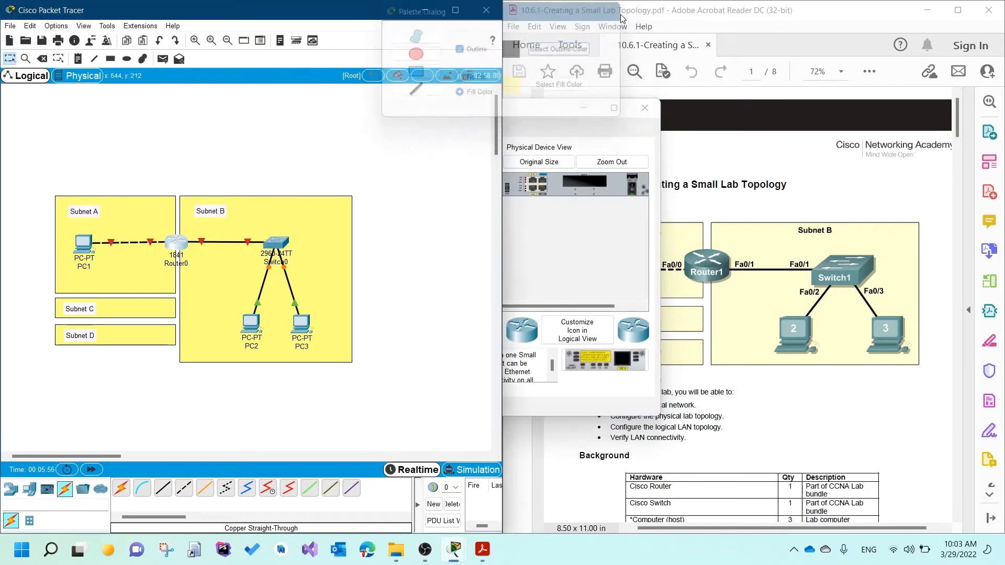
left_click(536, 111)
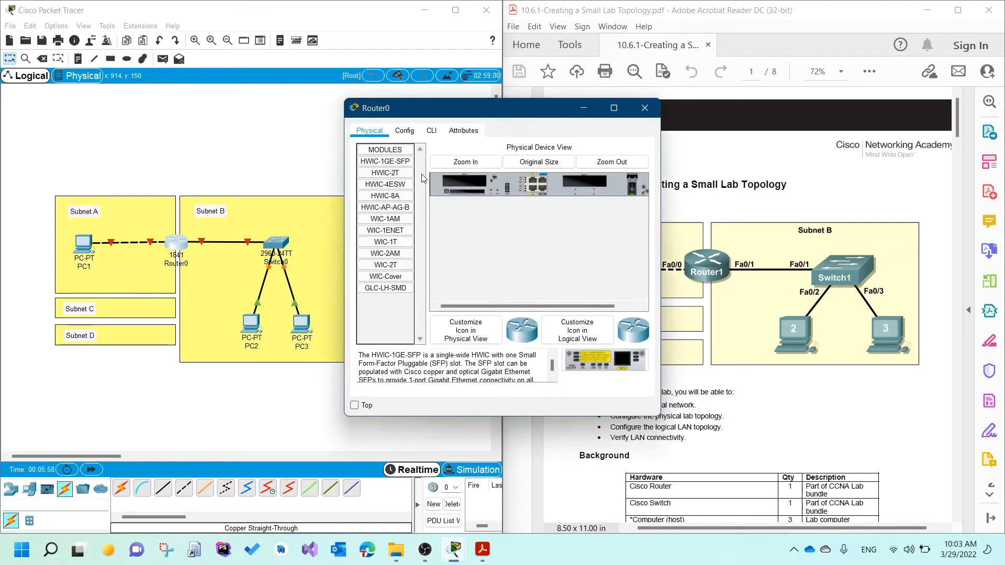
left_click(406, 131)
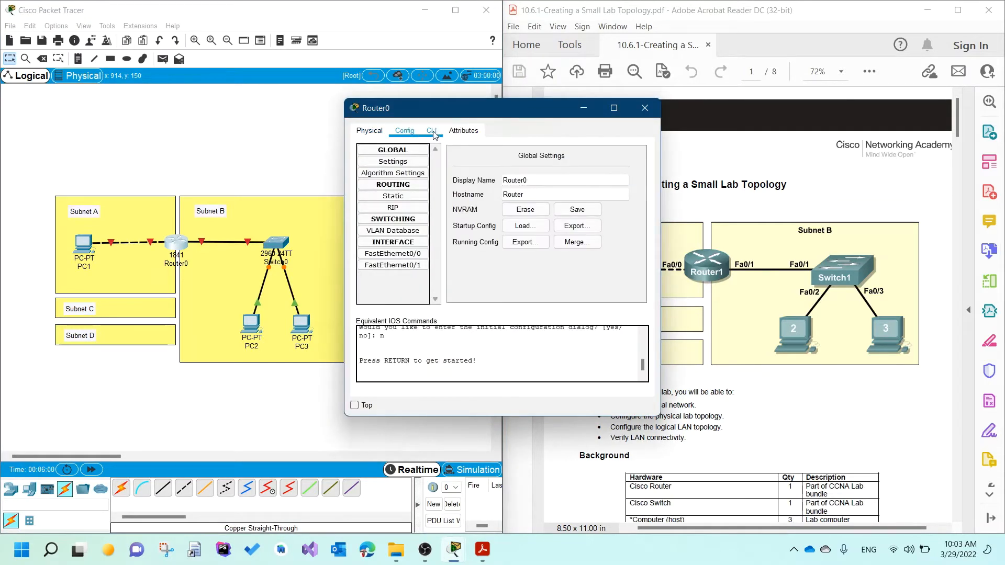
left_click(405, 254)
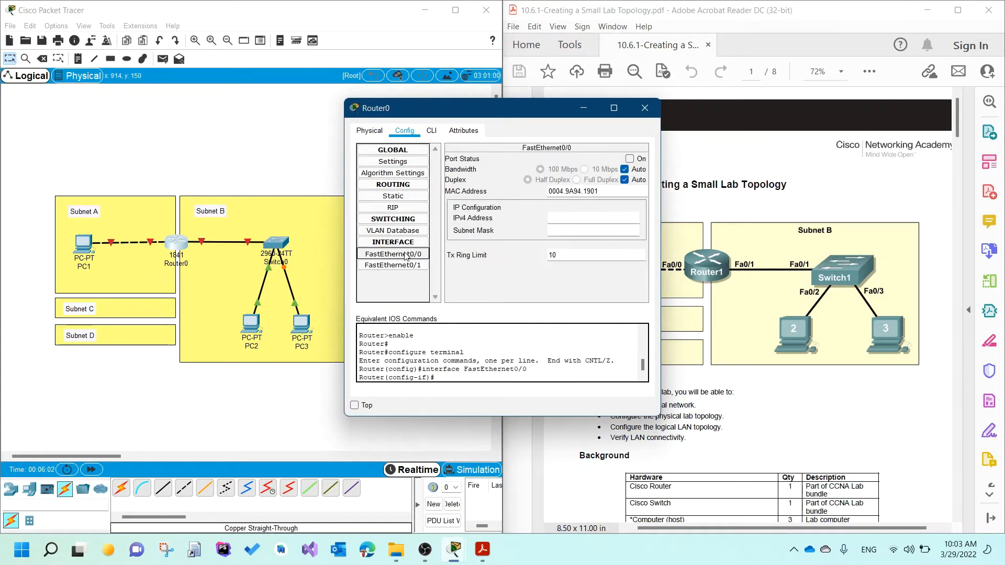
left_click(641, 160)
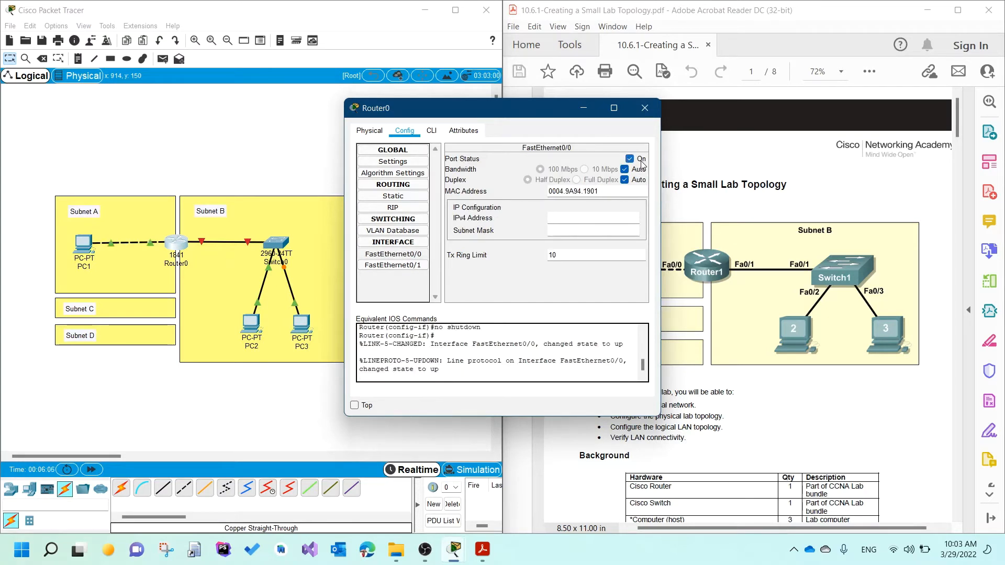
left_click(412, 265)
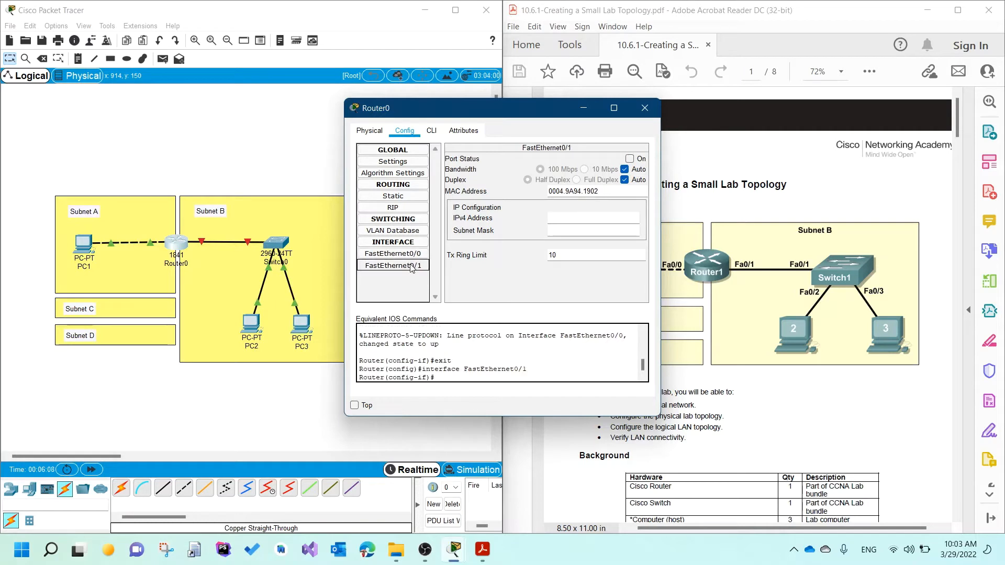
left_click(631, 160)
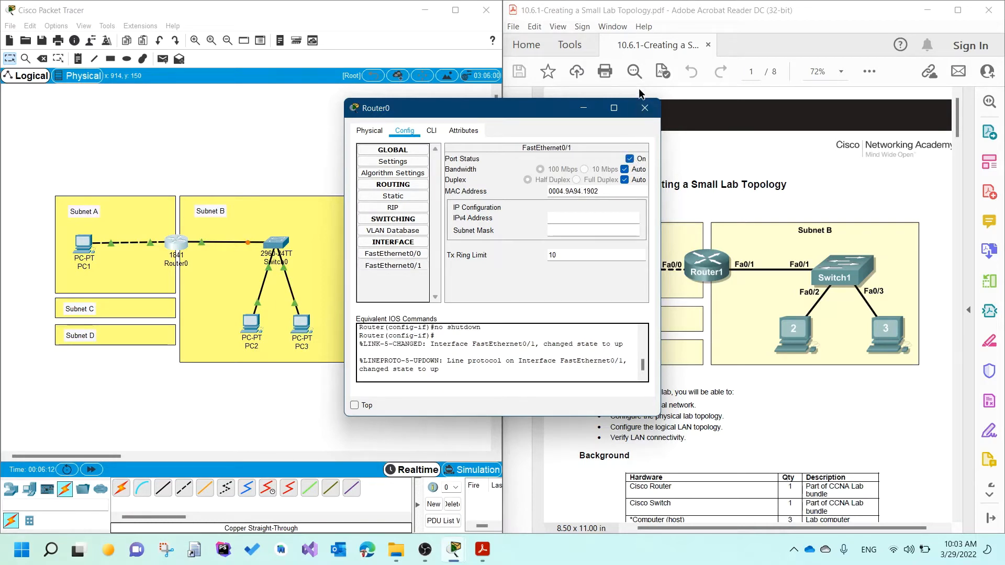
Close Router0's configuration window and read the lab sheet's Task 1 addressing requirements, including the given network and the hosts per subnet
left_click(645, 108)
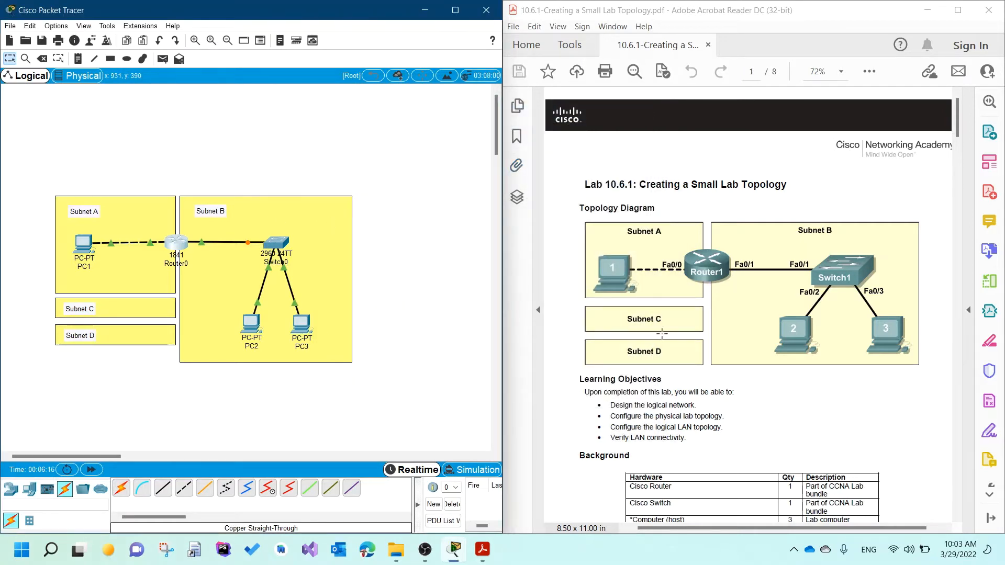
scroll(661, 335, "down", 3)
scroll(665, 335, "down", 12)
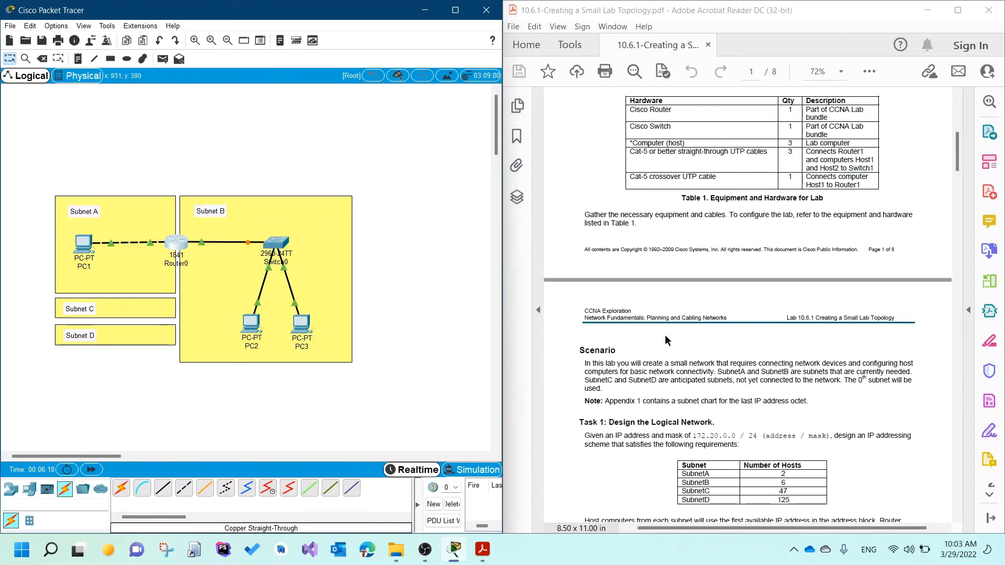
scroll(665, 335, "up", 2)
scroll(665, 335, "down", 9)
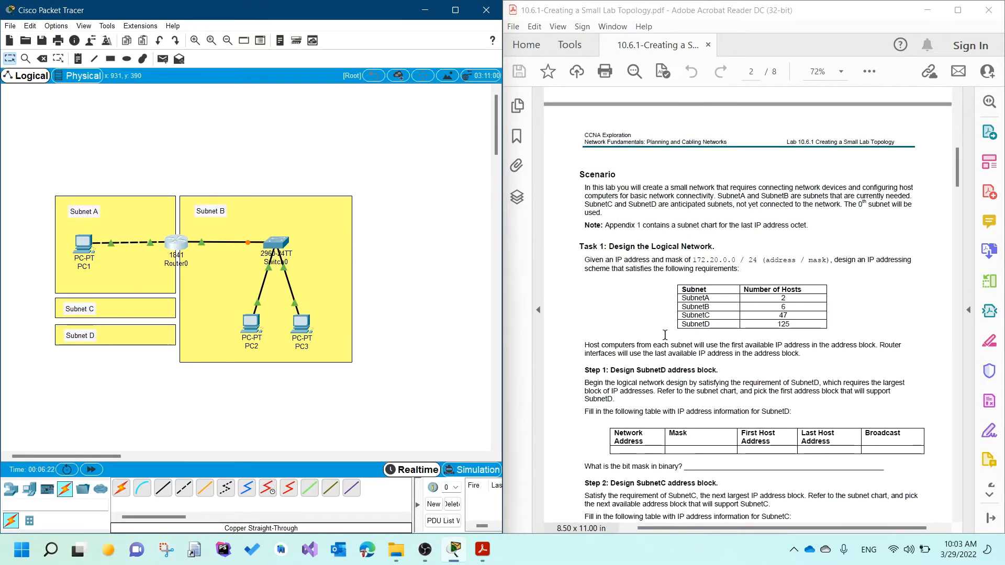
scroll(654, 293, "down", 2)
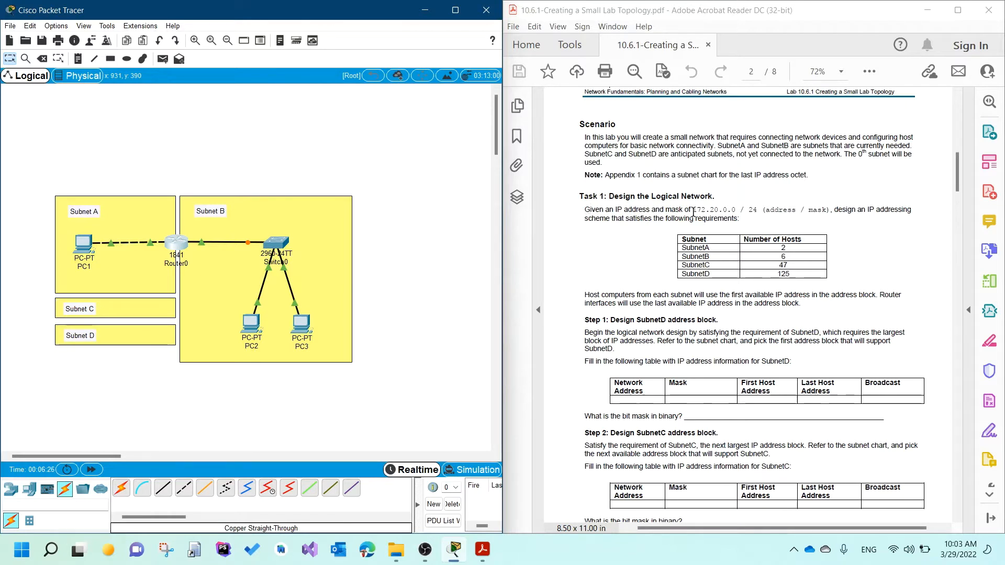
left_click_drag(694, 213, 758, 214)
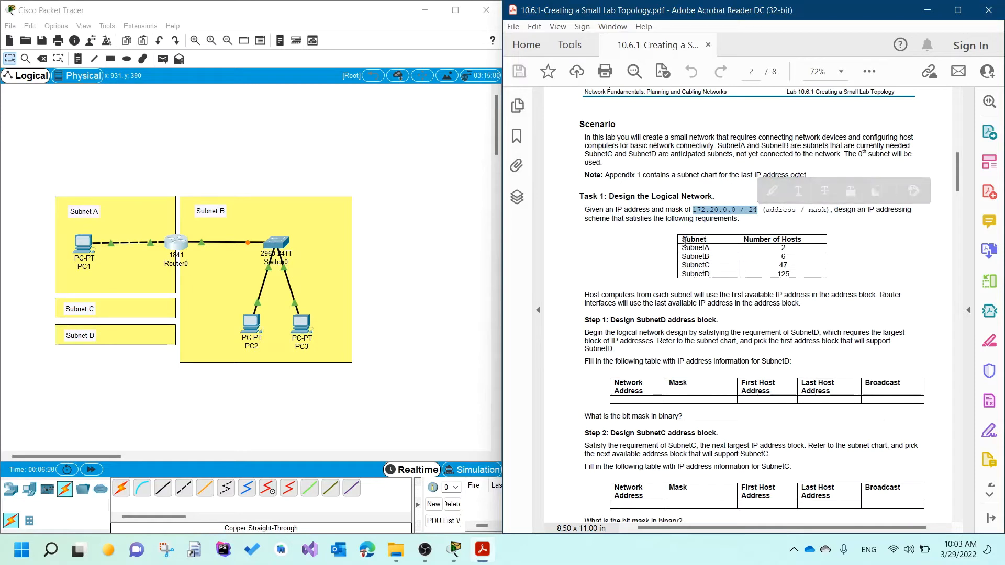
left_click_drag(682, 244, 720, 277)
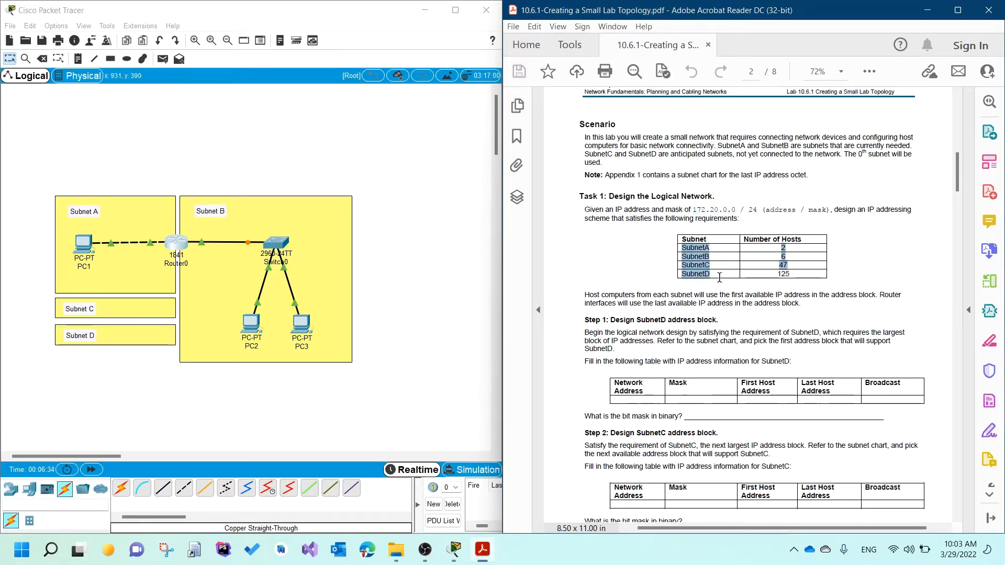
left_click(772, 275)
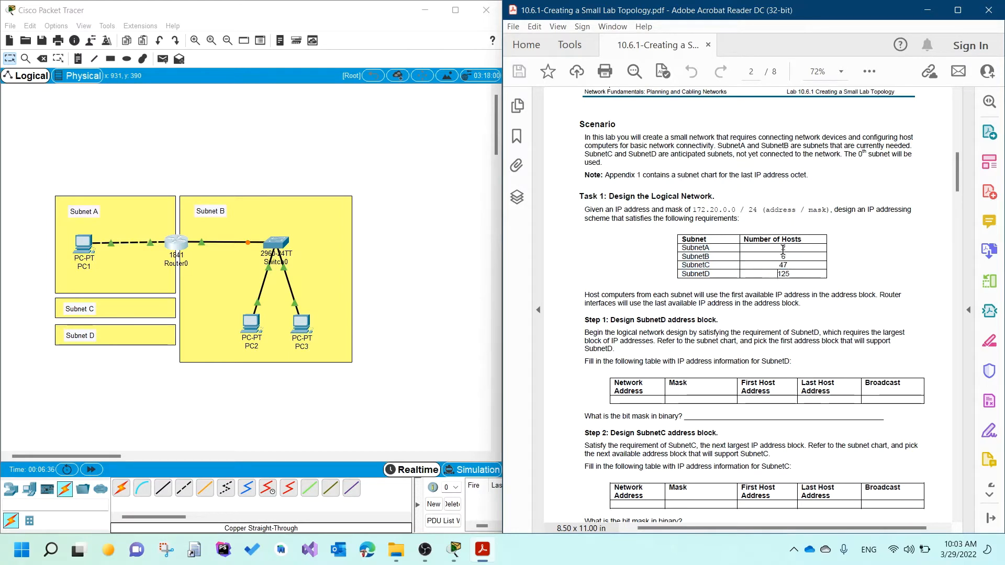
left_click_drag(783, 250, 794, 275)
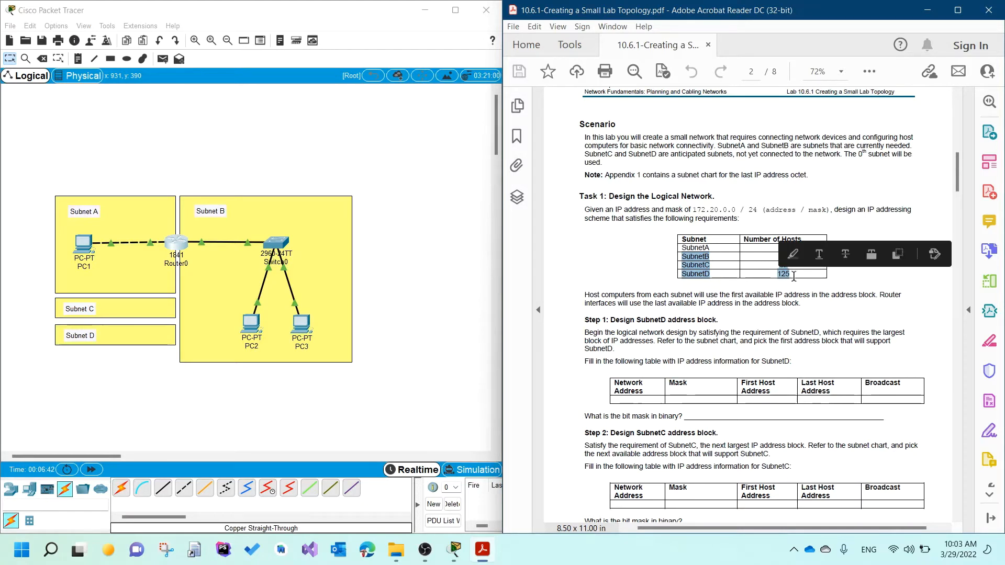
left_click(761, 303)
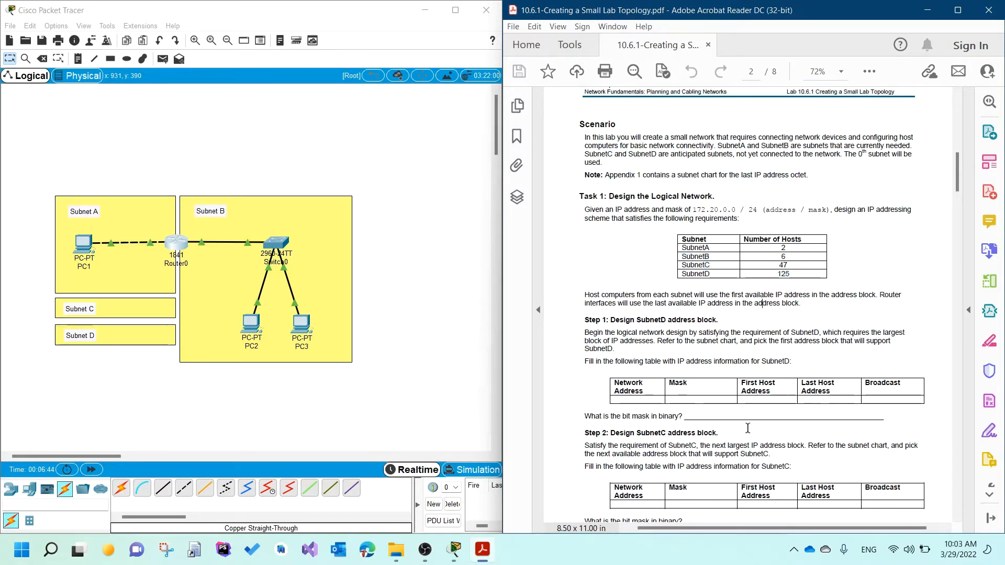
Review the SubnetD and SubnetC address tables and the binary bit mask questions in Steps 1 and 2 of the lab sheet
scroll(675, 433, "down", 1)
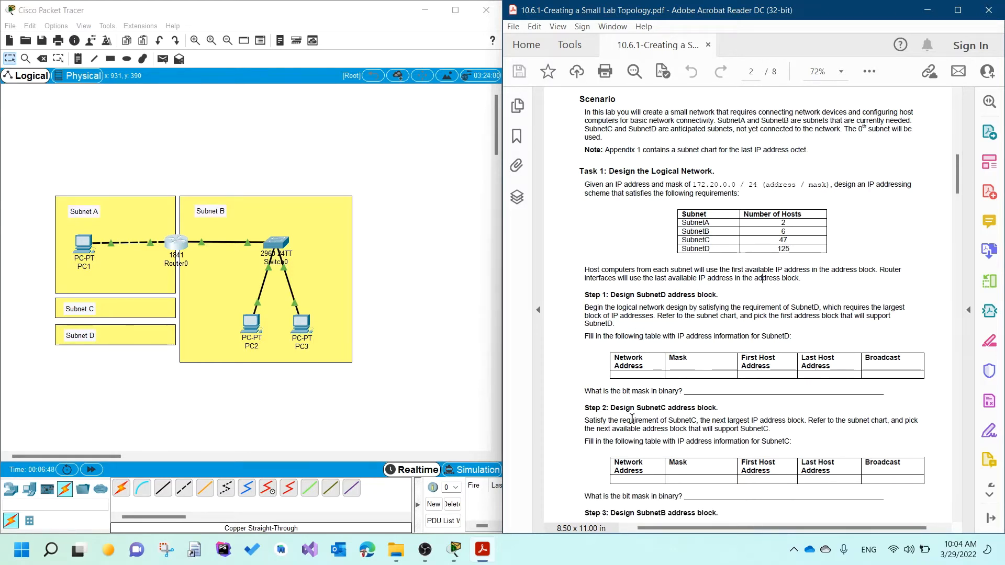
scroll(632, 418, "down", 3)
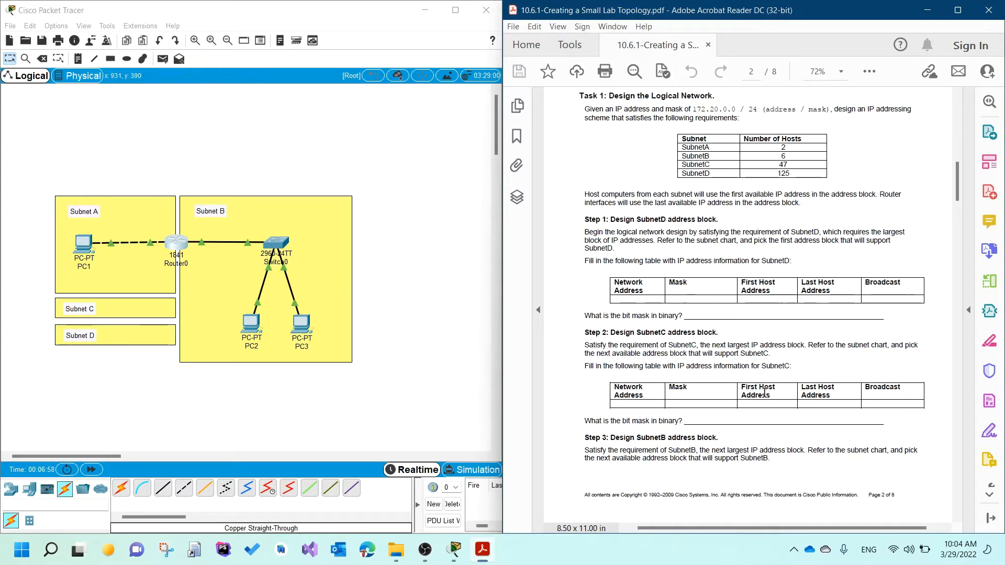
left_click_drag(585, 314, 713, 317)
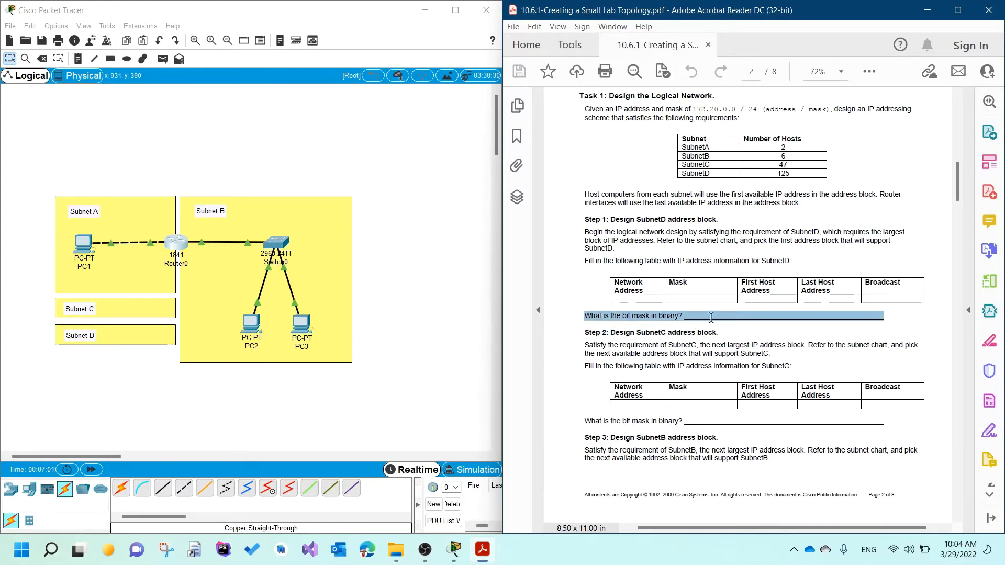
left_click(784, 309)
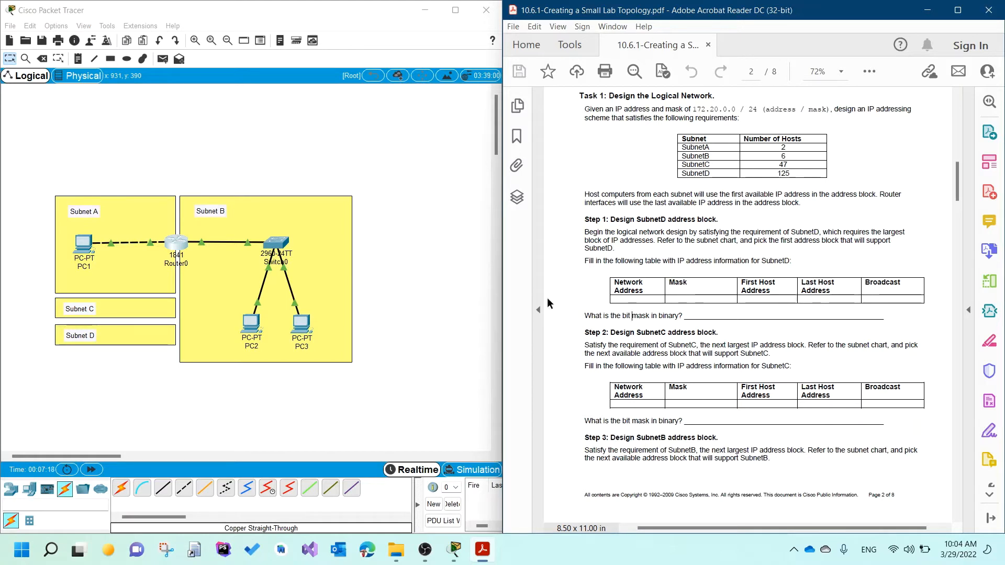
left_click(434, 266)
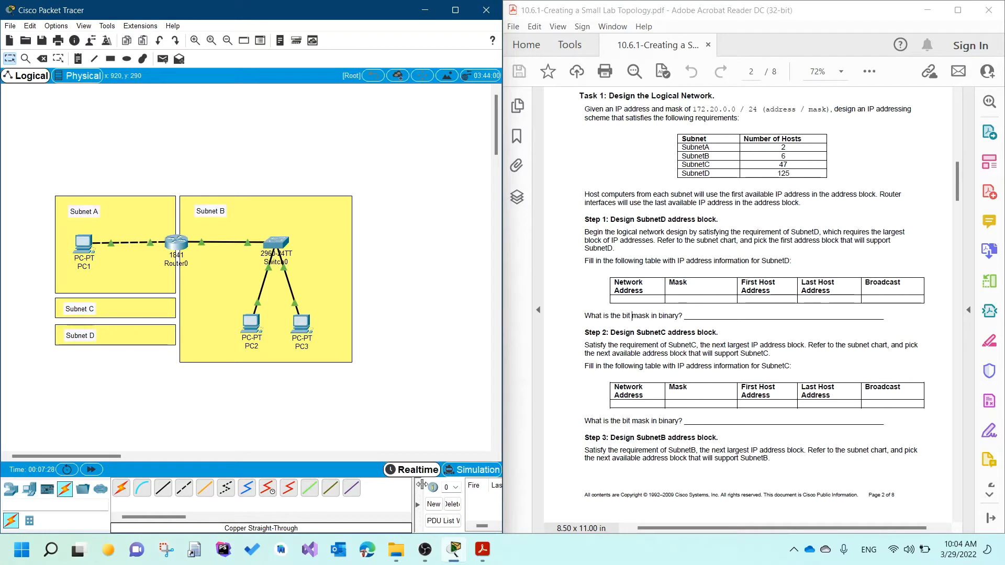
Open a blank workbook in Excel, place it beside the lab PDF and set the sheet zoom to 80%
left_click(2, 558)
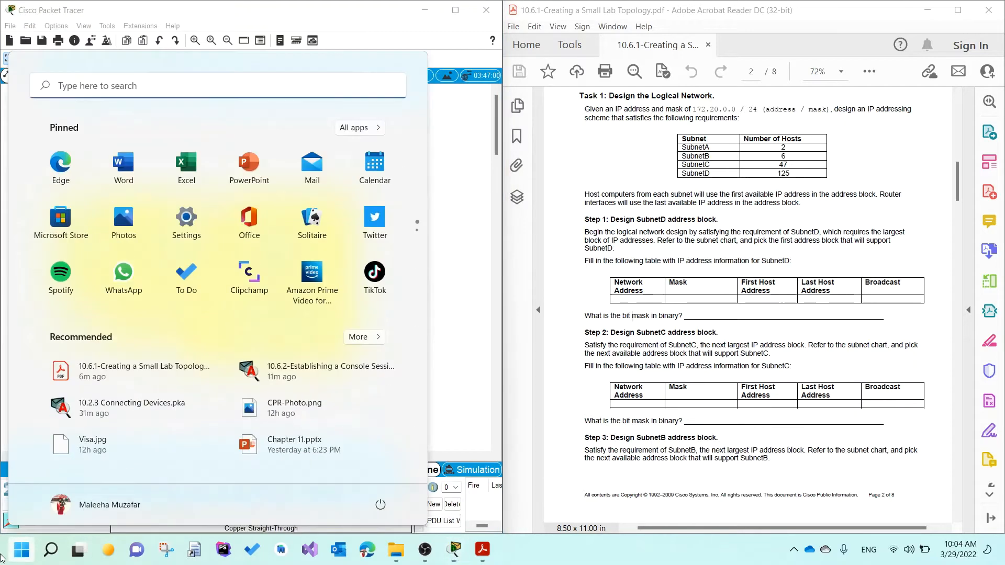
type("excel")
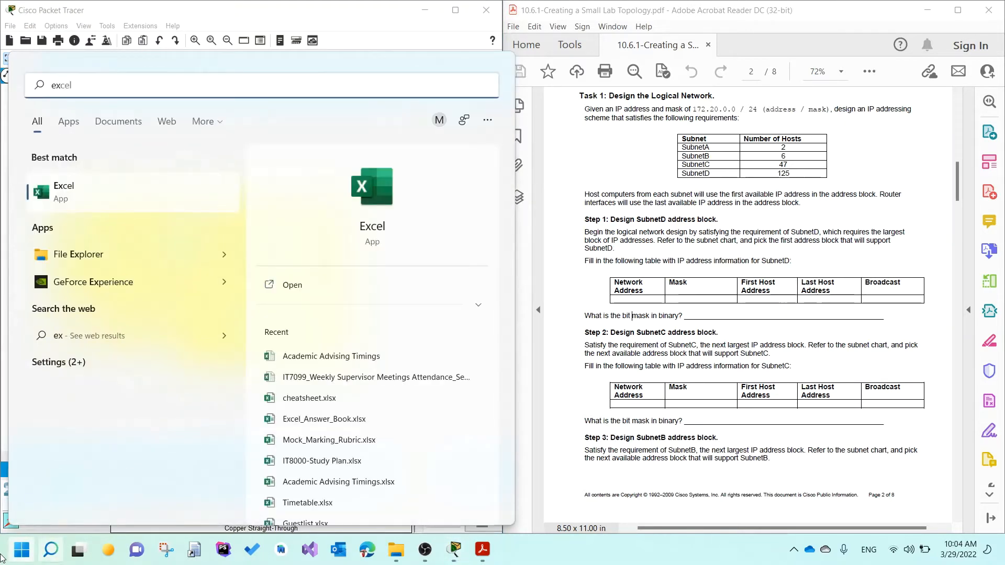
key("Return")
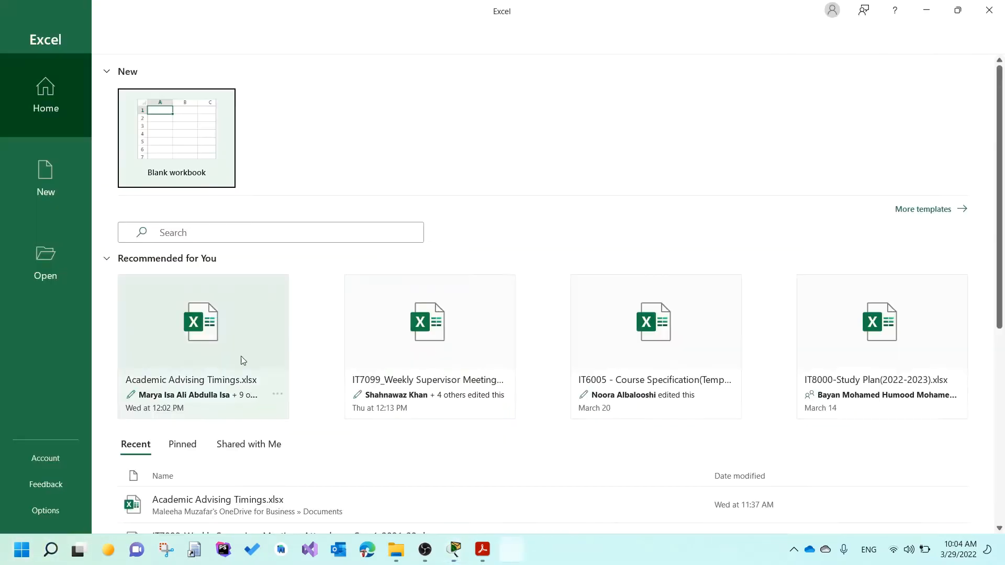
left_click(193, 116)
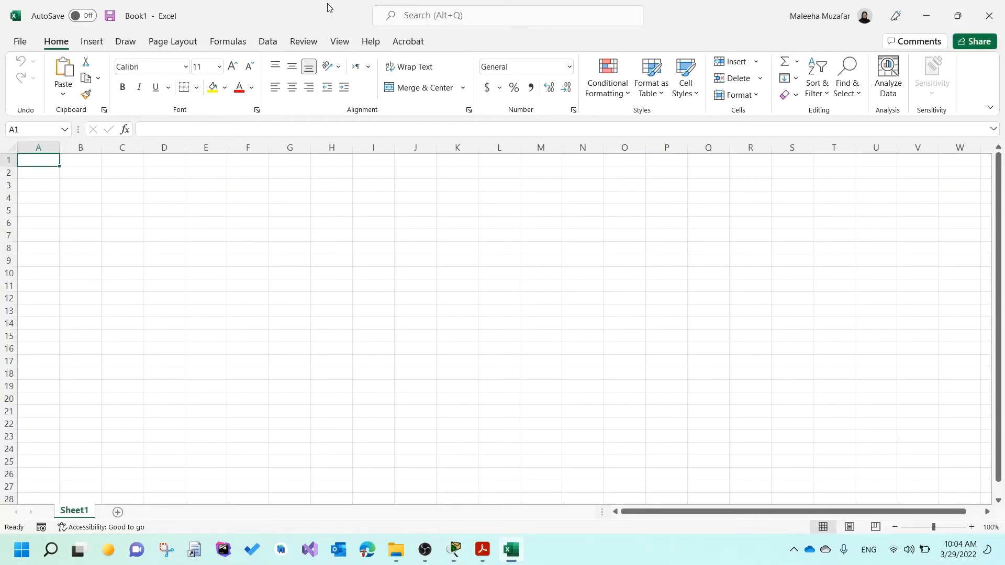
left_click_drag(327, 9, 1, 209)
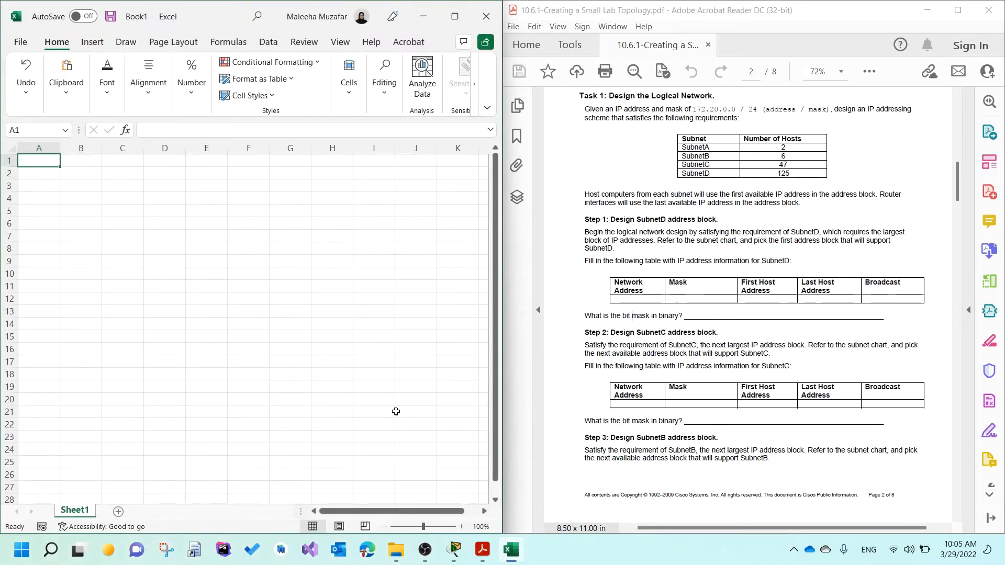
left_click(386, 527)
left_click(385, 527)
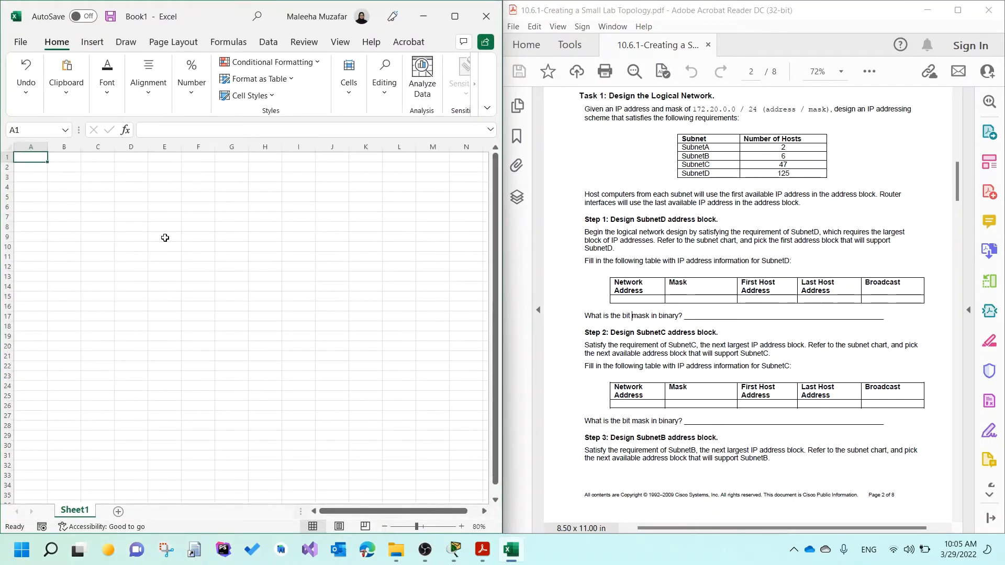
Enter the column headers Octet, Binary, Mask, Host and CIDR in cells A1 through E1
type("Oct")
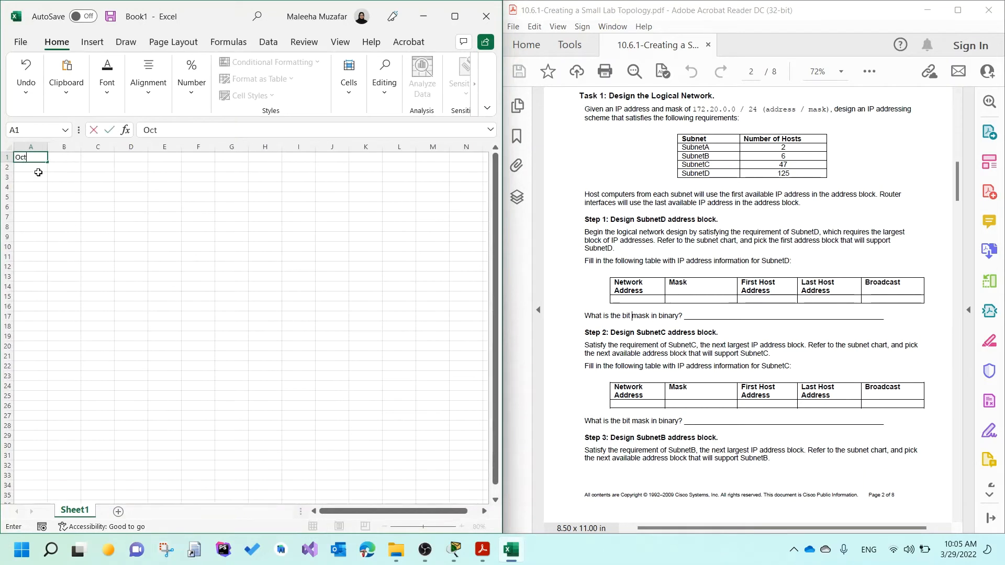
type("et")
left_click(74, 157)
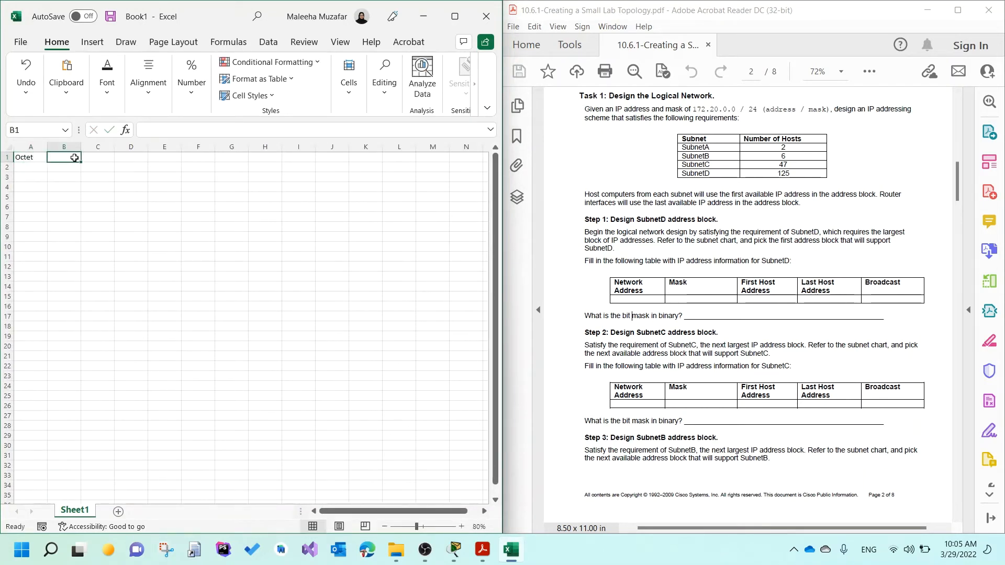
type("'")
type("i")
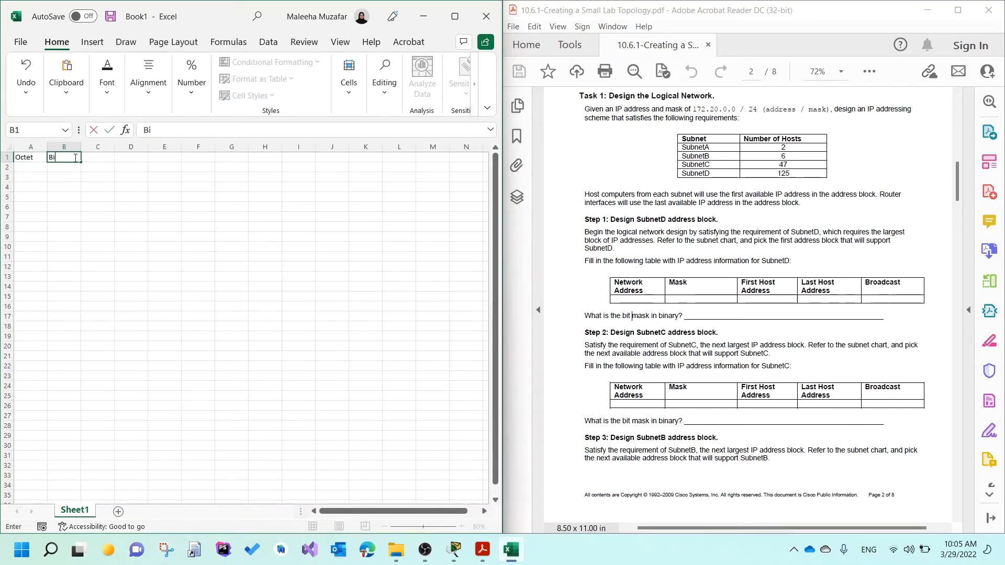
type("nary")
key("Tab")
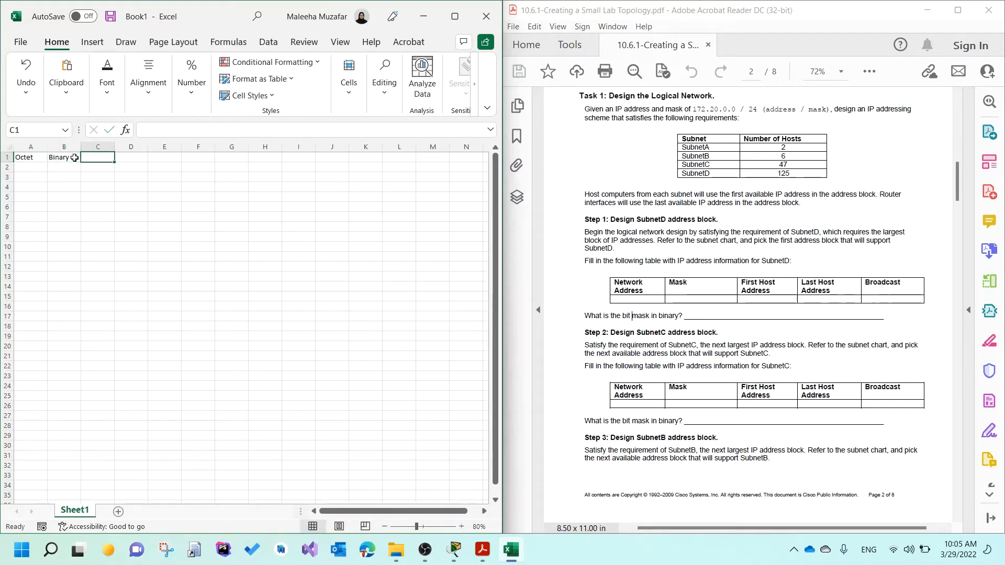
type("Mask")
left_click(74, 157)
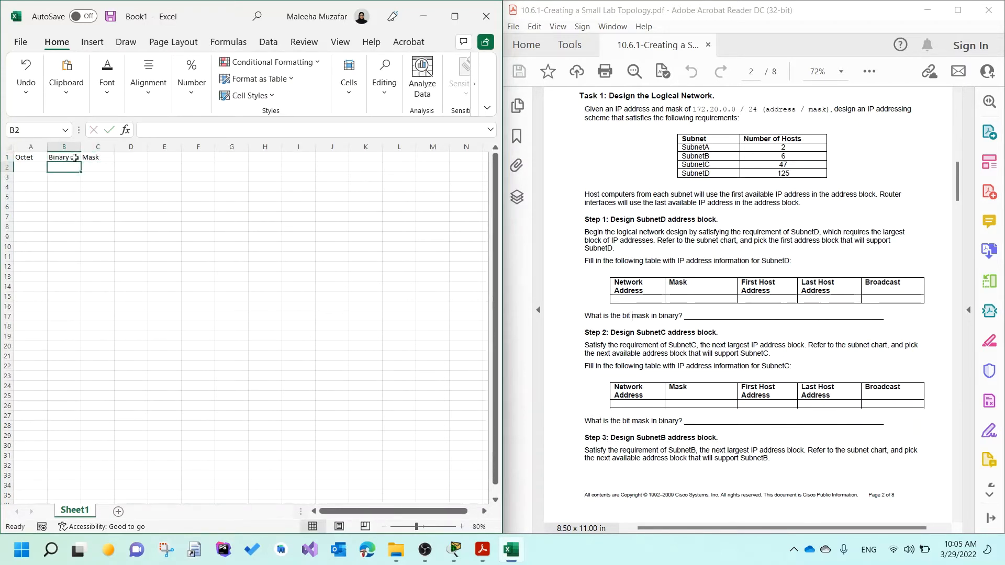
key("Tab")
key("Tab")
type("Host")
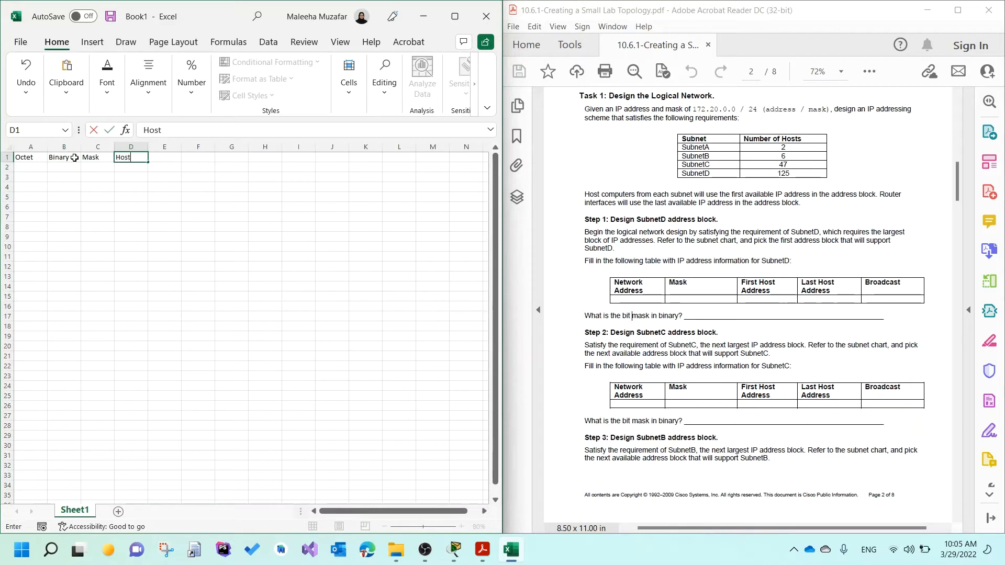
key("Tab")
type("C")
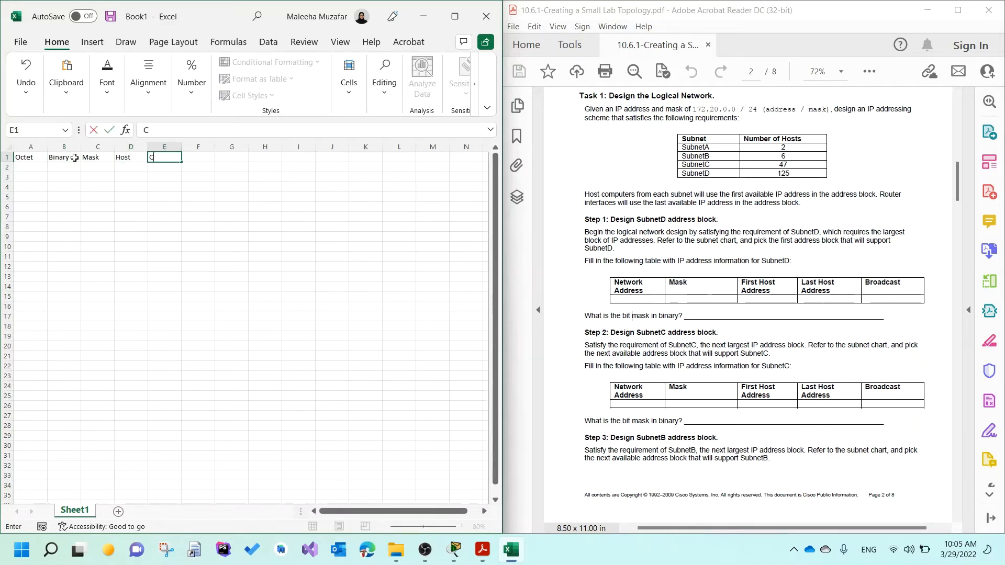
type("IDR")
Fill the Octet column with 1 in cells A2 through A9
left_click(27, 170)
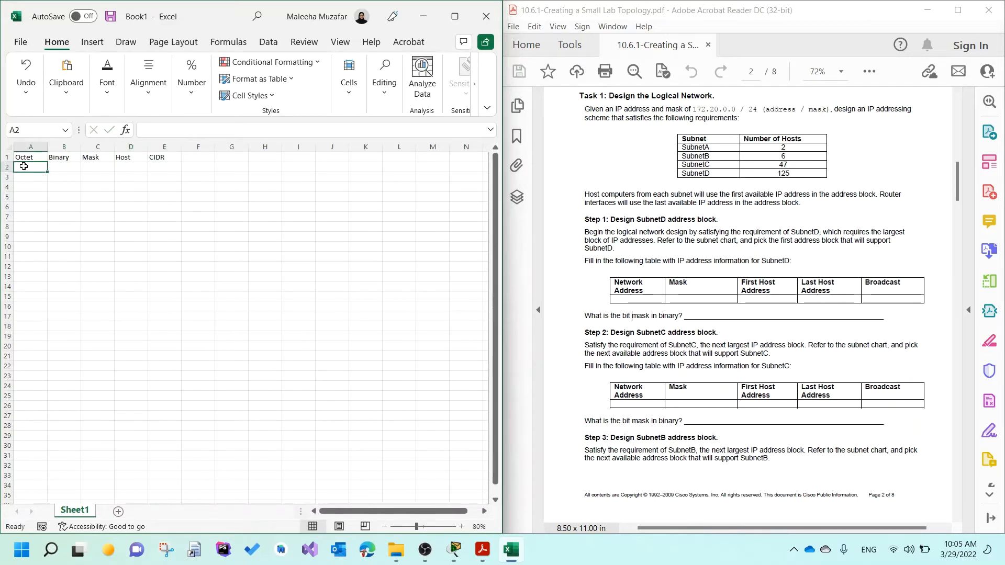
type("1")
left_click(24, 187)
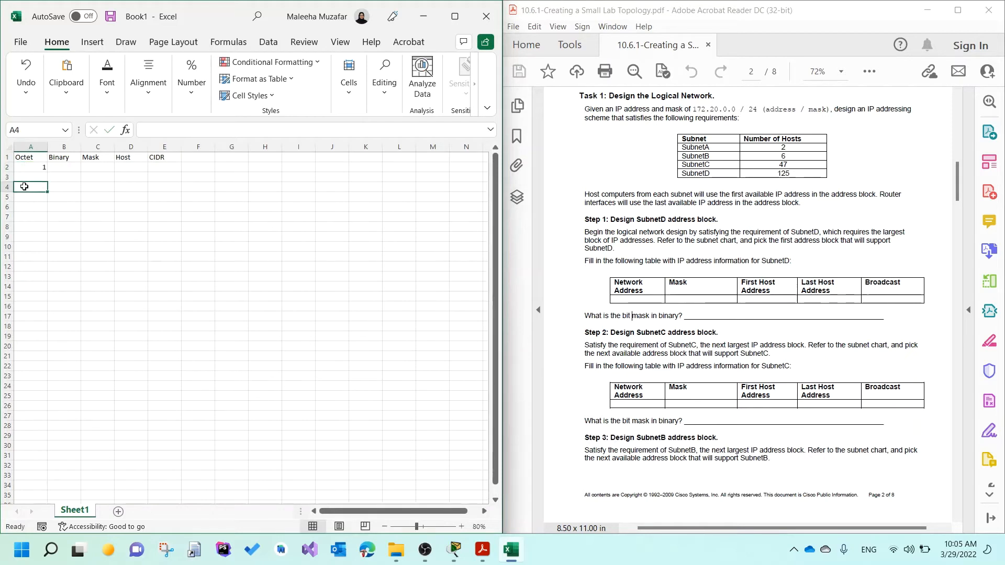
left_click(40, 165)
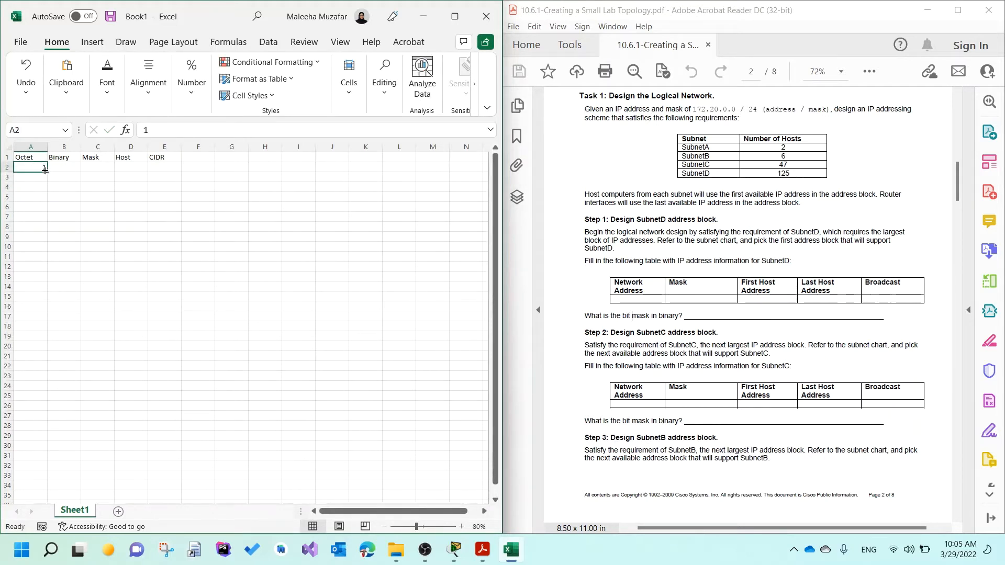
left_click_drag(48, 172, 46, 243)
Fill the Octet column with 2 in cells A10 through A17 and with 3 in cells A18 through A25
left_click(34, 248)
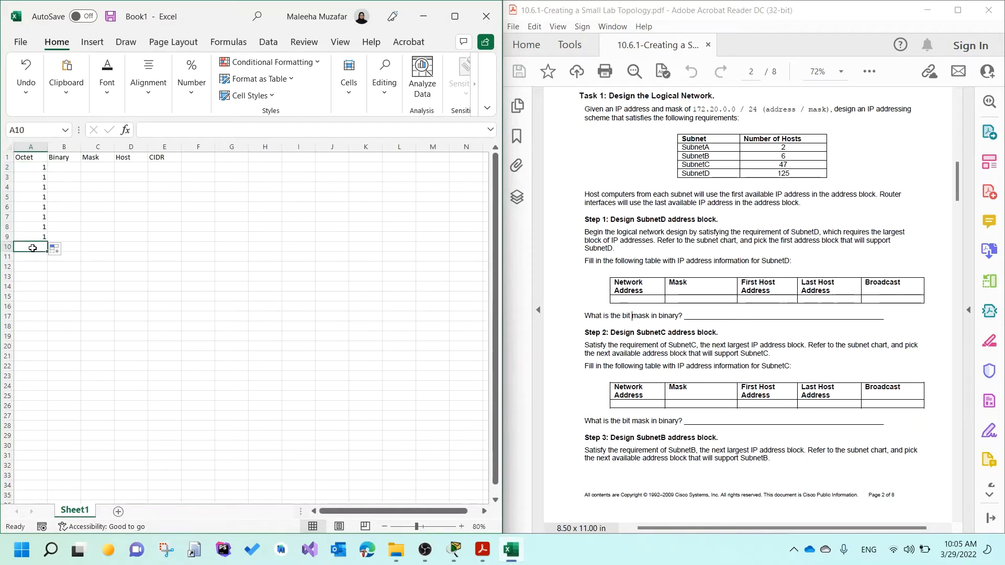
type("2")
key("Return")
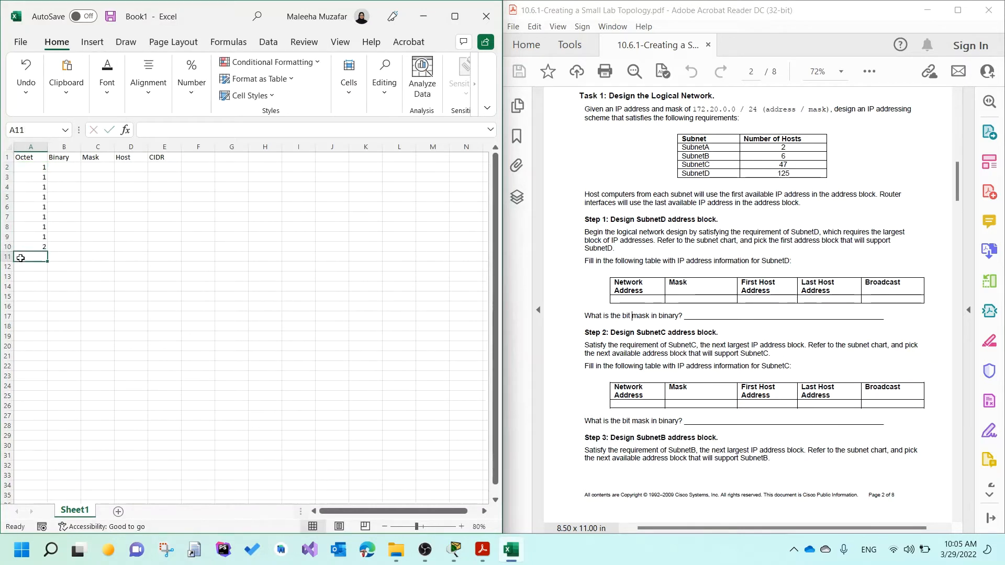
left_click(32, 246)
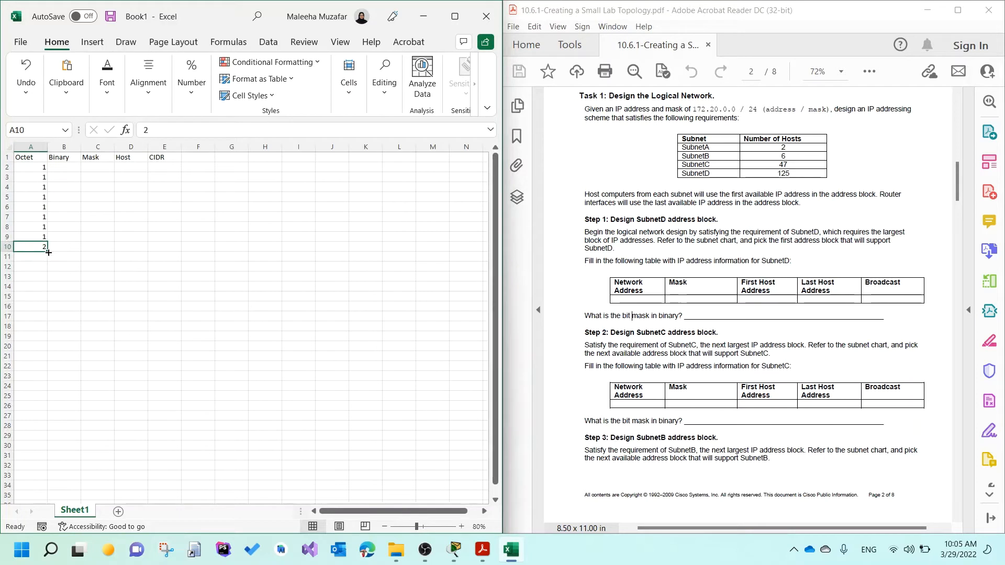
left_click_drag(47, 251, 48, 401)
left_click(27, 331)
type("3")
Fill the Octet column with 4 in cells A26 through A33
left_click(40, 408)
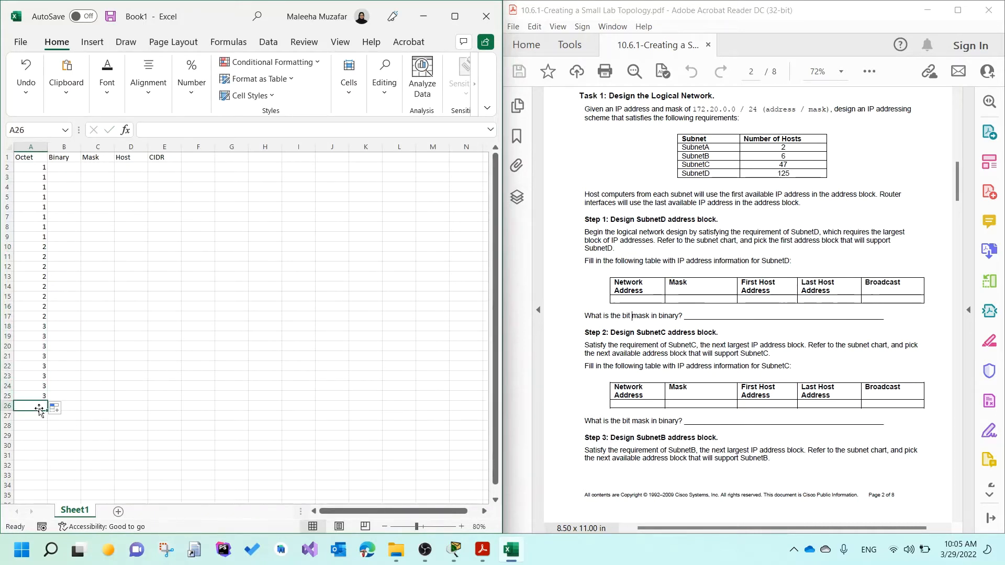
type("4")
left_click(85, 425)
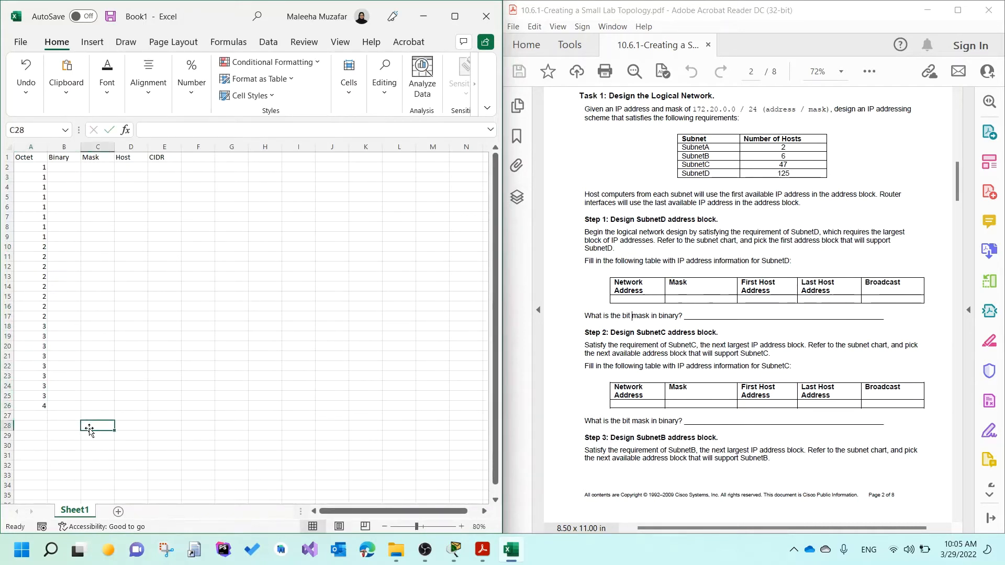
left_click(37, 407)
left_click_drag(48, 411, 42, 477)
left_click(129, 448)
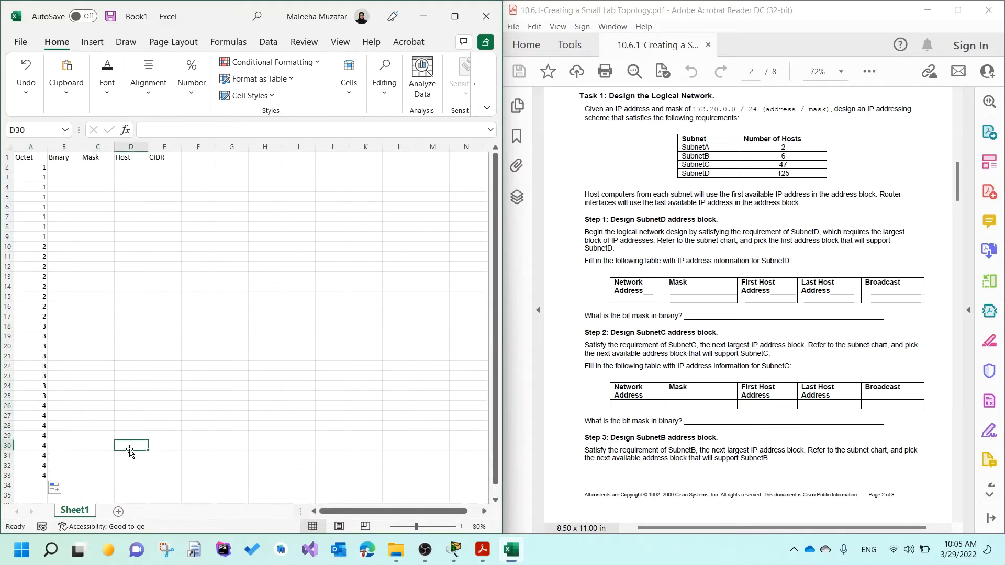
Enter the values 128, 64, 32, 16, 8, 4, 2 and 1 in the Binary column, cells B2 through B9
left_click(62, 168)
type("128")
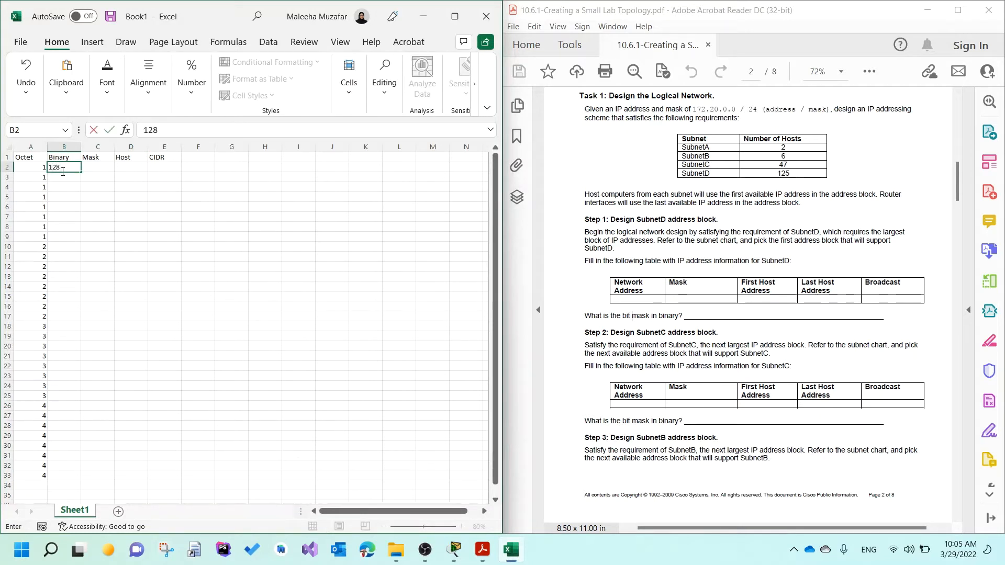
key("Return")
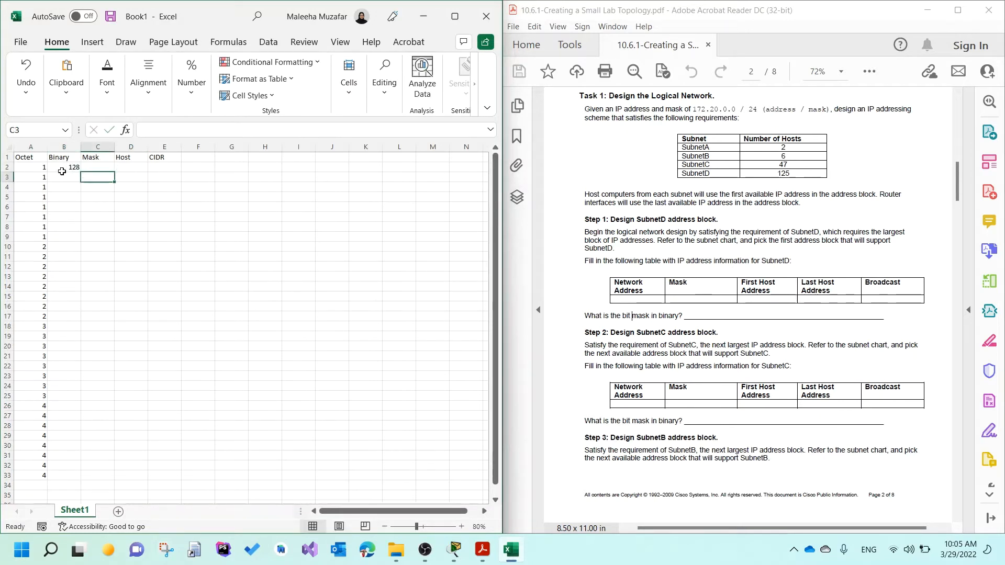
type("64")
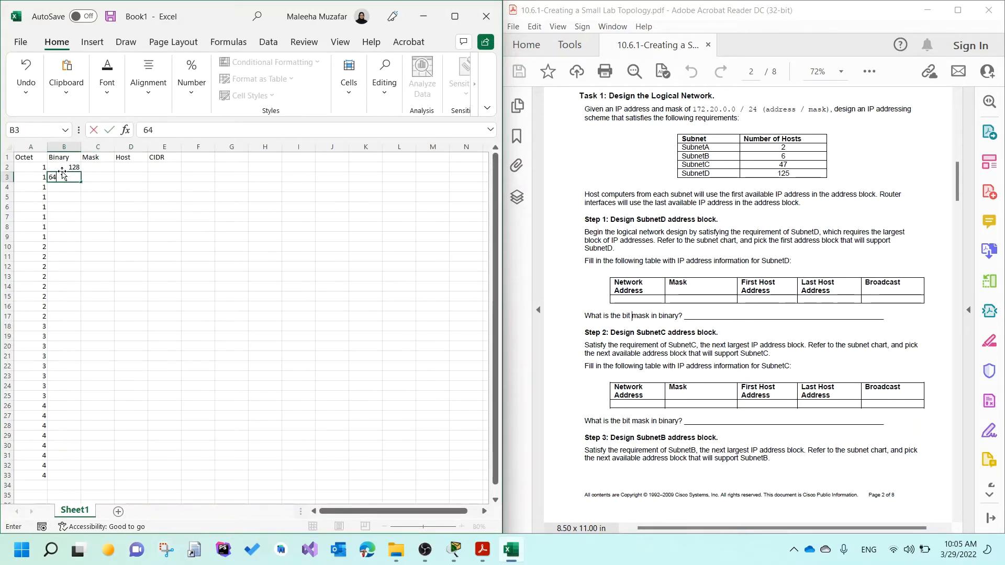
key("Return")
type("32")
key("Return")
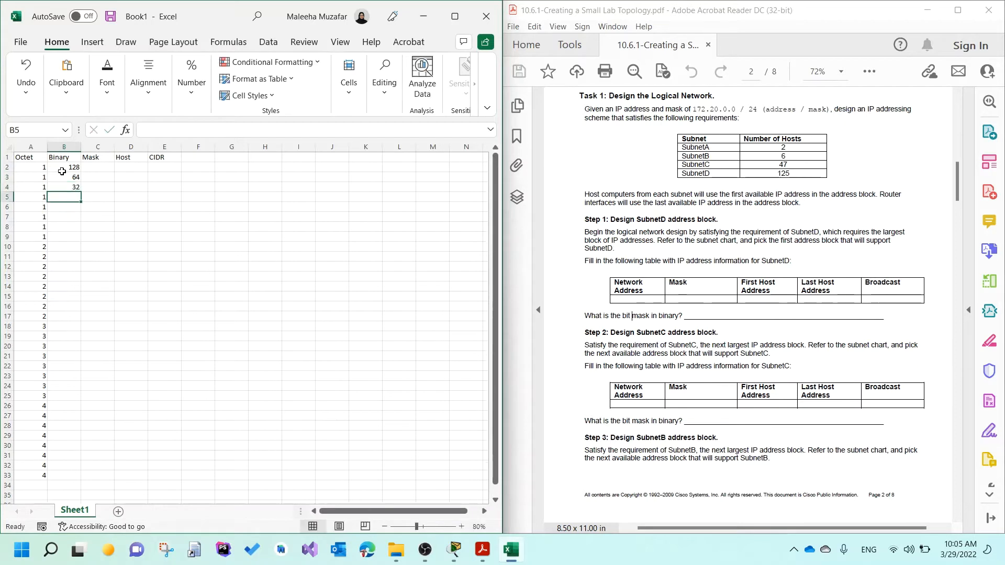
type("16")
key("Return")
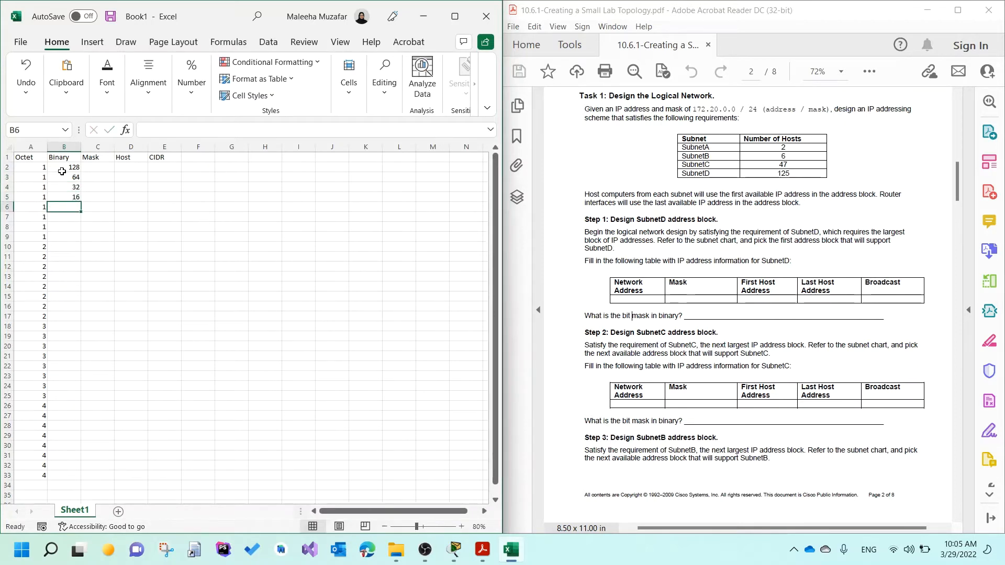
type("8")
key("Return")
type("4")
key("Return")
type("2")
key("Return")
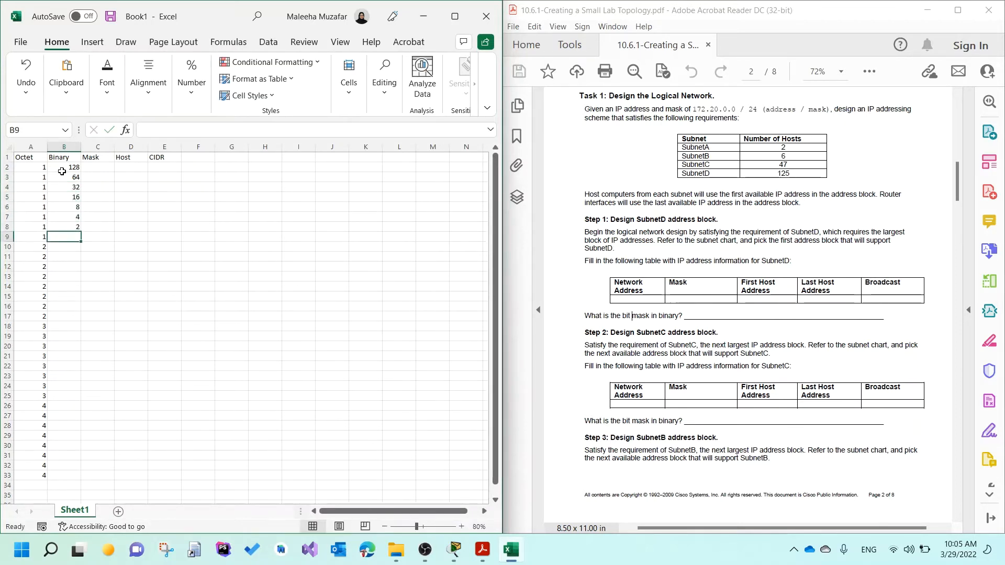
type("1")
key("Return")
Copy the binary values in B2:B9 into the blocks starting at B10, B18 and B26 for octets 2 to 4
left_click_drag(62, 171, 62, 234)
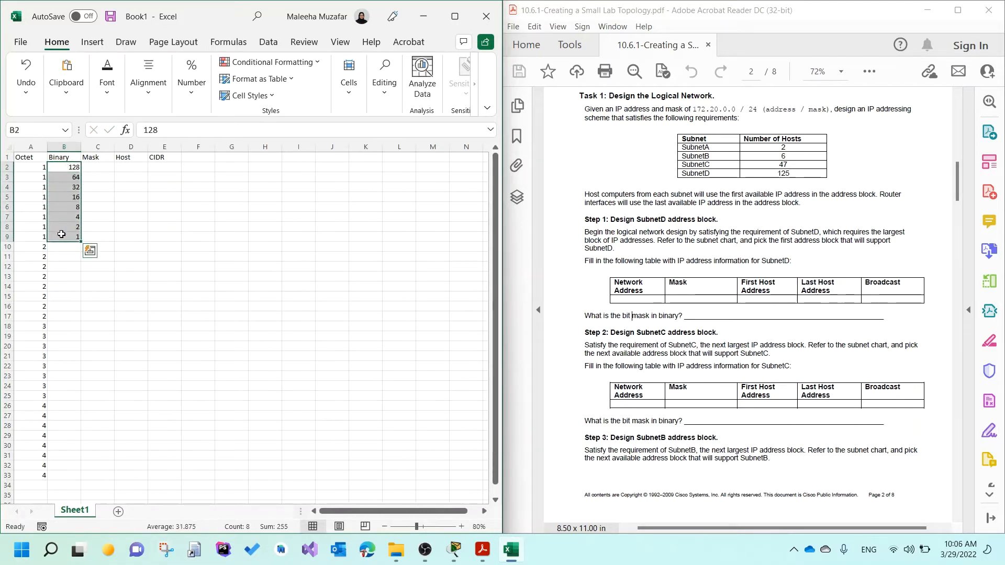
key("ctrl+c")
left_click(60, 246)
key("ctrl+v")
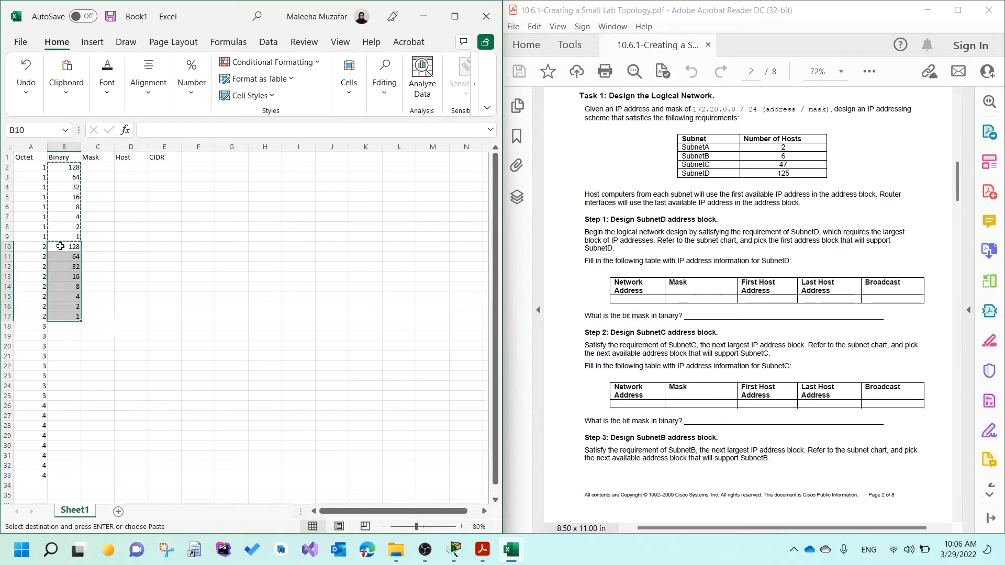
left_click(63, 325)
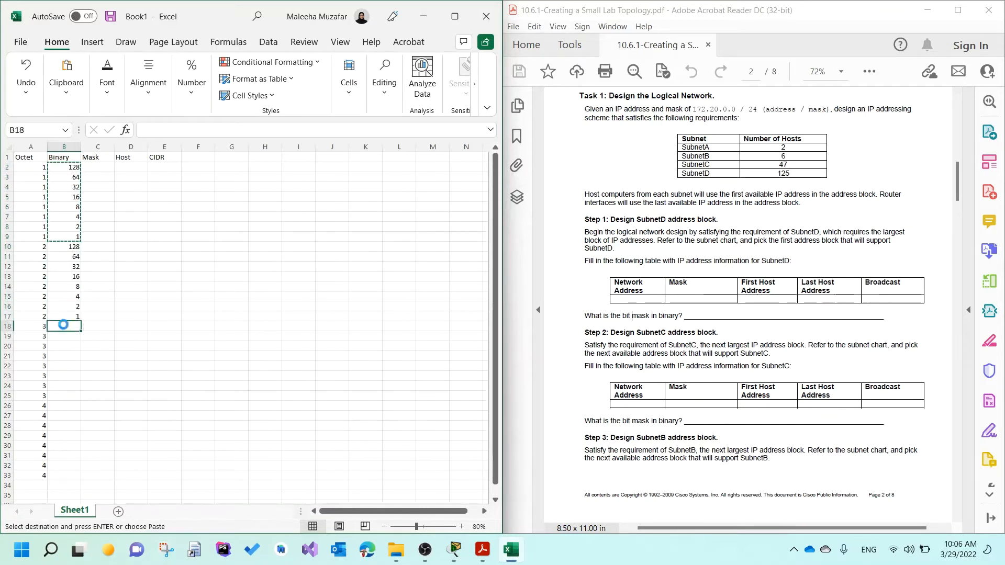
key("ctrl+v")
left_click(66, 405)
key("ctrl+v")
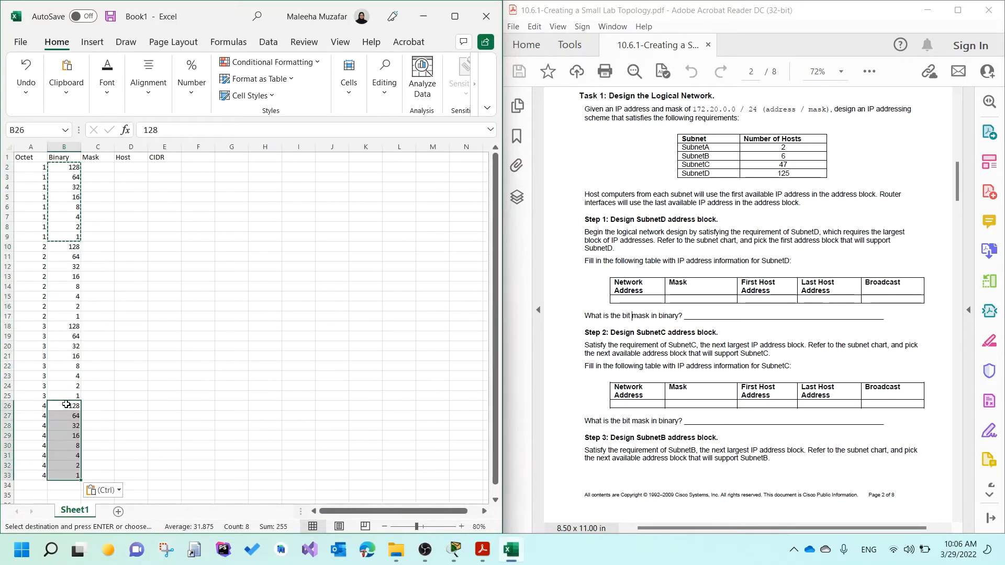
left_click(176, 398)
double_click(177, 397)
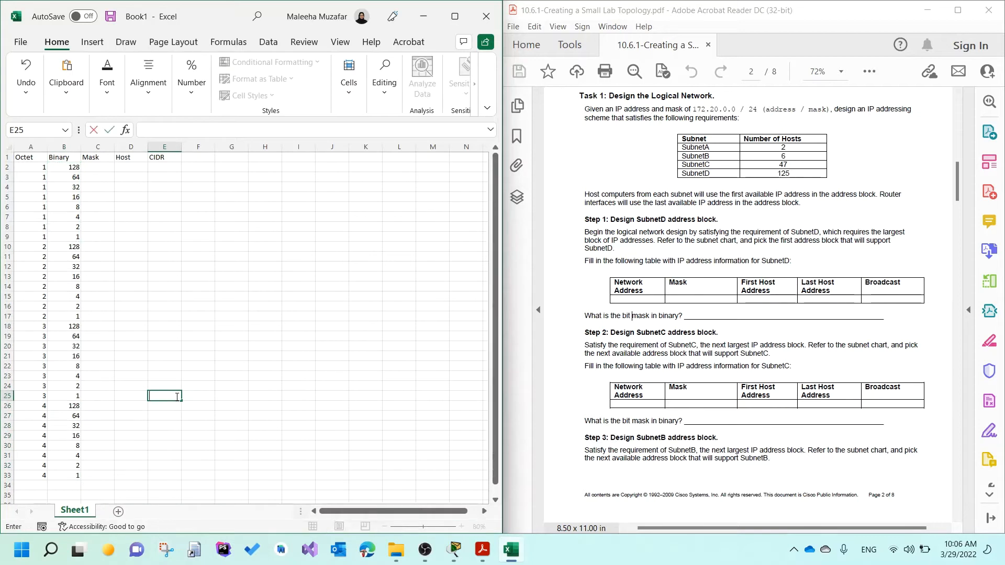
Calculate the Mask column with the formula =256-B2 in C2 and fill it down through C33
left_click(95, 196)
left_click(94, 167)
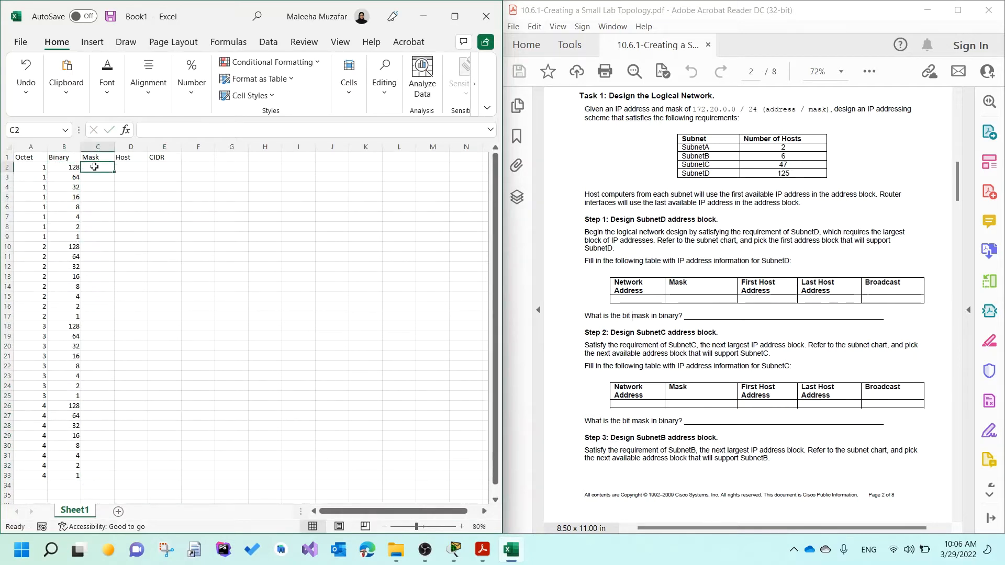
type("=256")
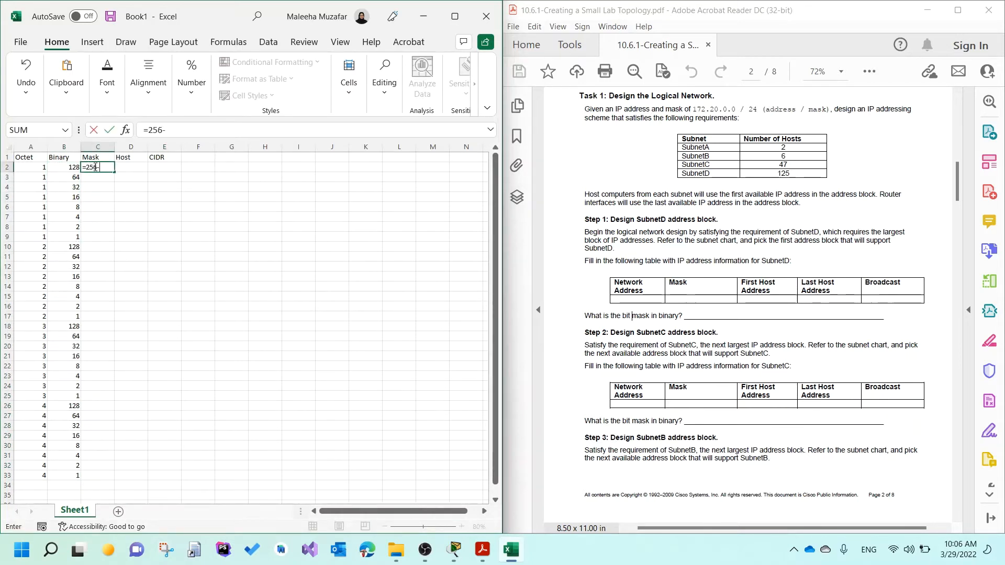
type("-")
left_click(67, 167)
key("Return")
left_click(101, 167)
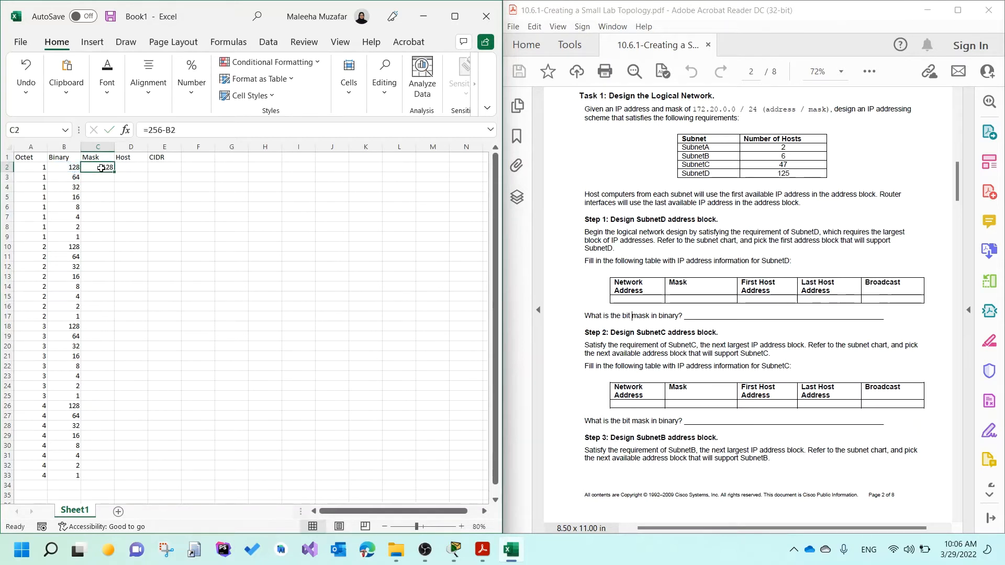
left_click_drag(114, 172, 113, 478)
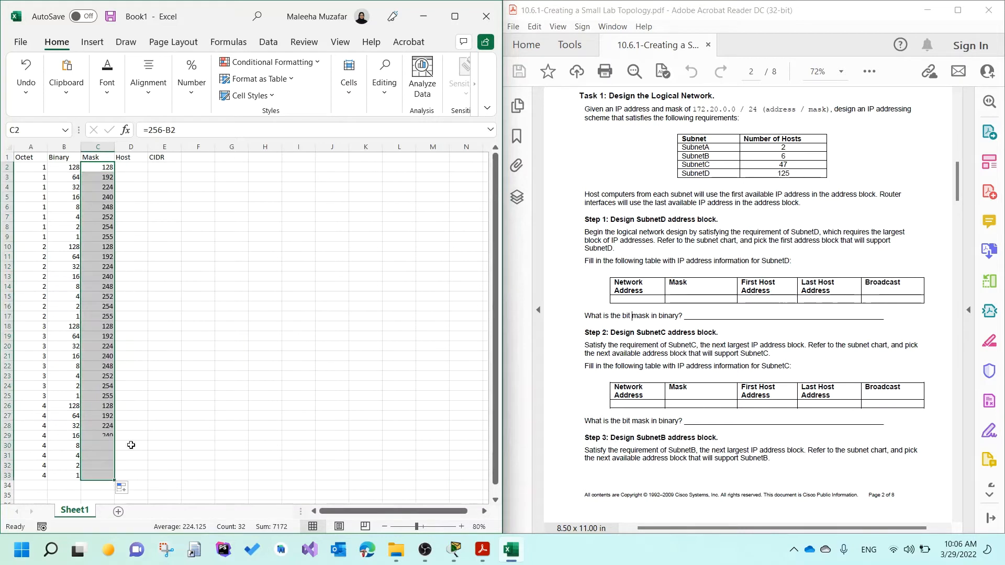
Build the Host column with 1 in D33 and =2*D33 in D32, fill the formula up through D2 and widen the column
left_click(130, 168)
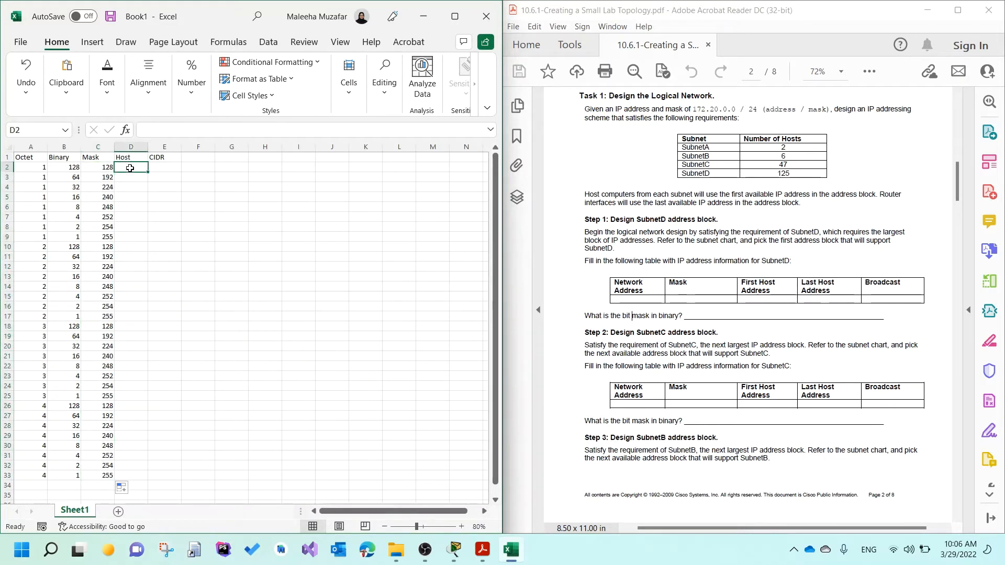
left_click(139, 478)
type("1")
key("Up")
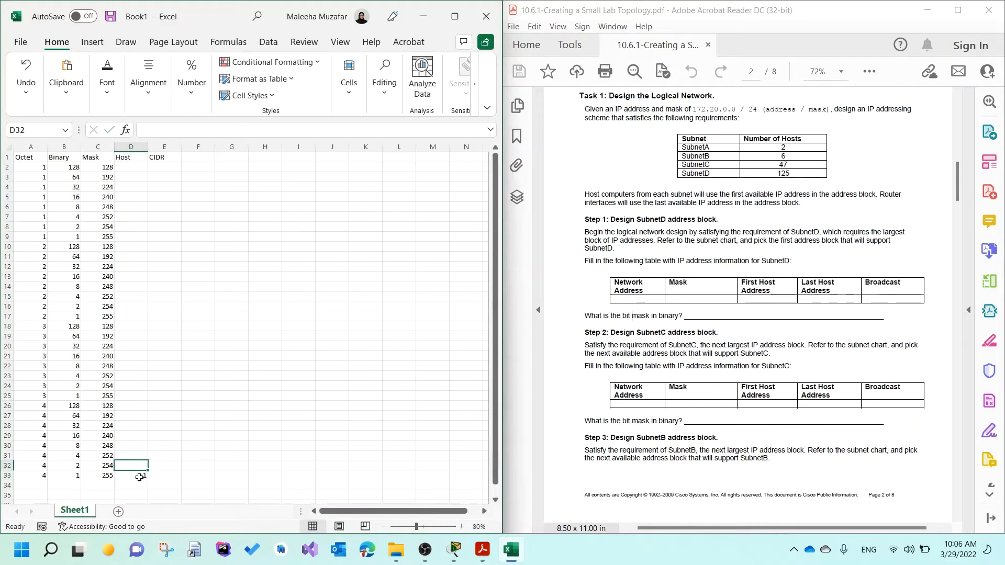
type("=")
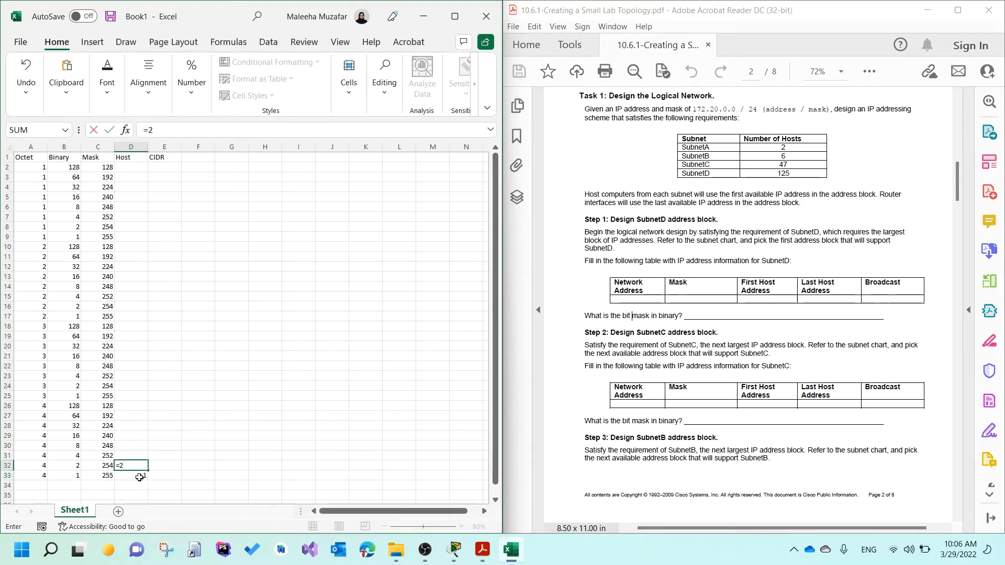
type("2*")
key("Down")
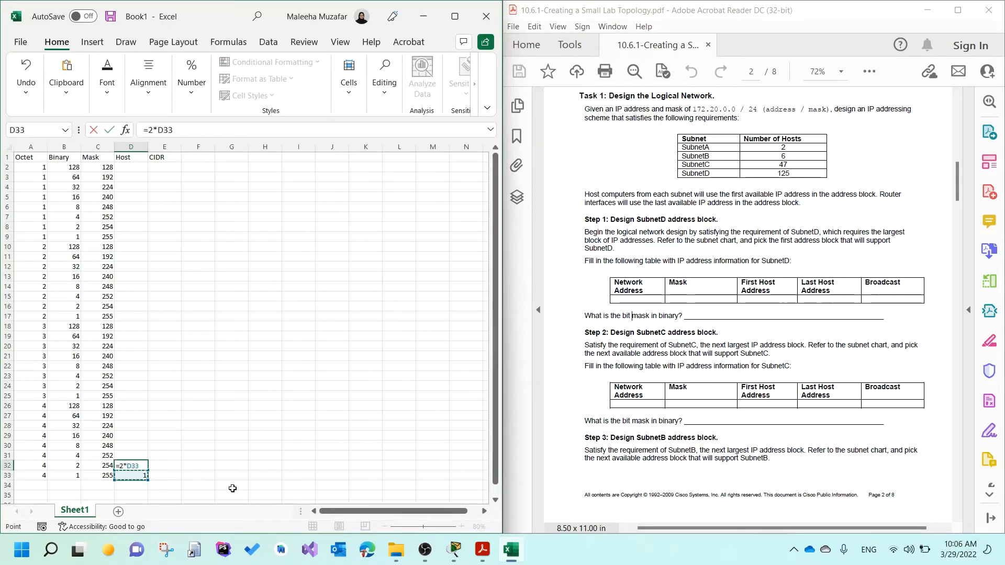
key("Return")
left_click(128, 465)
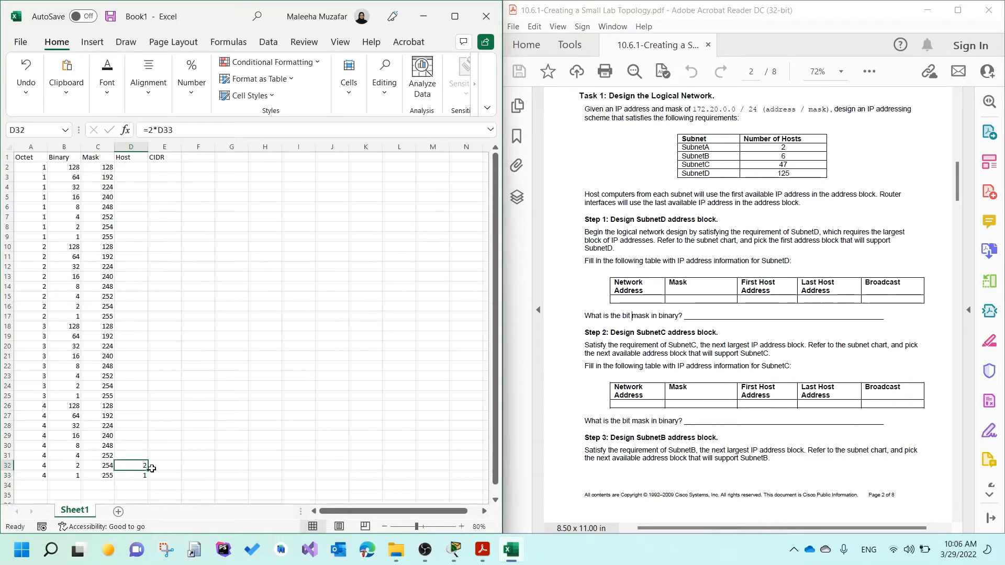
left_click_drag(151, 472, 164, 147)
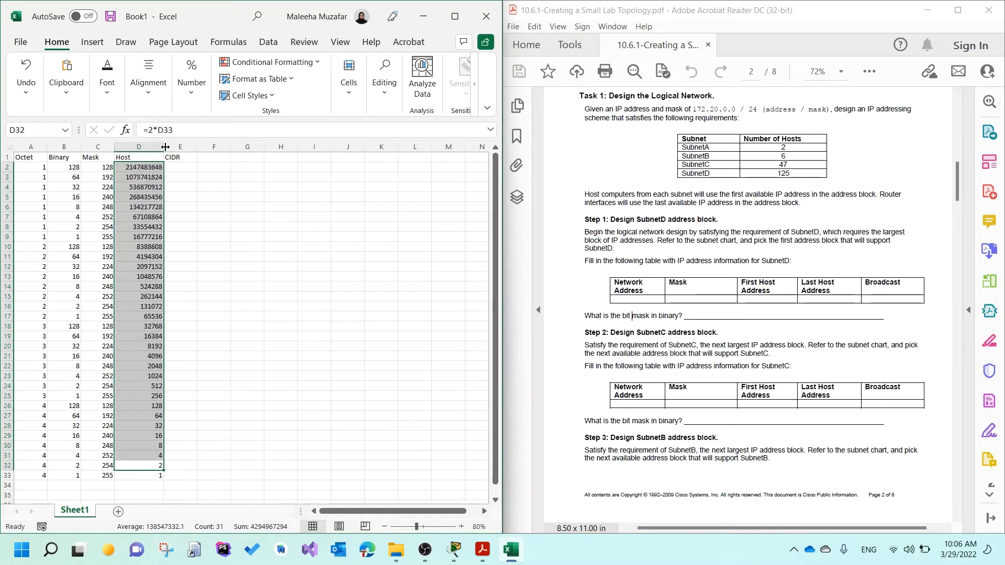
Enter /1 in E2 and fill the CIDR column down to /32 in E33
left_click(179, 165)
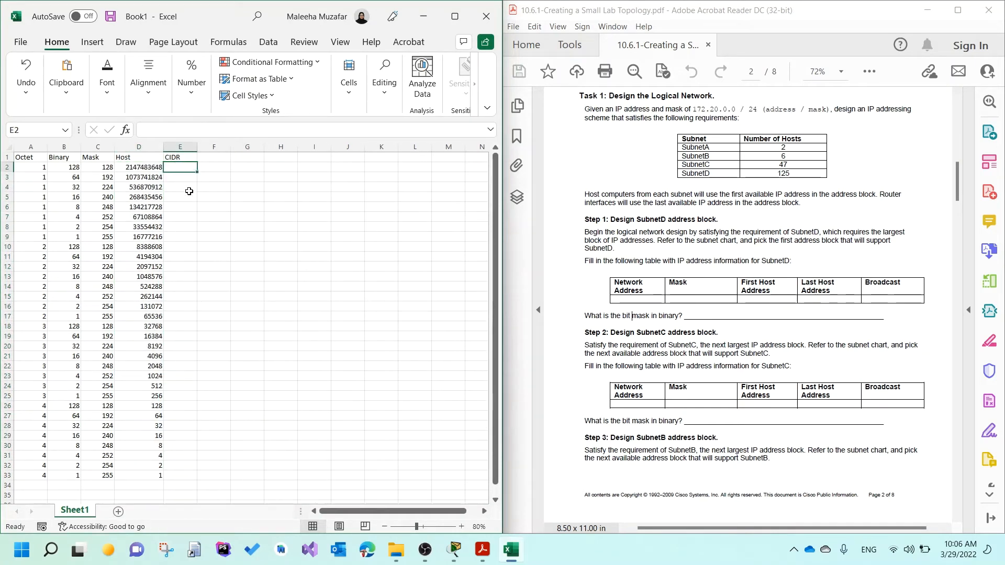
double_click(175, 165)
type("/")
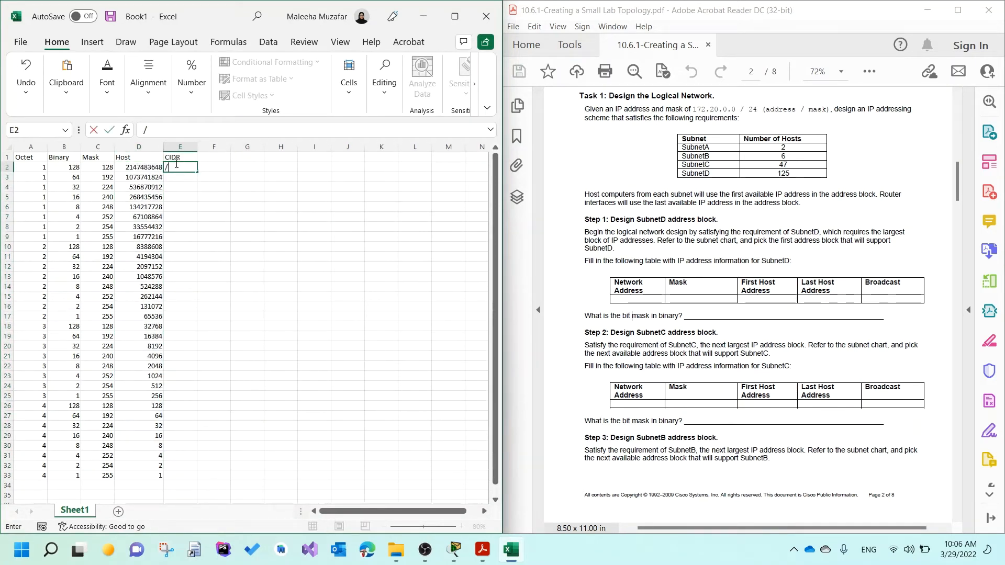
type("1")
key("Return")
left_click(177, 167)
left_click_drag(198, 172, 198, 477)
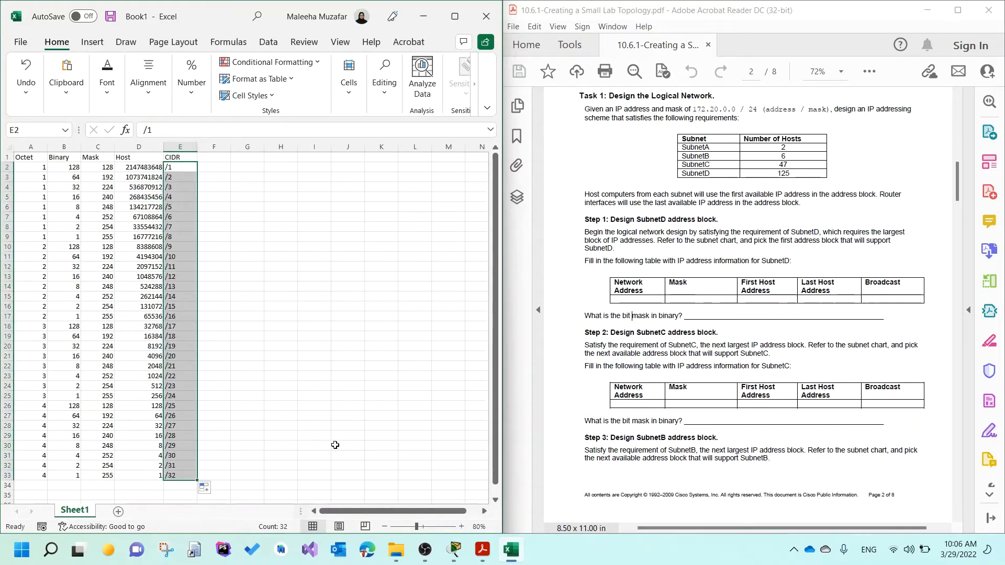
left_click(276, 405)
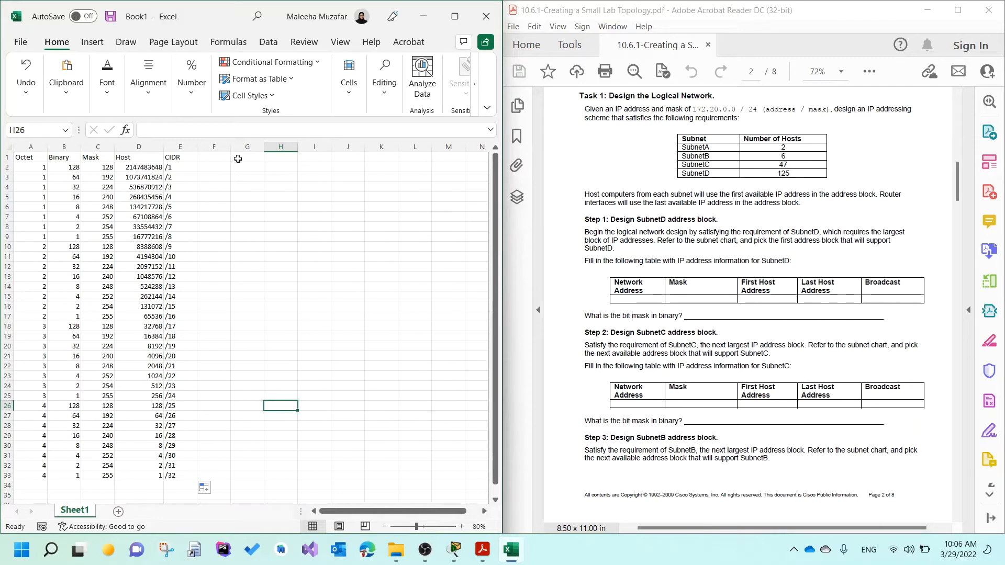
Enter the network address 172.20.0.0/24 in cell G1 and the label Hosts in G2
left_click(220, 158)
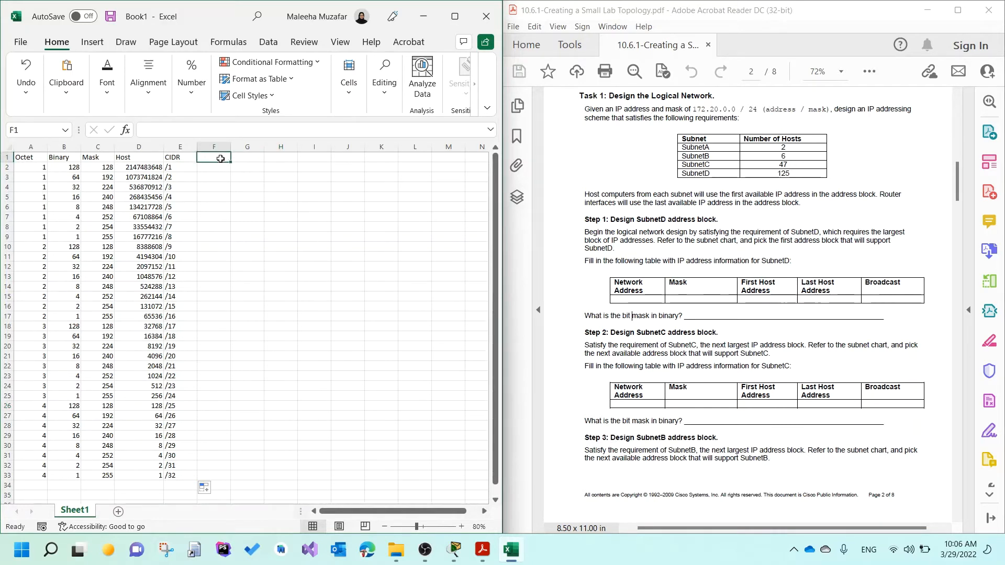
key("Right")
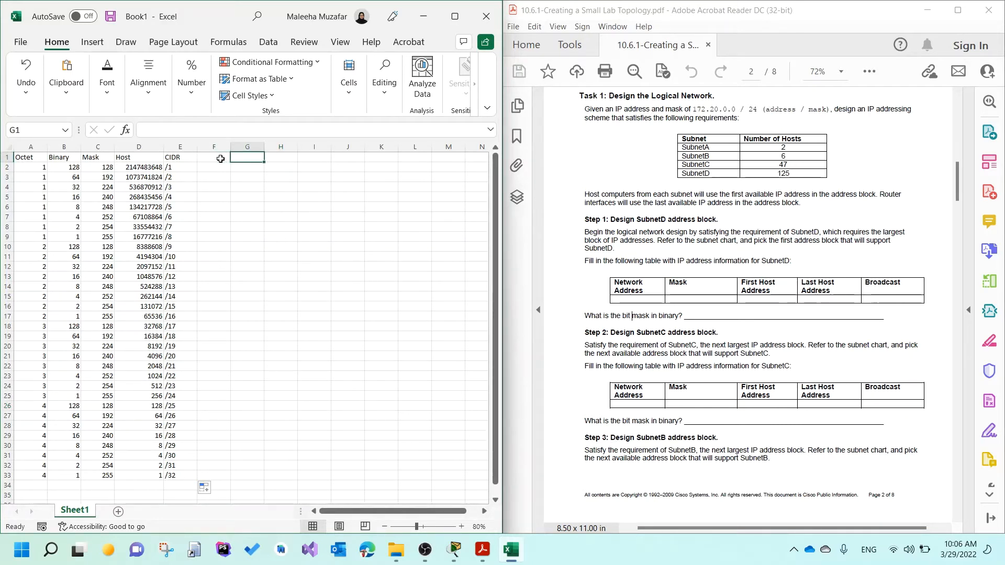
type("172")
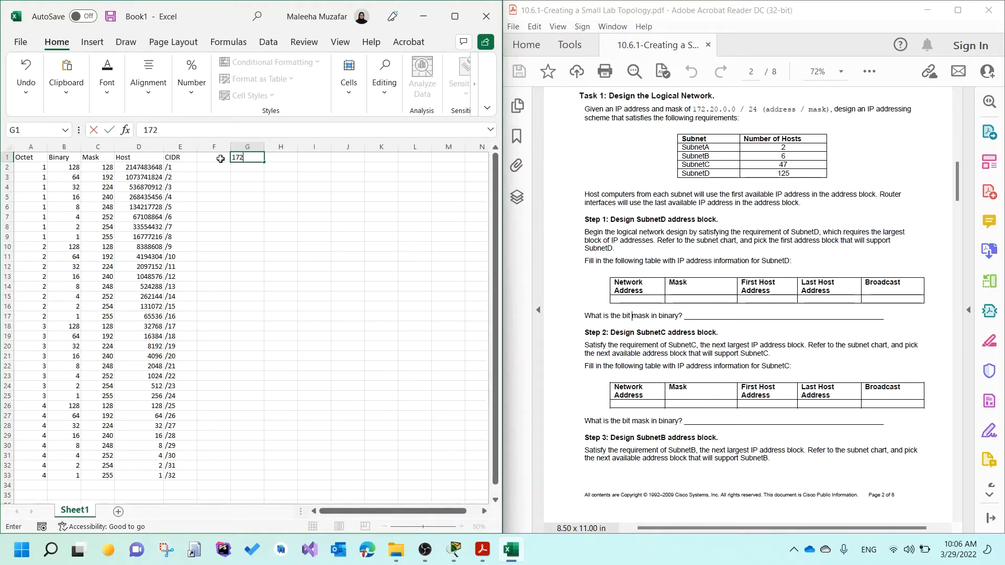
type(".20.0.0/24")
key("Return")
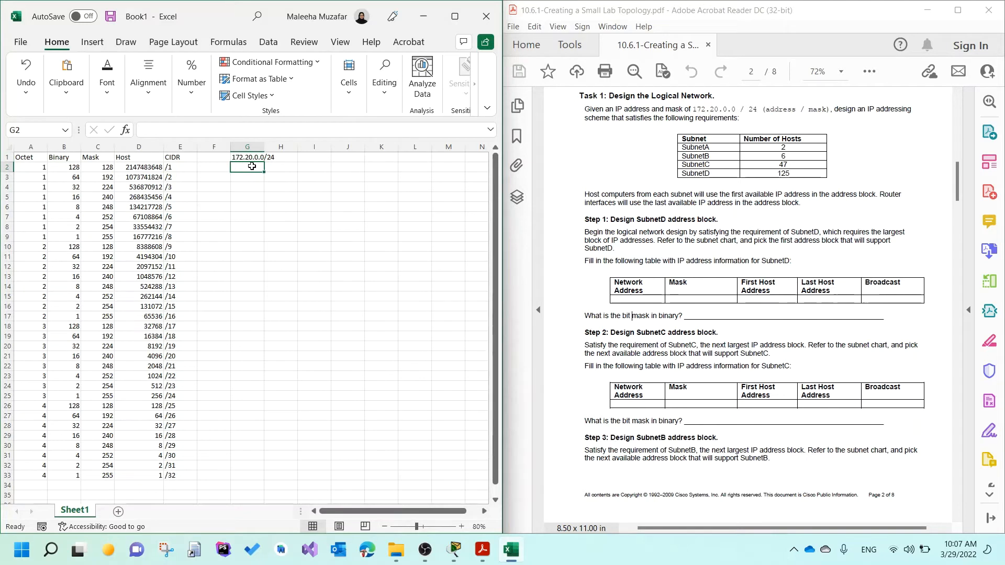
type("Hosts")
key("Return")
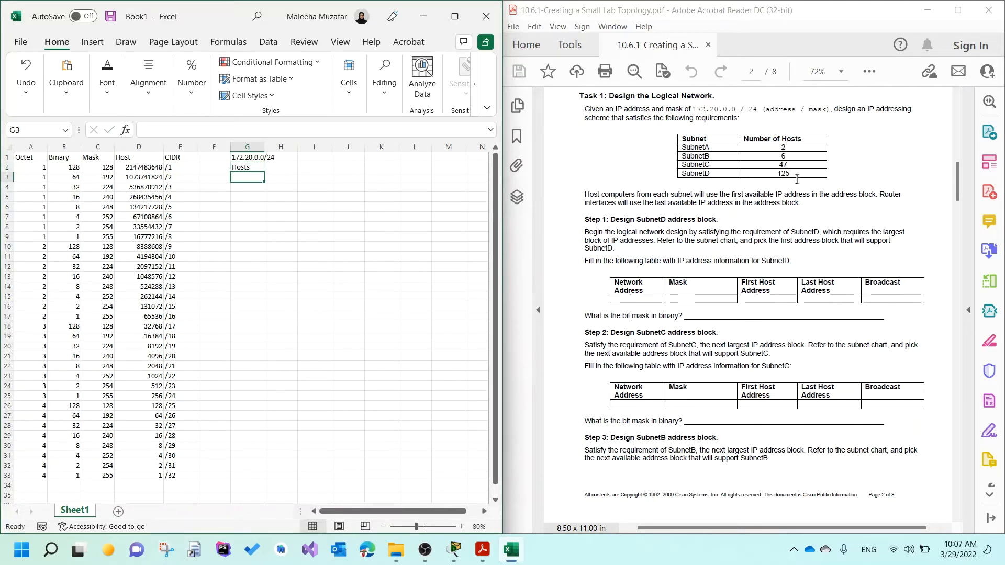
mouse_move(797, 179)
left_mouse_down()
mouse_move(784, 159)
mouse_move(813, 194)
mouse_move(808, 170)
left_mouse_up()
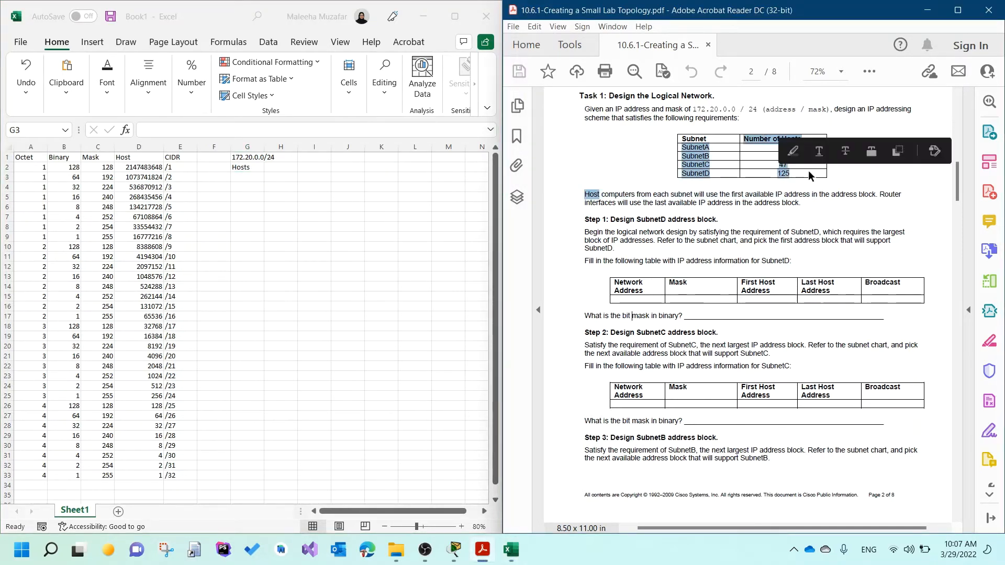
left_click(808, 172)
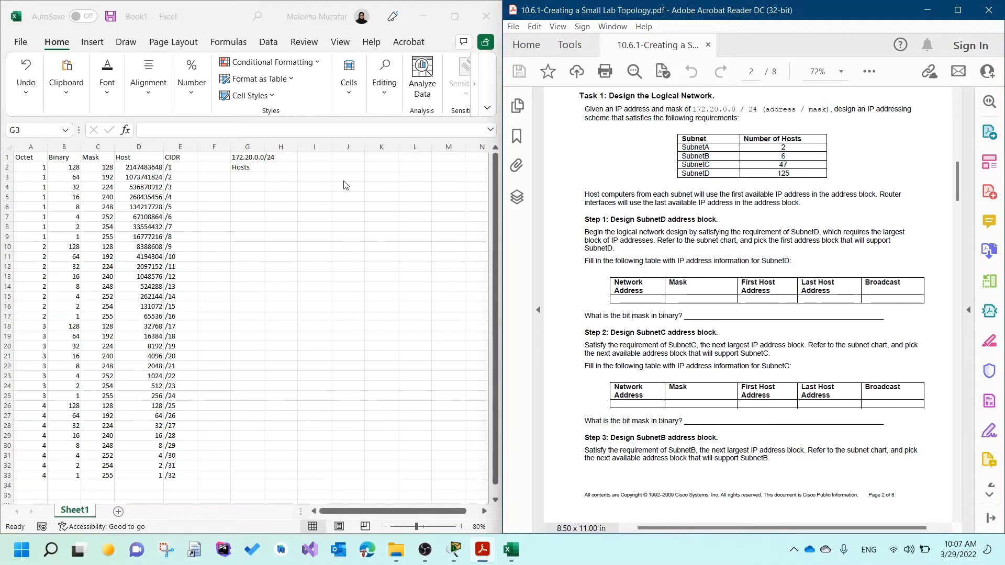
List the required host counts 125, 47, 6 and 2 under Hosts in cells G3 to G6
left_click(253, 175)
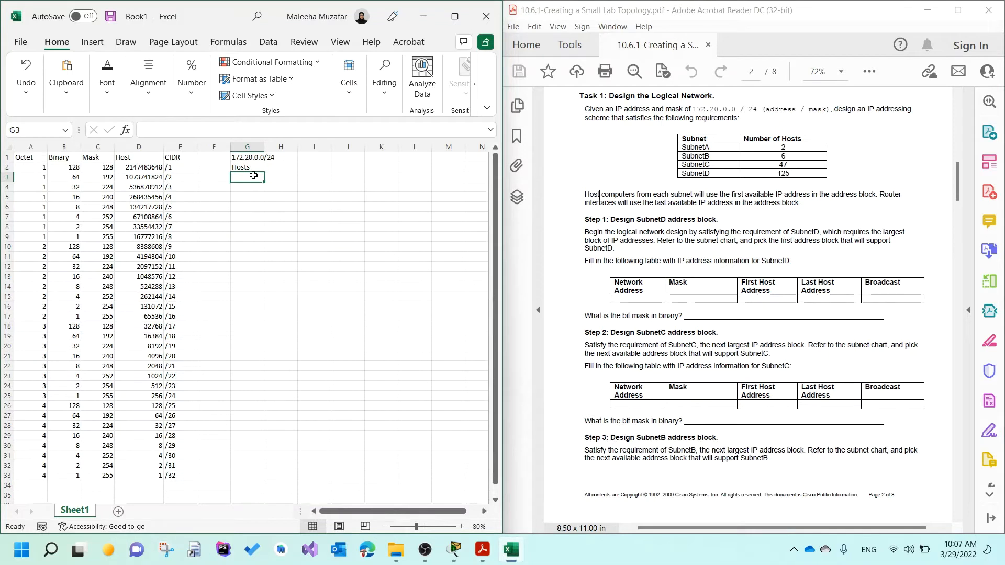
type("125")
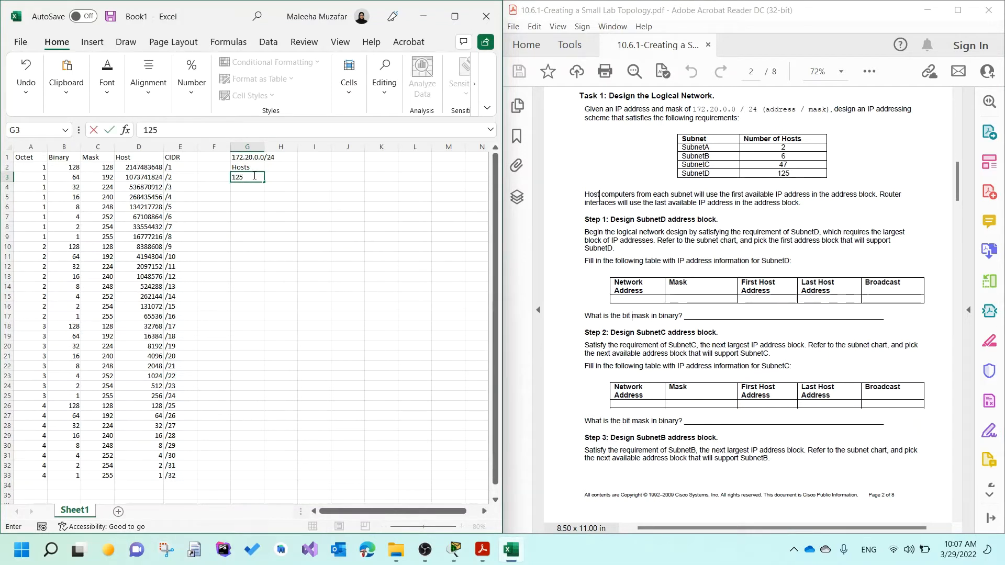
key("Return")
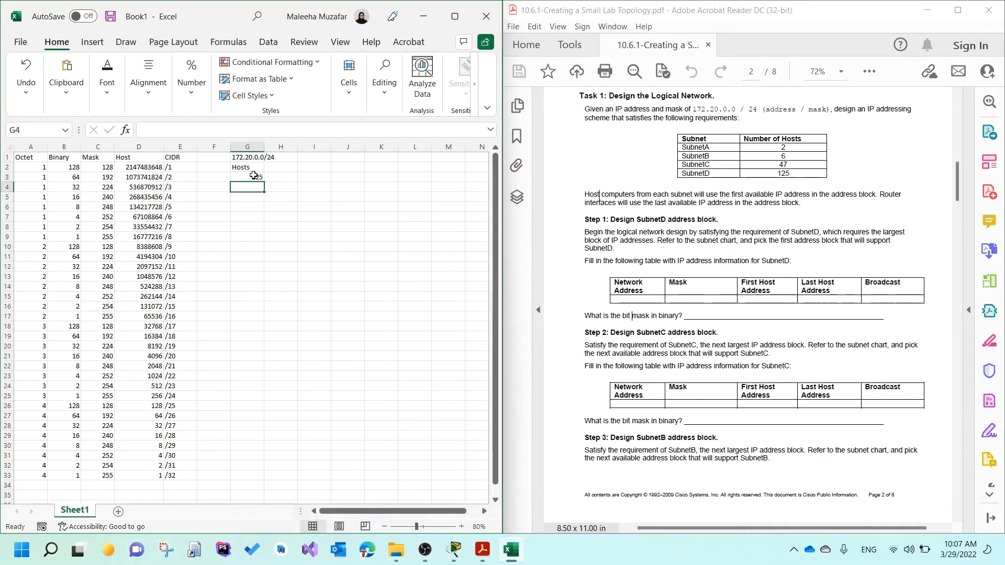
type("47")
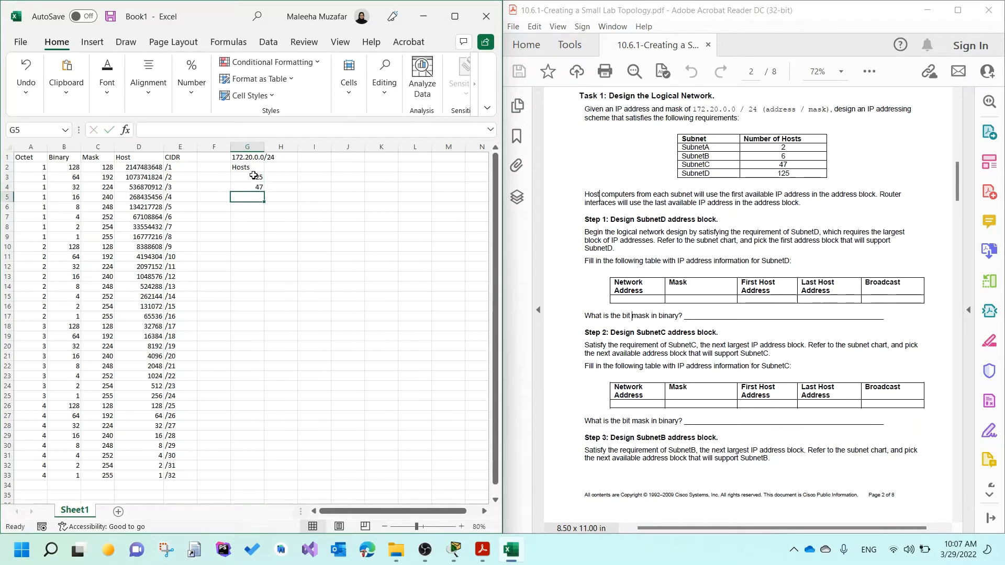
key("Return")
type("6")
key("Return")
type("2")
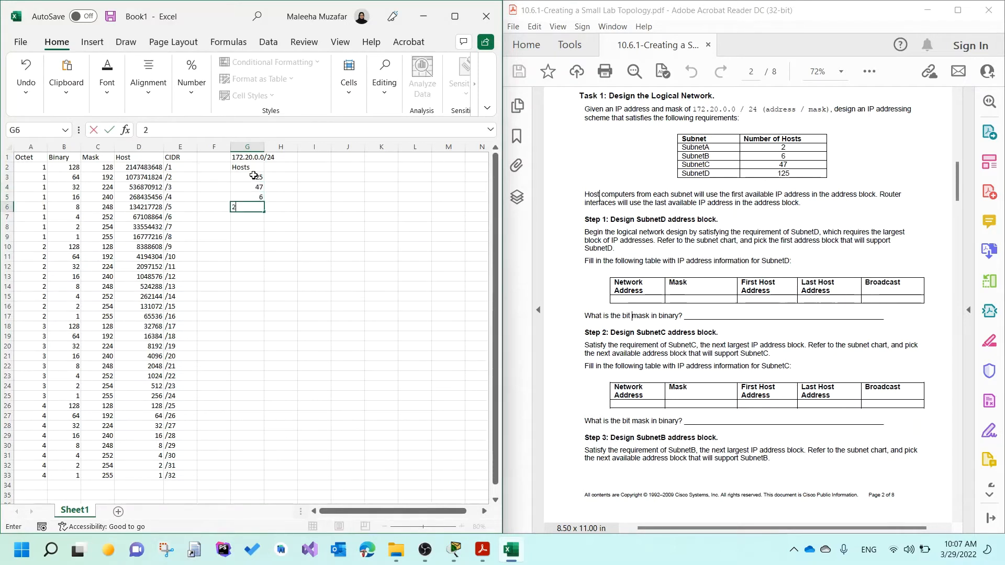
key("Return")
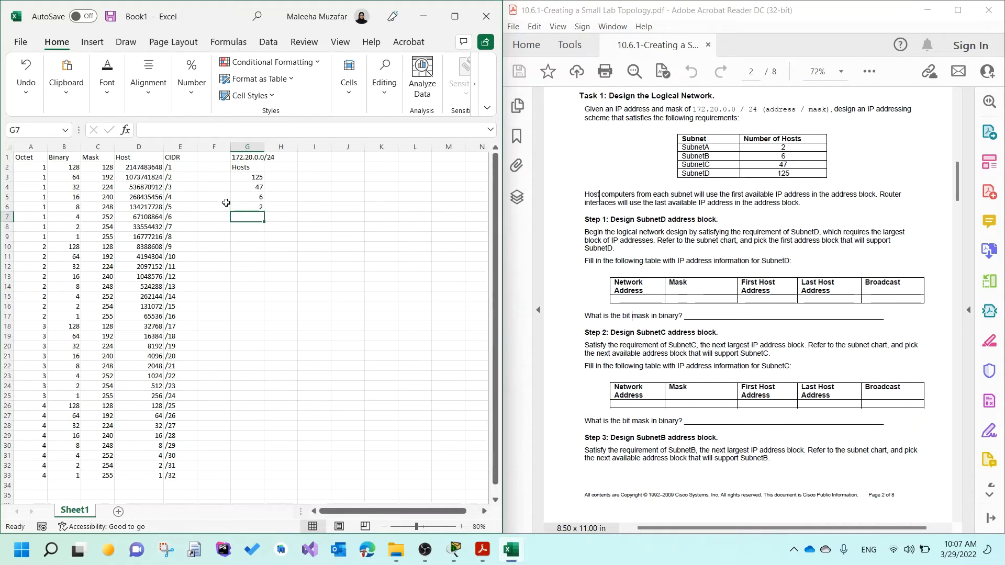
Add the label Subnets in F2 and list the subnets D, C, B and A below it in F3 to F6
left_click(212, 167)
type("Subnets")
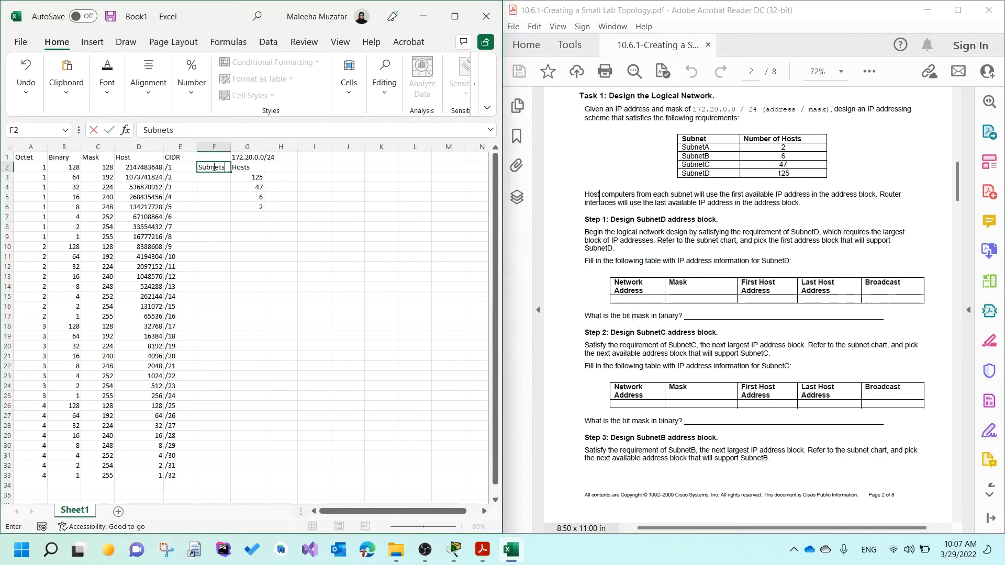
key("Return")
type("D")
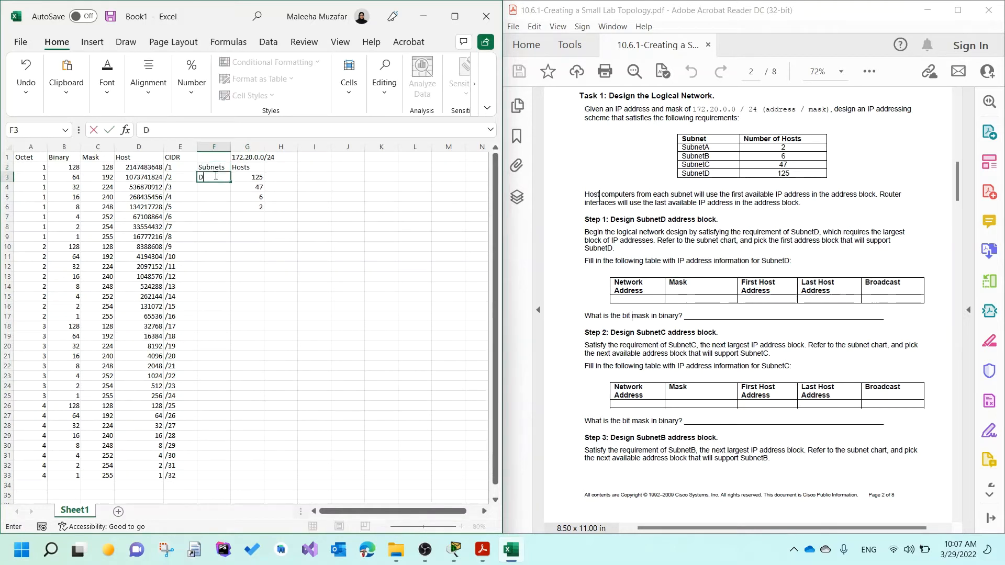
left_click(787, 179)
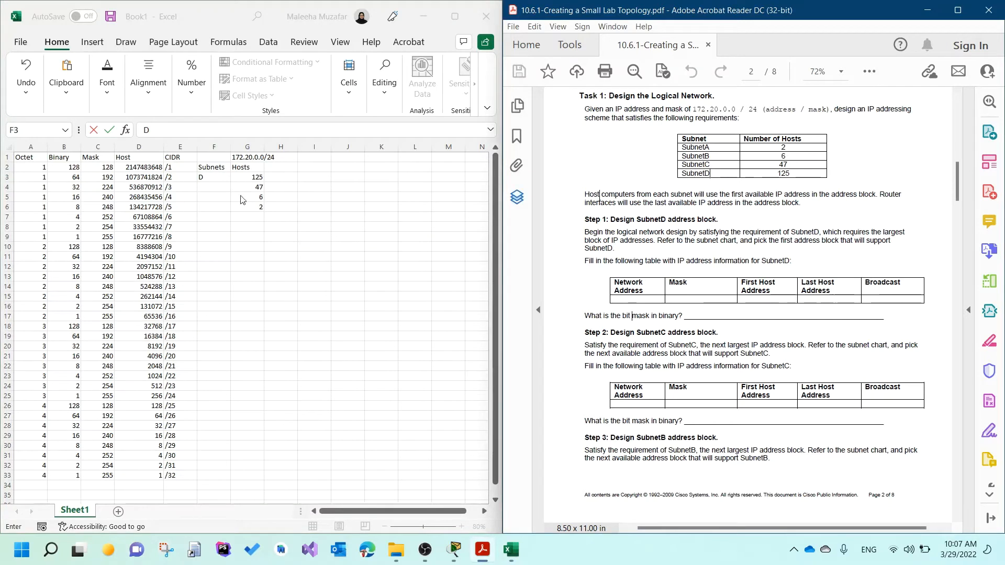
left_click(216, 186)
type("C")
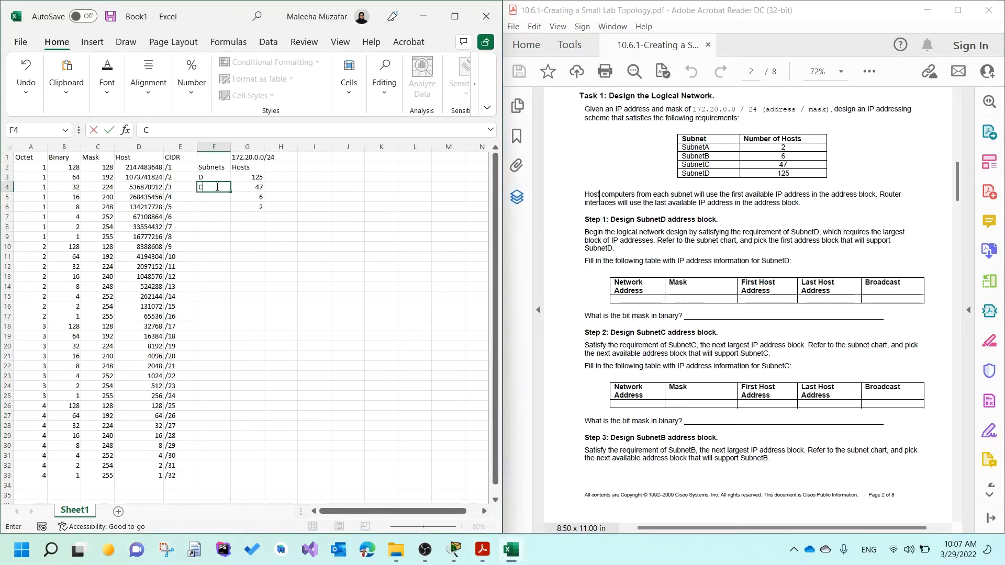
left_click(212, 201)
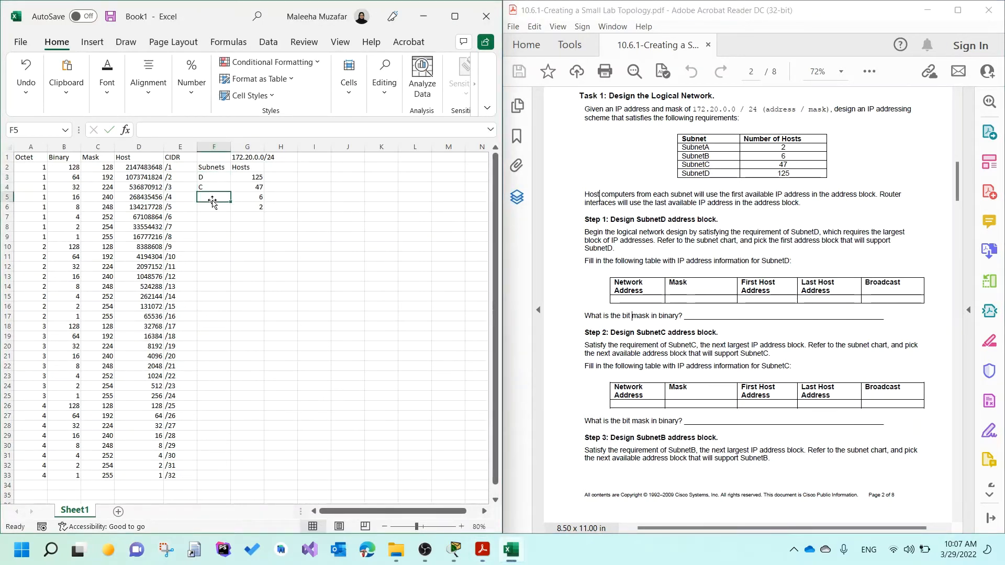
type("B")
left_click(212, 209)
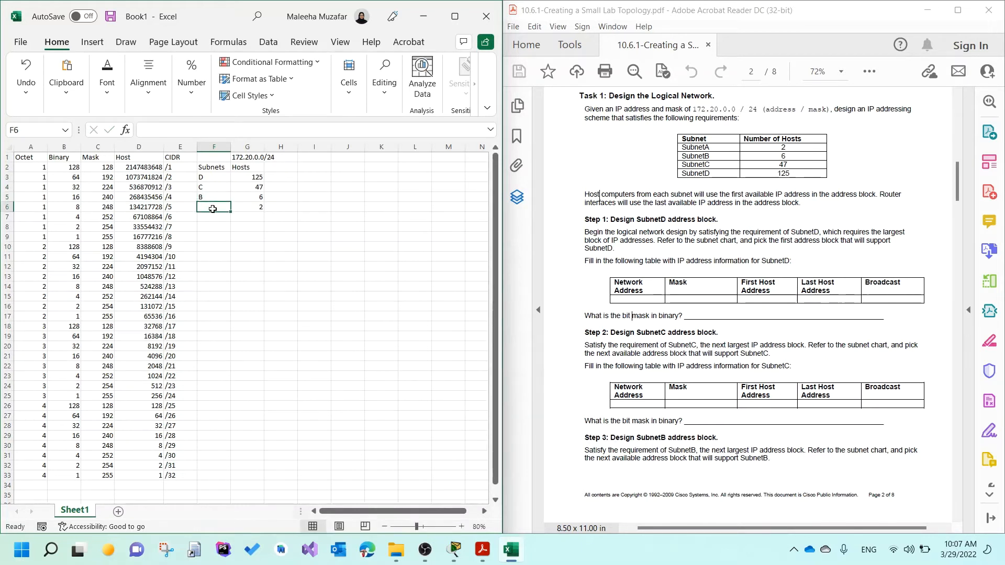
type("A")
left_click(296, 245)
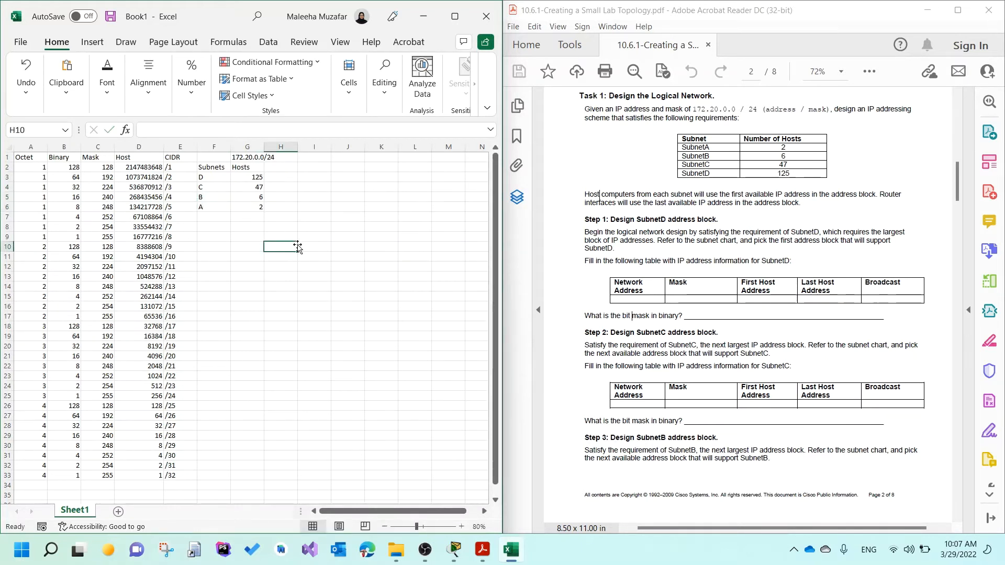
Add the label CIDR in H2 and enter prefix /25 for subnet D in H3, using the subnet chart
left_click(275, 170)
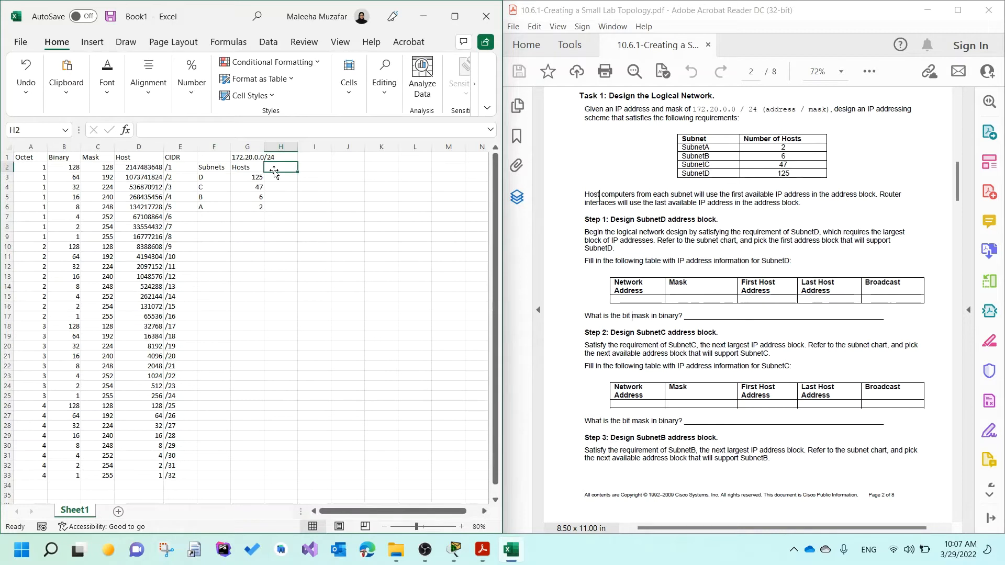
type("CIDR")
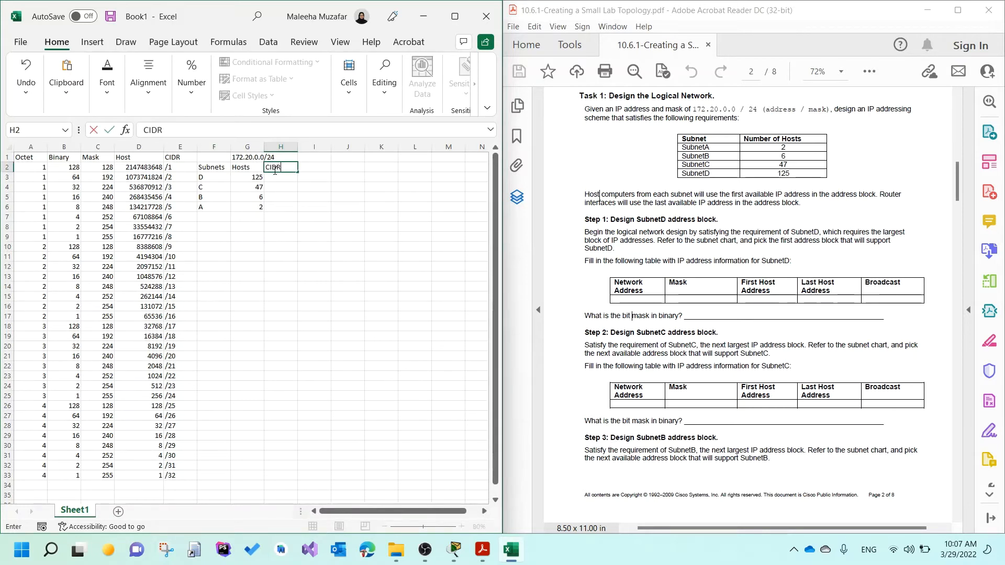
left_click(284, 187)
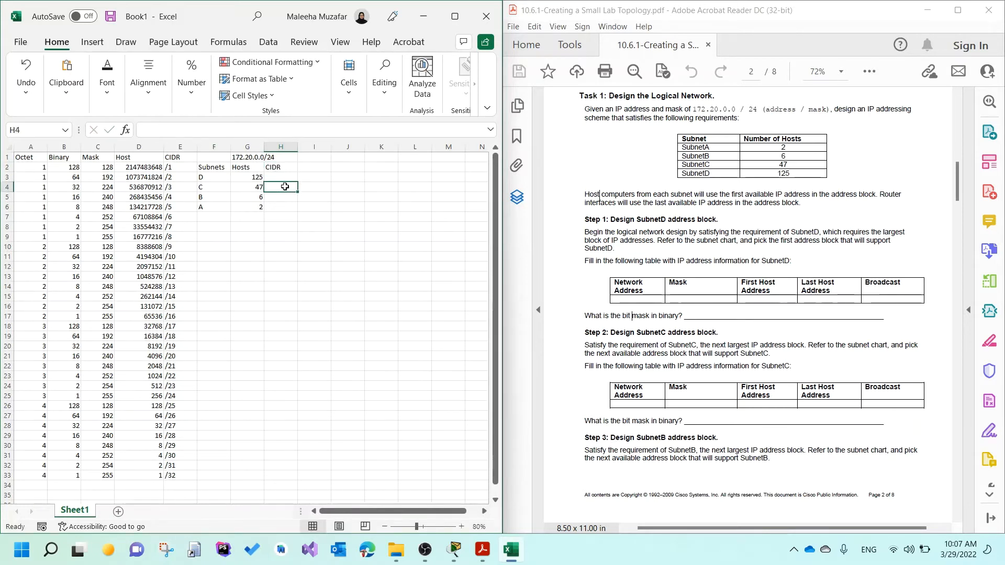
left_click(253, 178)
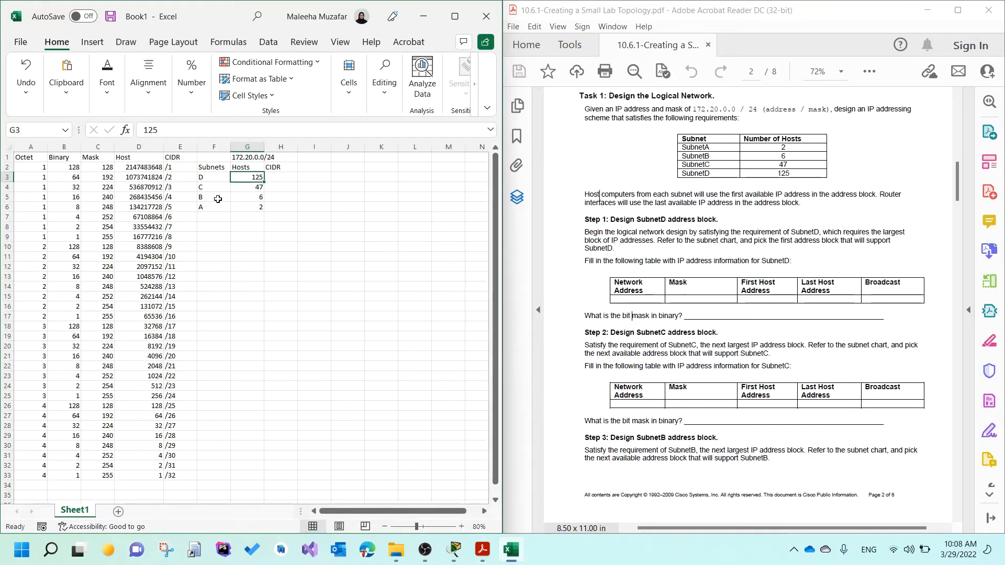
left_click(142, 416)
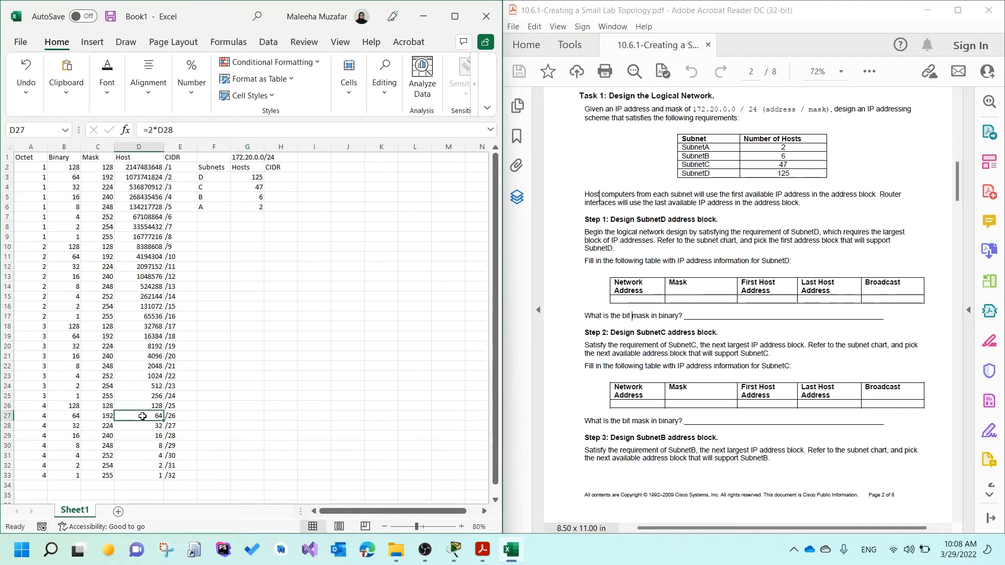
left_click(142, 404)
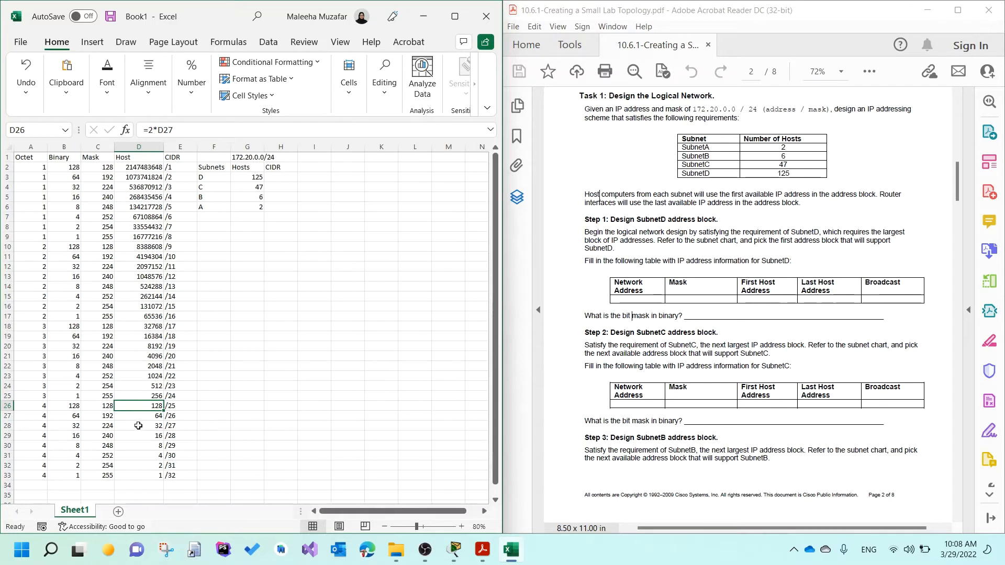
left_click(180, 406)
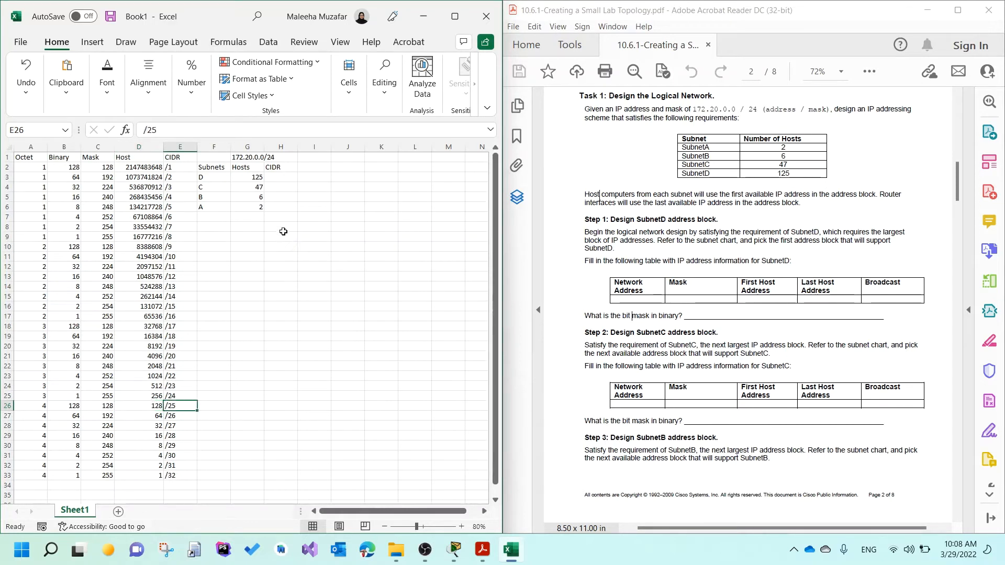
left_click(285, 177)
type("/2")
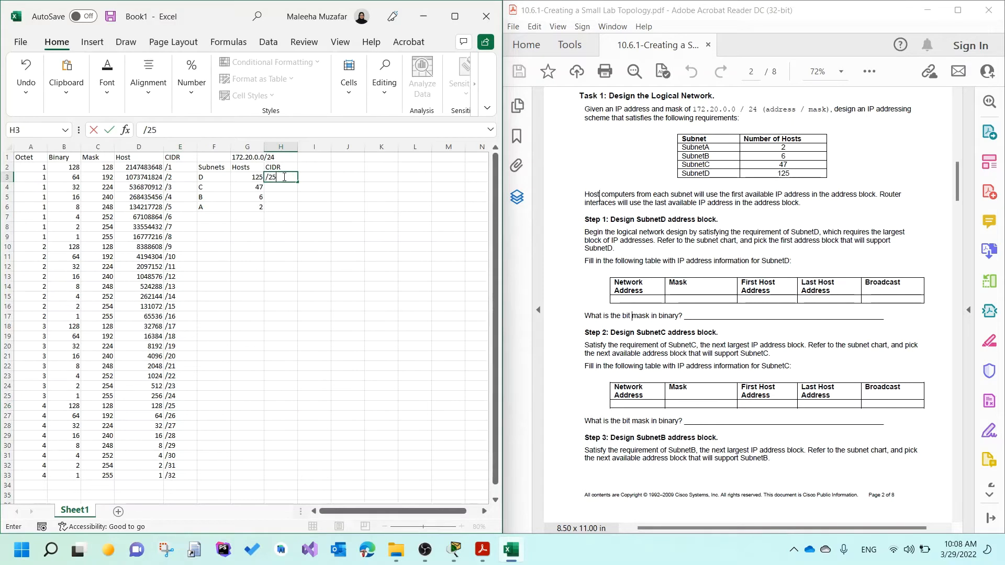
type("5")
key("Return")
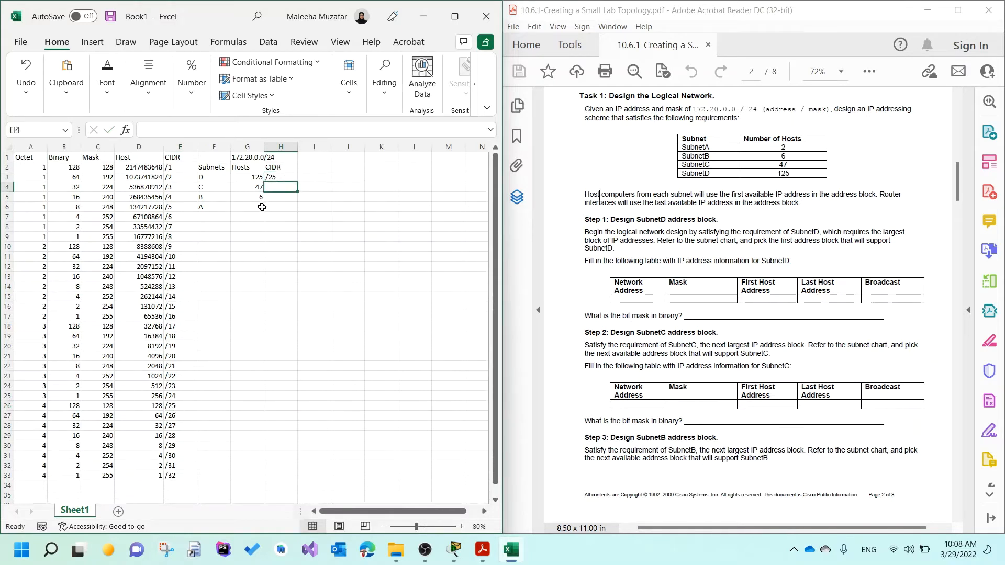
Find the address block for subnet C's 47 hosts in the chart and enter its prefix /26 in H4
left_click(246, 190)
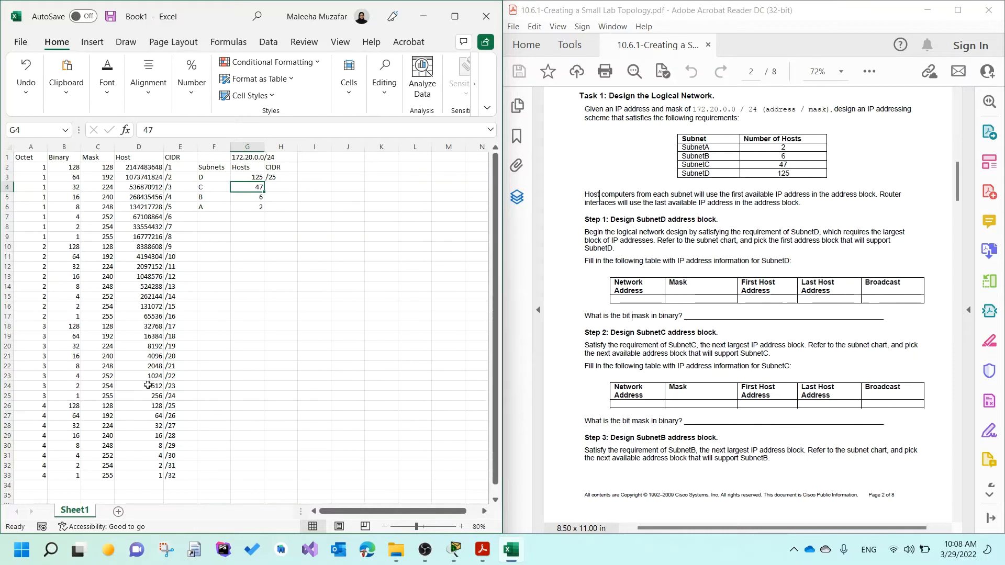
left_click(147, 417)
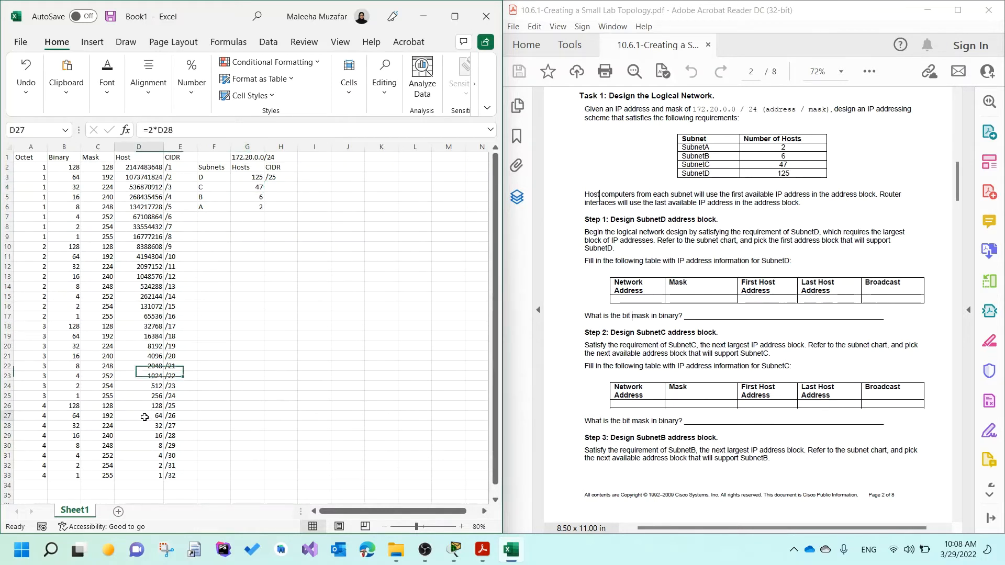
left_click(144, 424)
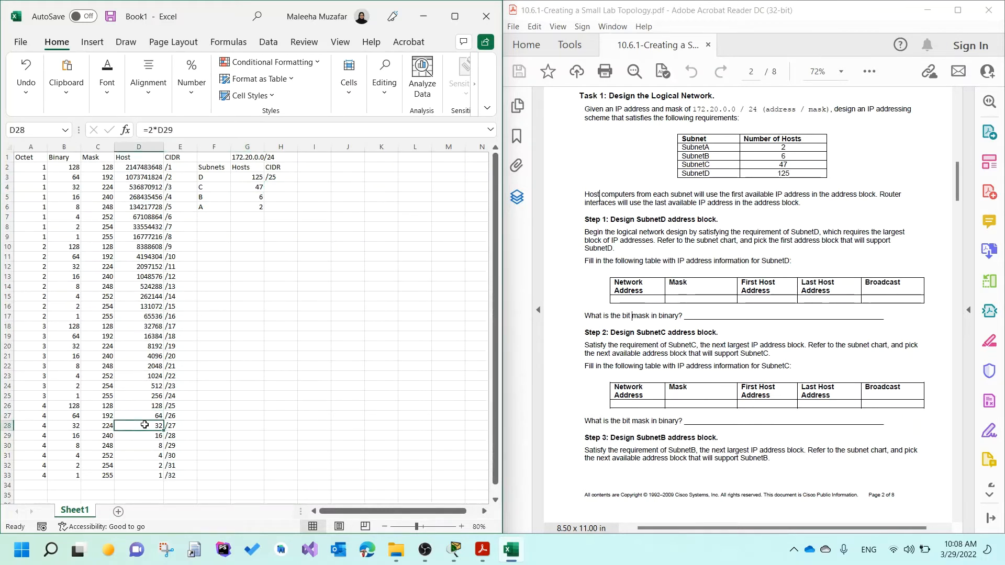
left_click(143, 414)
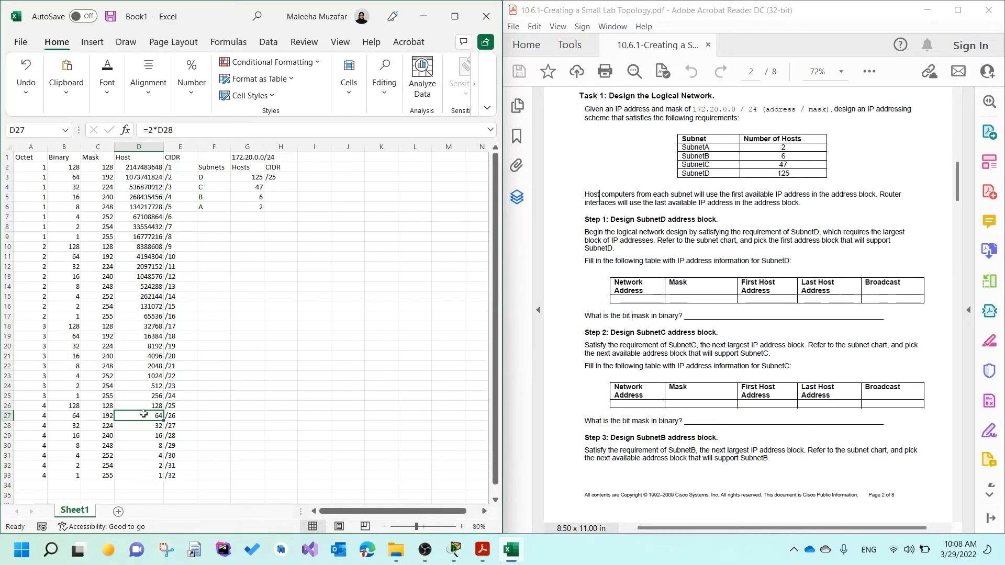
left_click(189, 413)
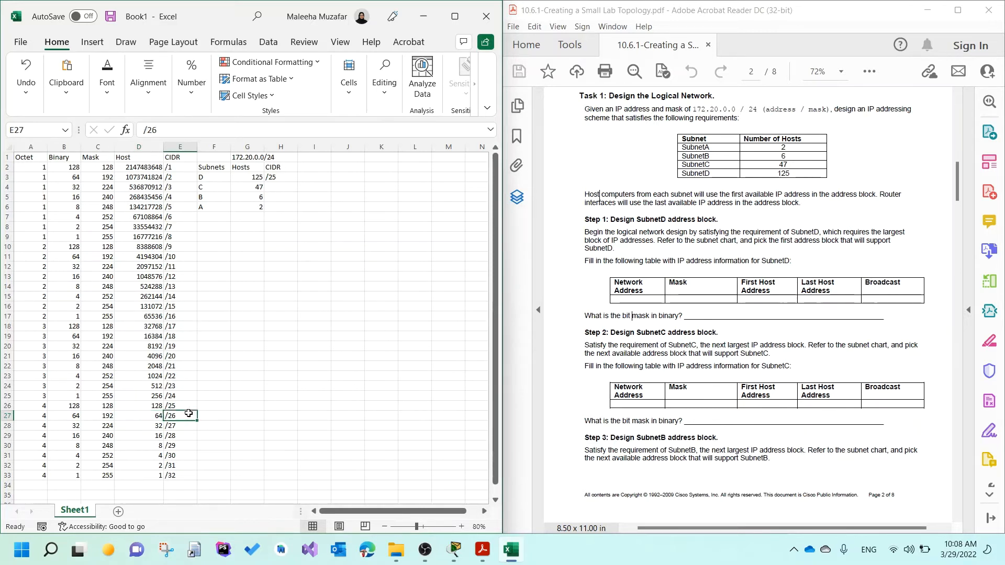
left_click(291, 186)
type("/26")
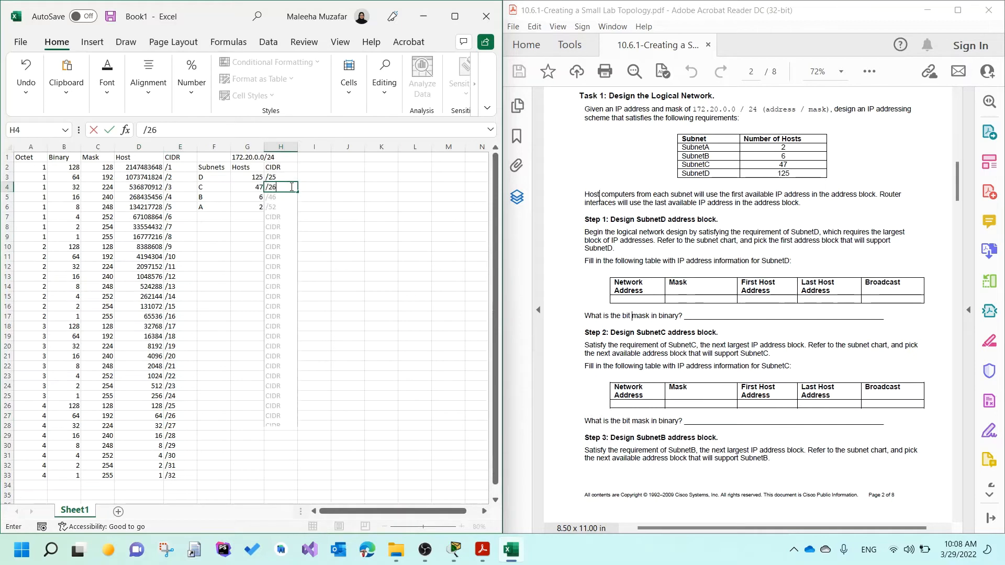
left_click(346, 205)
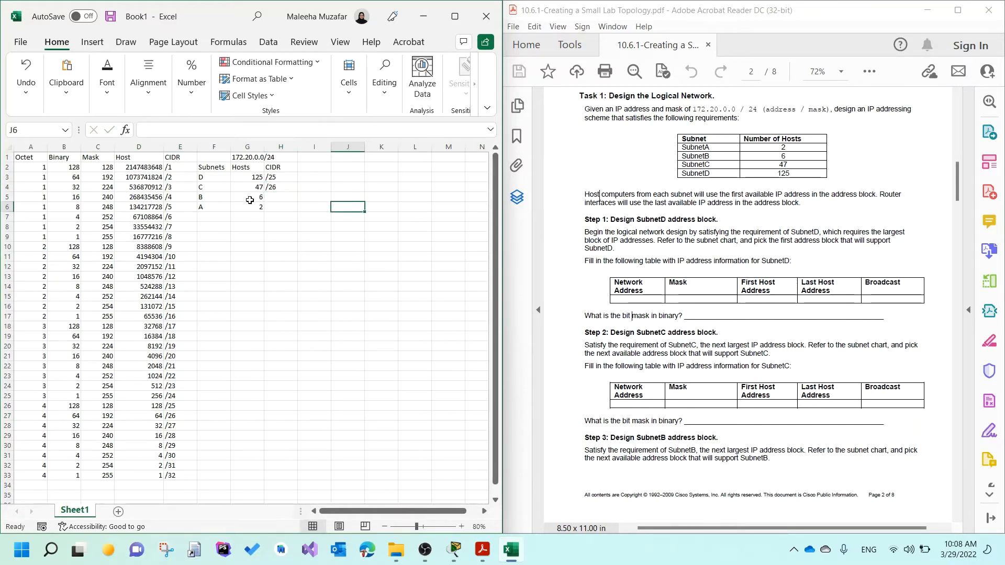
Find the address block for subnet B's 6 hosts in the chart and enter its prefix /29 in H5
left_click(256, 198)
left_click(138, 446)
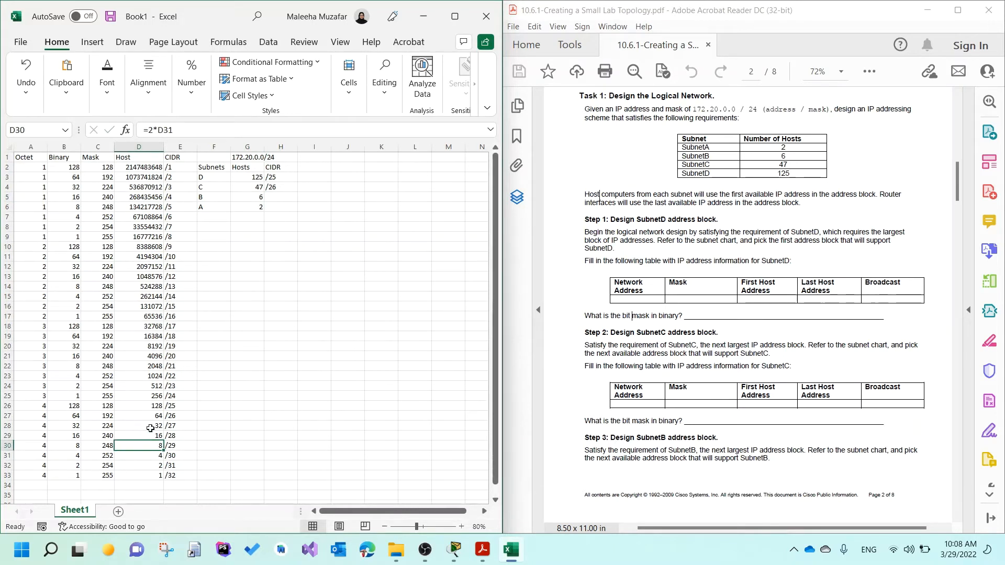
left_click(191, 447)
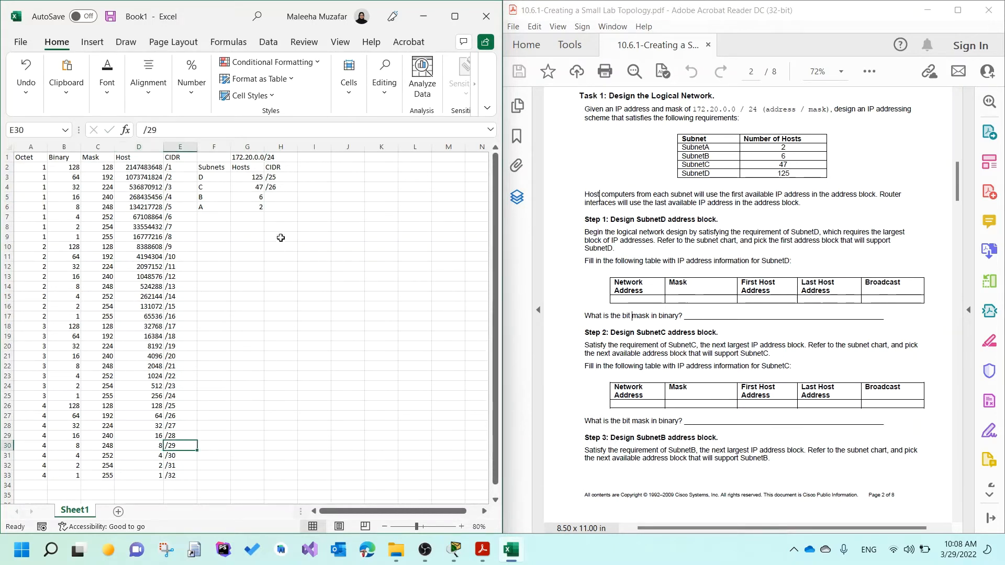
double_click(279, 198)
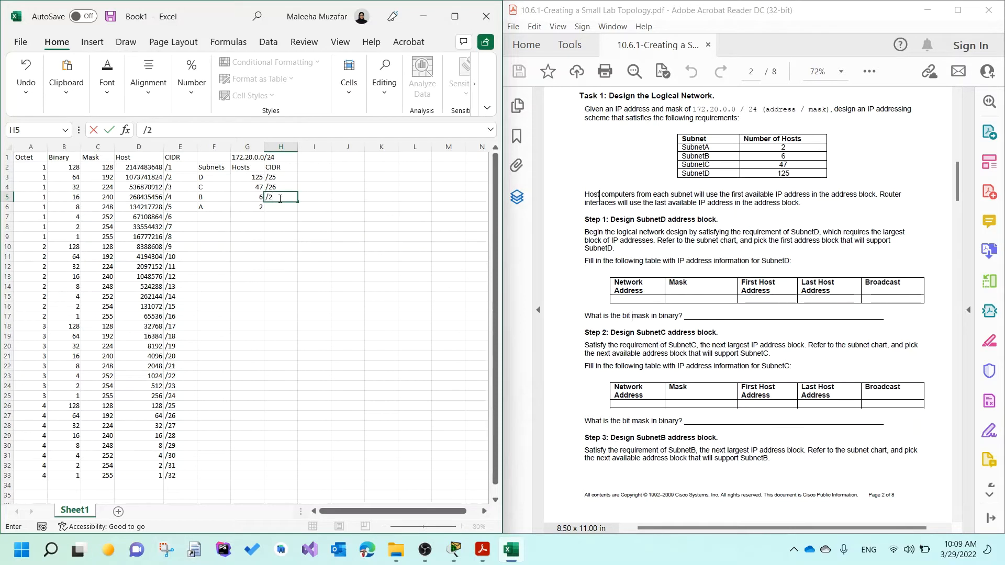
type("/29")
key("Return")
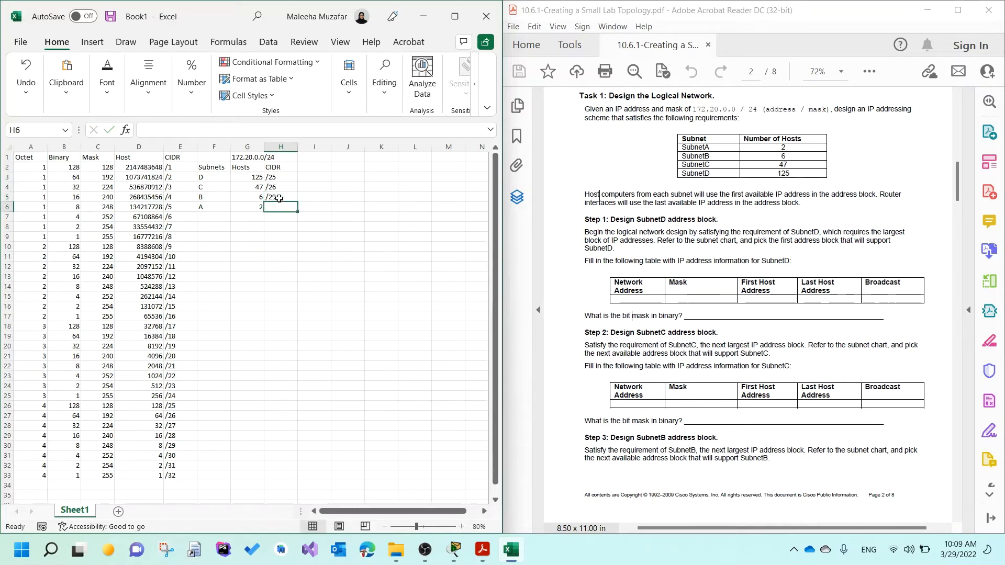
Enter the prefix /30 for subnet A in H6
double_click(277, 204)
type("/")
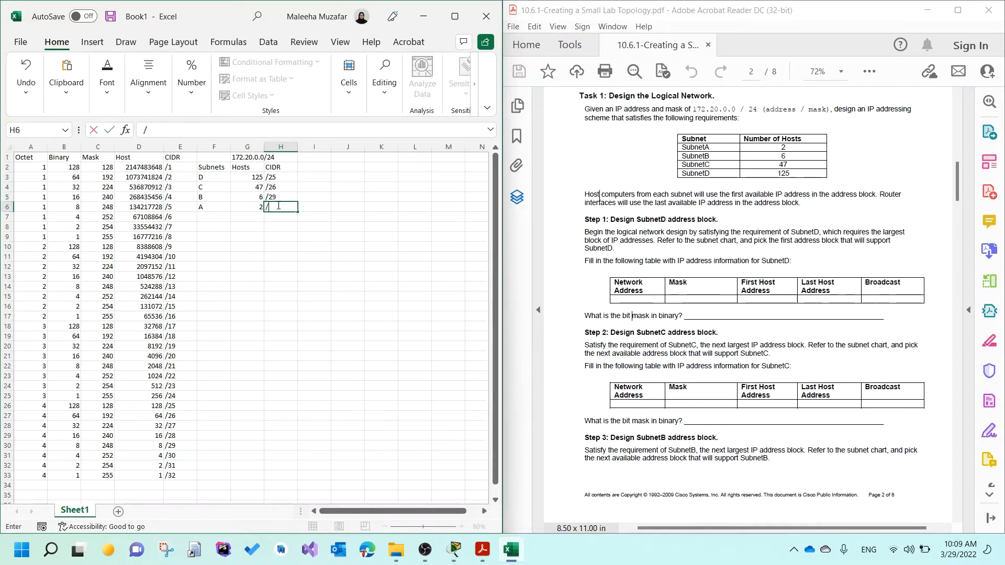
type("30")
left_click(295, 269)
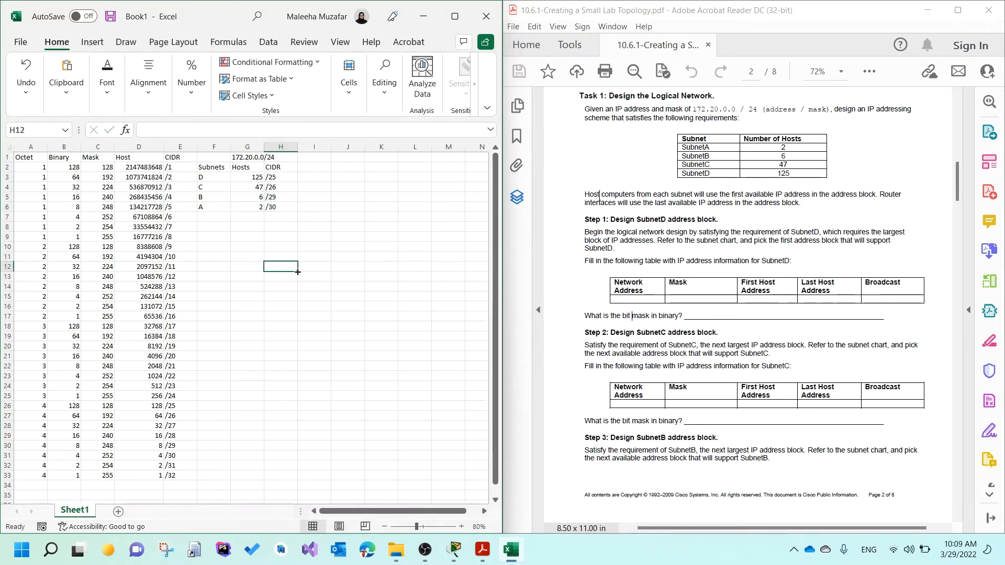
left_click(150, 465)
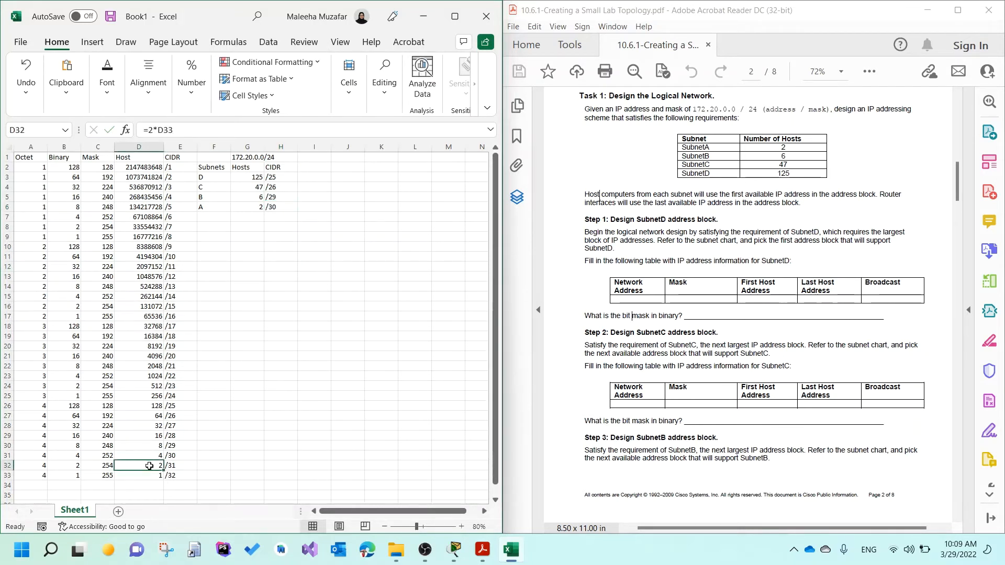
left_click(192, 468)
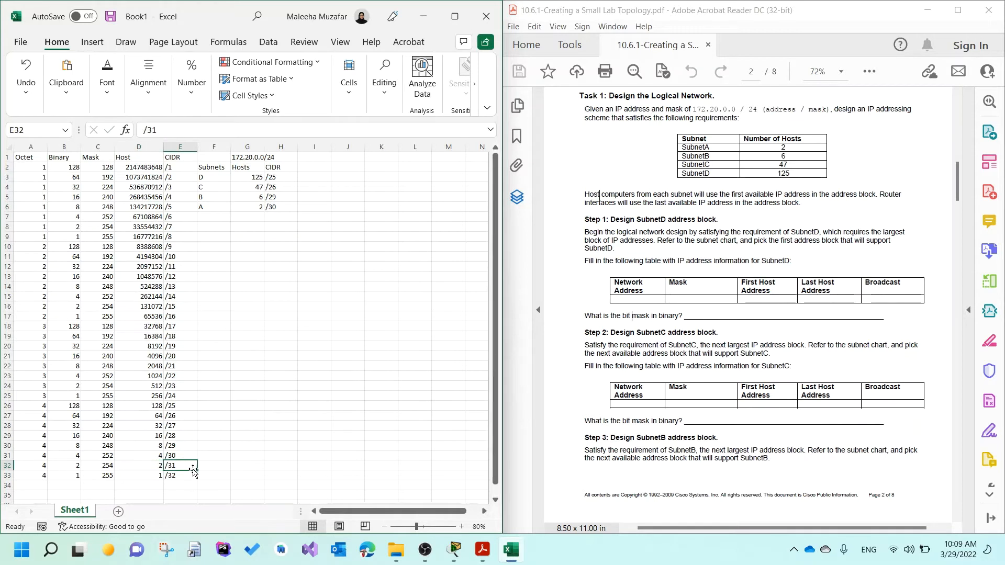
Add the column headings Network in I2, Mask in J2 and Broadcast in K2 beside the subnet CIDR column
left_click(305, 169)
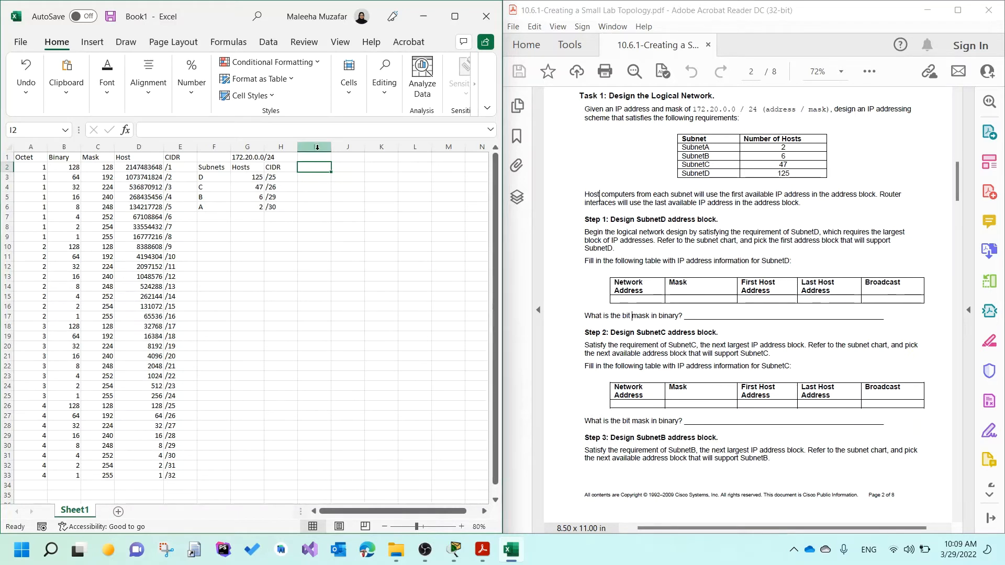
type("Network")
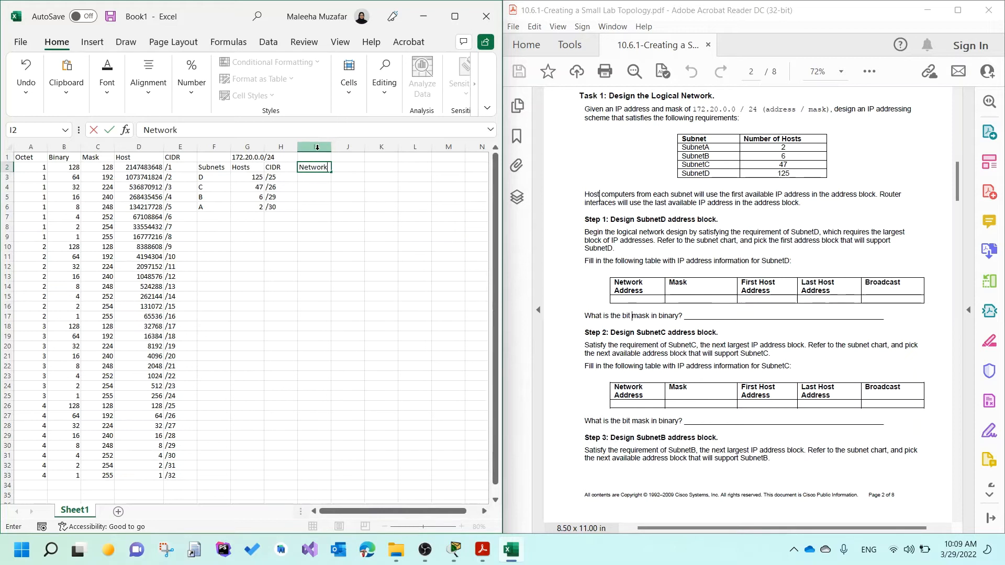
left_click(361, 172)
type("Mask")
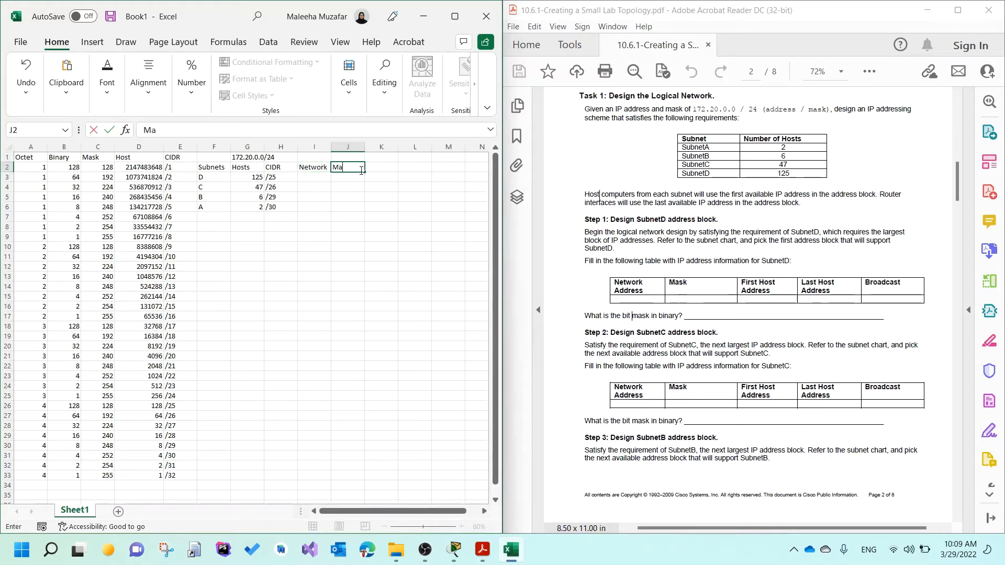
left_click(390, 172)
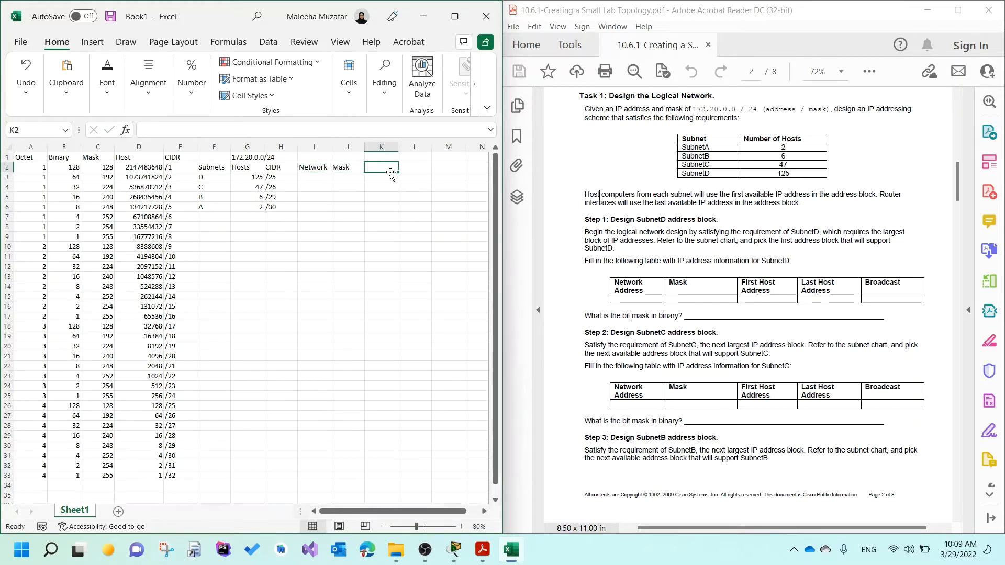
type("Broadcat")
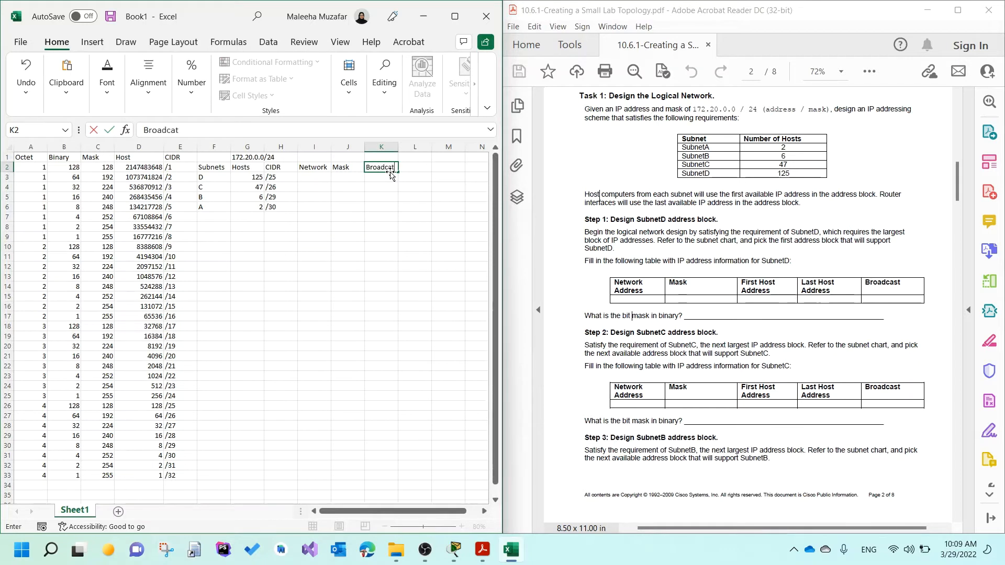
type("st")
key("BackSpace")
key("BackSpace")
type("st")
Add the headings F.IP in L2 and L.IP in M2 for the first and last host addresses
left_click(417, 168)
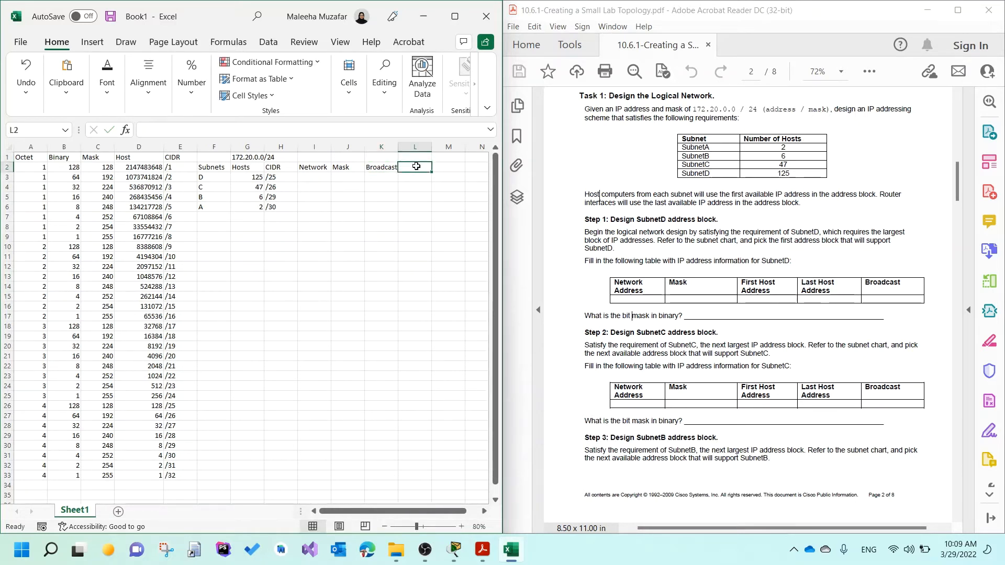
type("F.IP")
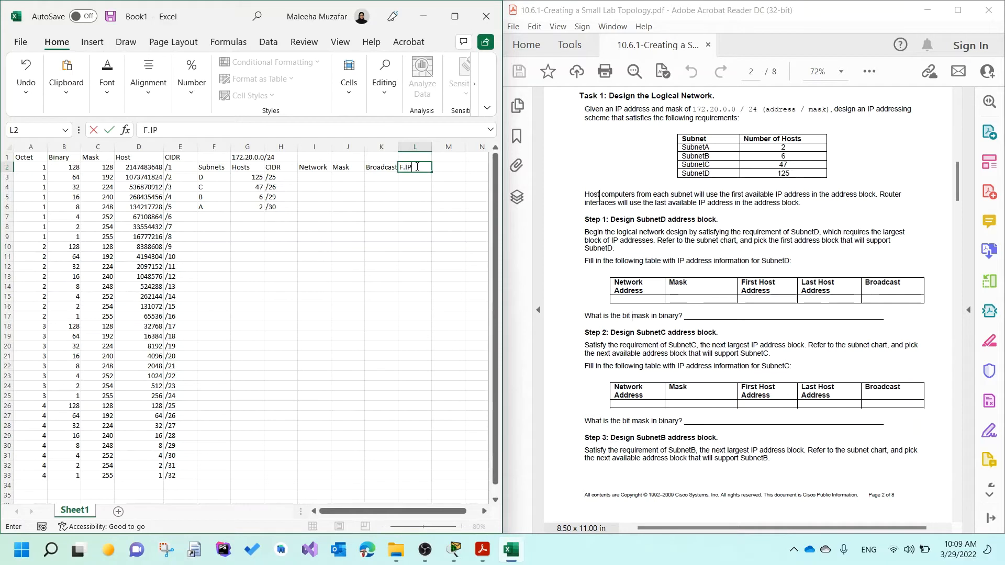
key("Tab")
type("L.IP")
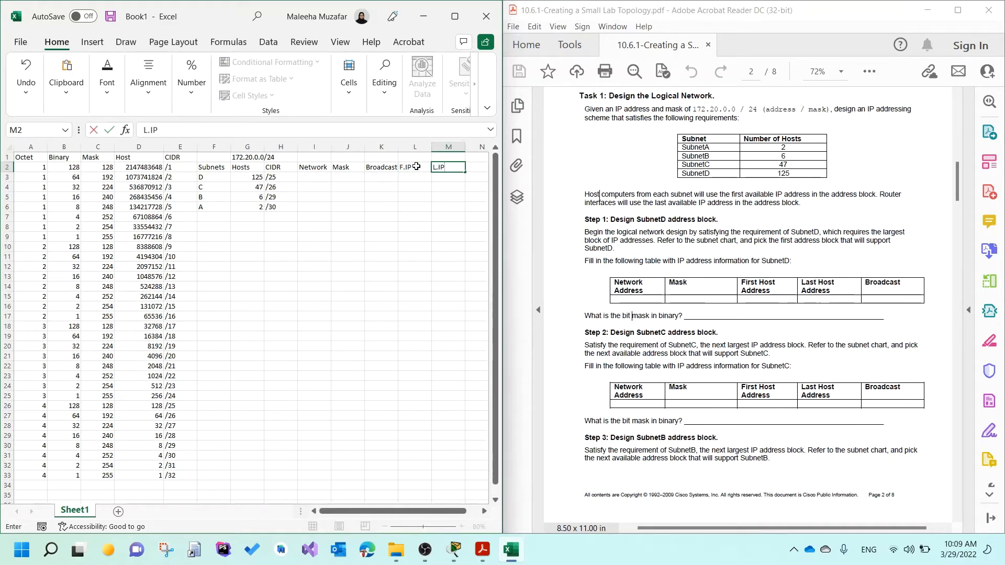
left_click(402, 237)
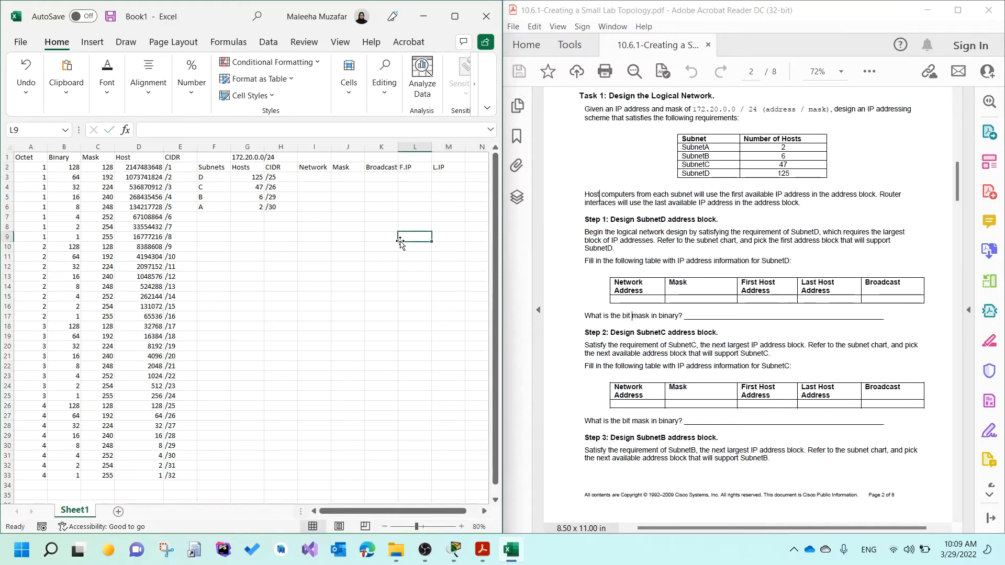
Enter 172.20.0.0 as subnet D's network address in I3 and widen the Network column to fit full addresses
left_click(308, 177)
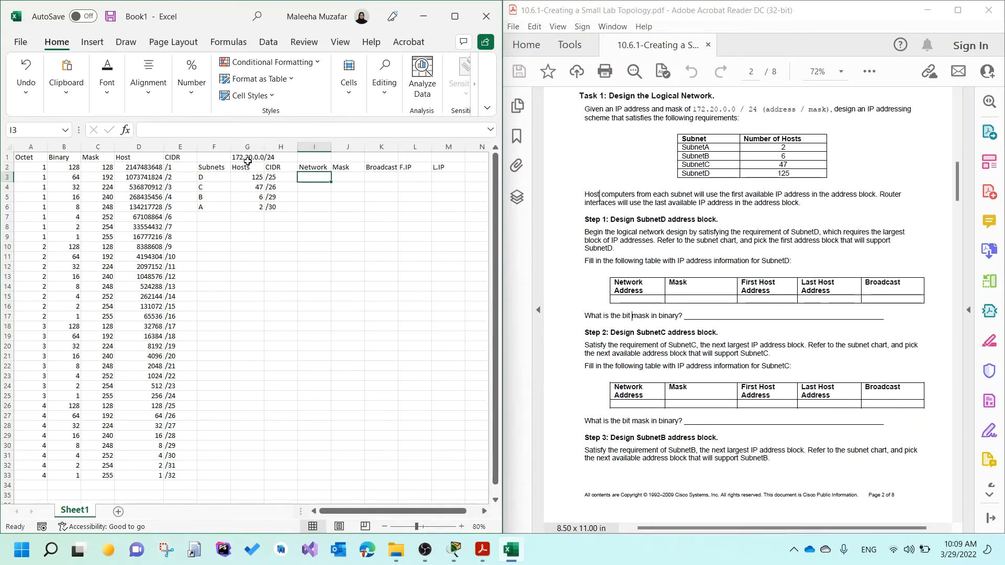
type("172")
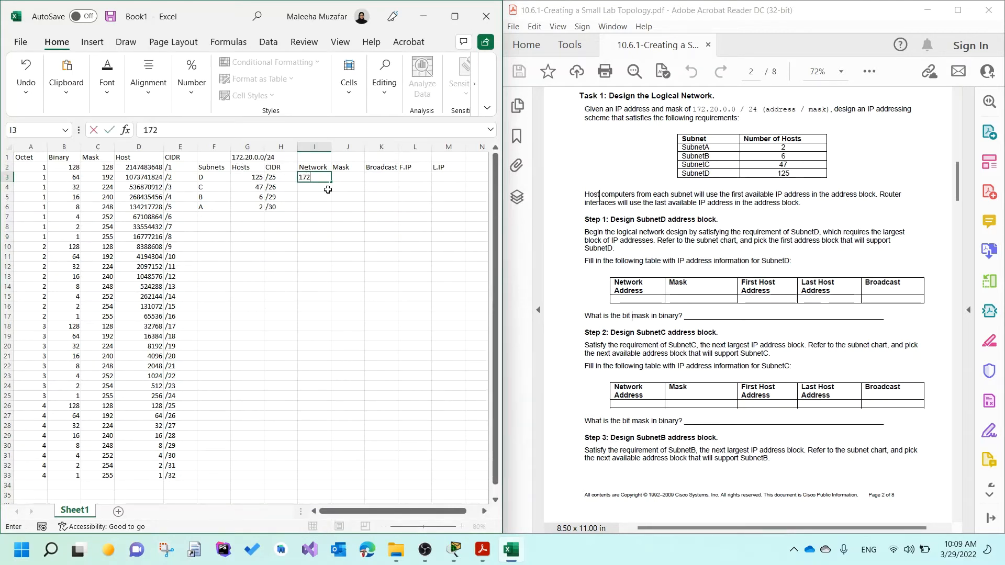
type(".20.0.0")
key("Return")
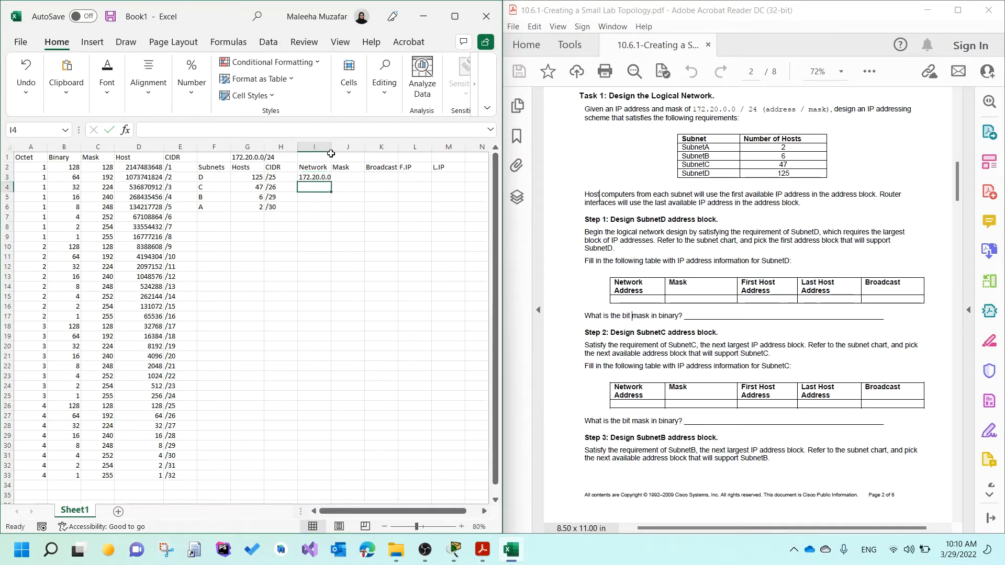
left_click_drag(332, 147, 345, 147)
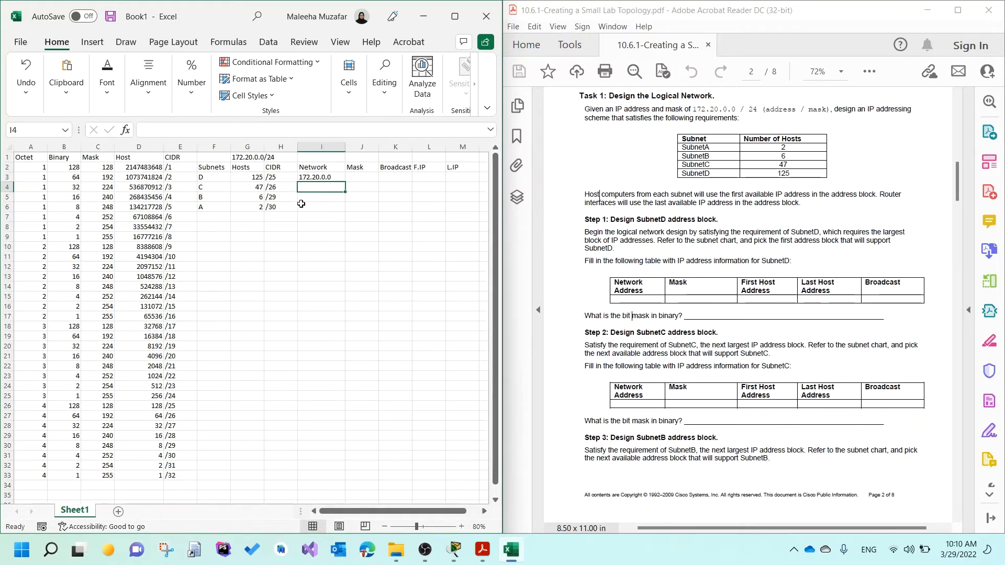
Using the /25 row of the reference table for the block size, enter 172.20.0.128 as subnet C's network address
left_click(283, 180)
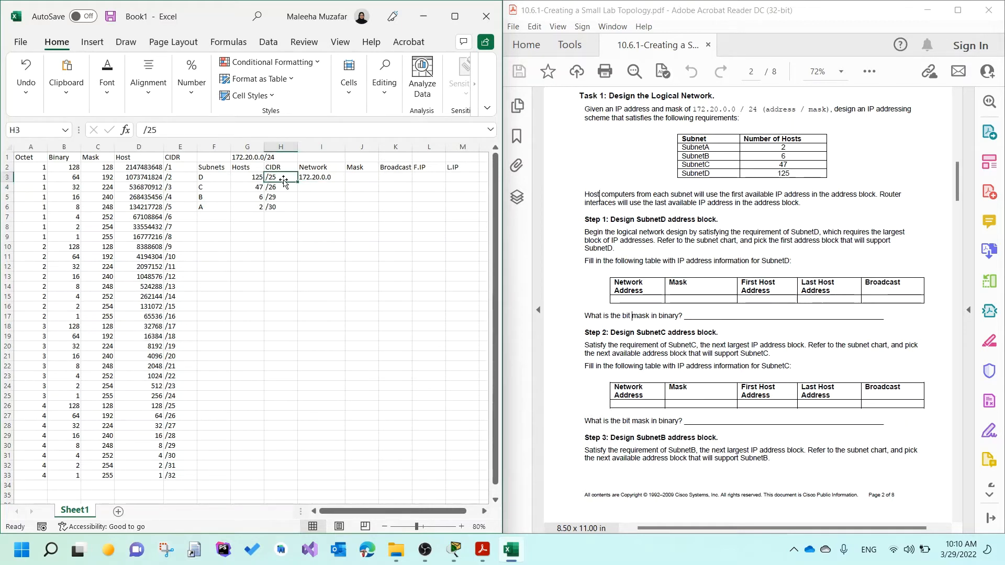
left_click(175, 406)
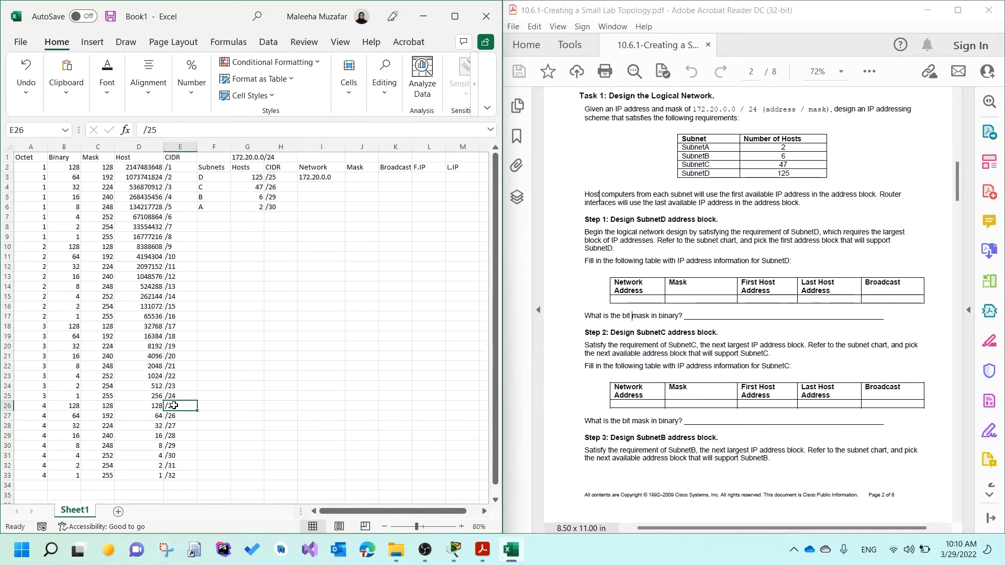
left_click(62, 406)
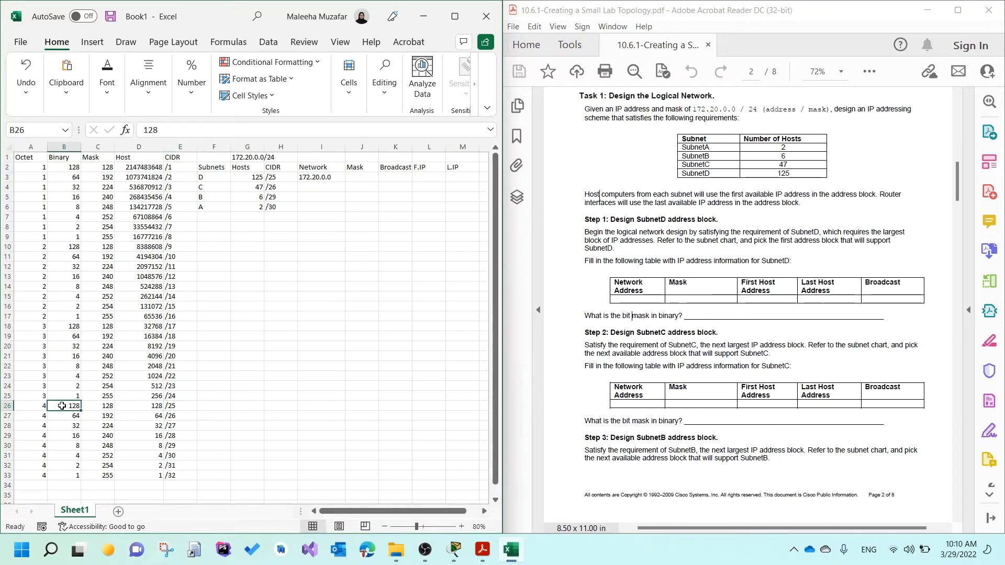
left_click(33, 408)
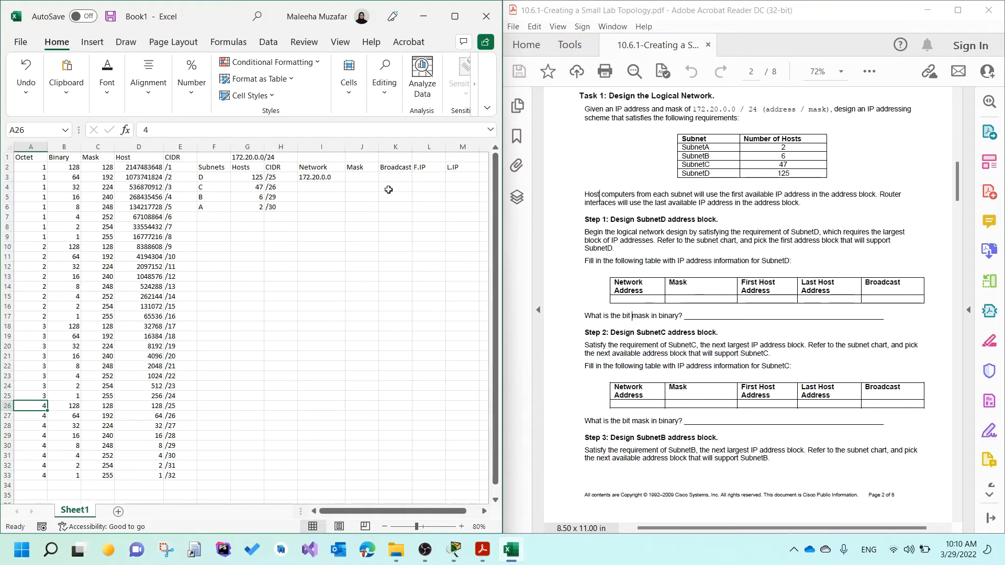
left_click(312, 190)
type("172")
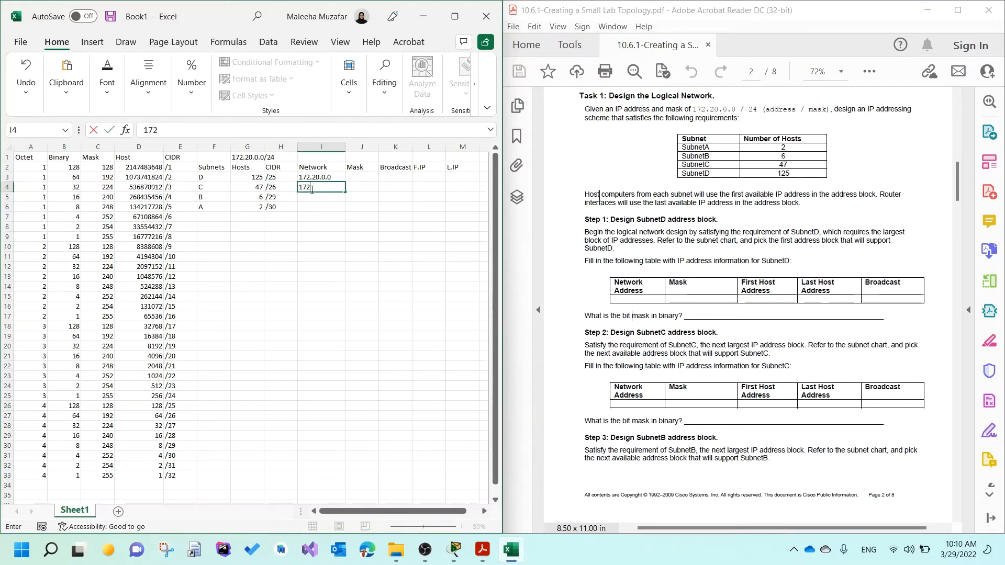
type(".20.0.128")
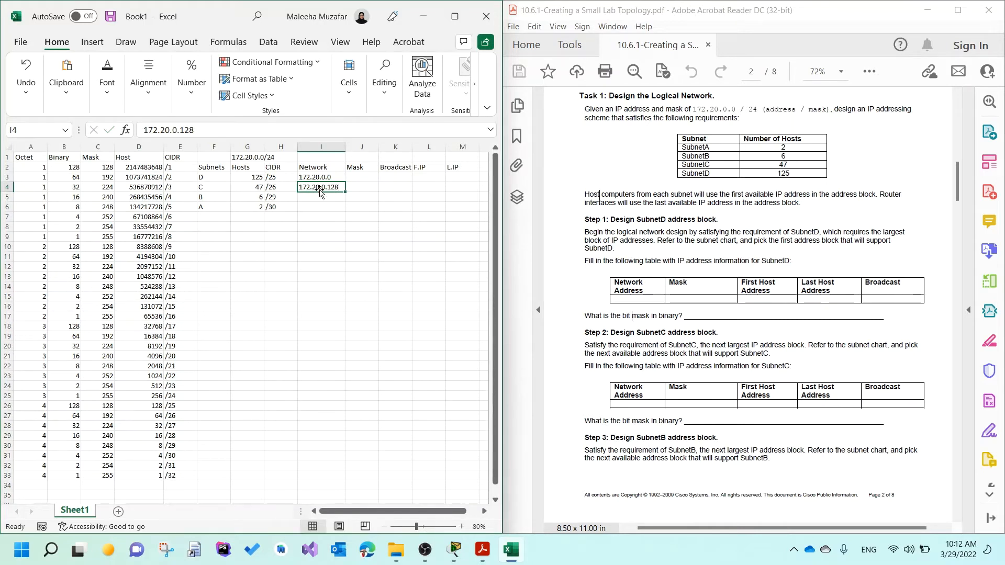
Using the /26 row of the reference table for the block size, enter 172.20.0.192 as subnet B's network address
left_click(321, 196)
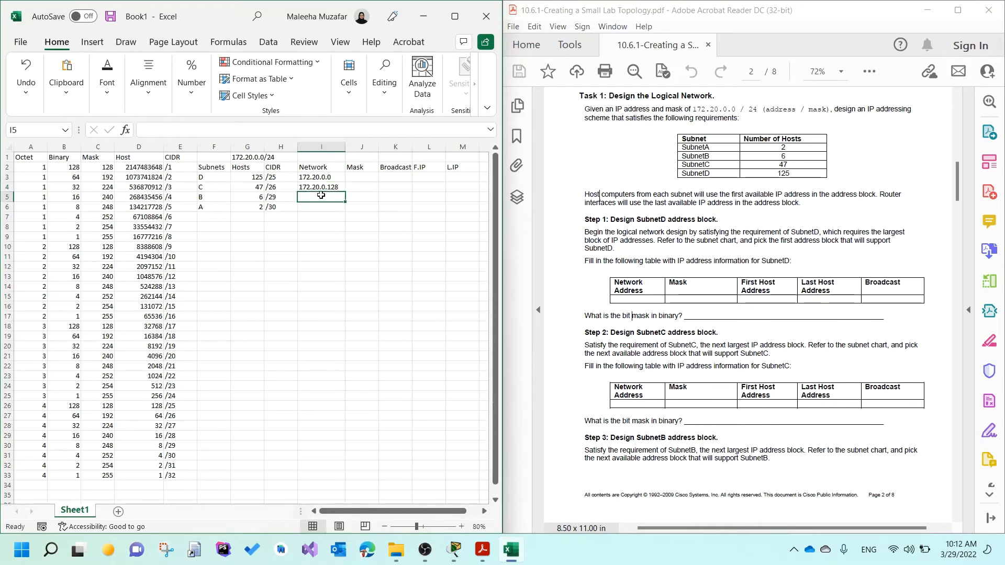
left_click(278, 187)
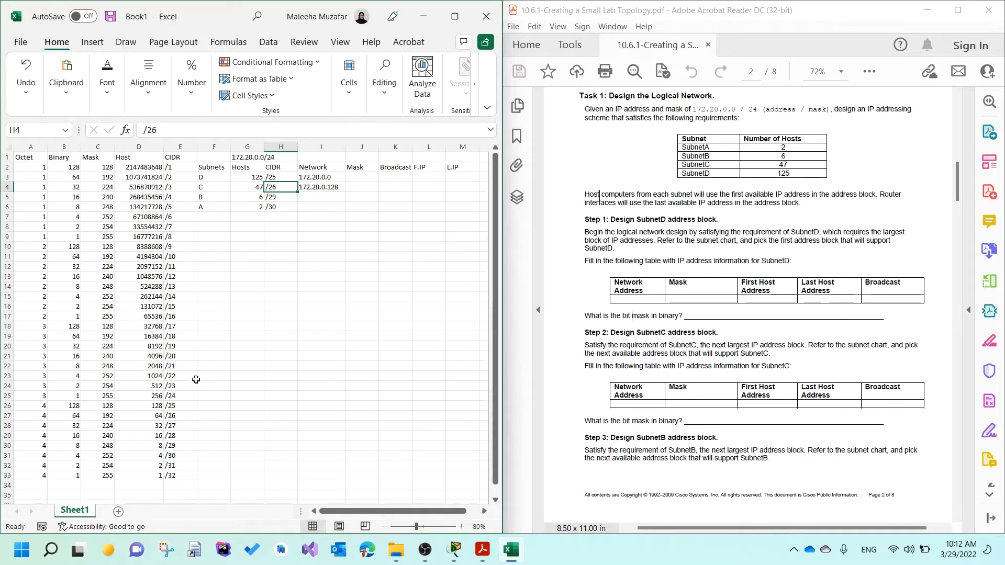
left_click(179, 418)
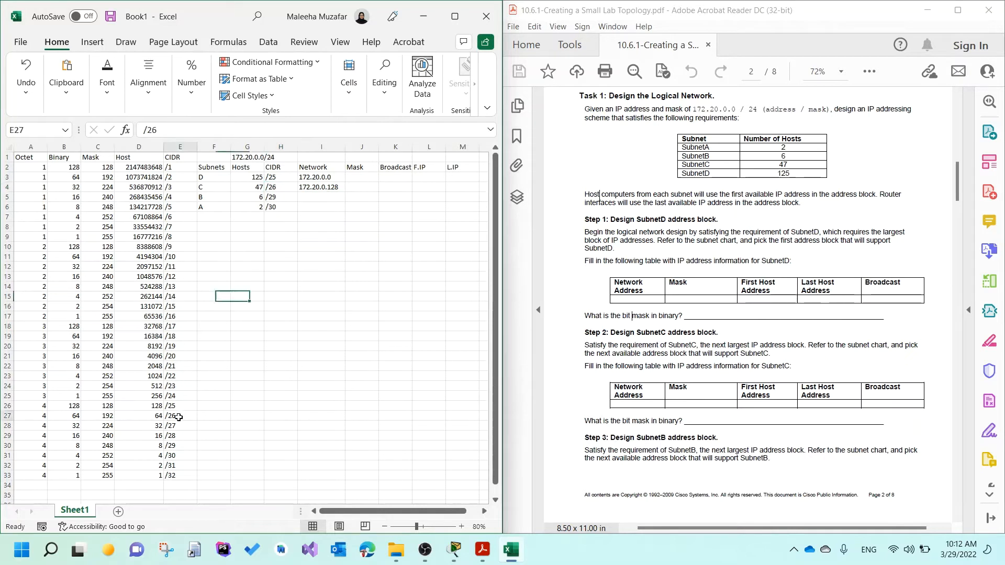
left_click(78, 418)
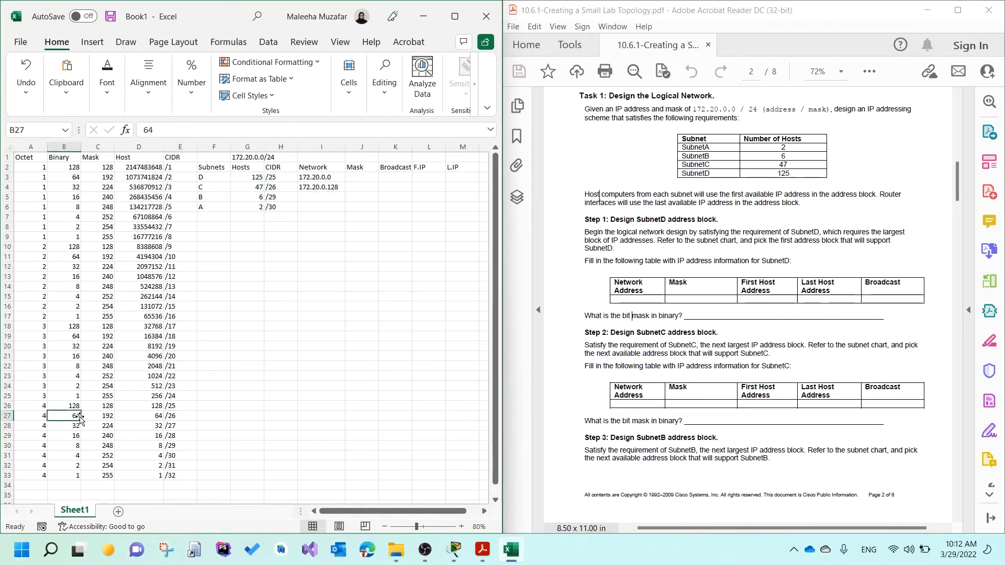
left_click(27, 414)
left_click(63, 420)
left_click(324, 196)
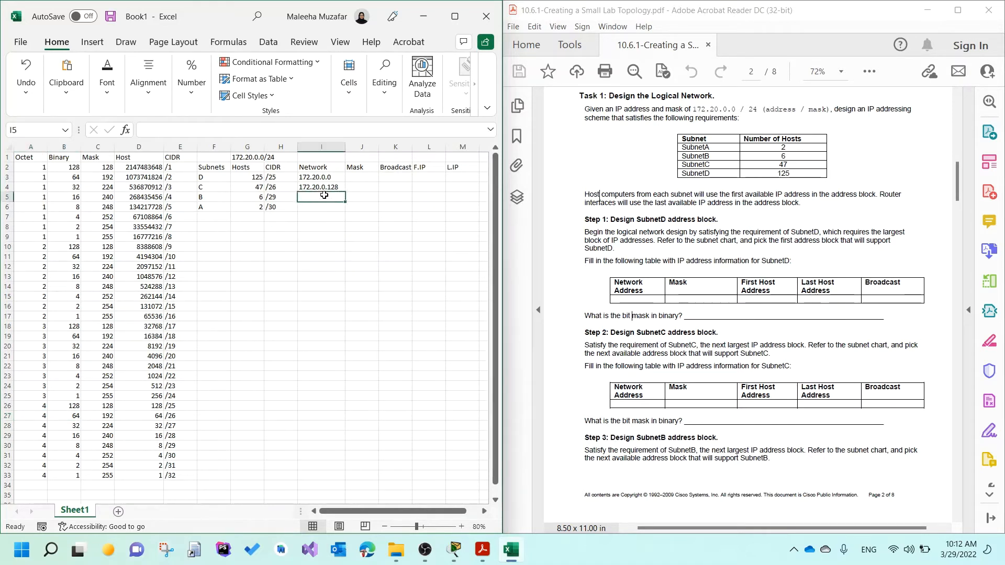
type("172.20.")
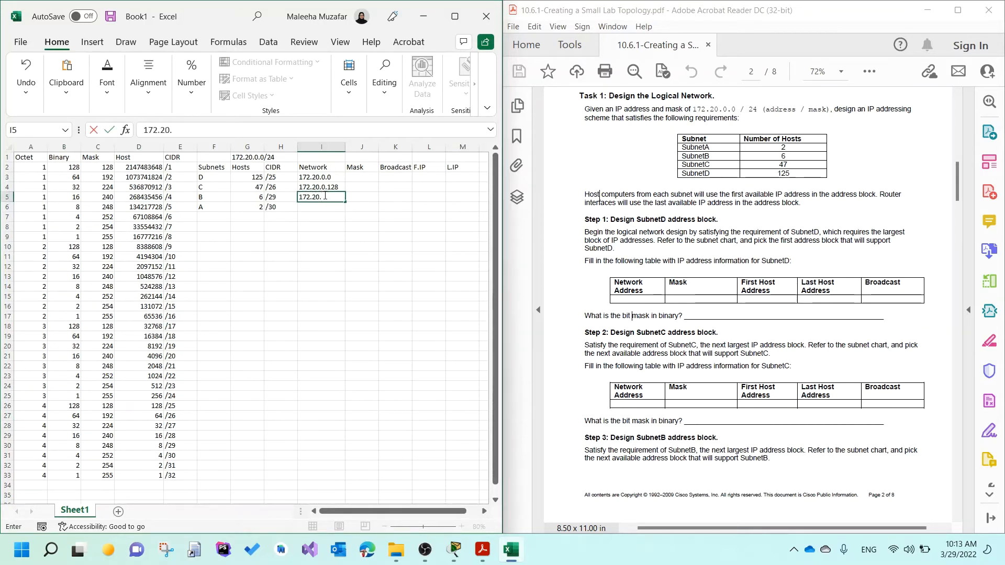
type("0.192")
key("Return")
Using the /29 row of the reference table for the block size, enter 172.20.0.200 as subnet A's network address
left_click(278, 198)
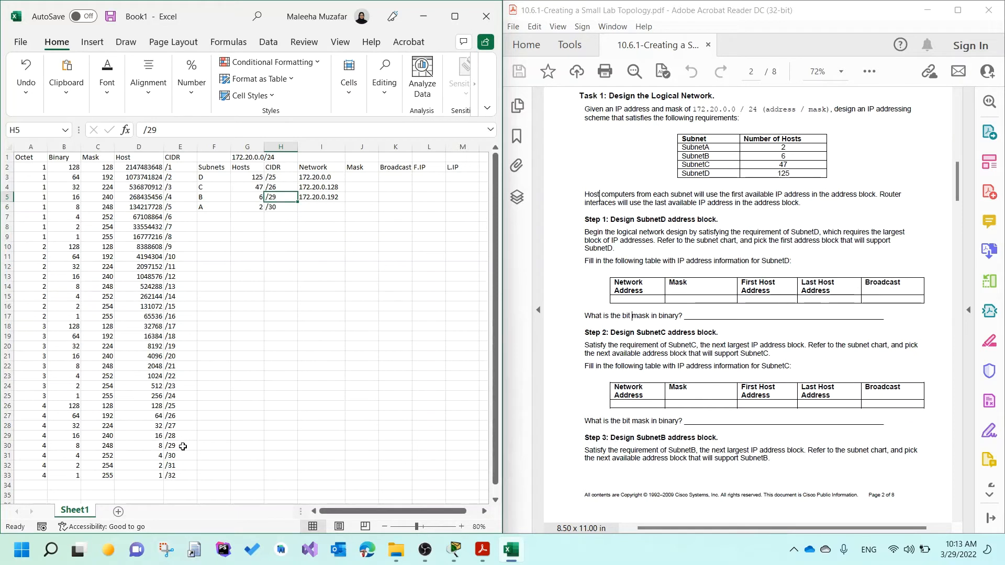
left_click(61, 446)
left_click(37, 447)
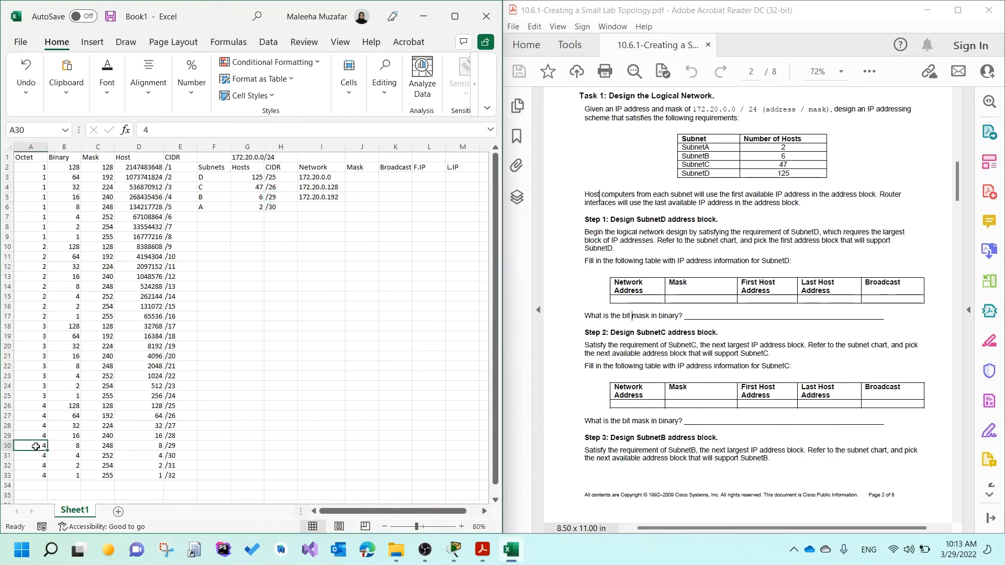
left_click(318, 210)
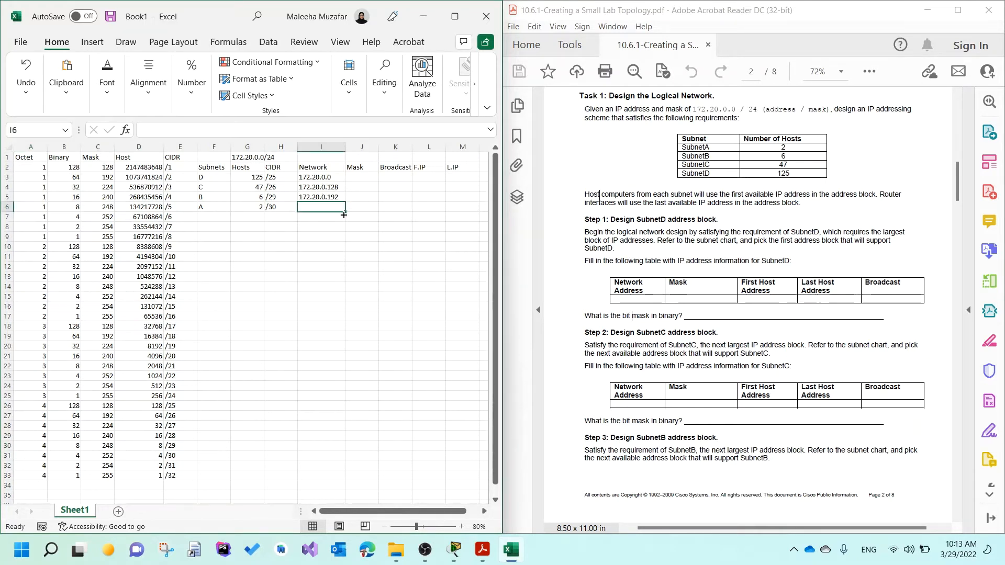
type("172")
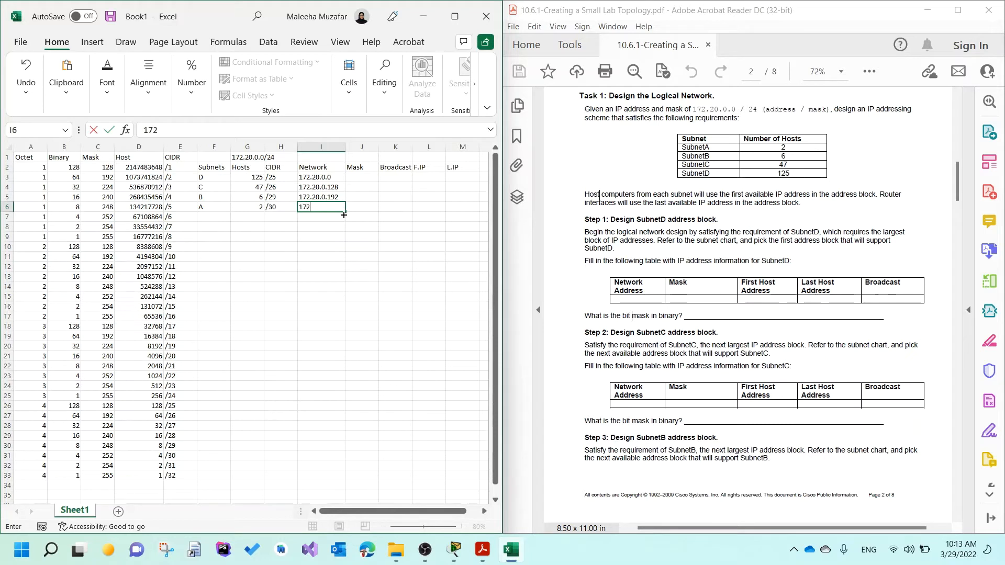
type(".20.0.200")
key("Return")
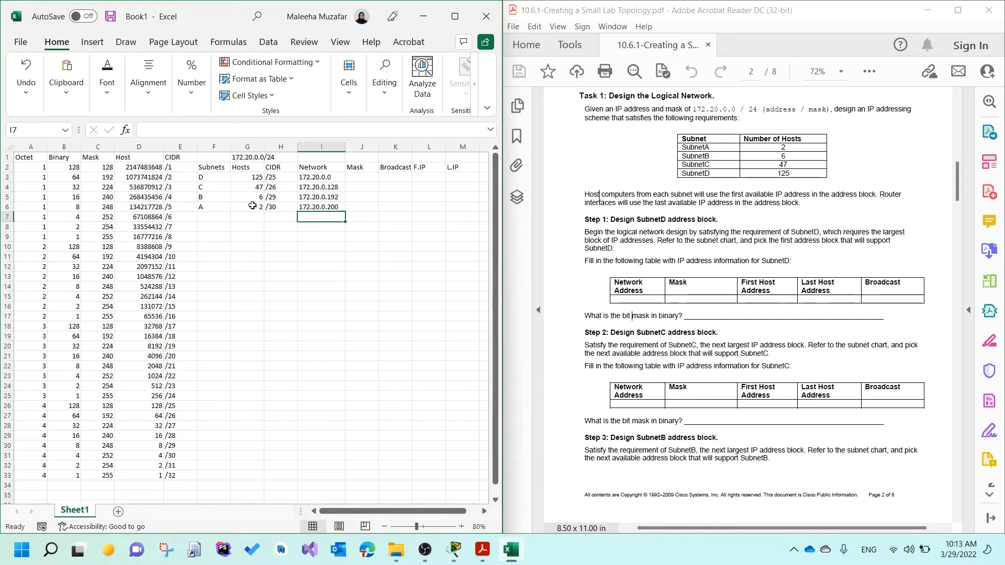
Using the /30 row's block size, enter 172.20.0.204 below subnet A as the next free network address
left_click(279, 208)
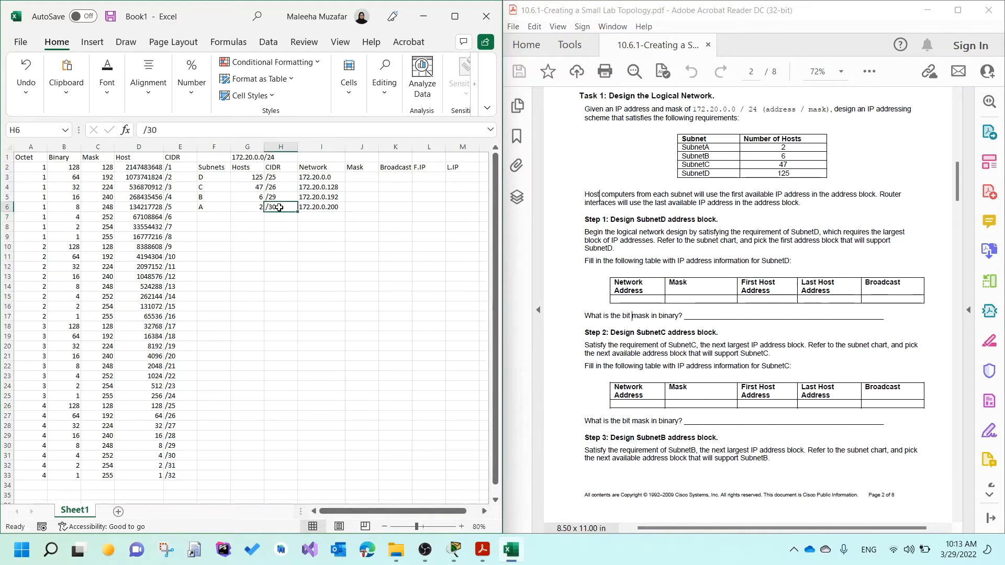
left_click(175, 455)
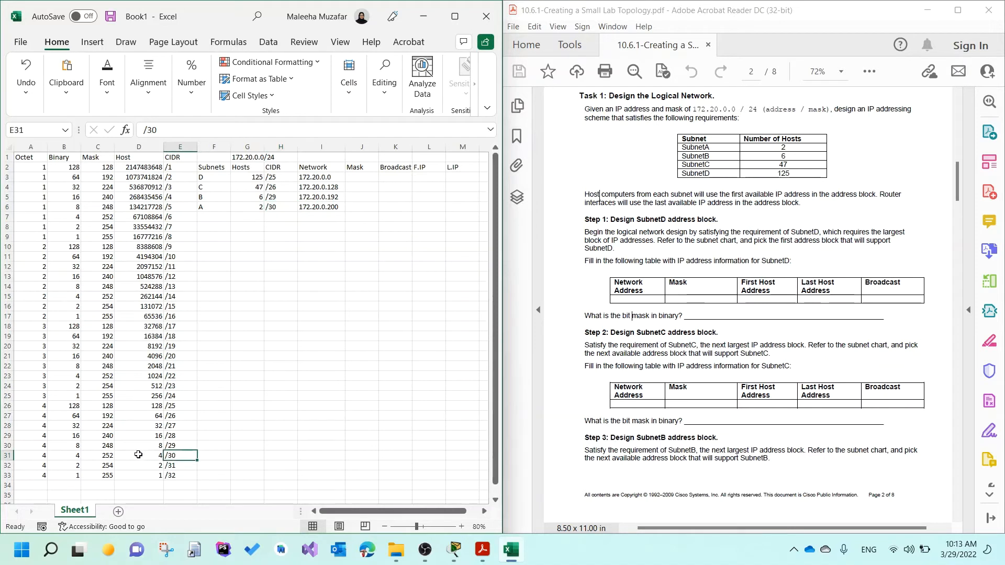
left_click(81, 456)
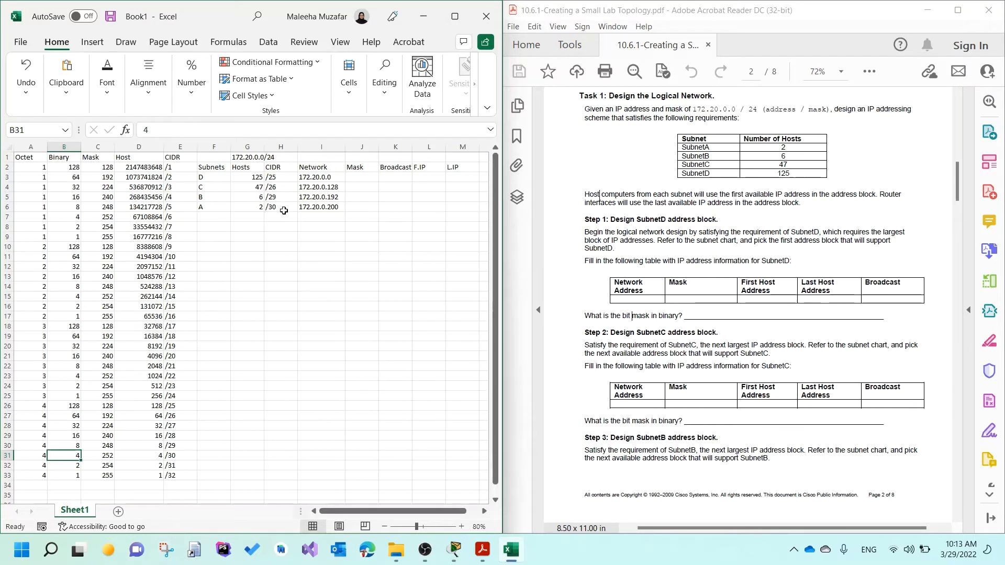
left_click(315, 215)
type("17")
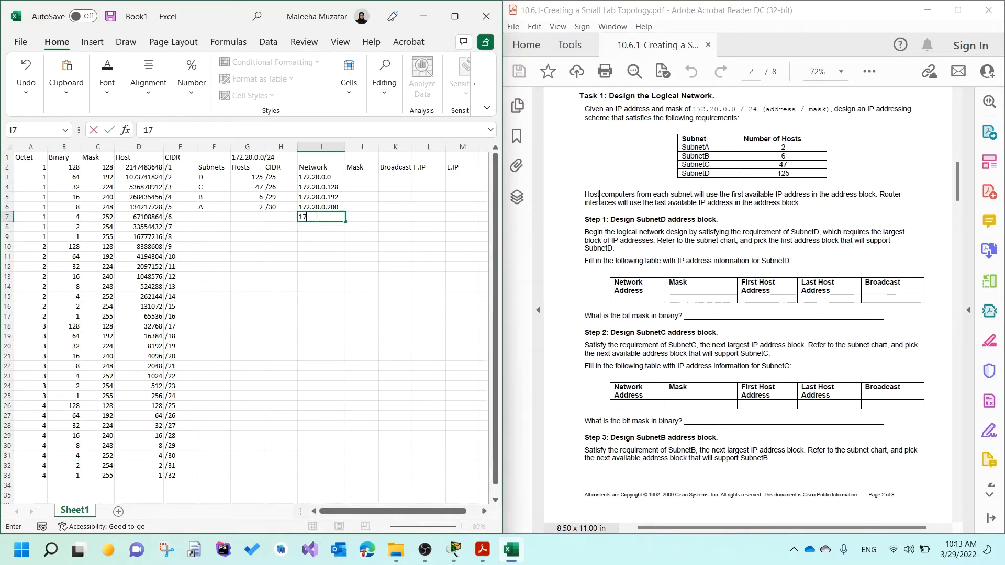
type("2.20.0.204")
left_click(376, 256)
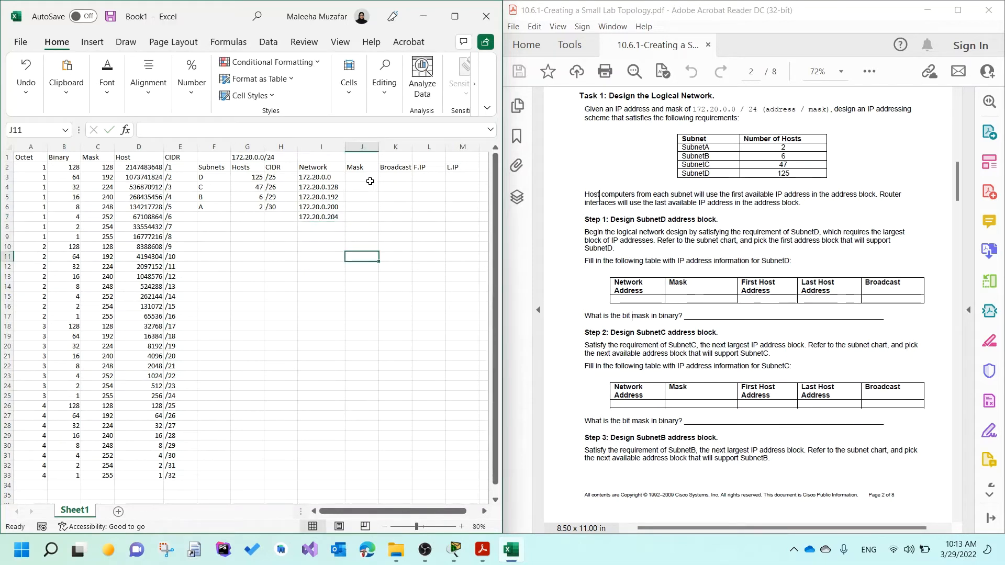
Widen the subnet table's Mask column and narrow its Subnets, Hosts and CIDR columns
left_click_drag(378, 150, 378, 151)
left_click_drag(399, 149, 399, 150)
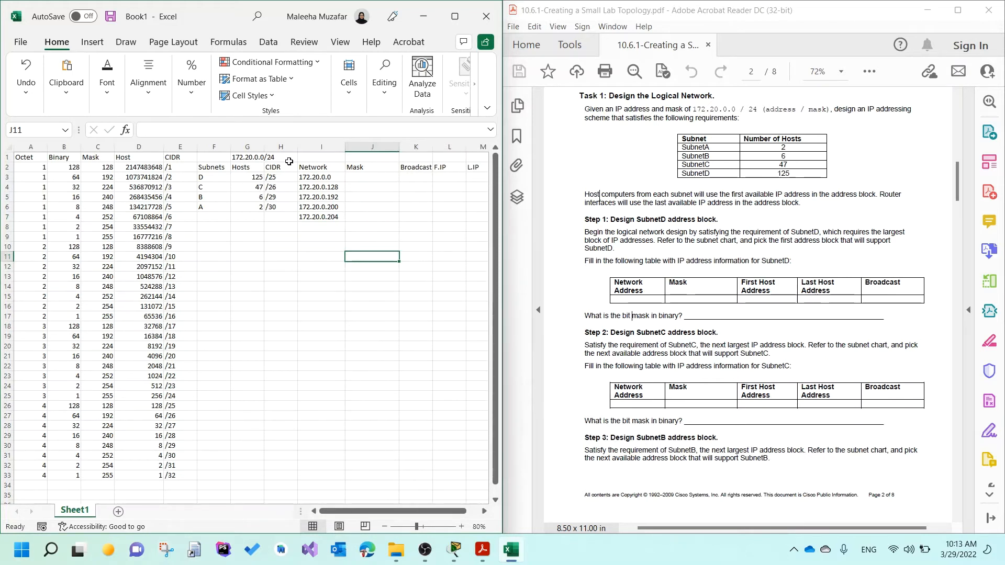
left_click_drag(298, 147, 252, 148)
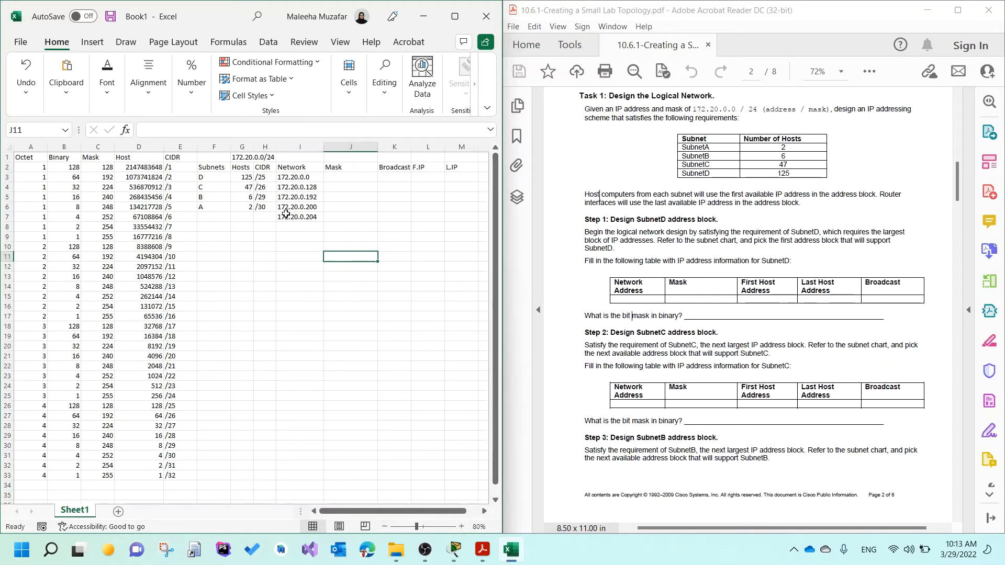
left_click(268, 180)
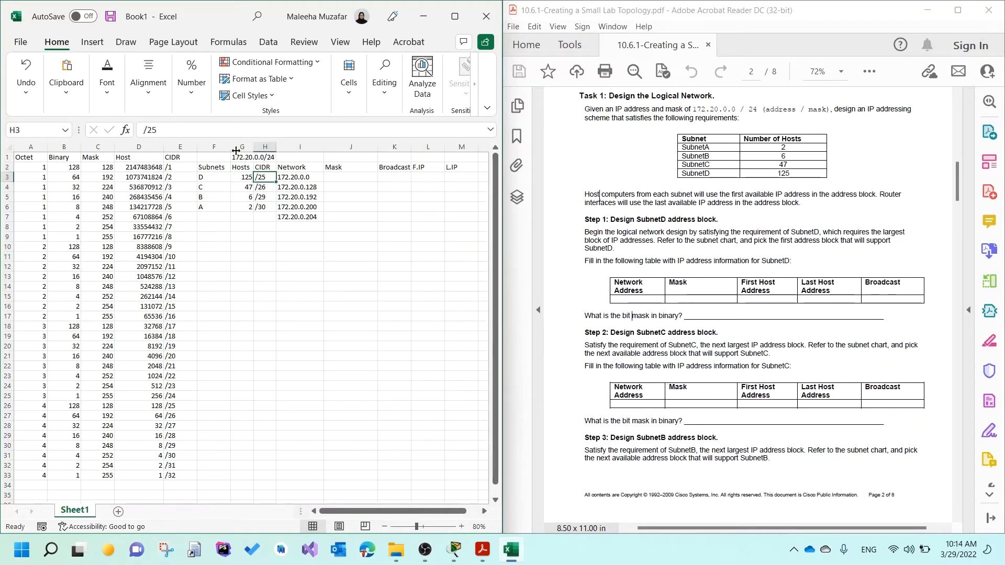
left_click_drag(231, 149, 223, 149)
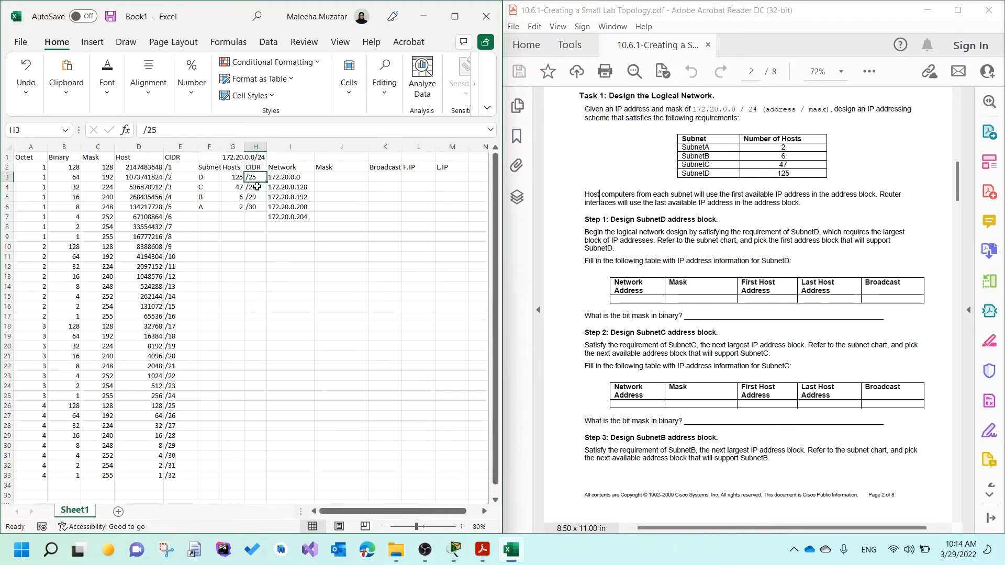
Look up the mask value and octet number in the reference table's /25 row for subnet D
left_click(179, 405)
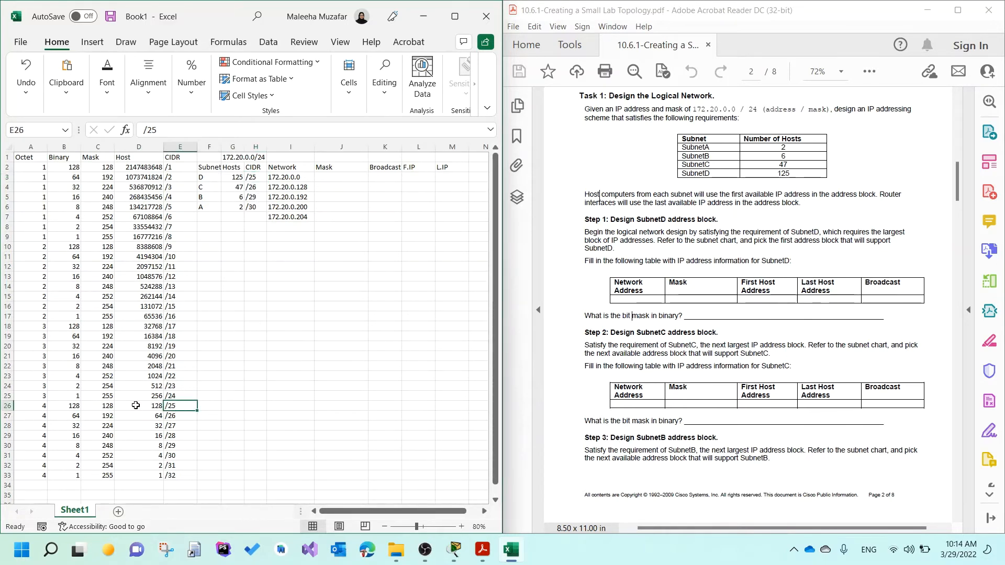
left_click(96, 407)
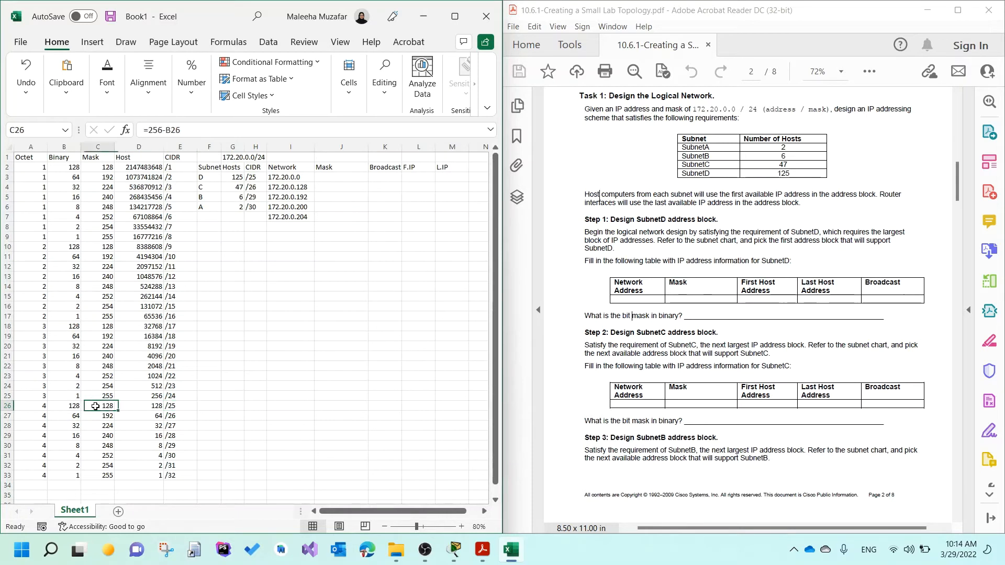
left_click(37, 406)
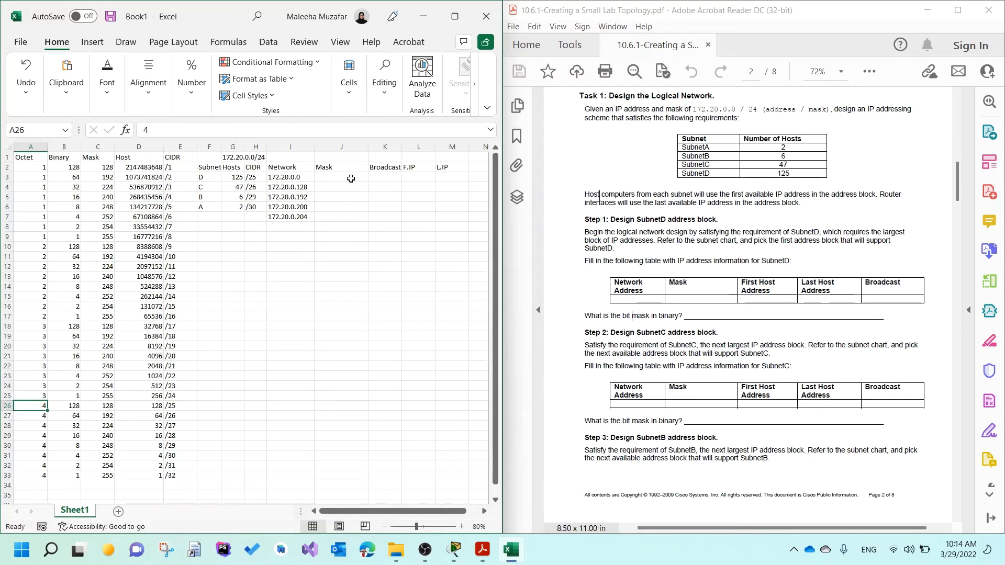
type("2")
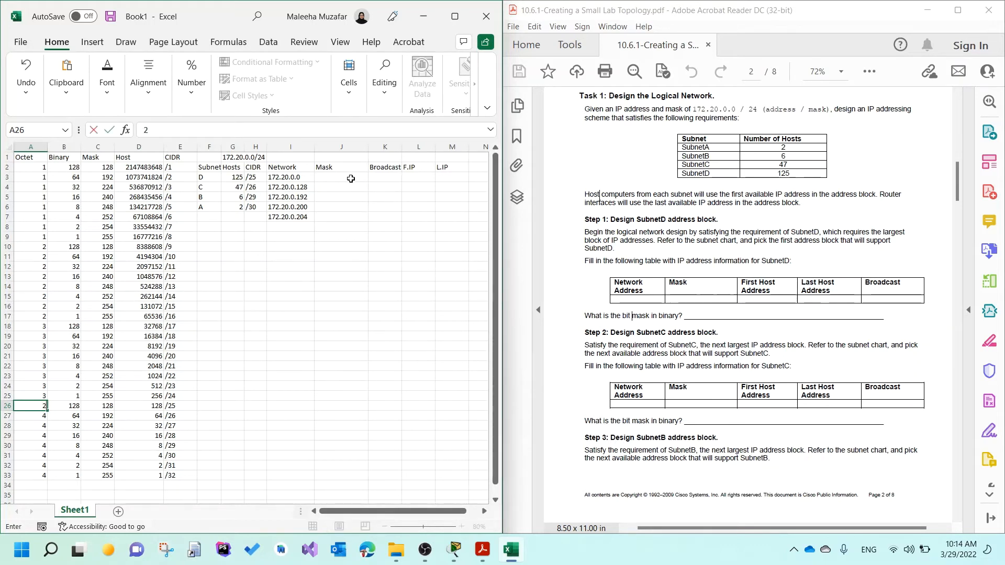
type("55")
left_click(351, 179)
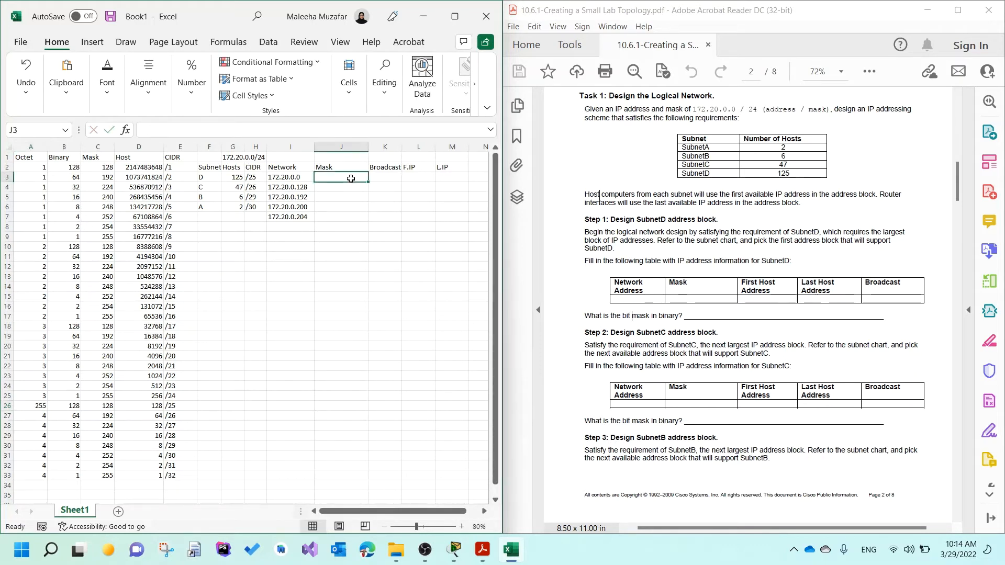
key("ctrl+z")
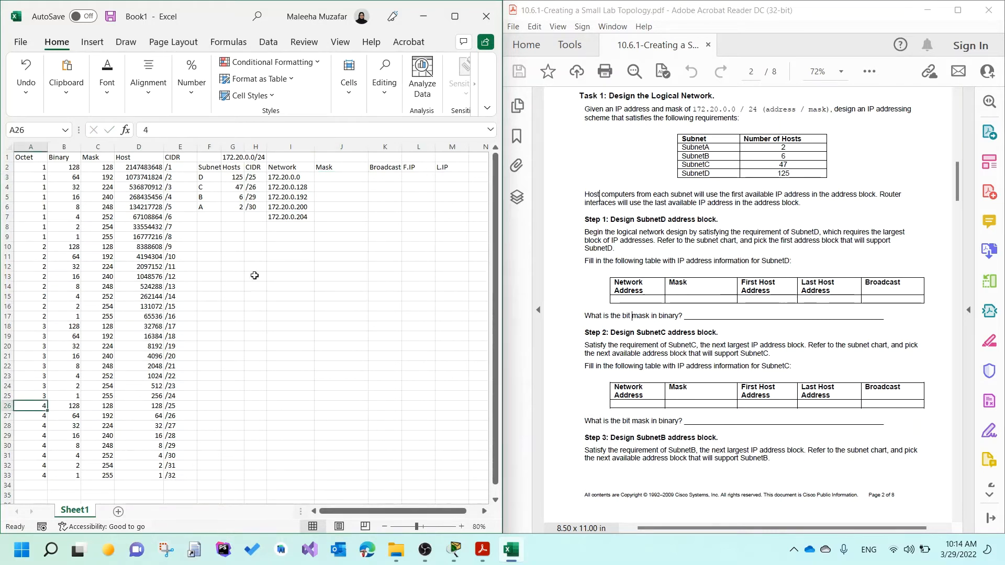
Enter 255.255.255.128 as subnet D's mask in the subnet table
left_click(334, 177)
type("255.")
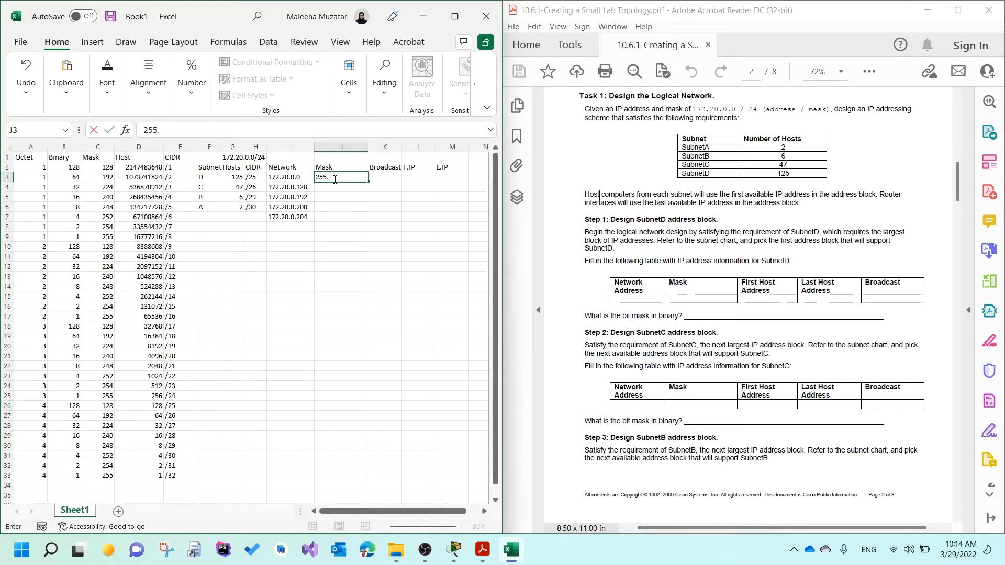
type("255.255.128")
left_click(349, 216)
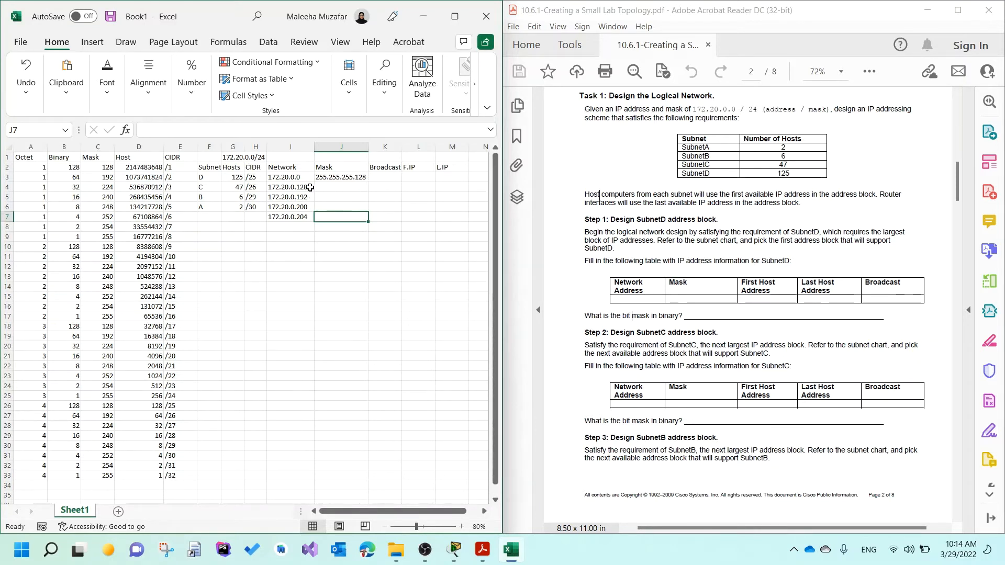
Using the /26 row of the reference table for the last octet, enter 255.255.255.192 as subnet C's mask
left_click(252, 187)
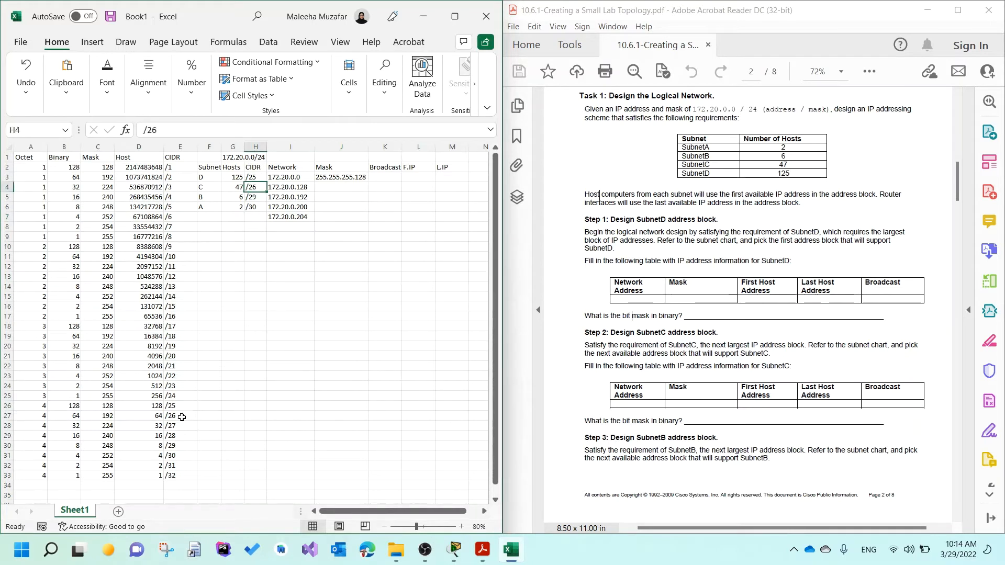
left_click(97, 415)
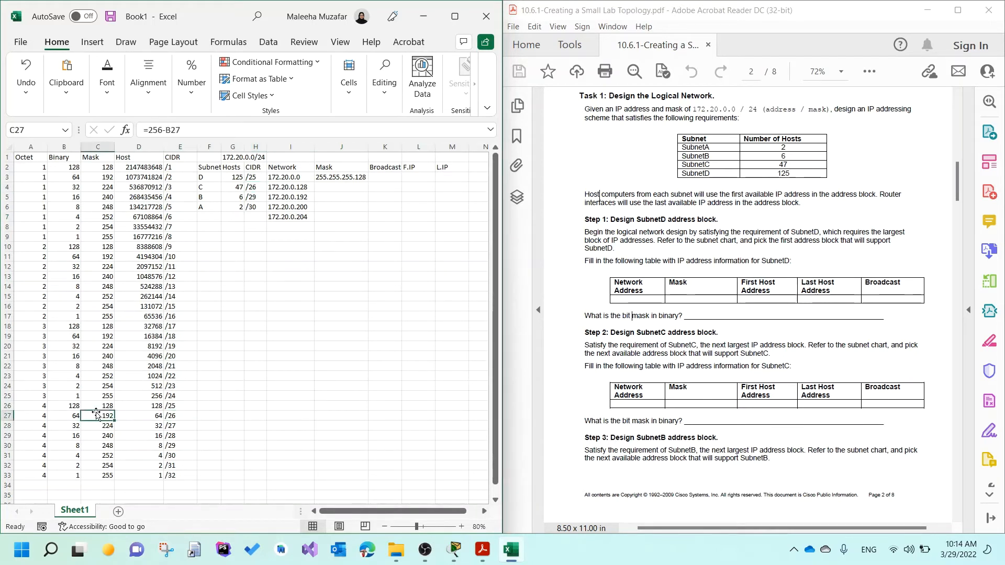
left_click(337, 186)
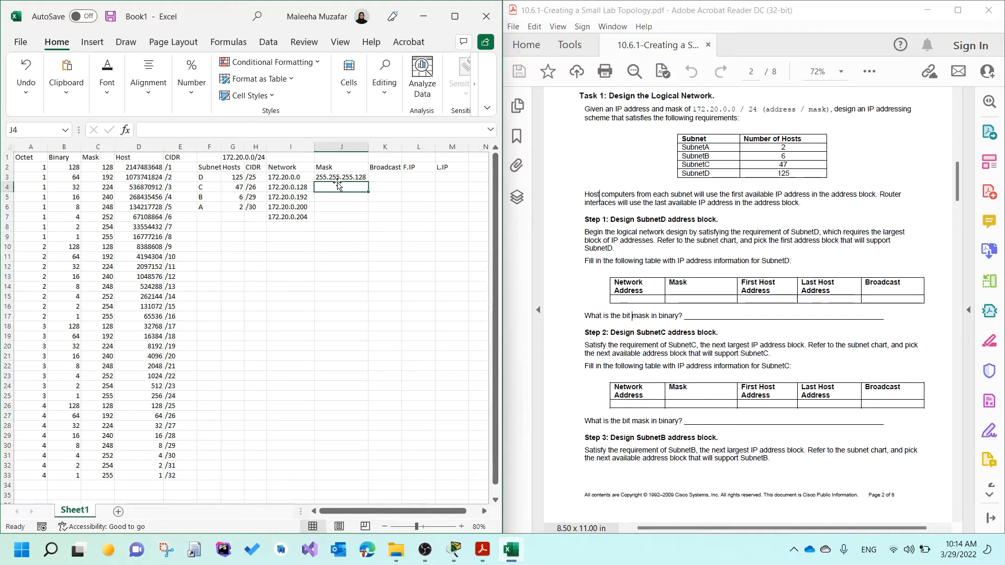
type("255.255.255.192")
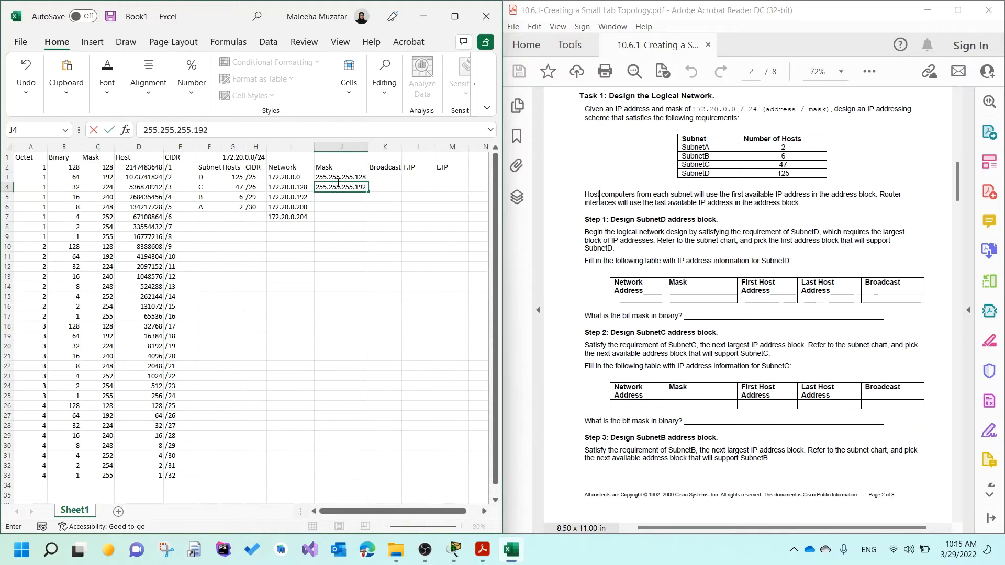
key("Return")
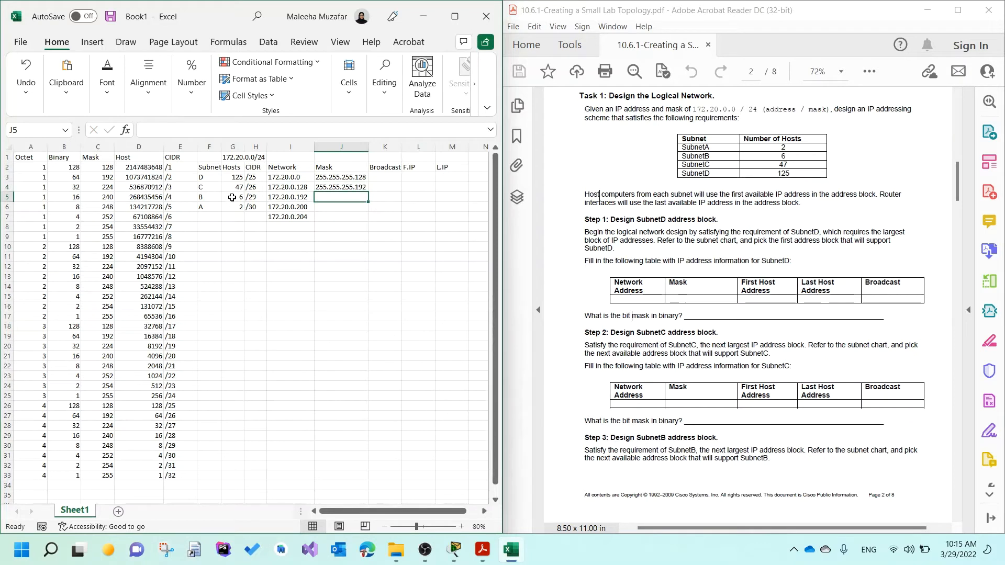
Using the /29 row of the reference table for the last octet, enter 255.255.255.248 as subnet B's mask
left_click(256, 191)
left_click(257, 197)
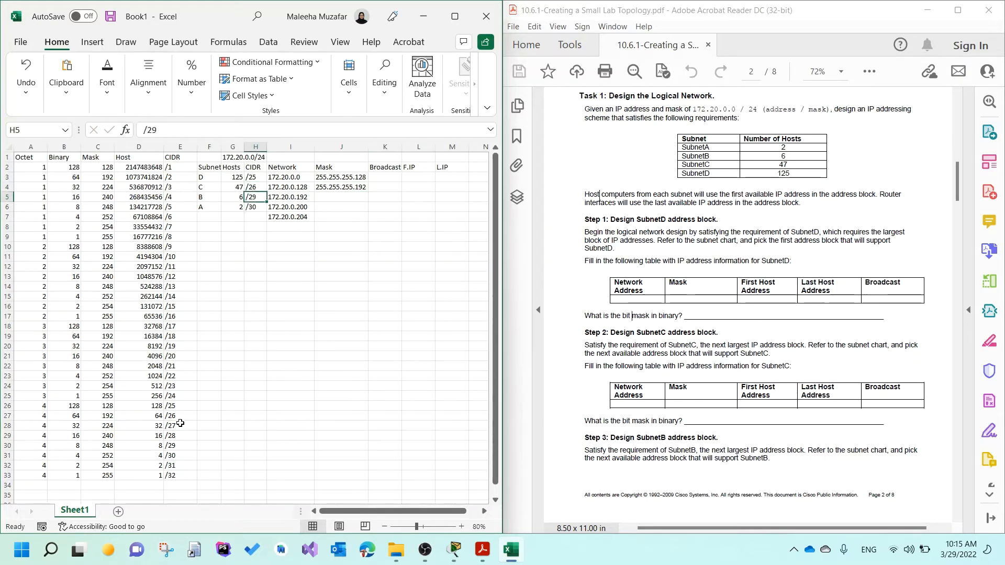
left_click(181, 446)
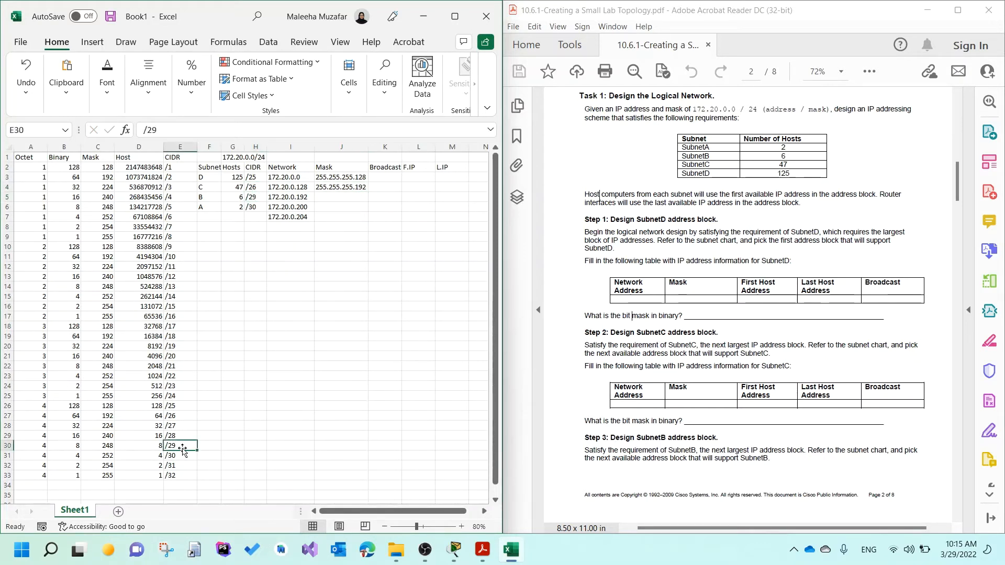
left_click(70, 448)
left_click(95, 448)
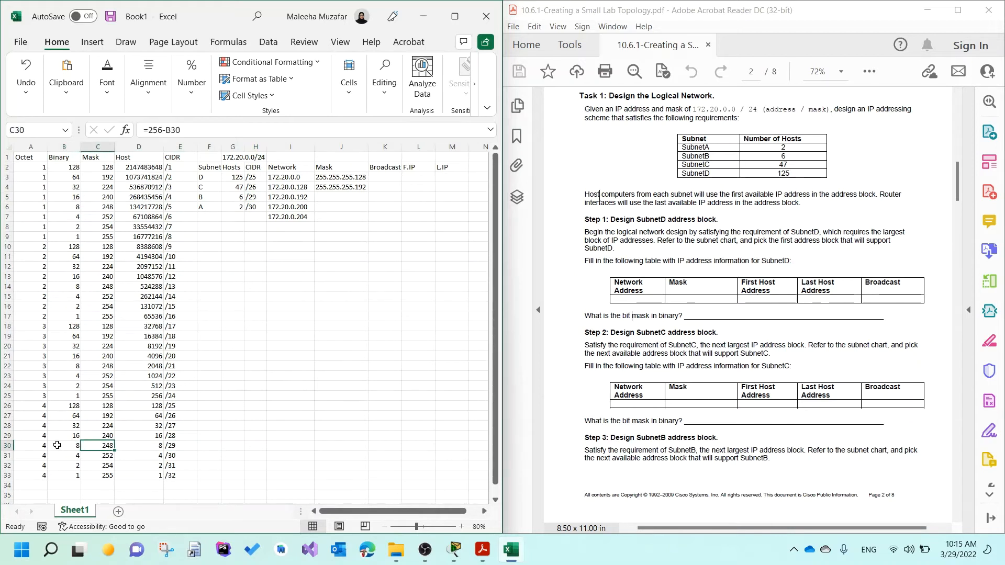
left_click(340, 196)
type("2")
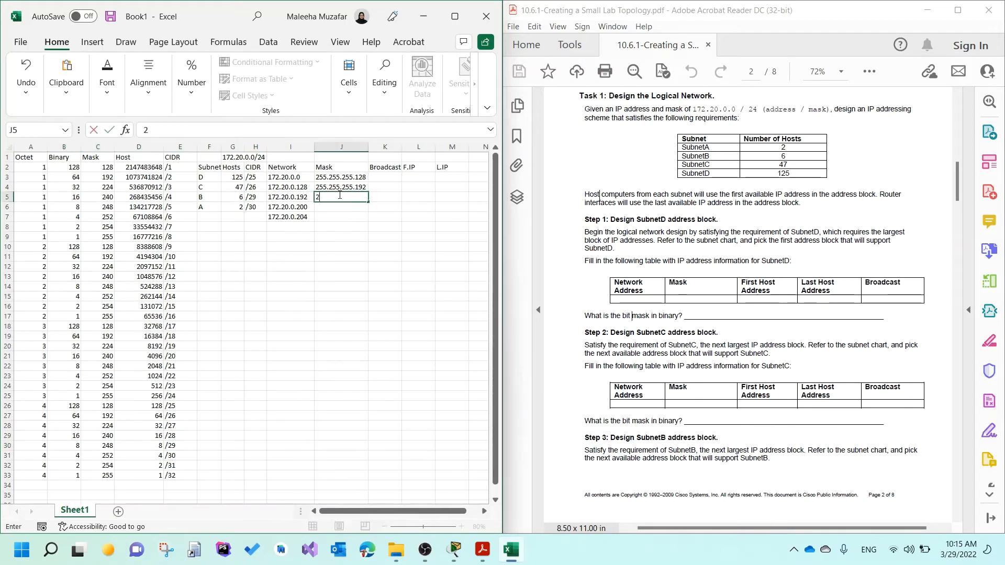
type("55.255.255.248")
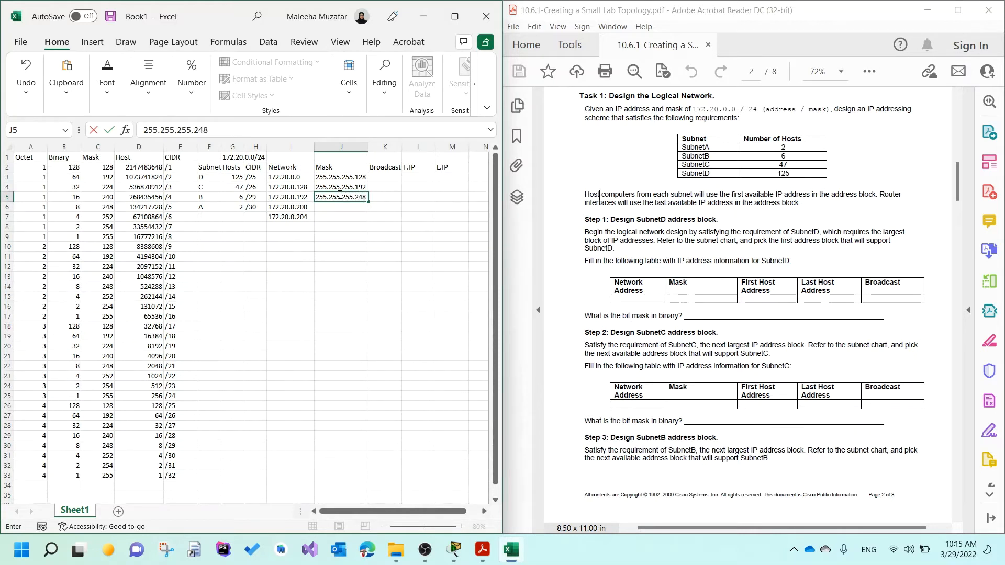
left_click(346, 208)
Using the /30 row of the reference table for the last octet, enter 255.255.255.252 as subnet A's mask
left_click(250, 211)
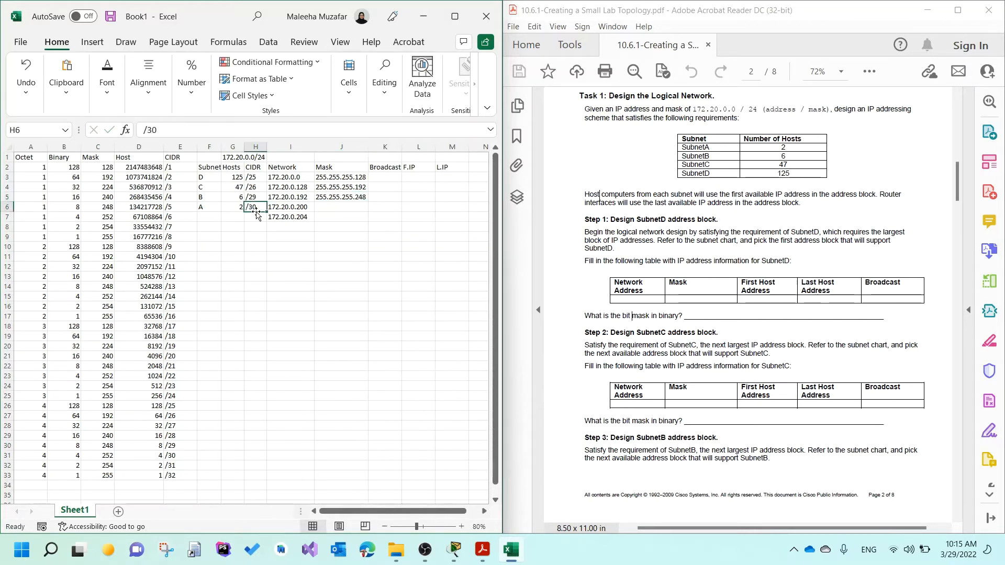
left_click(178, 456)
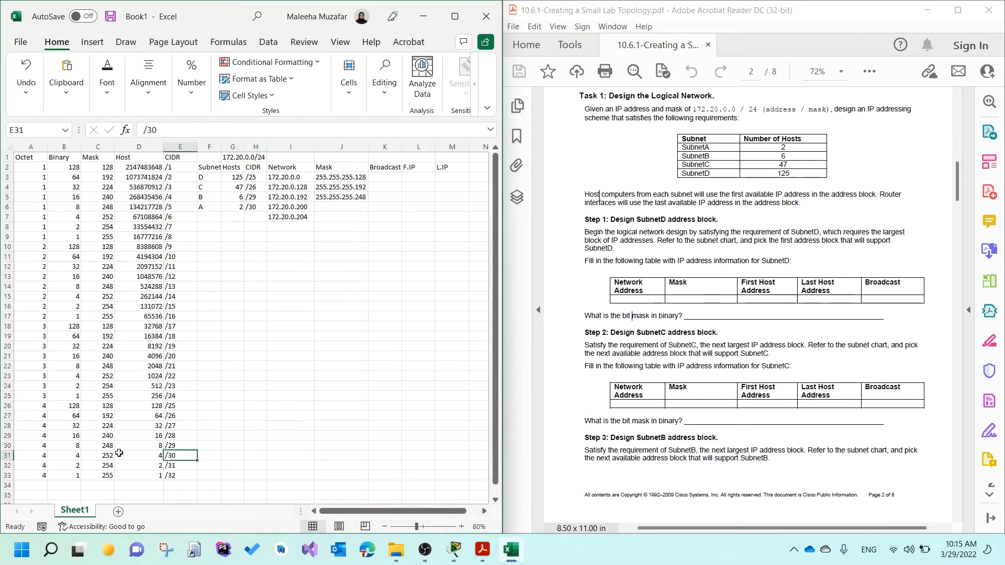
left_click(99, 456)
left_click(339, 209)
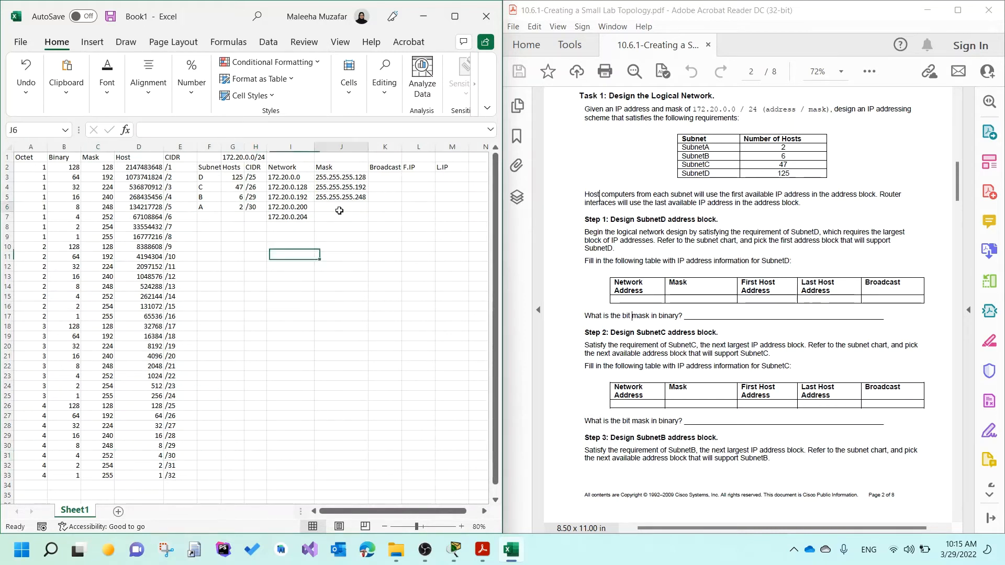
type("255.255.255.")
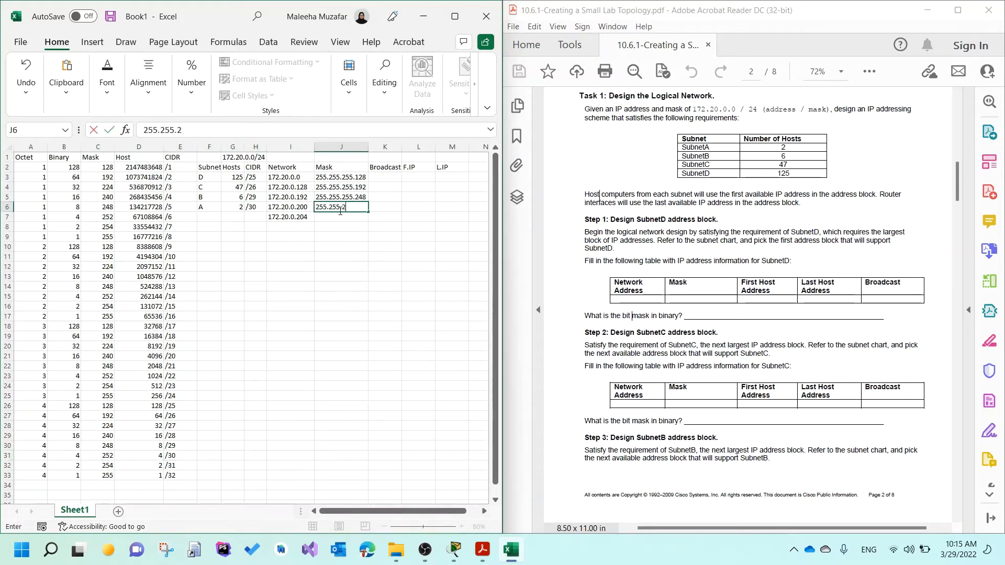
type("252")
left_click(363, 236)
Widen the Broadcast column and enter 172.20.0.127, one below subnet C's network address, as subnet D's broadcast address
left_click(299, 220)
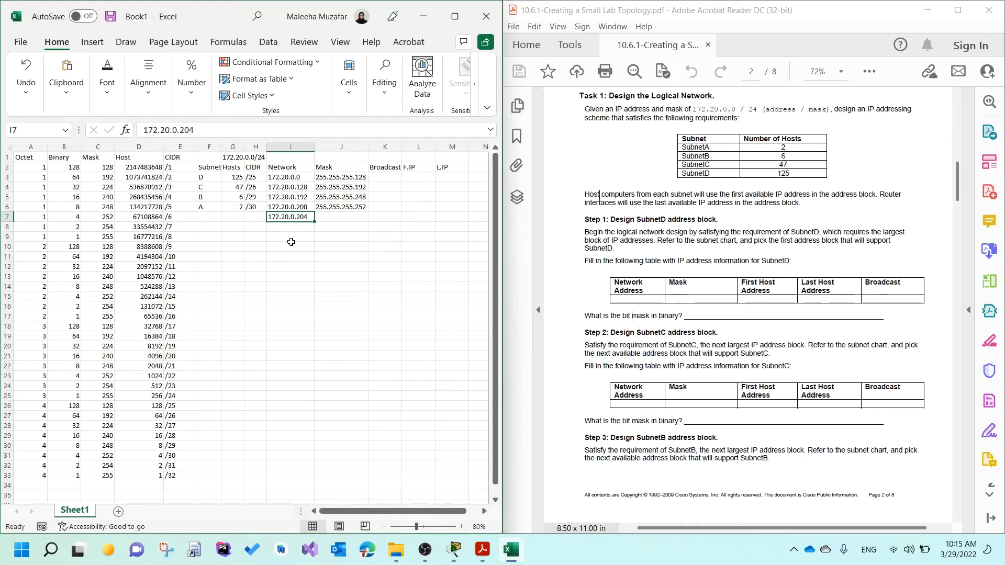
left_click_drag(401, 148, 414, 153)
left_click(391, 178)
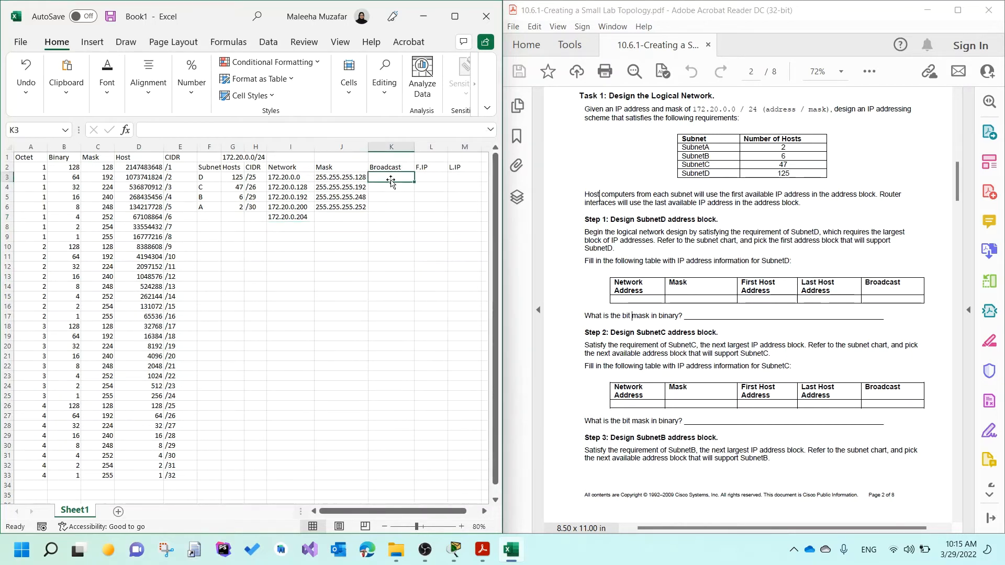
left_click(288, 189)
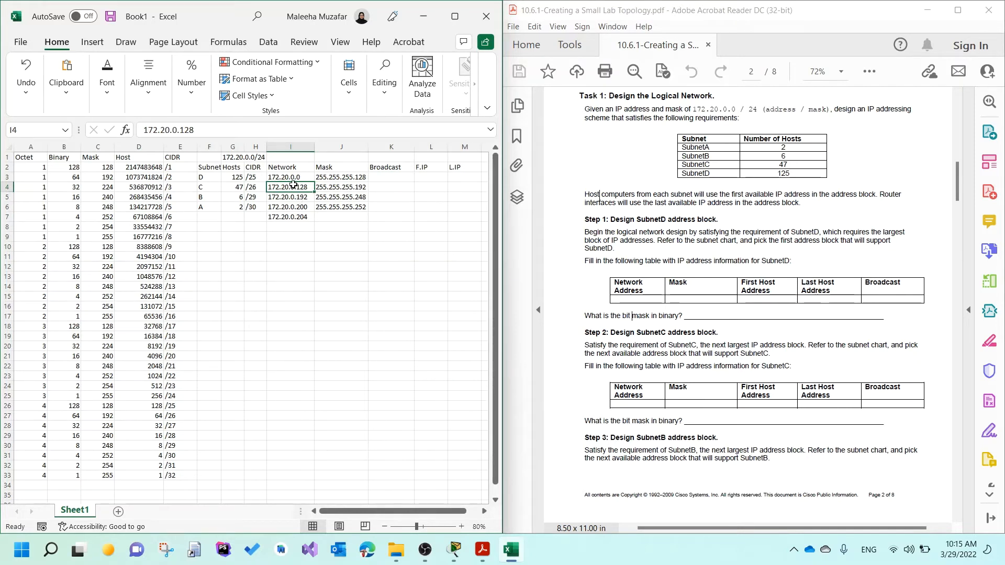
left_click(282, 176)
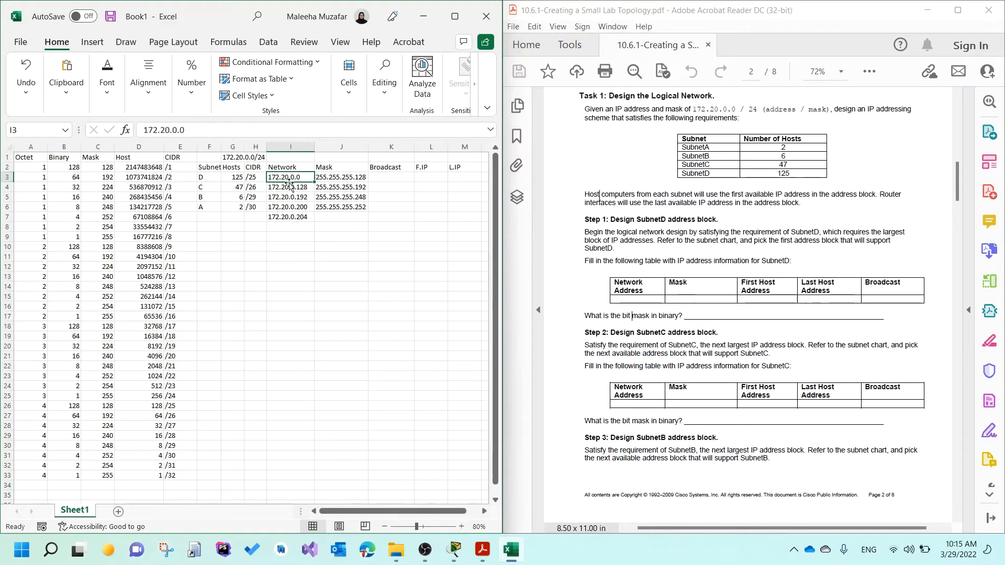
left_click(290, 187)
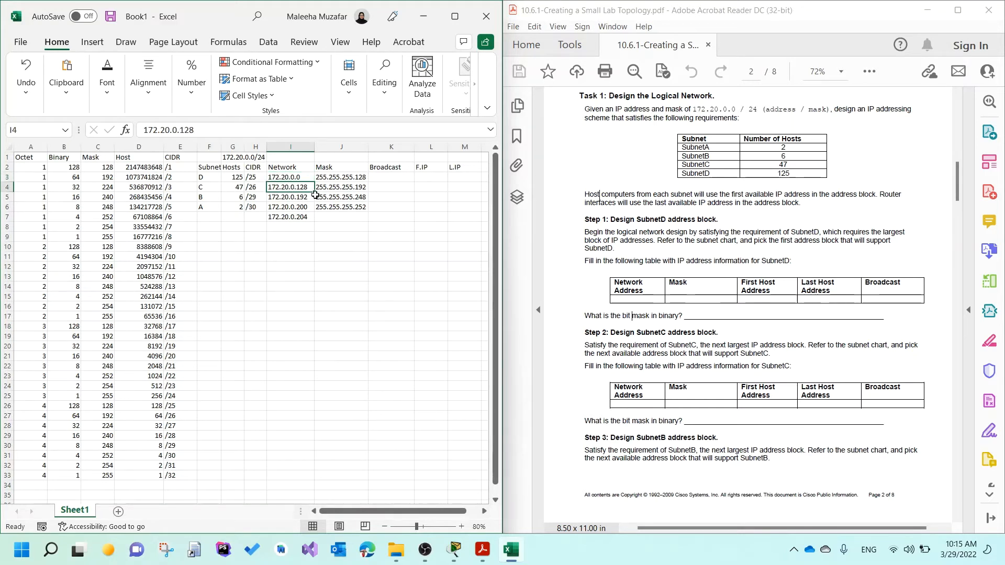
left_click(391, 177)
type("172")
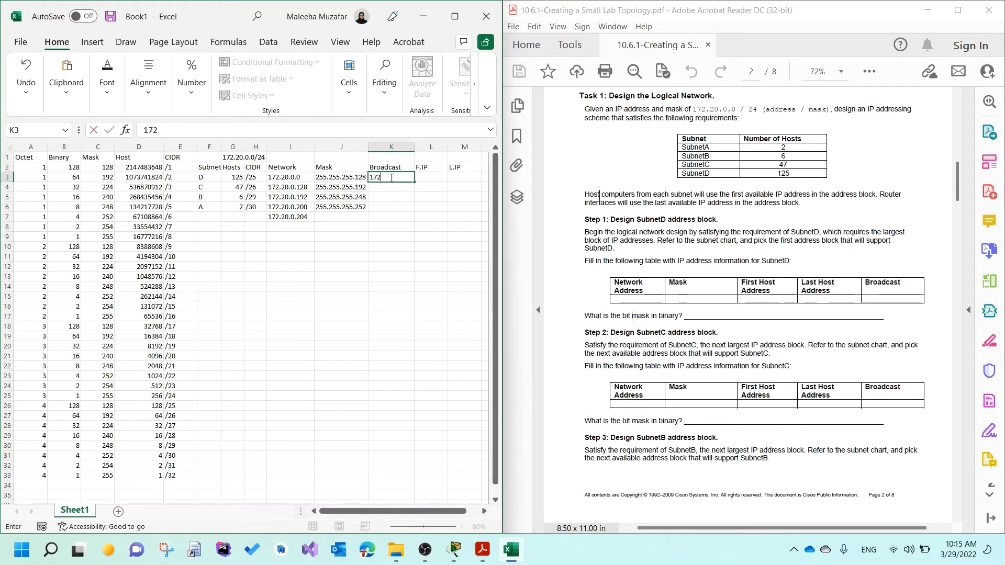
type(".20.0.127")
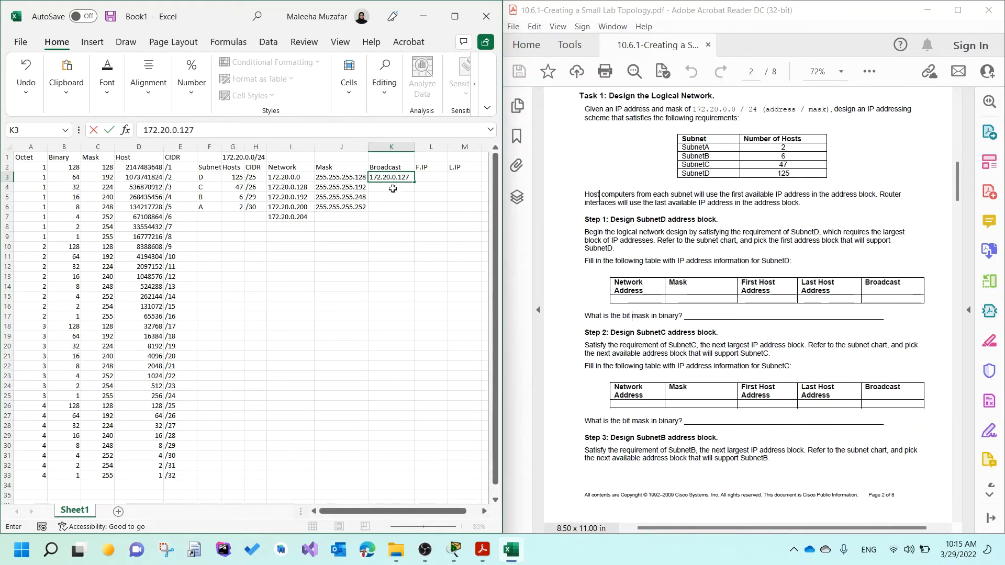
key("Return")
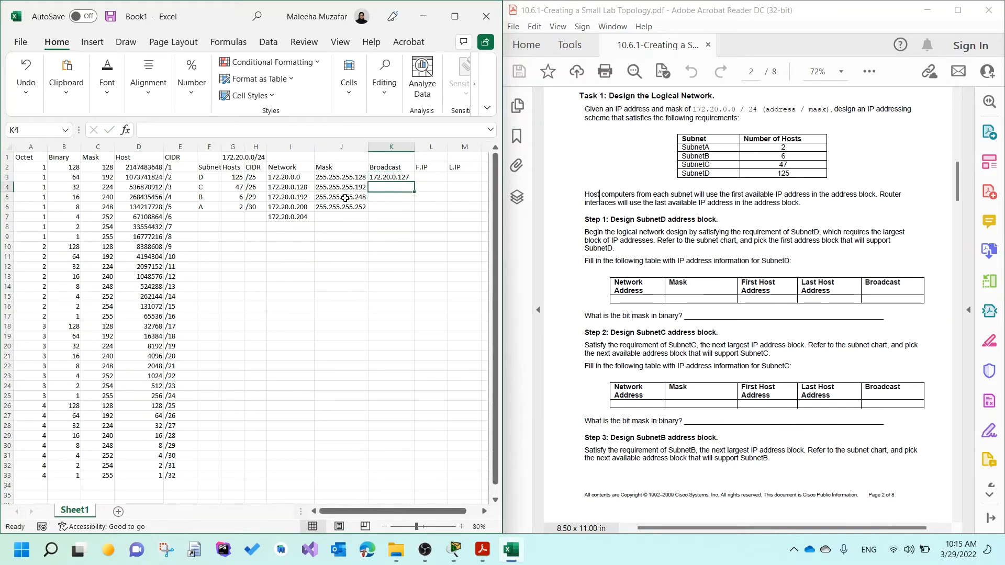
Enter 172.20.0.191, one below subnet B's network address, as subnet C's broadcast address
left_click(302, 201)
left_click(389, 187)
type("17")
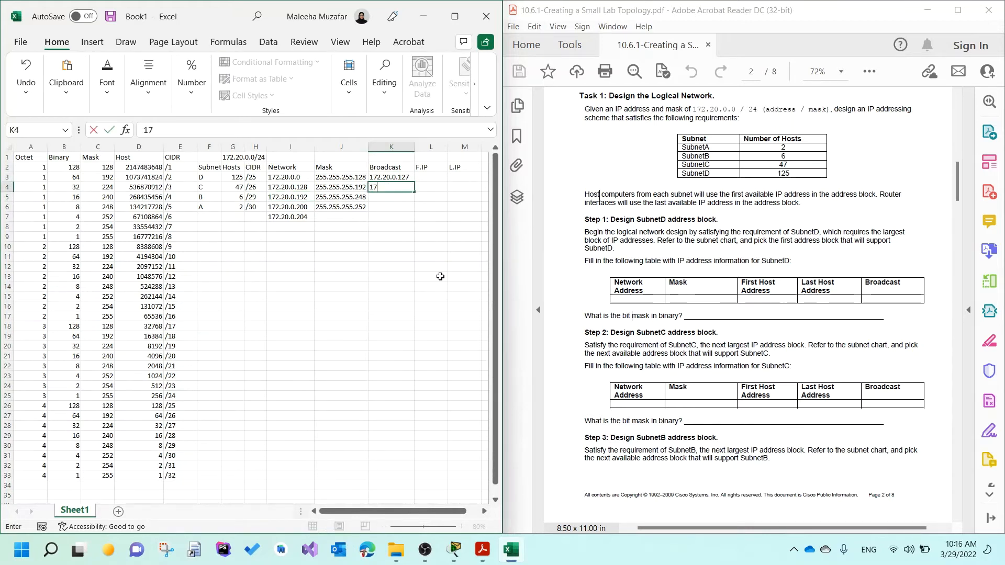
type("2.20.0.191")
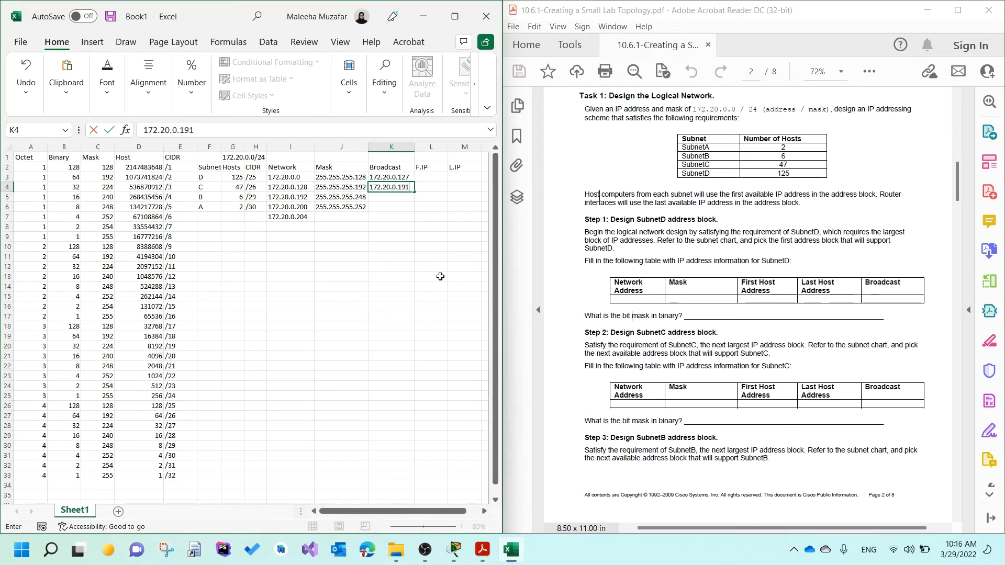
key("Return")
Enter 172.20.0.199, one below subnet A's network address, as subnet B's broadcast address
type("172.")
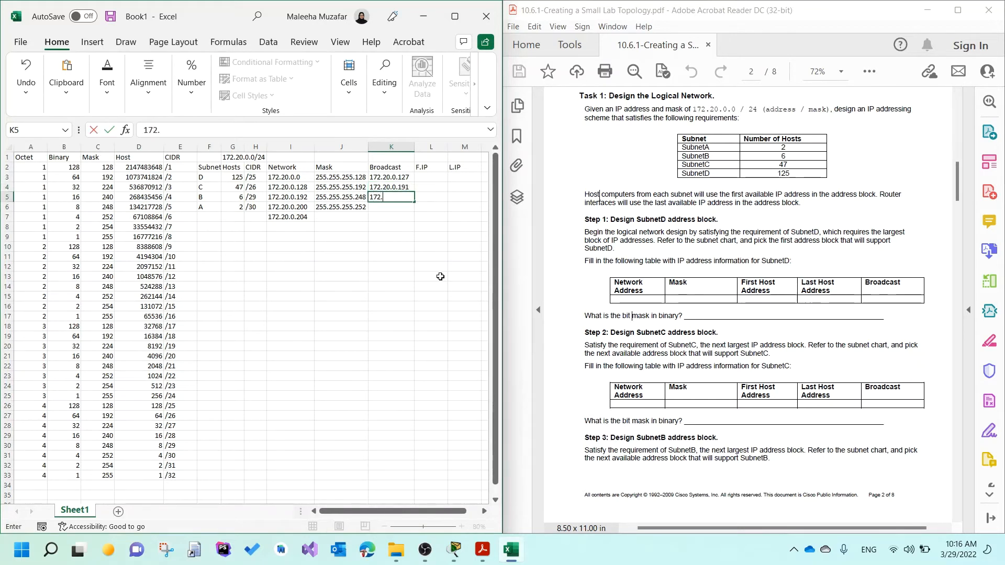
type("20.0.199")
key("Return")
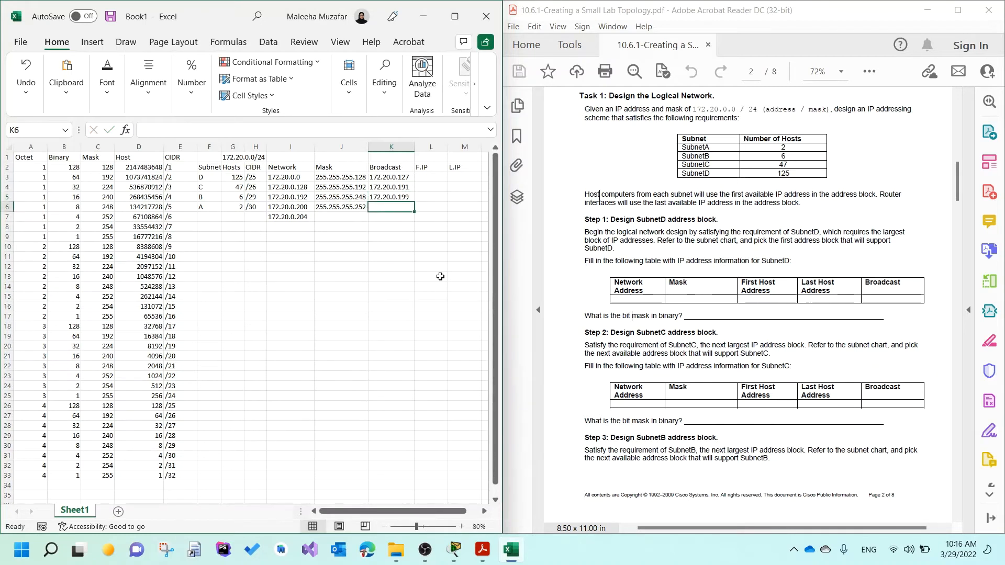
Enter 172.20.0.203, one below the next free network address 172.20.0.204, as subnet A's broadcast address
type("1")
key("BackSpace")
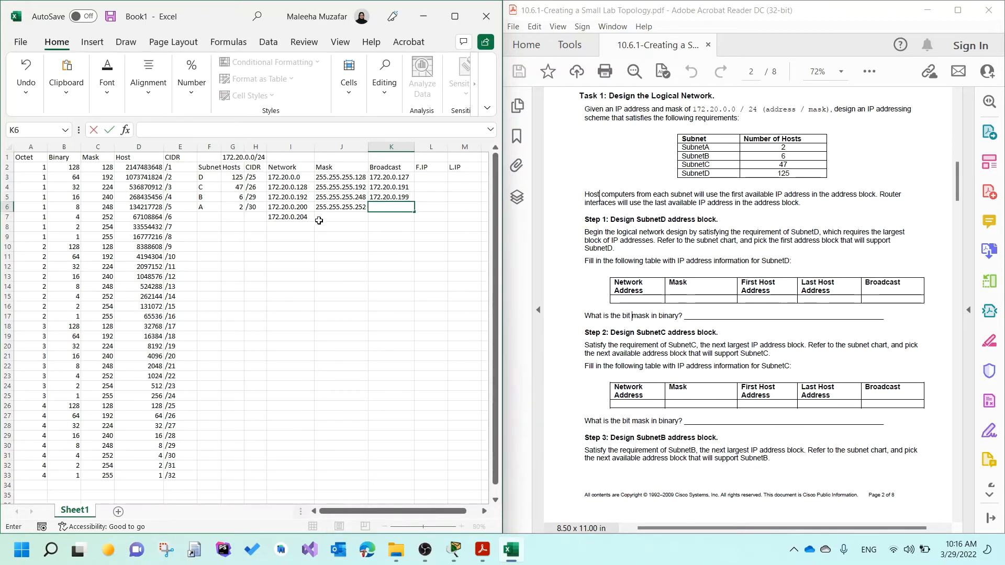
left_click(303, 219)
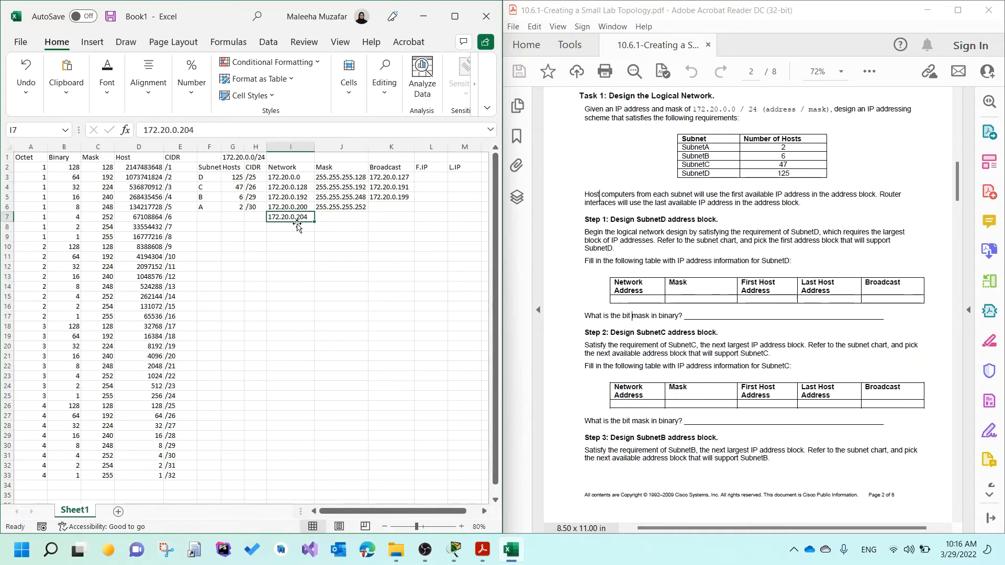
left_click(400, 206)
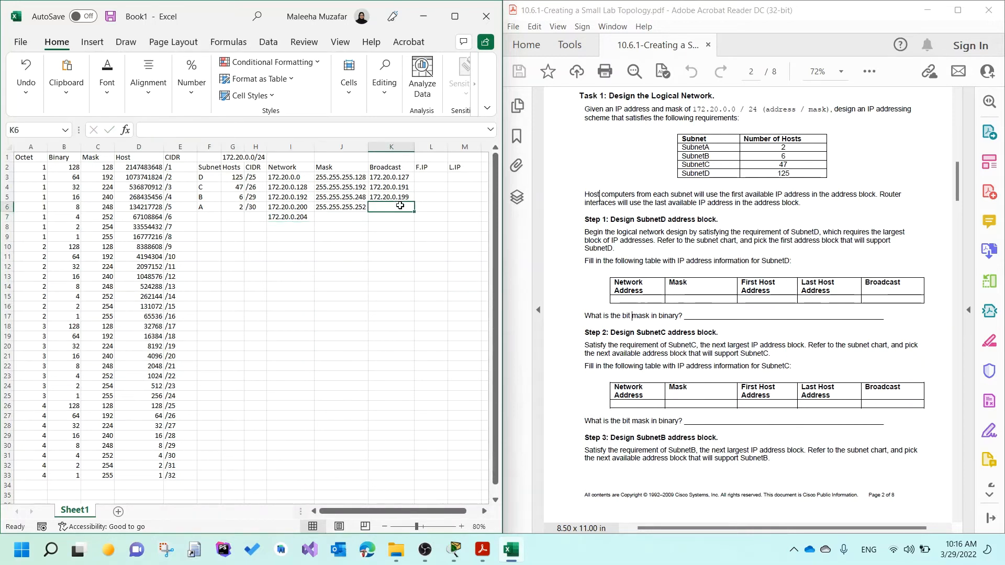
left_click(289, 216)
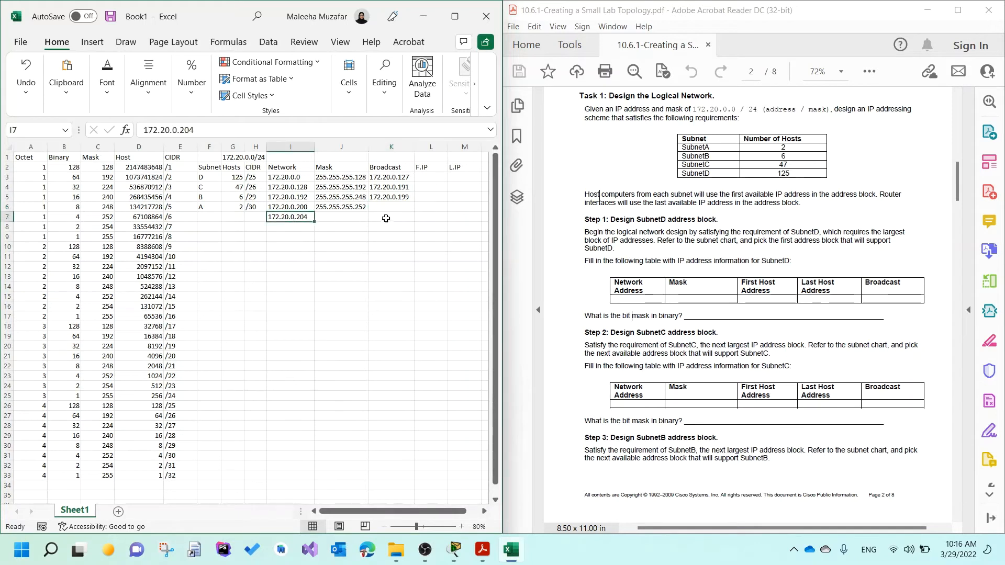
left_click(395, 206)
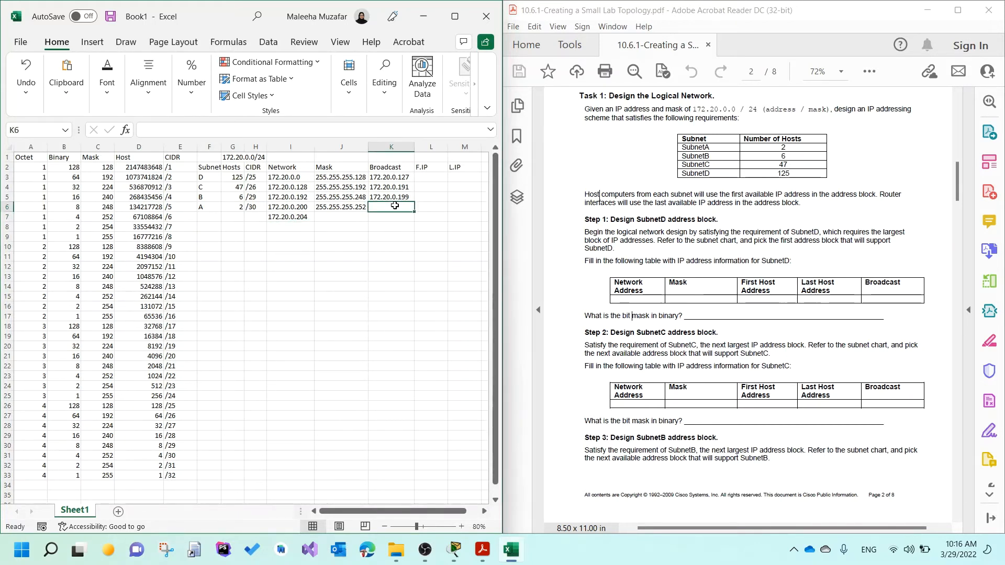
left_click(276, 216)
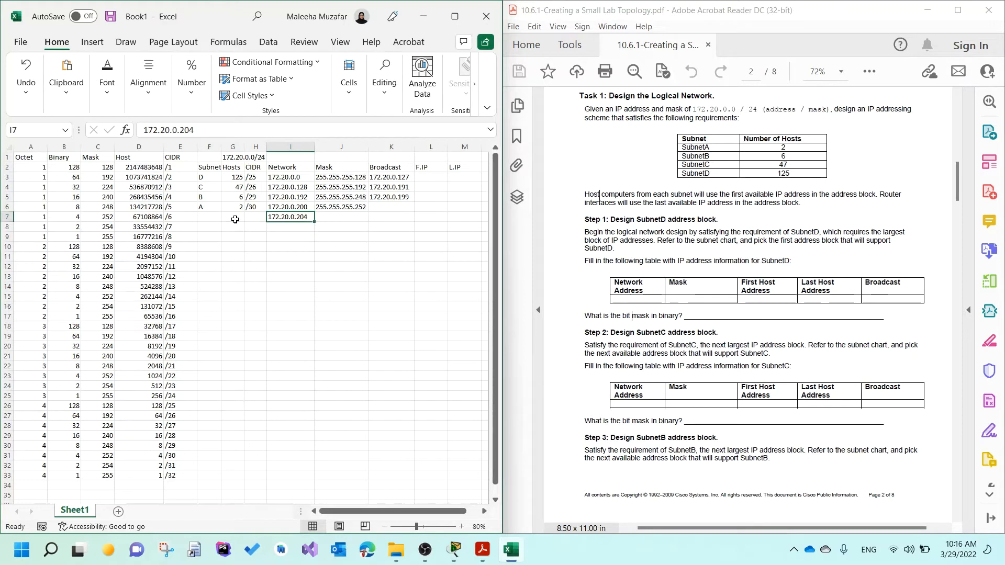
left_click(406, 205)
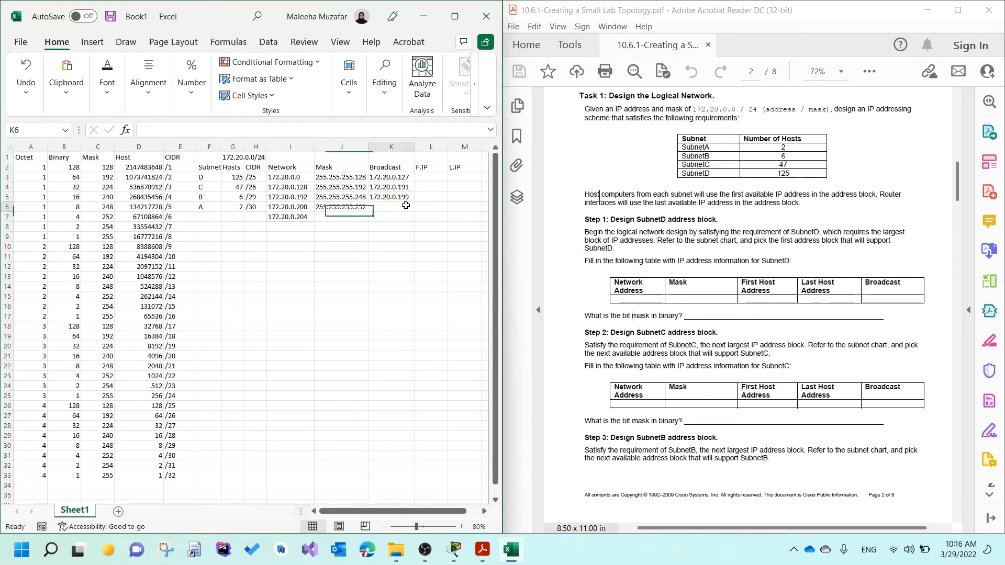
type("172")
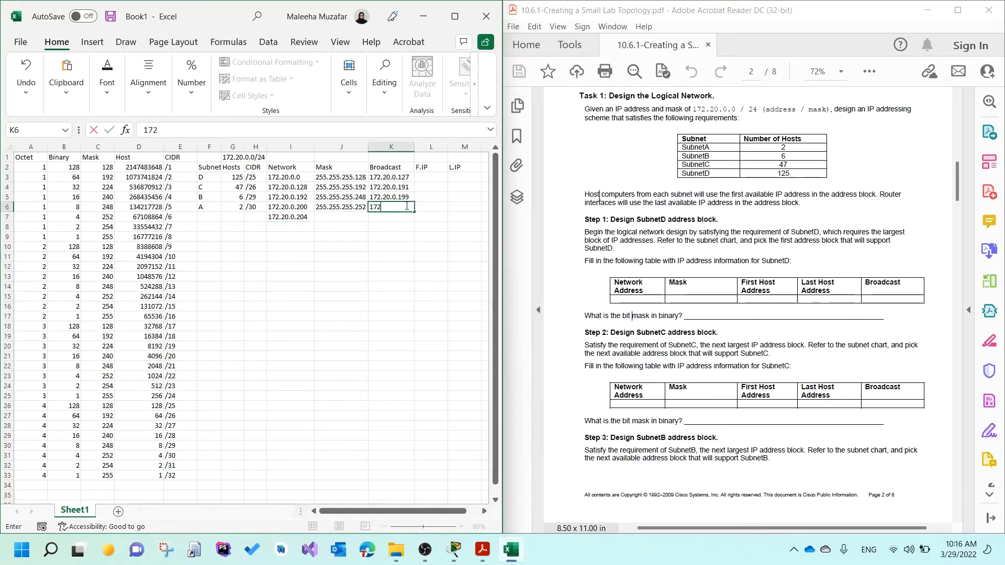
type(".20.0.203")
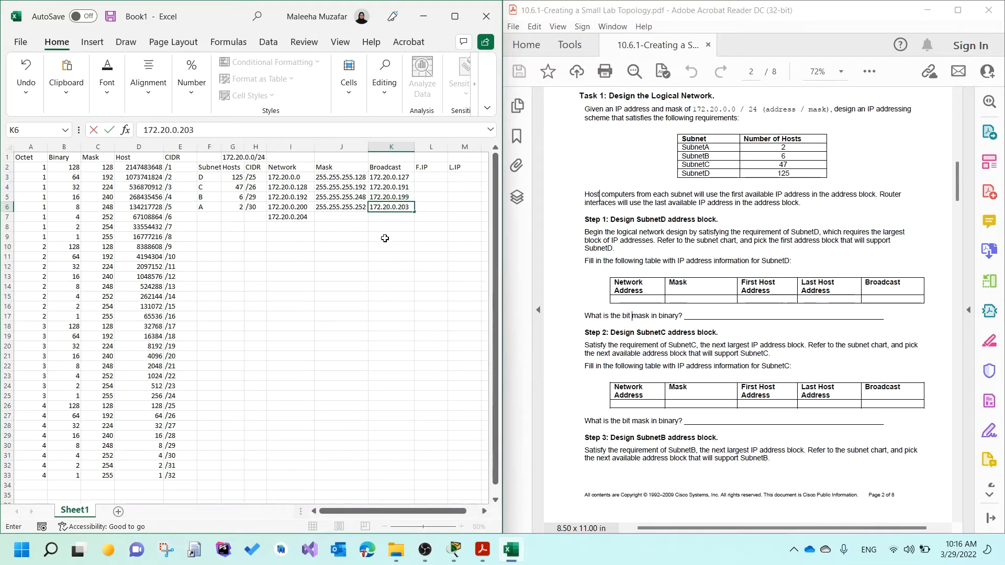
left_click(386, 237)
Widen the F.IP and L.IP columns so that full IP addresses fit
left_click_drag(447, 150, 464, 147)
left_click(286, 177)
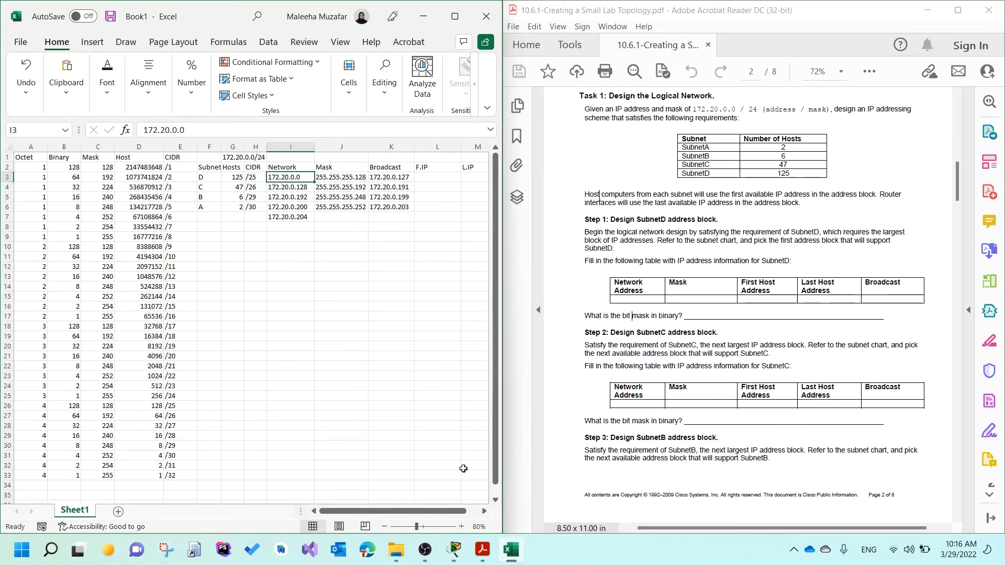
left_click(483, 512)
left_click(484, 512)
left_click(484, 512)
left_click(484, 511)
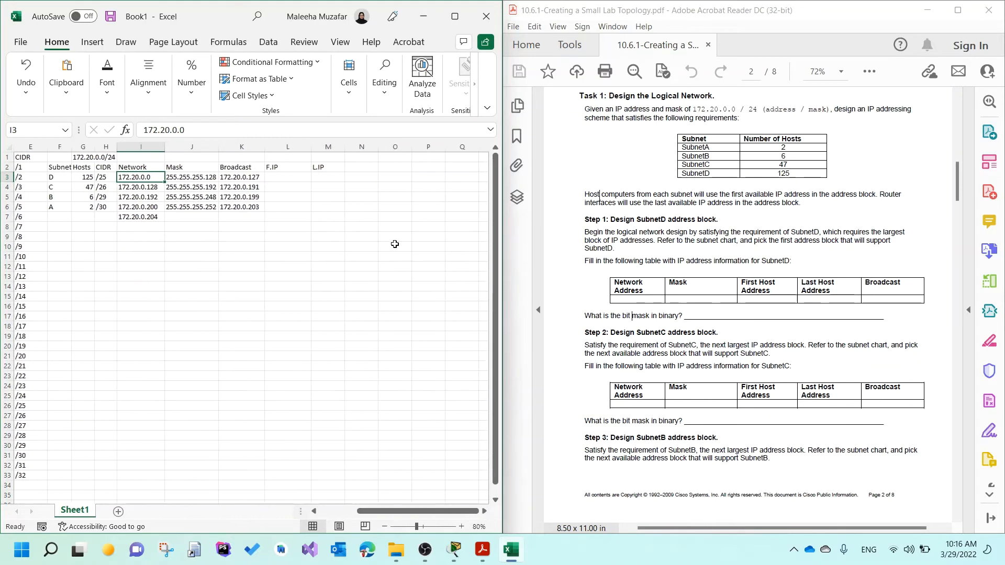
left_click_drag(311, 147, 378, 147)
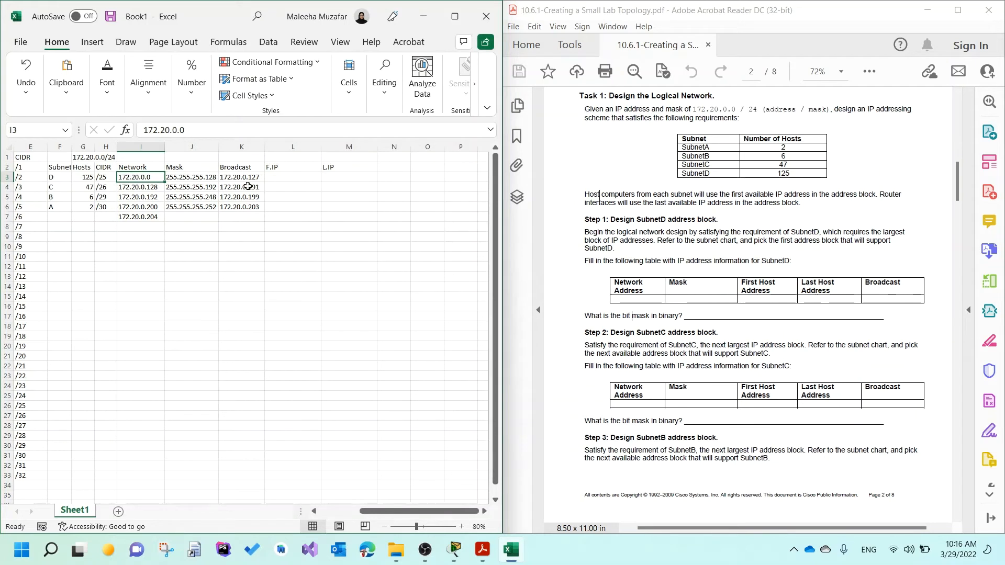
Enter 172.20.0.1, one above its network address, as subnet D's first IP
left_click(314, 179)
type("18")
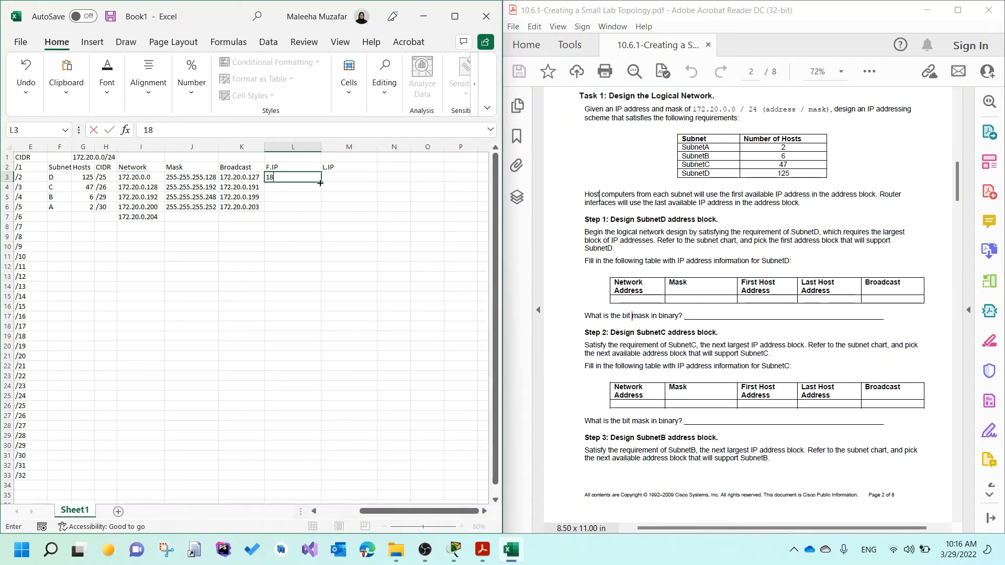
key("BackSpace")
type("72.20.")
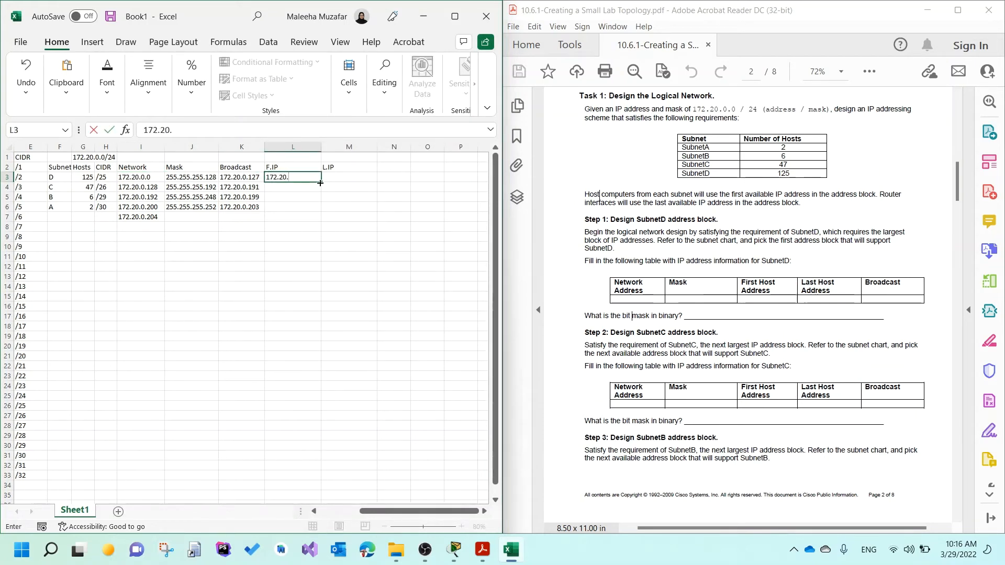
type("0.1")
Enter 172.20.0.129, one above its network address, as subnet C's first IP
left_click(301, 190)
type("172")
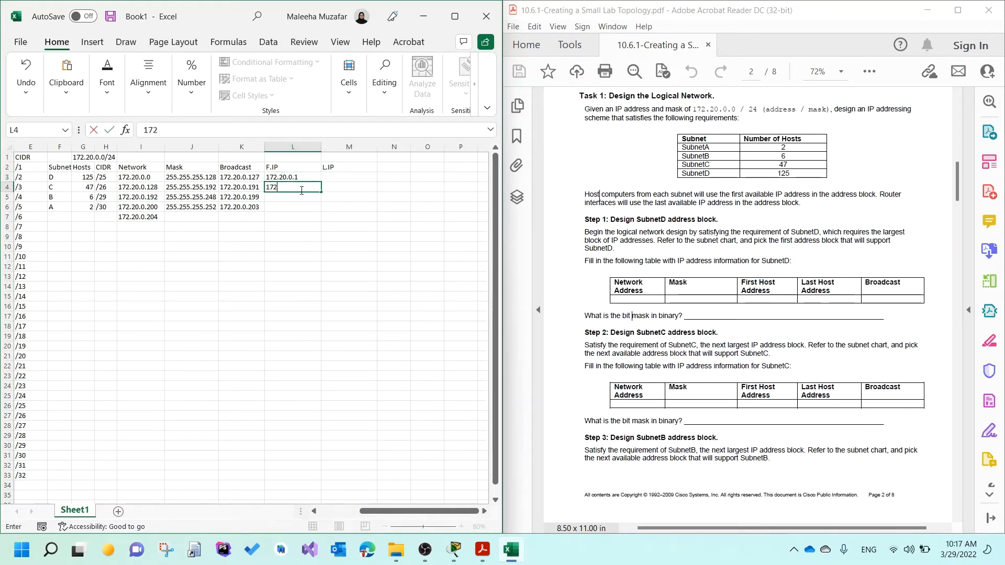
type(".20.0.129")
key("Return")
Enter the first IPs one above each network address: 172.20.0.193 for subnet B and 172.20.0.201 for subnet A
type("1")
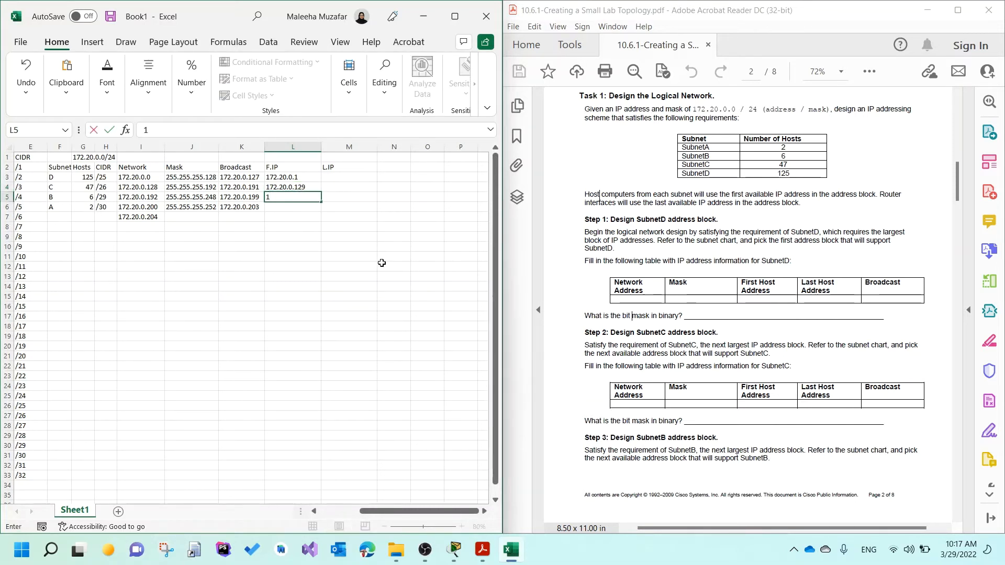
type("72.20.0.")
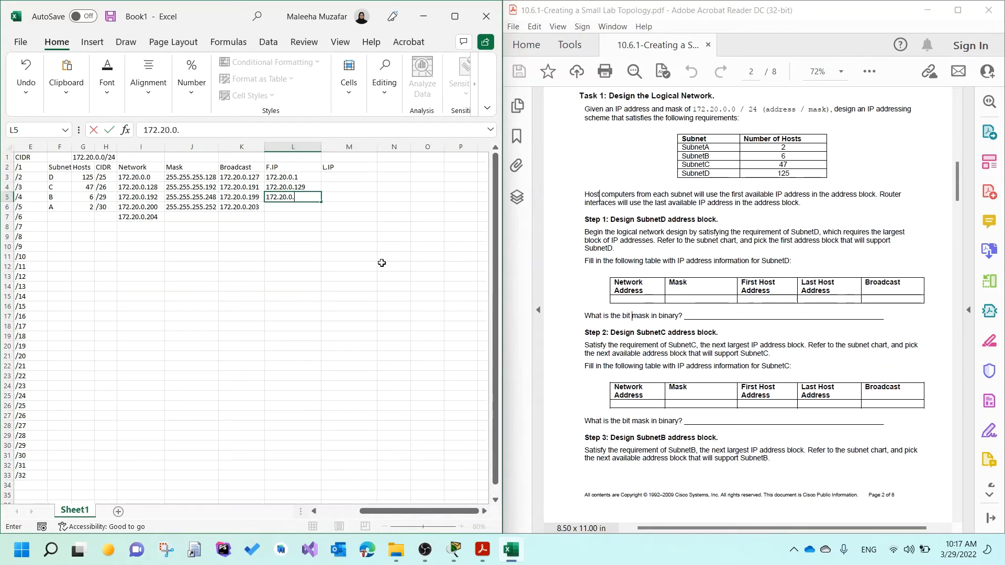
type("92")
key("Return")
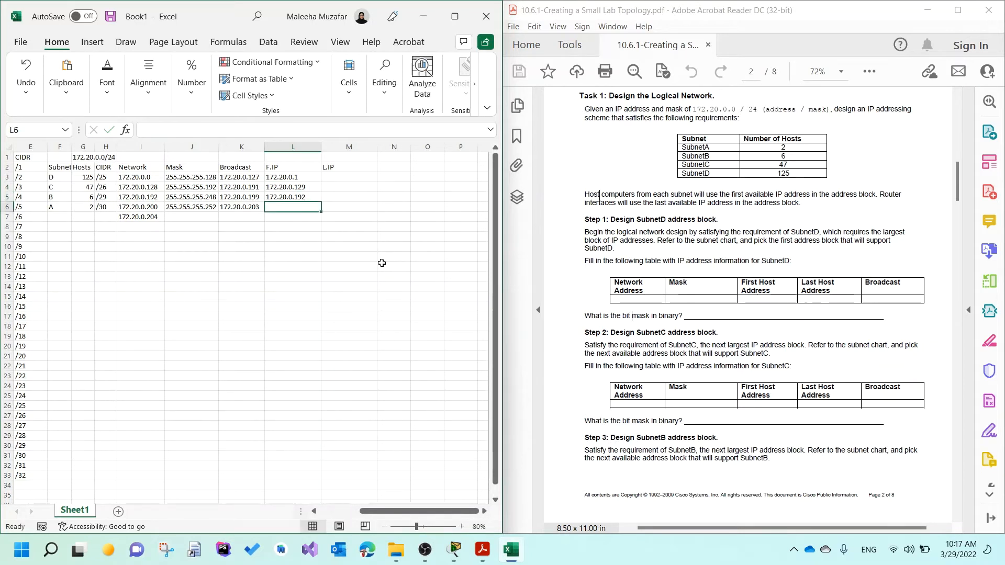
left_click(307, 198)
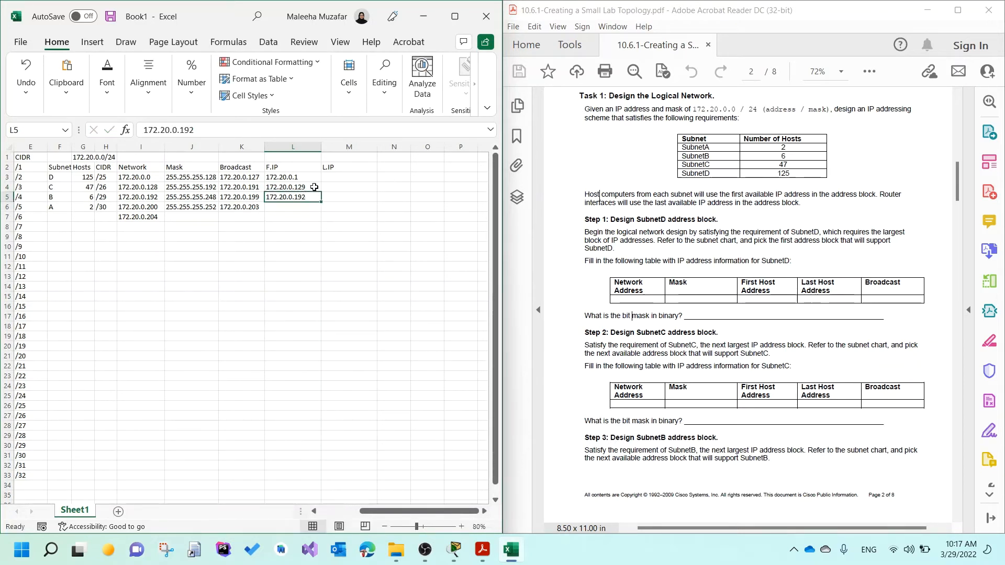
left_click(299, 132)
key("Return")
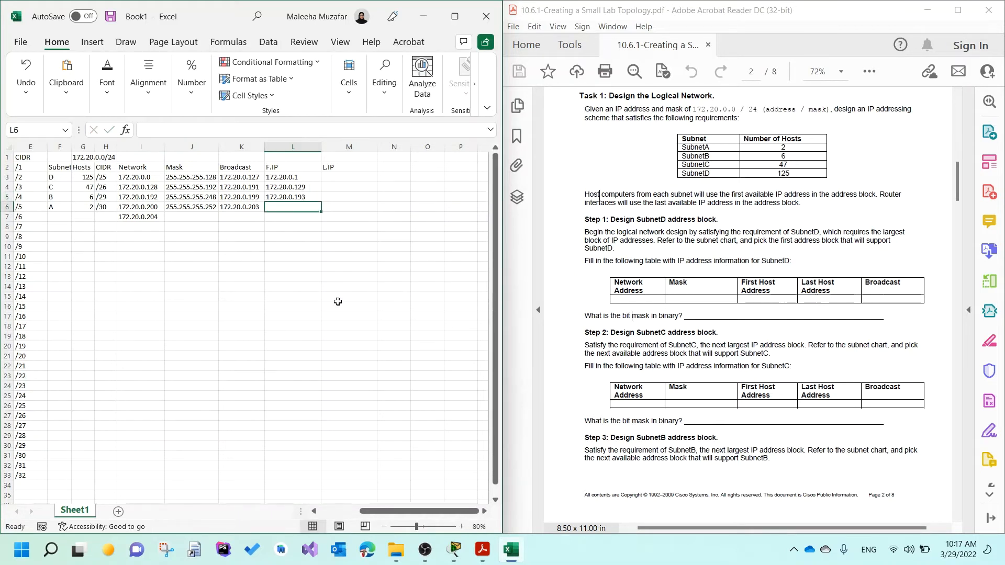
type("172.20.0.201")
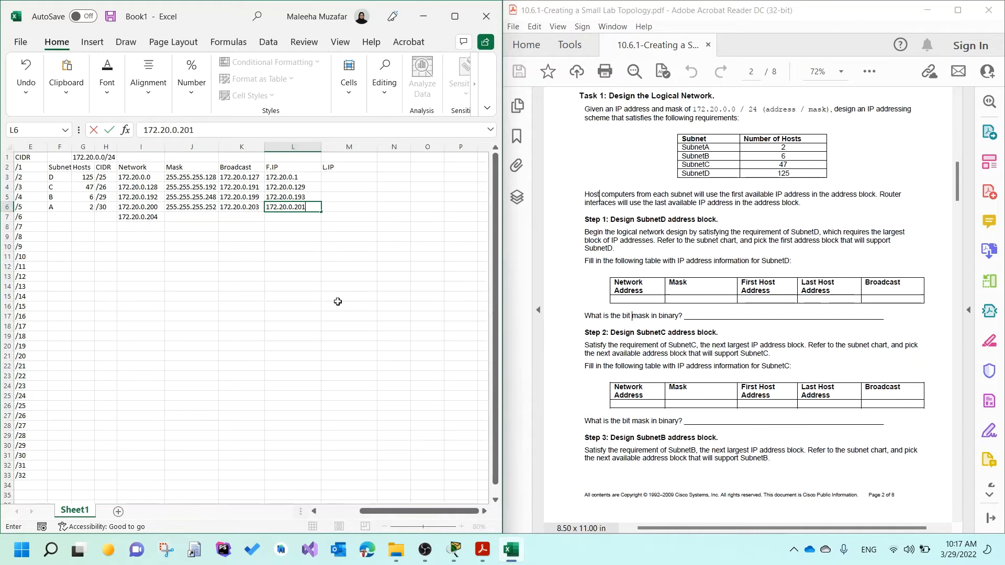
left_click(337, 302)
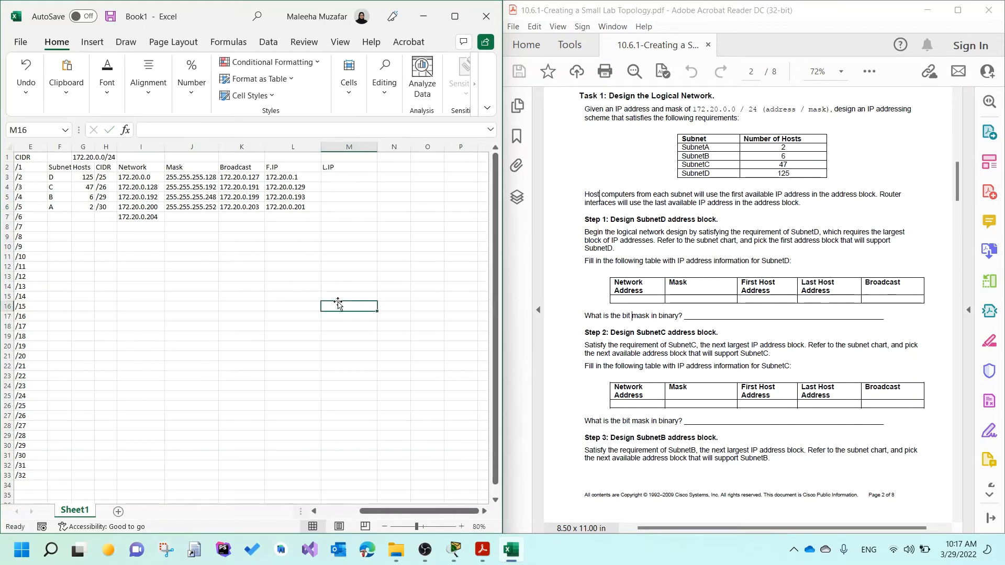
Enter 172.20.0.126, one below its broadcast address, as subnet D's last IP
left_click(340, 176)
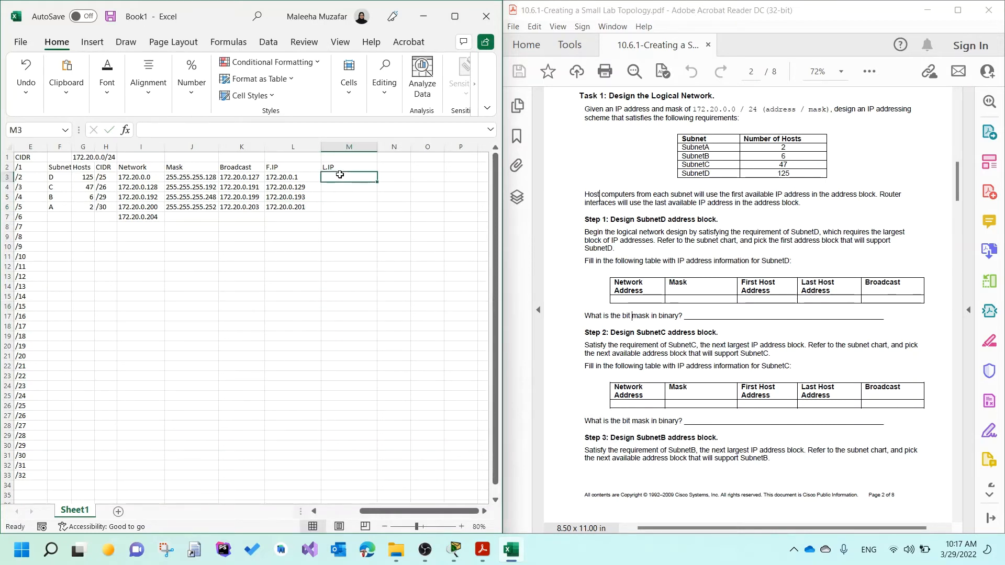
left_click(239, 179)
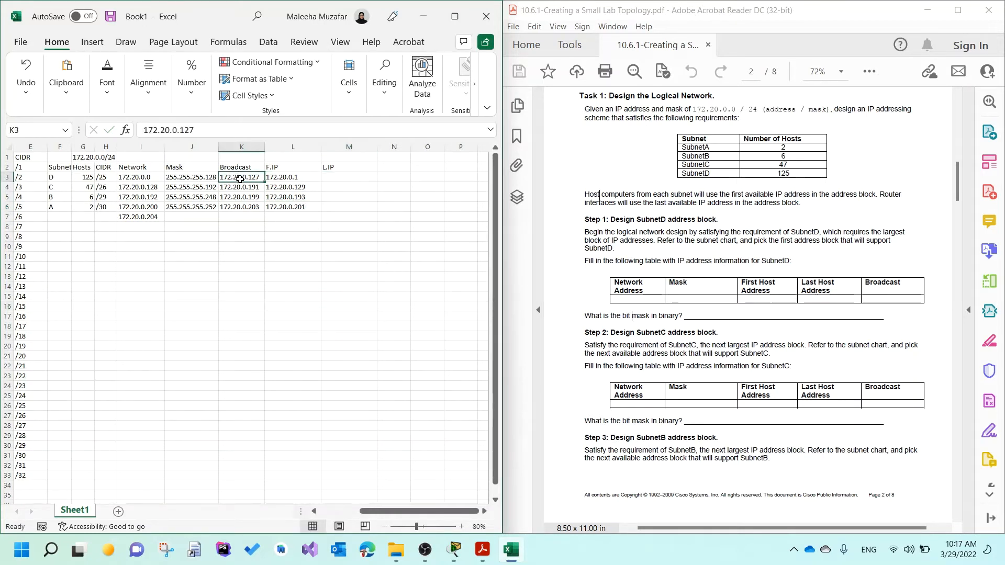
left_click(350, 180)
type("1")
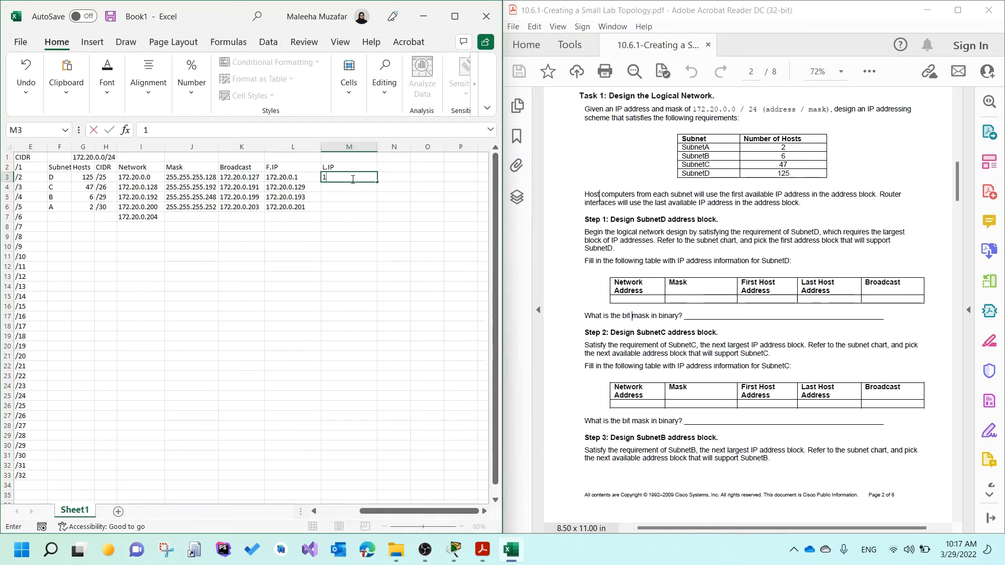
type("72.20.0.126")
key("Return")
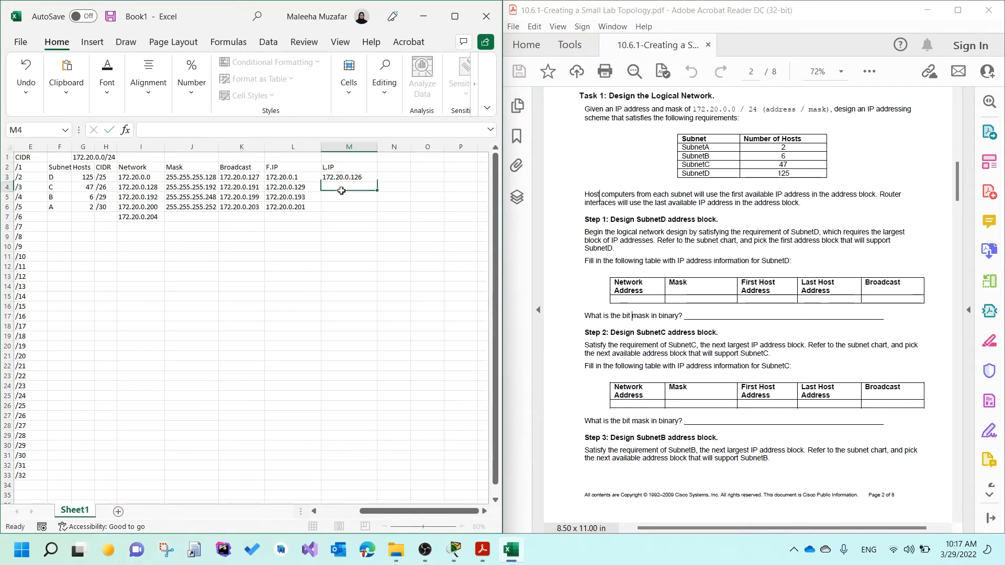
Enter the last IPs one below each broadcast address: 172.20.0.190 for subnet C and 172.20.0.198 for subnet B
type("172.20.0")
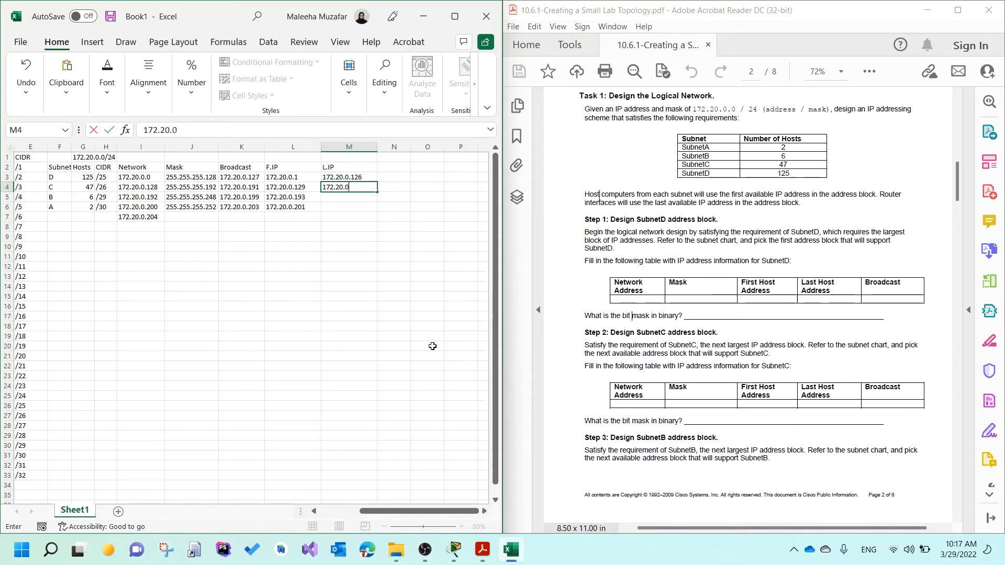
type(".190")
key("Return")
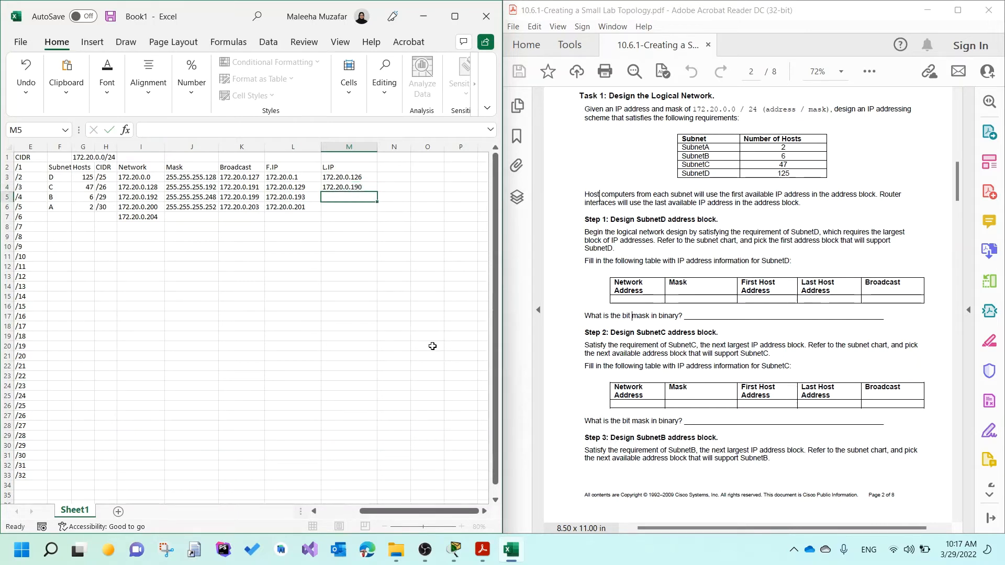
type("172.20.0.")
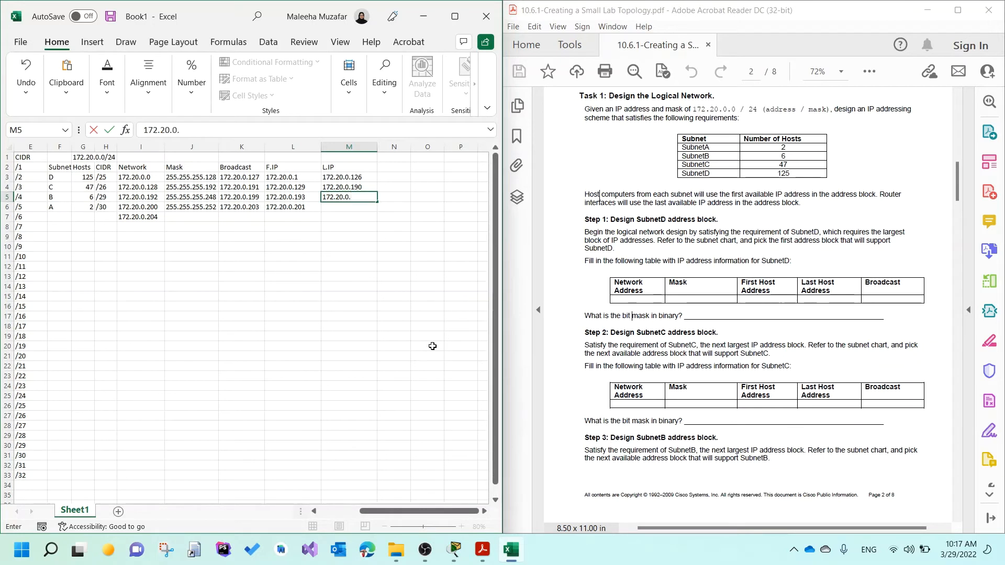
type("198")
key("Return")
Enter 172.20.0.202, one below its broadcast address, as subnet A's last IP
type("172.")
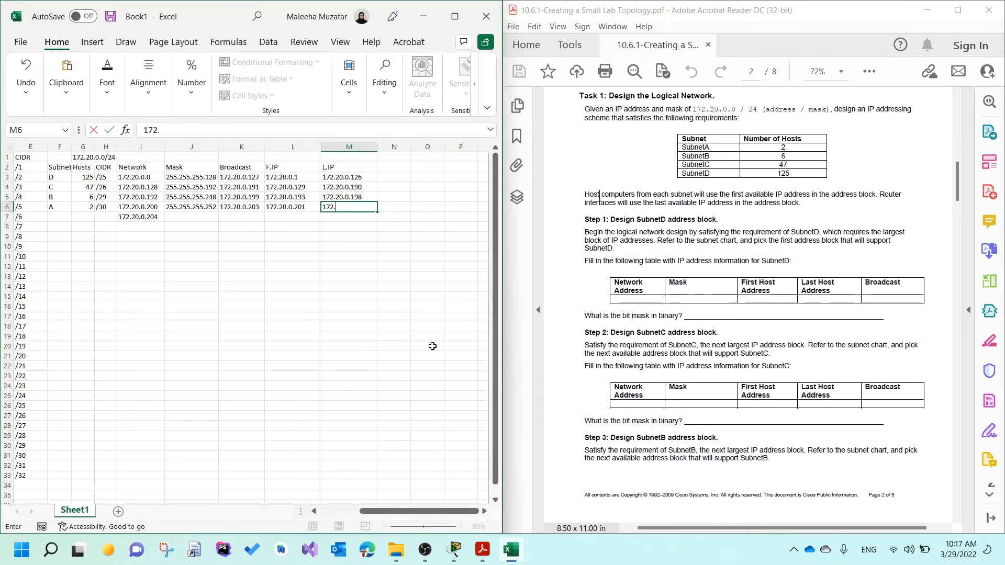
type("20.0.1")
type("20.0.202")
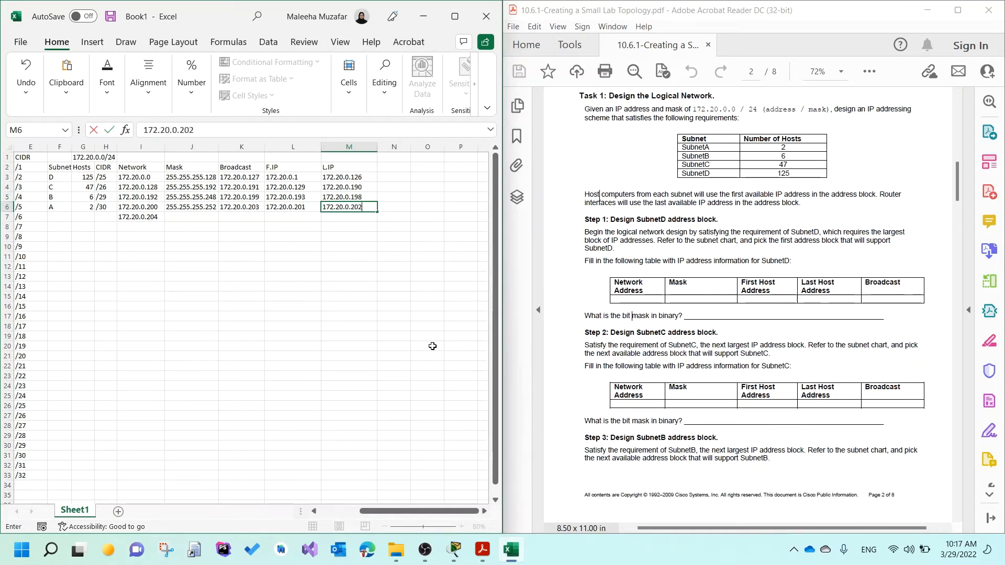
left_click(432, 346)
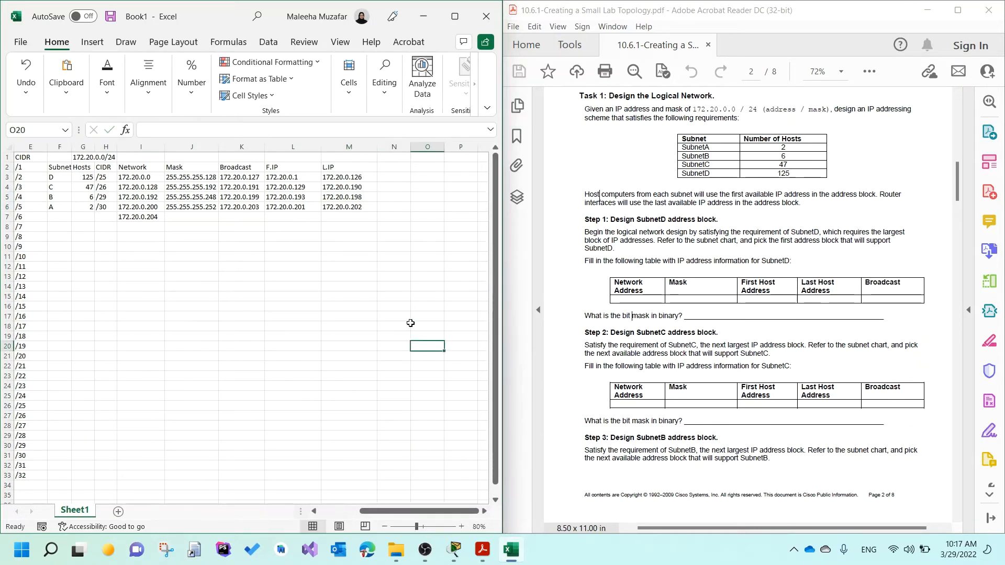
left_click(343, 141)
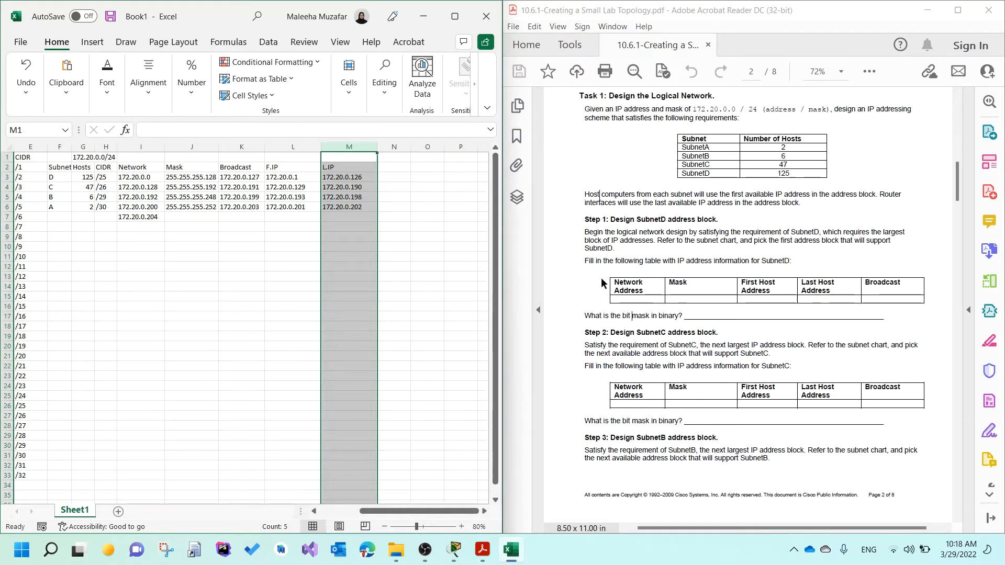
left_click(386, 225)
left_click(335, 155)
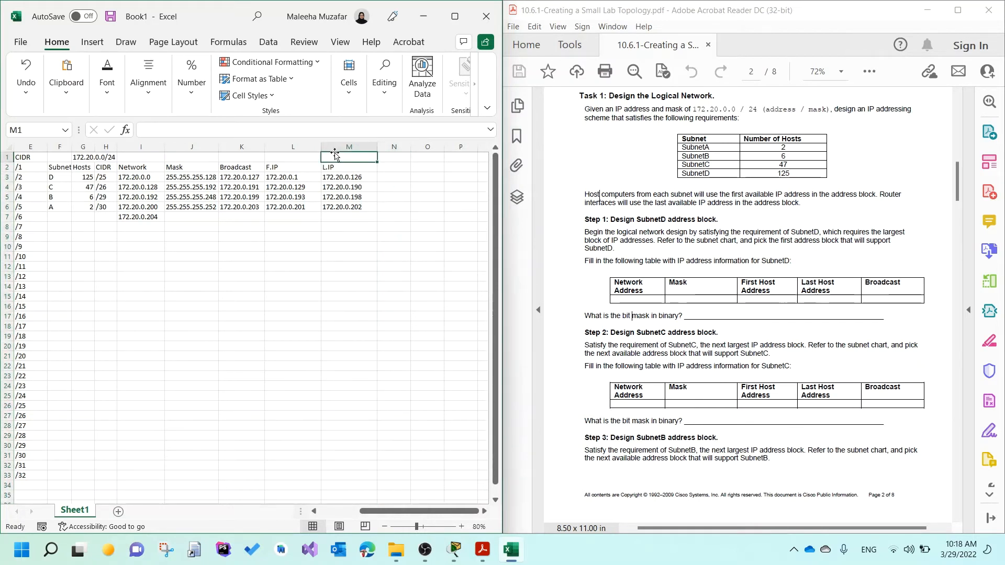
left_click(334, 145)
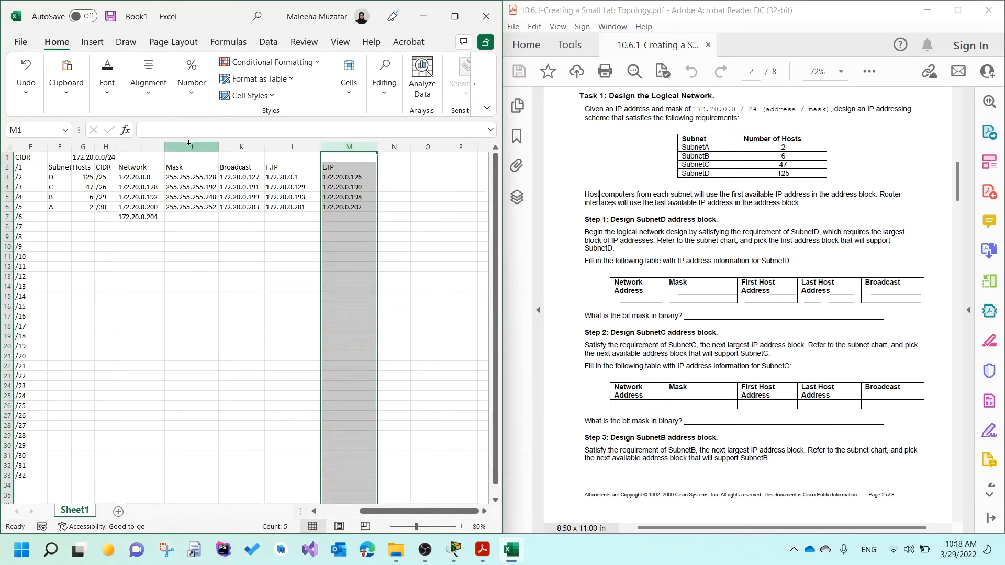
Compare the mask, broadcast, first and last IP columns and subnet D's row with the lab sheet's blank SubnetD table
left_click(160, 146)
left_click(243, 146)
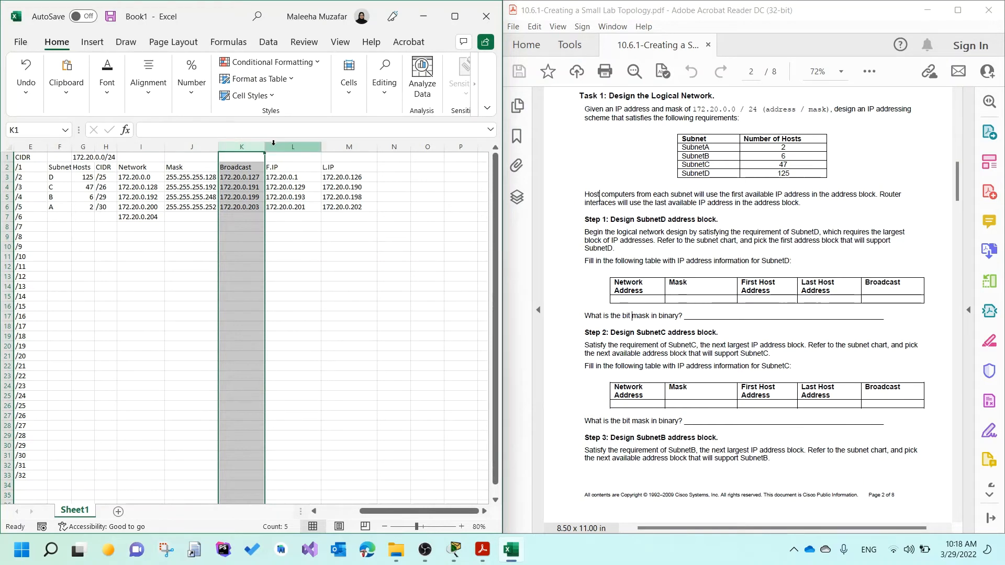
left_click_drag(274, 142, 337, 153)
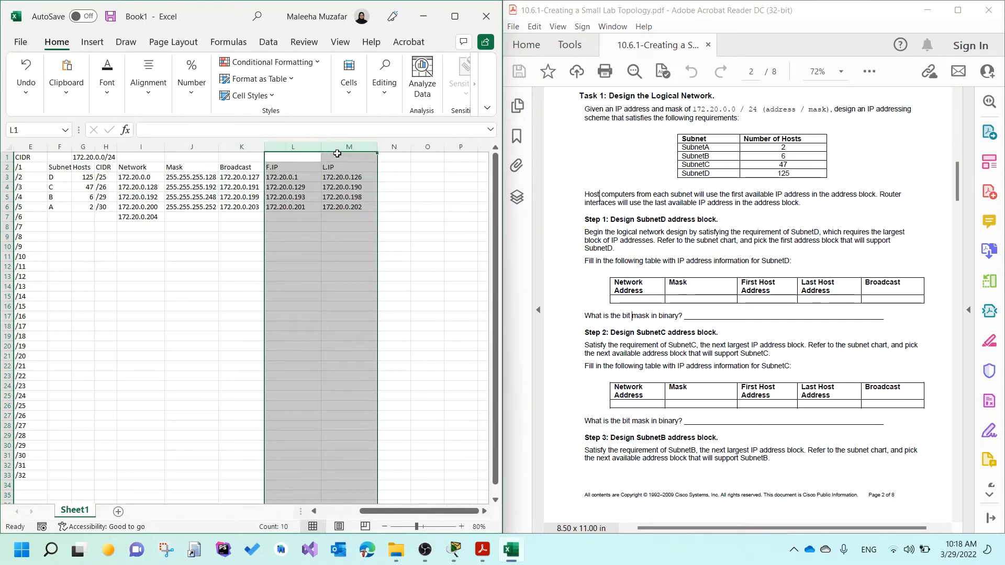
left_click(366, 203)
scroll(684, 324, "down", 2)
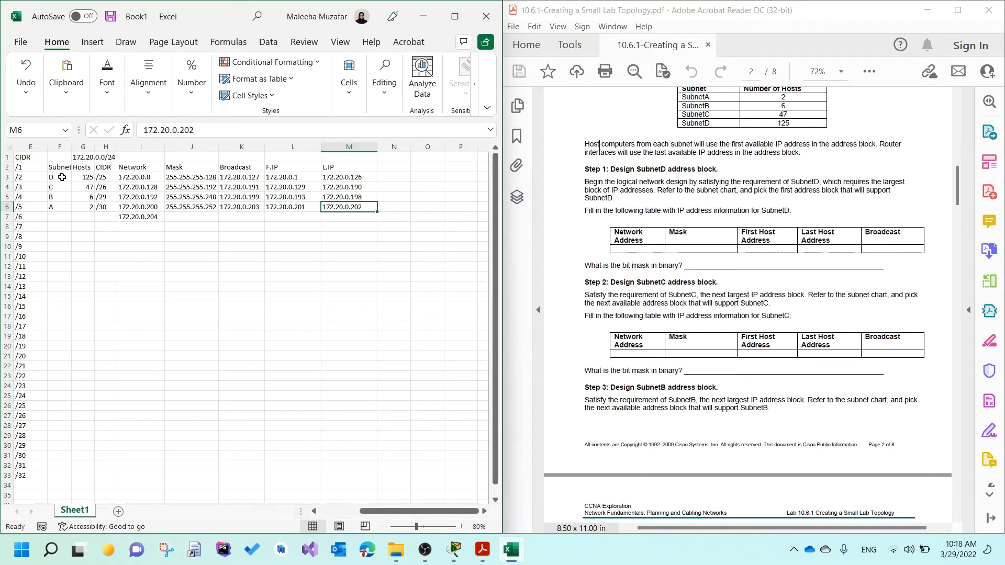
left_click_drag(60, 177, 338, 178)
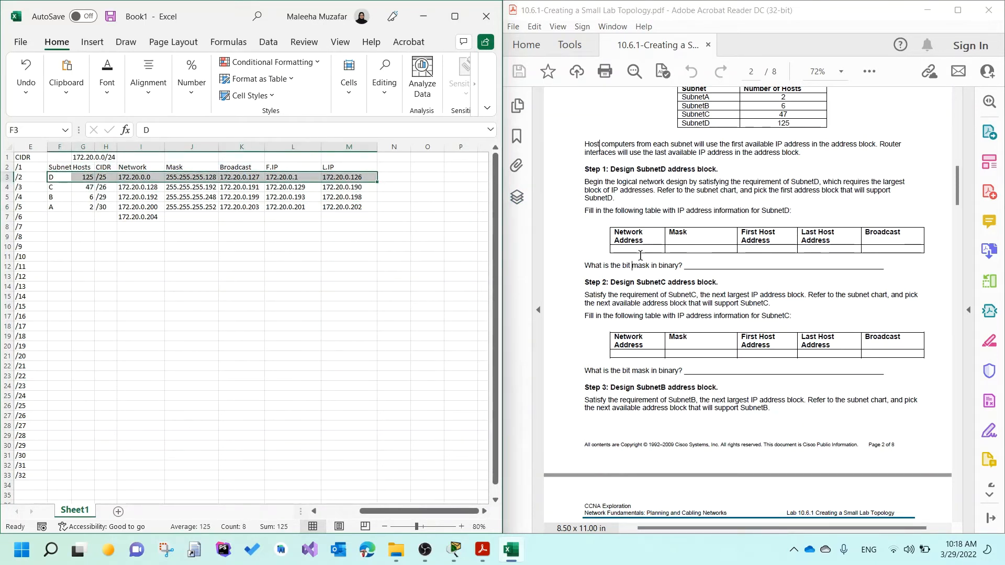
left_click_drag(612, 250, 756, 257)
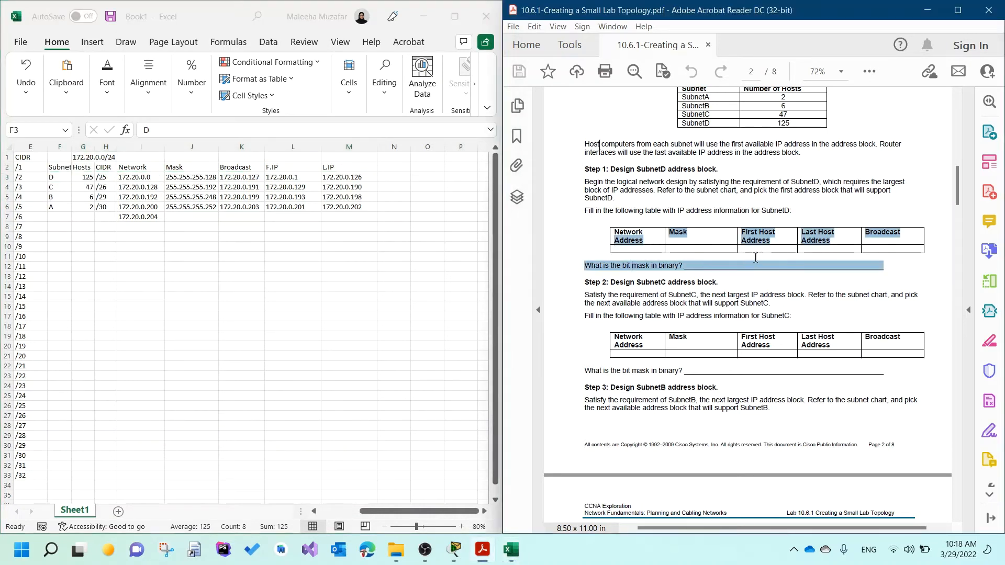
left_click(699, 295)
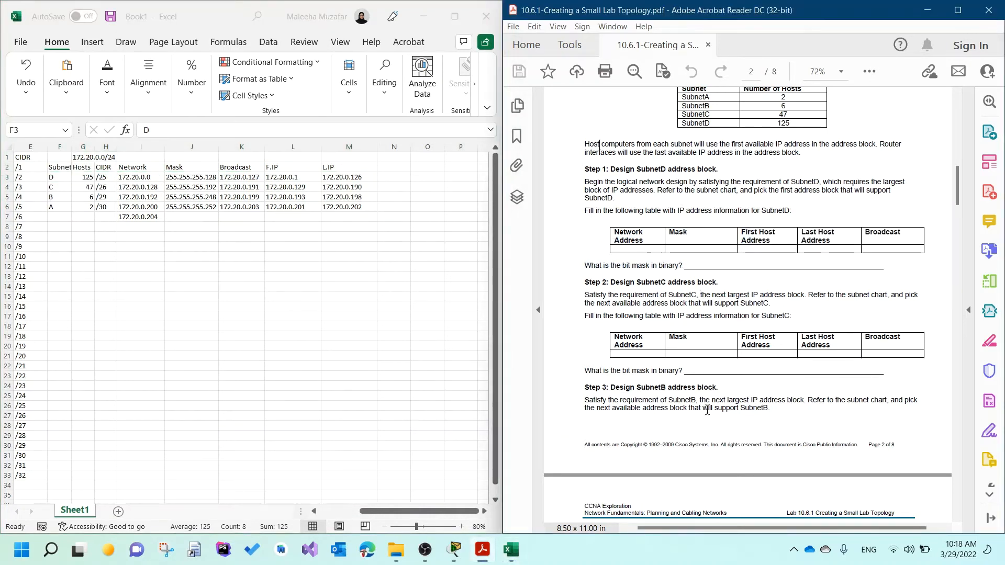
Review the Task 1 addressing requirements and the subnet design steps in the lab PDF
scroll(706, 411, "down", 3)
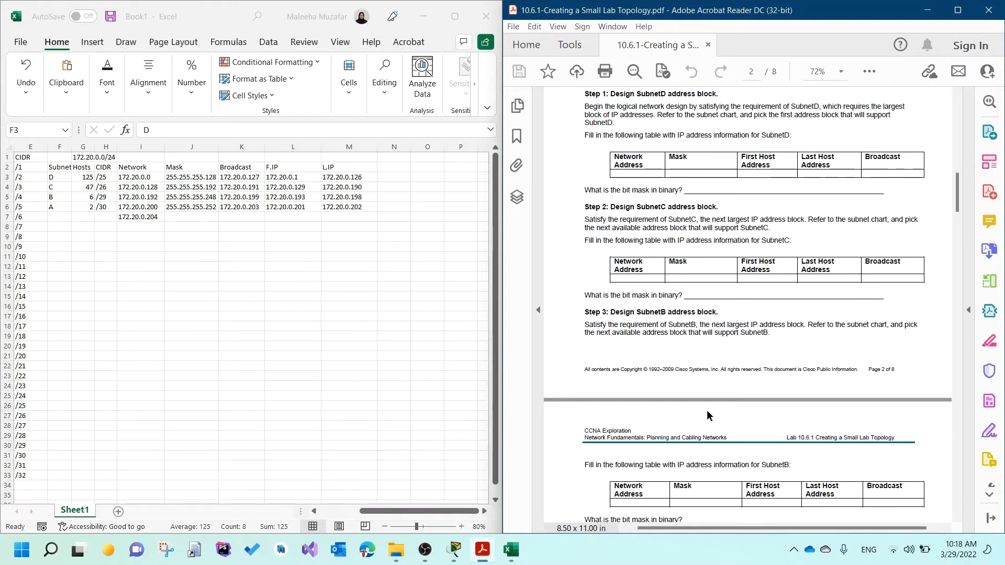
scroll(707, 414, "up", 3)
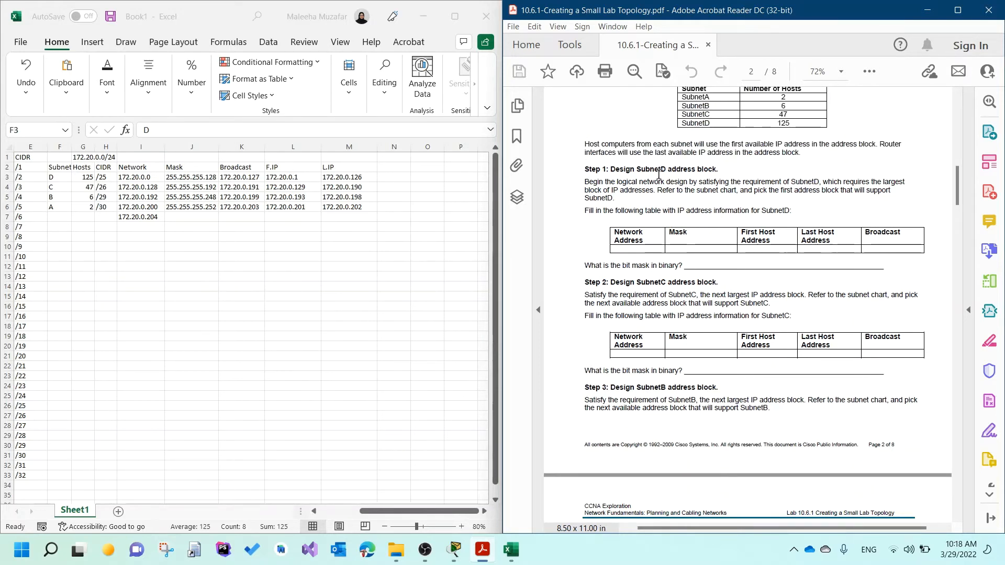
left_click_drag(585, 169, 750, 315)
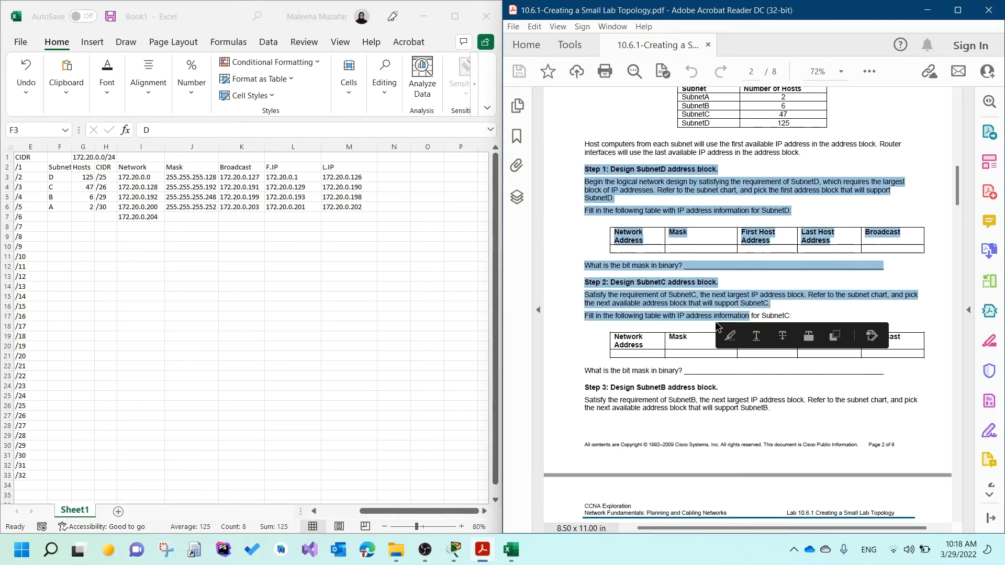
left_click(663, 196)
scroll(663, 193, "up", 3)
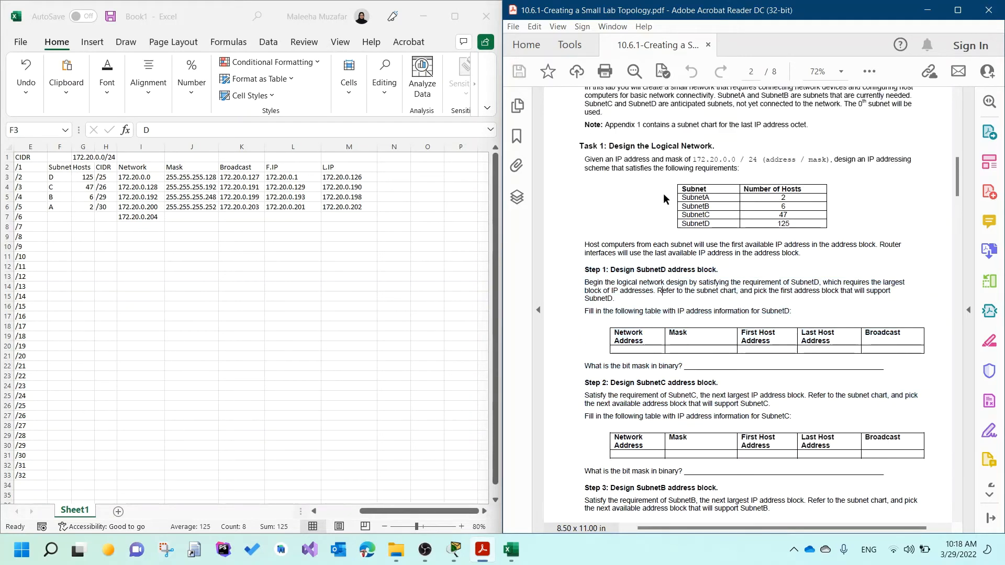
mouse_move(585, 160)
left_mouse_down()
mouse_move(811, 245)
mouse_move(809, 258)
left_mouse_up()
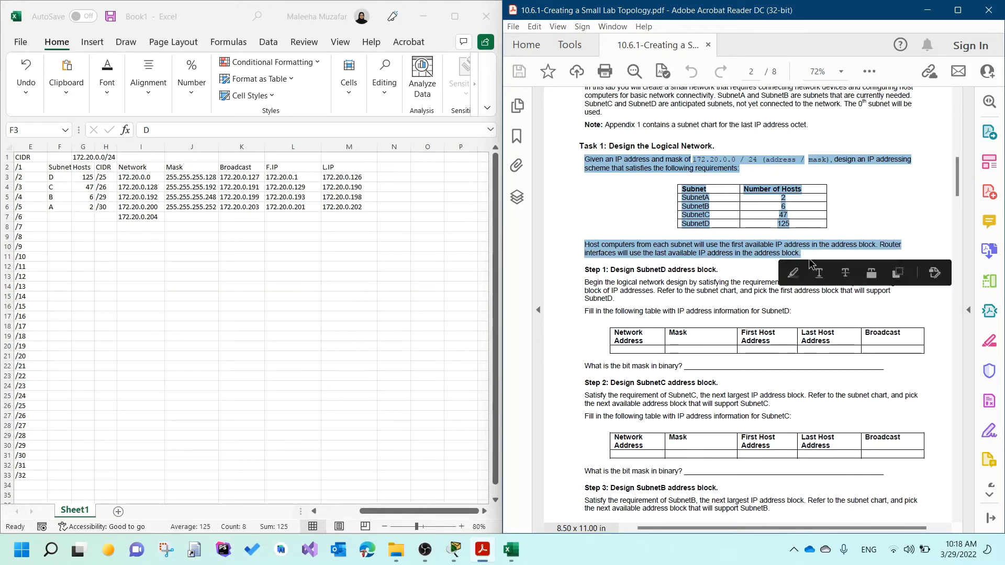
left_click(794, 253)
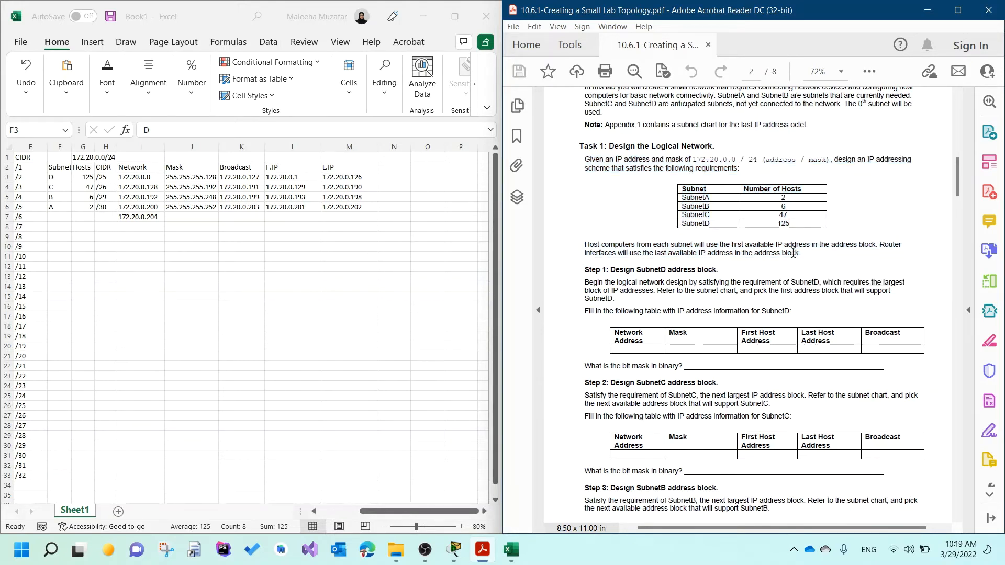
scroll(739, 307, "down", 8)
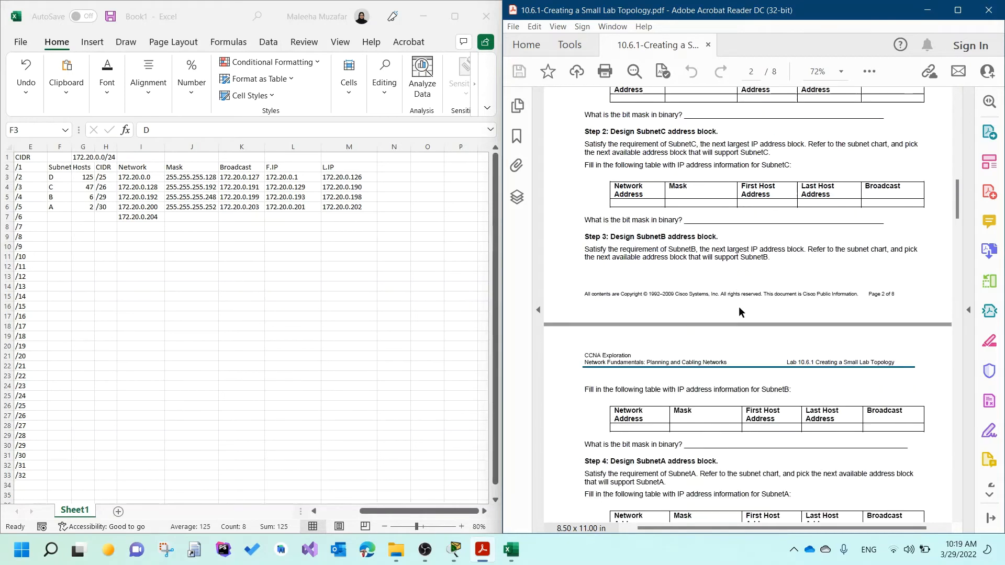
Examine the Figure 1 cabling topology and read the cable type questions in Task 2 of the lab PDF
scroll(738, 307, "down", 5)
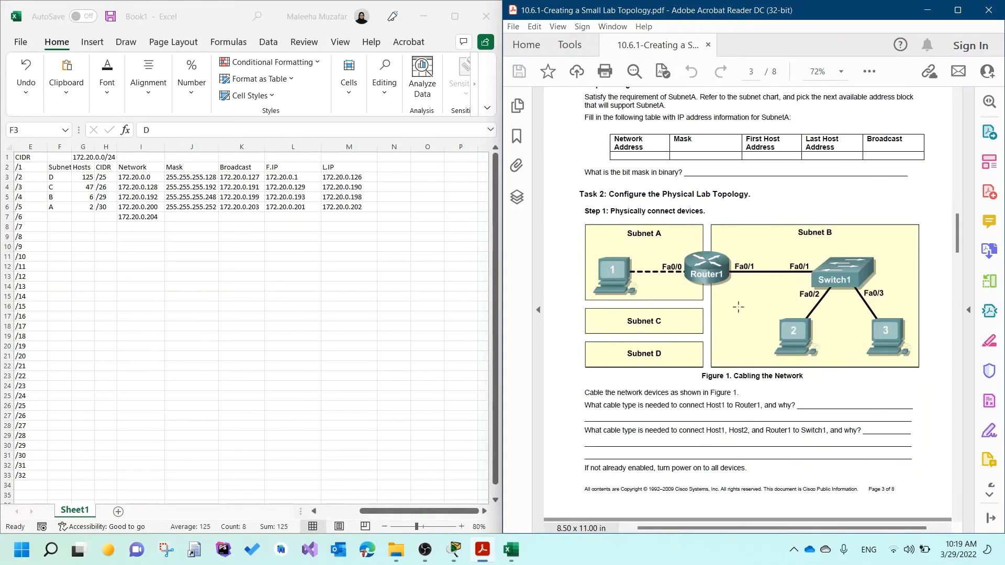
scroll(738, 306, "down", 3)
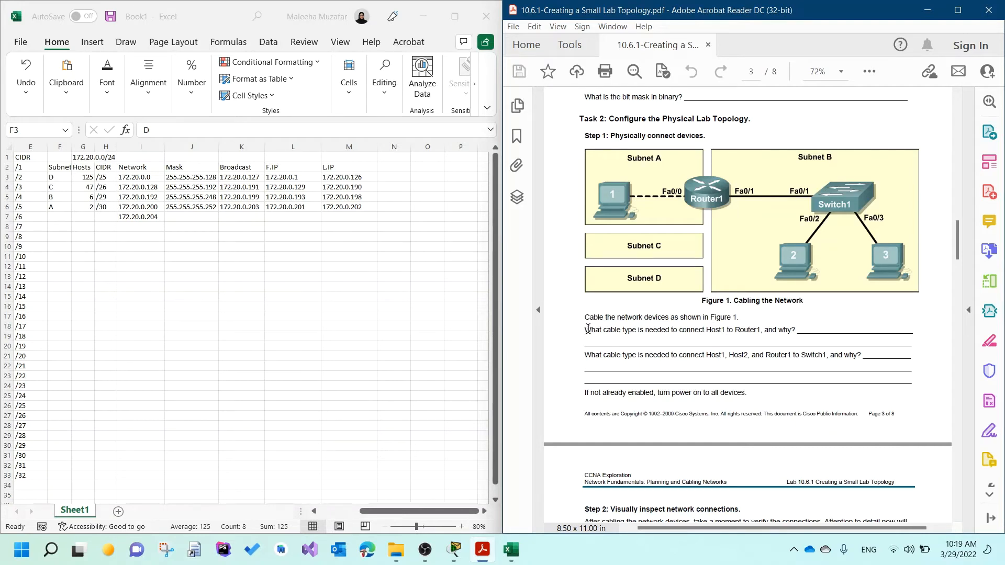
left_click_drag(585, 329, 791, 330)
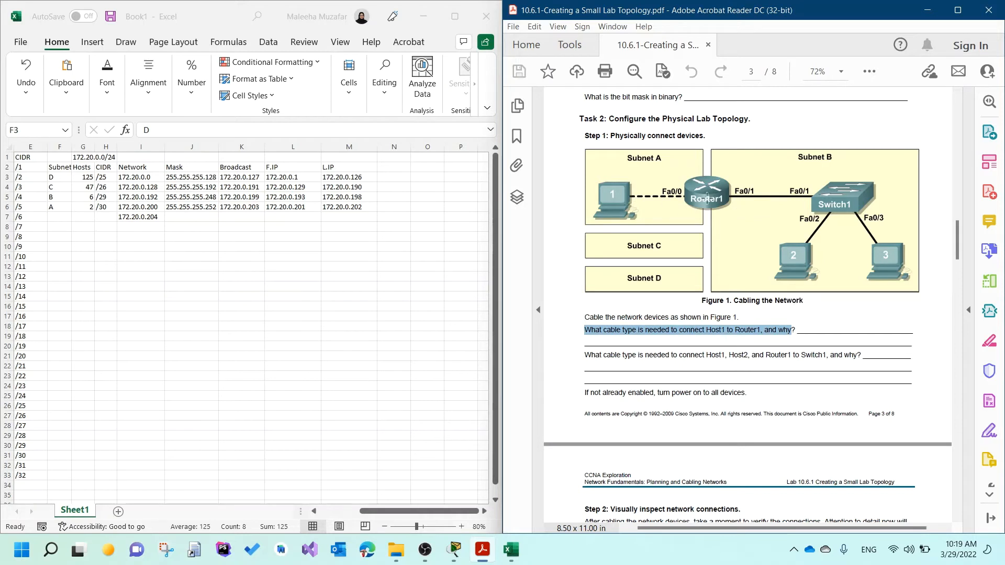
left_click(825, 332)
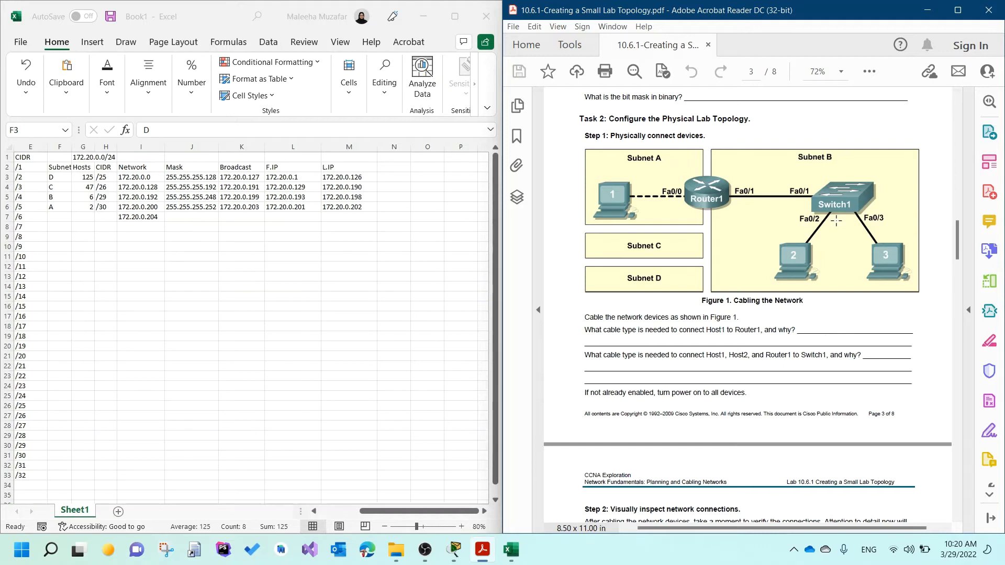
scroll(818, 332, "down", 1)
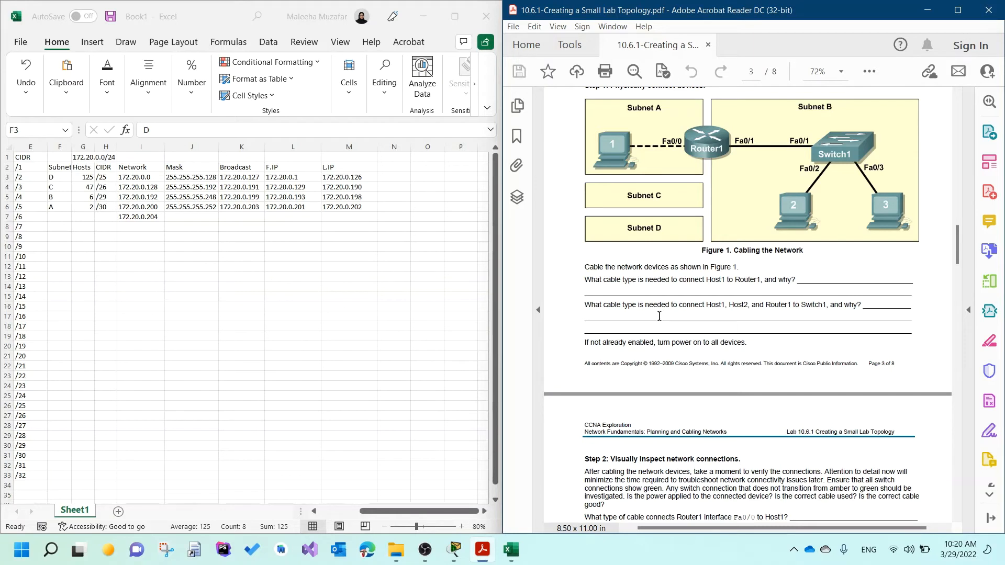
scroll(712, 384, "down", 3)
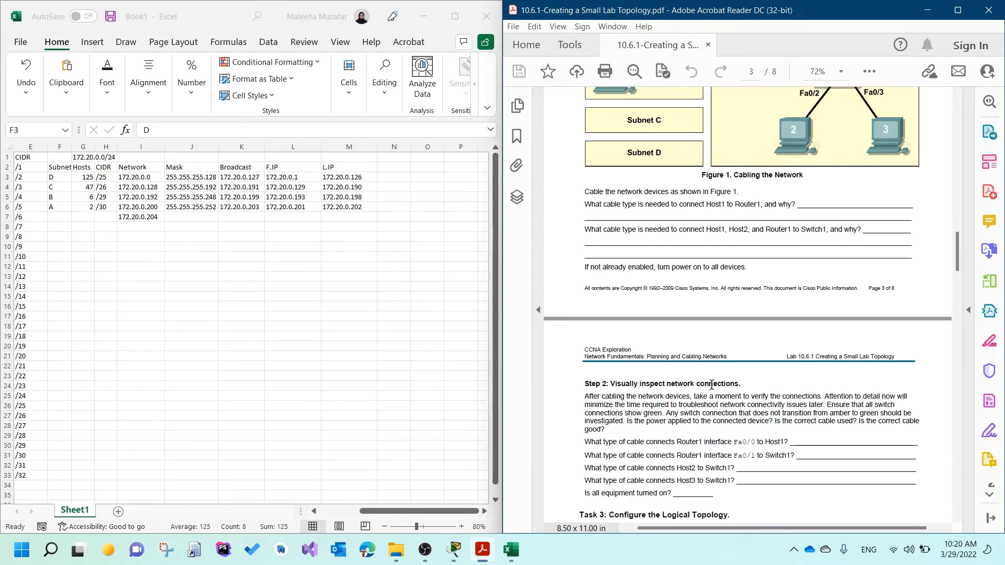
scroll(712, 385, "down", 2)
scroll(712, 385, "down", 2)
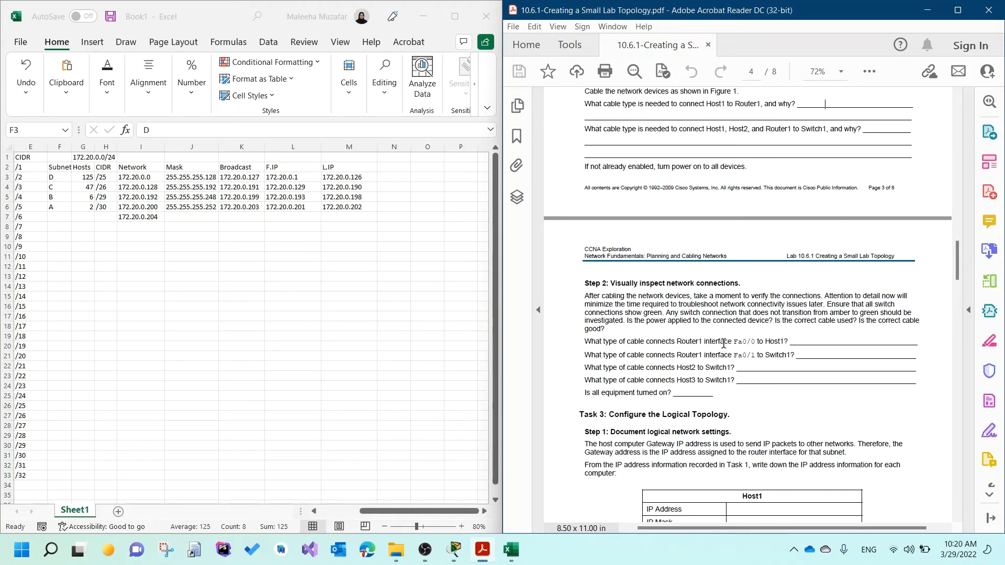
scroll(724, 344, "up", 3)
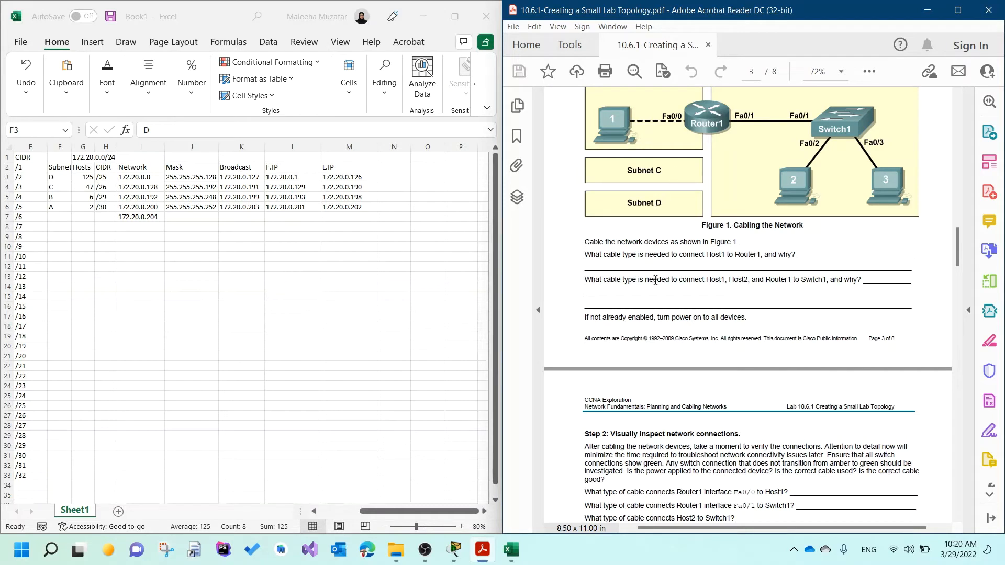
scroll(633, 308, "down", 5)
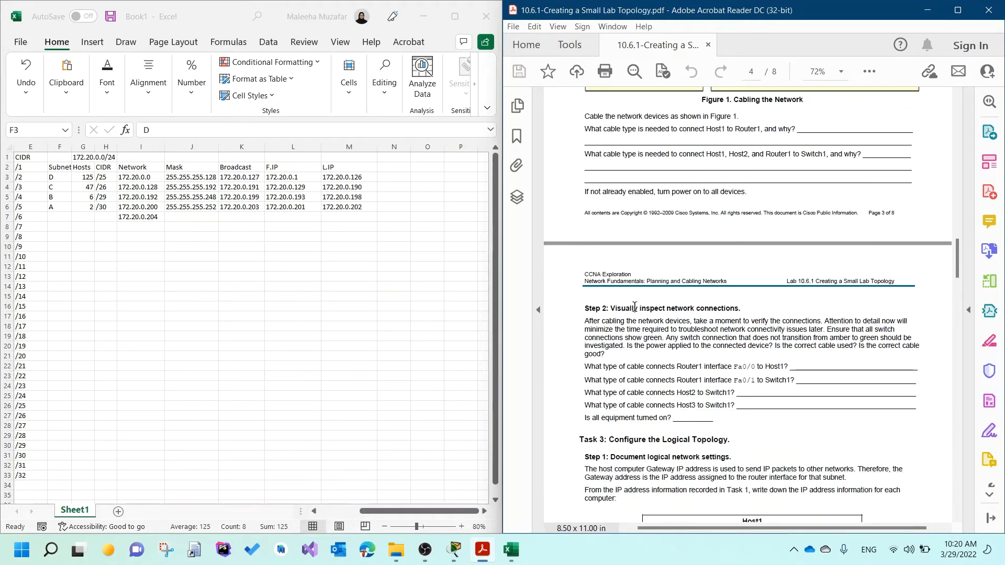
Read the Task 3 instructions on documenting logical network settings and examine the Host1, Host2 and Host3 tables
scroll(681, 343, "down", 1)
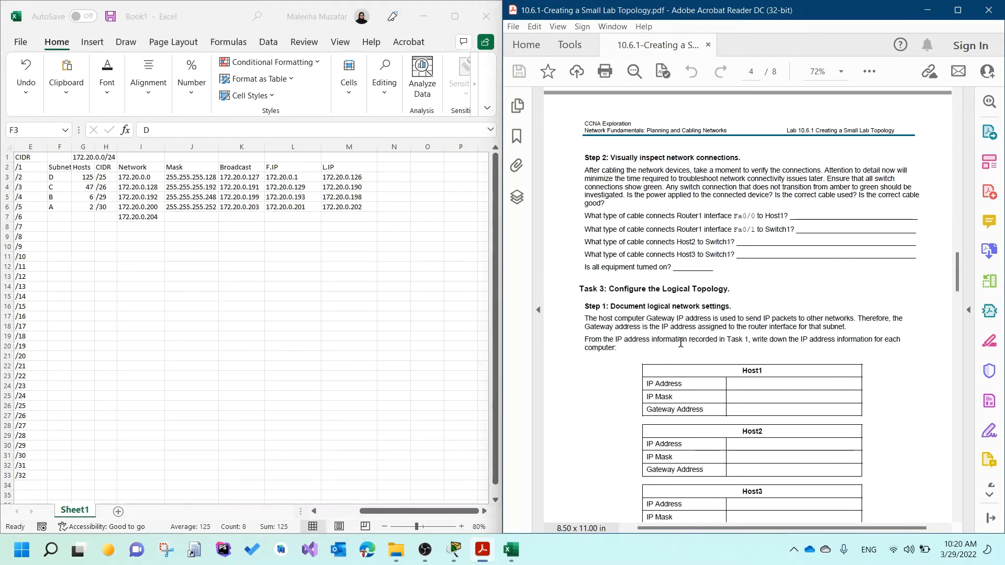
left_click_drag(587, 305, 627, 310)
left_click(618, 335)
scroll(617, 335, "down", 3)
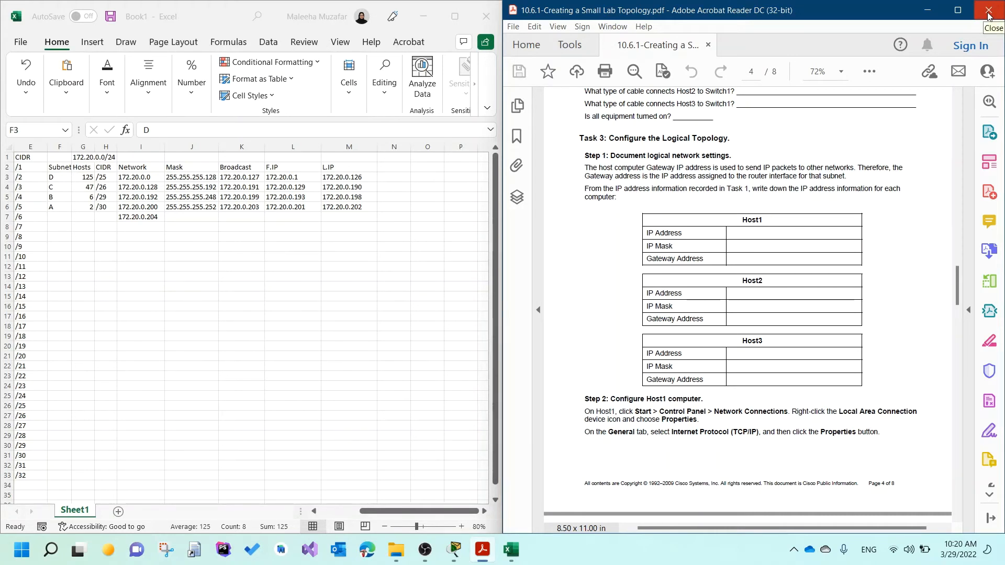
Switch to the lab PDF in Microsoft Edge and underline the Subnet A and Subnet B labels in Figure 1 with the pen
left_click(425, 549)
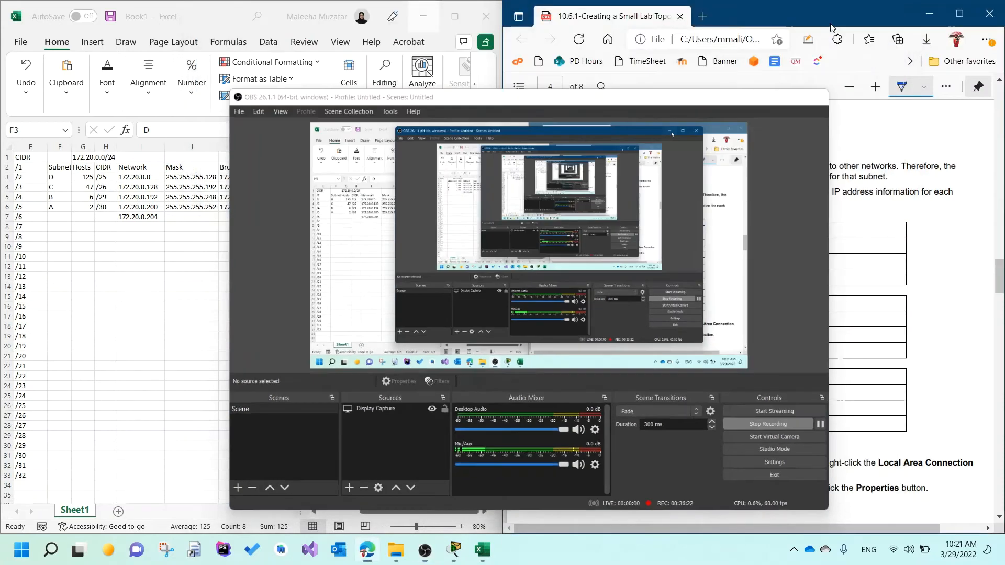
left_click(826, 21)
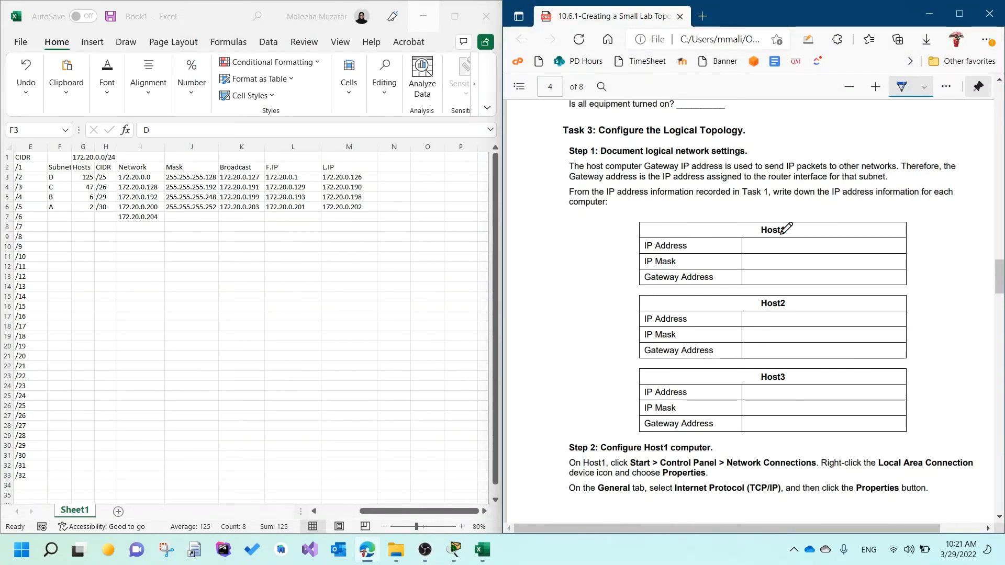
scroll(786, 229, "up", 10)
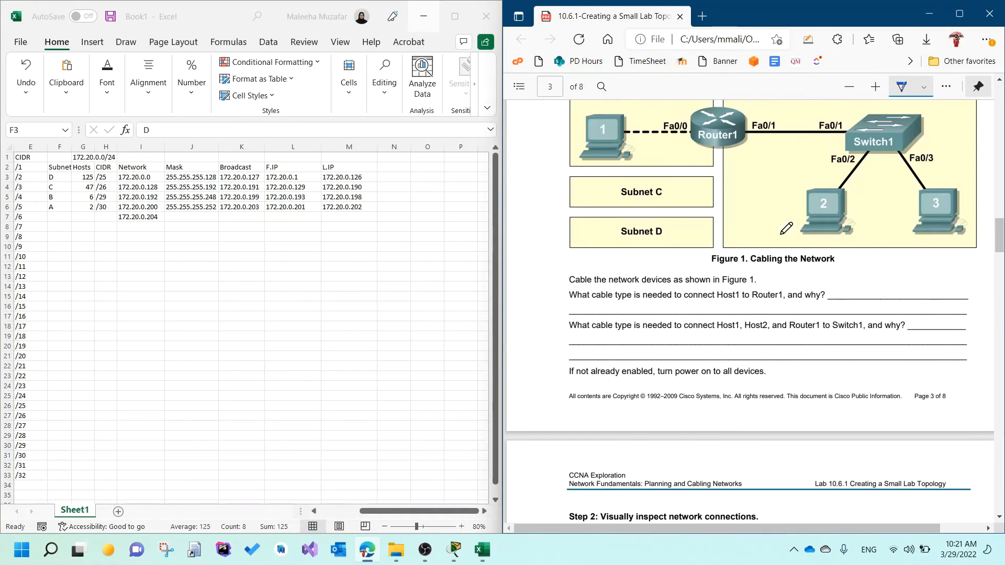
scroll(786, 228, "up", 2)
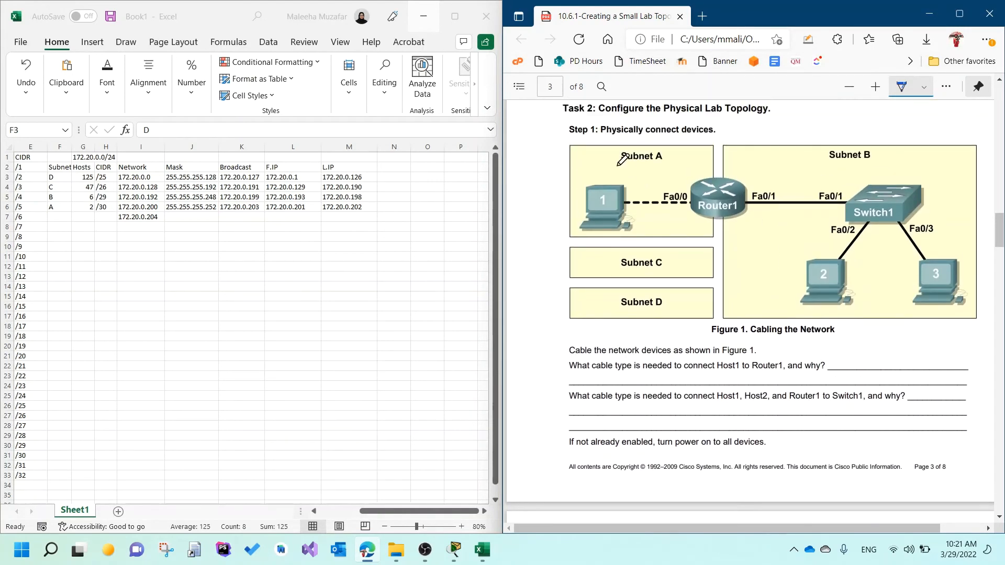
left_click_drag(618, 166, 667, 167)
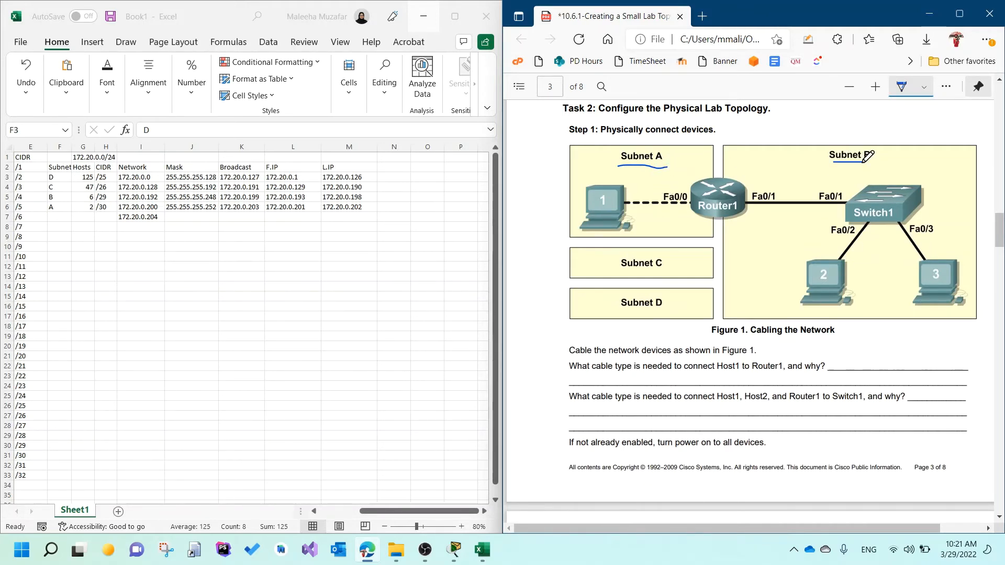
Handwrite the subnet letters beside the Task 3 table headings: A for Host1, B for Host2 and B for Host3
scroll(863, 157, "down", 7)
scroll(860, 276, "down", 4)
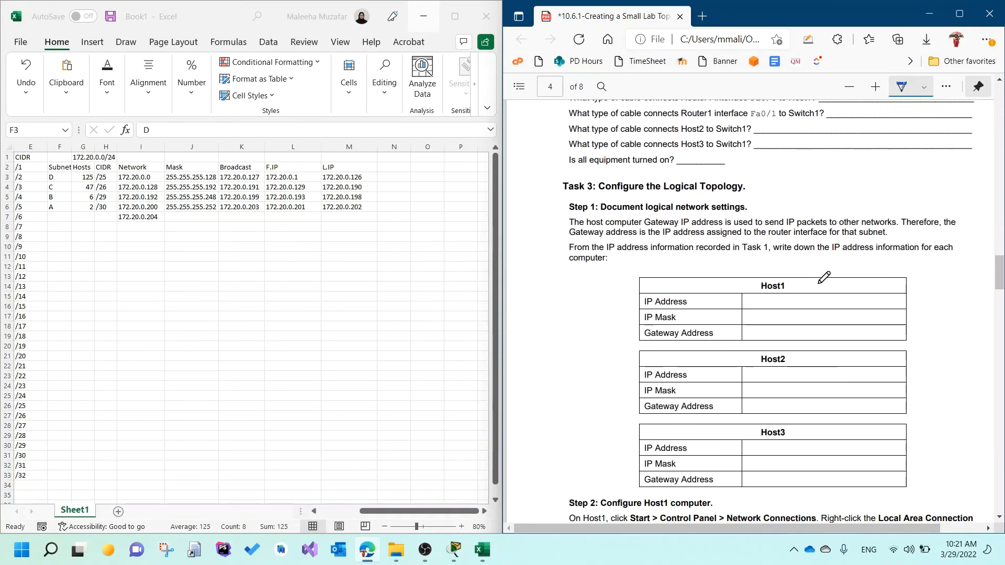
mouse_move(801, 282)
left_mouse_down()
mouse_move(801, 293)
mouse_move(812, 286)
left_mouse_up()
mouse_move(799, 352)
left_mouse_down()
mouse_move(800, 365)
mouse_move(810, 360)
mouse_move(801, 367)
left_mouse_up()
mouse_move(803, 428)
left_mouse_down()
mouse_move(802, 440)
mouse_move(813, 426)
mouse_move(803, 440)
left_mouse_up()
scroll(846, 330, "down", 1)
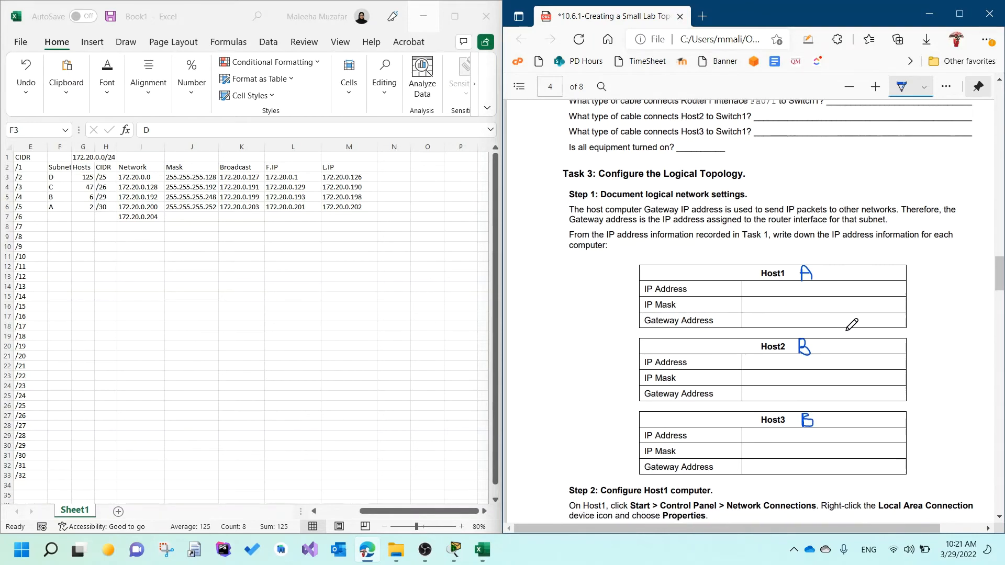
Check subnet A's row in the Excel table for the network, broadcast, first and last IPs that apply to Host1
scroll(696, 239, "down", 1)
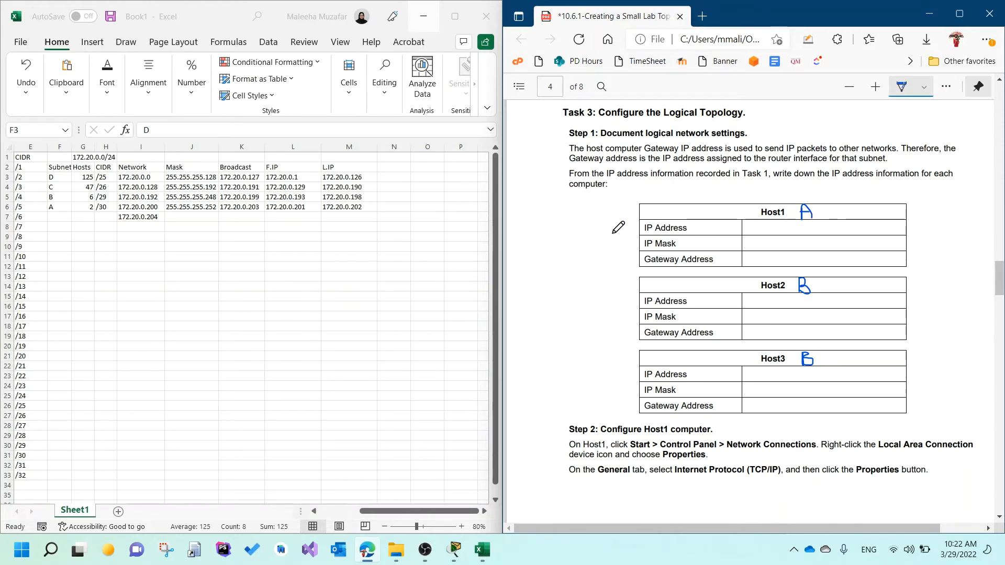
left_click_drag(51, 205, 348, 208)
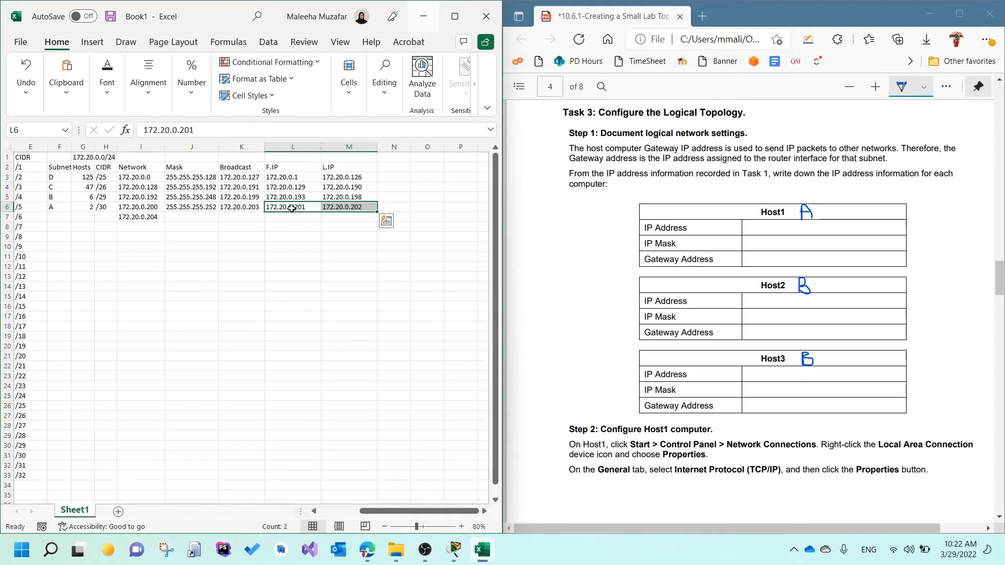
left_click(149, 206)
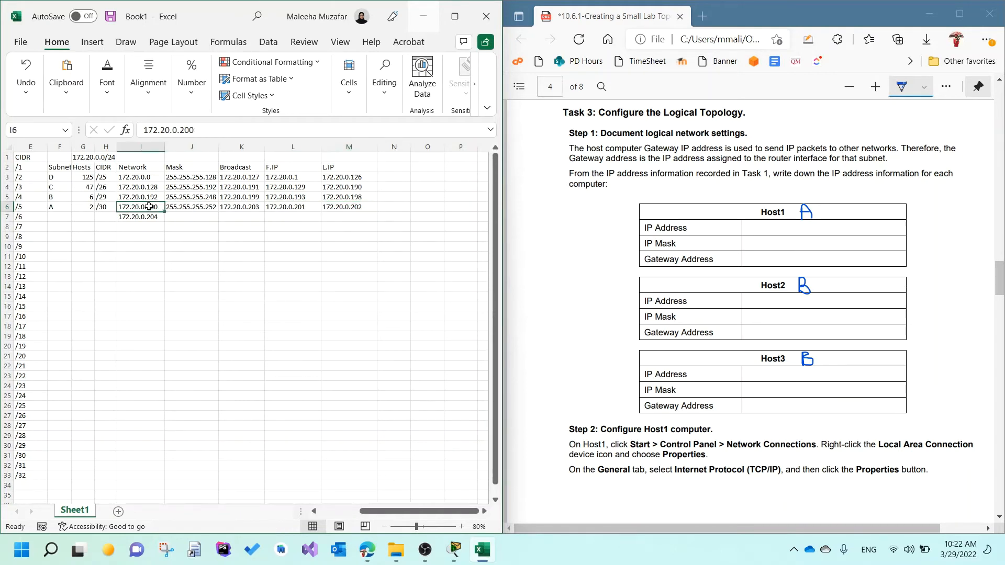
left_click(236, 207)
left_click_drag(267, 210, 355, 207)
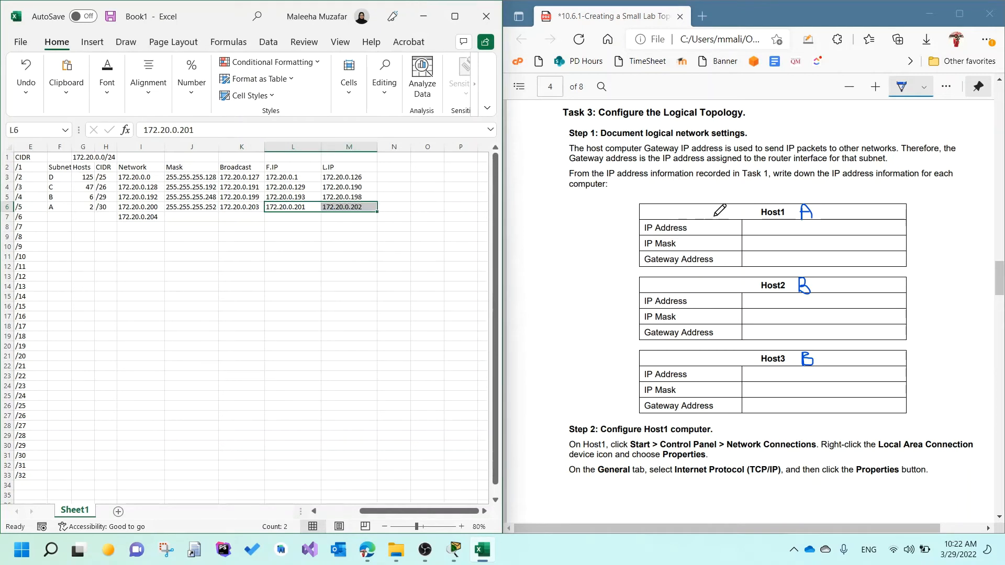
Handwrite subnet A's first usable IP, 172.20.0.201, as the IP Address in the Host1 table
left_click(280, 209)
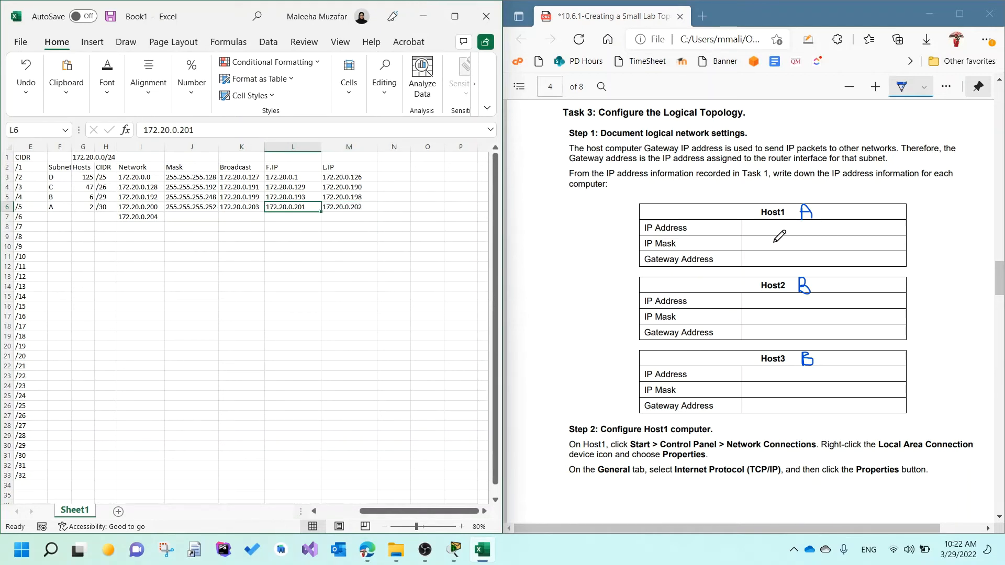
left_click(755, 224)
mouse_move(755, 224)
left_mouse_down()
mouse_move(755, 234)
mouse_move(786, 235)
left_mouse_up()
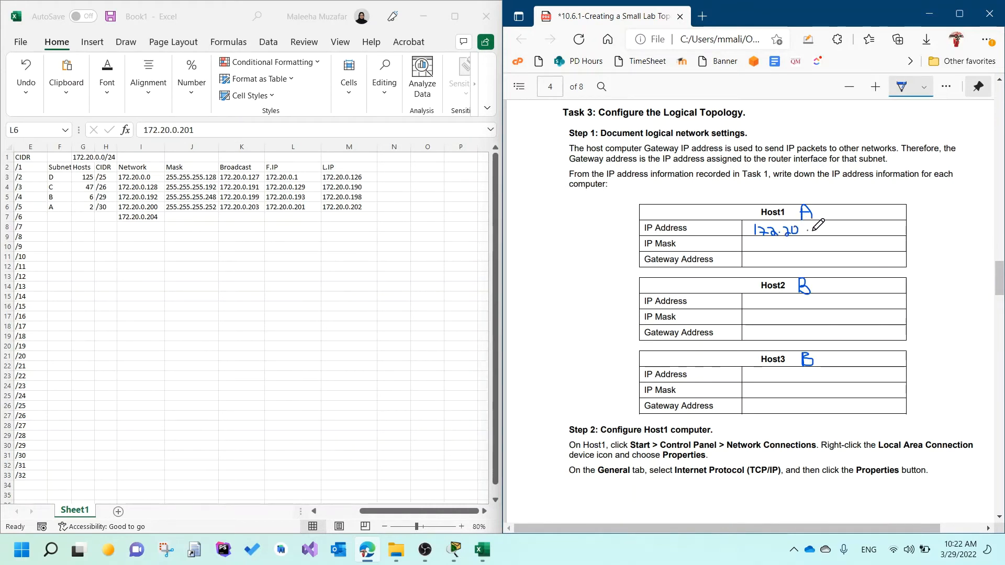
left_click(808, 231)
mouse_move(818, 226)
left_mouse_down()
mouse_move(837, 236)
mouse_move(843, 225)
mouse_move(850, 235)
left_mouse_up()
left_click(825, 231)
Look up subnet A's mask in the Excel table and handwrite 255.255.255.252 as Host1's IP Mask
left_click(292, 207)
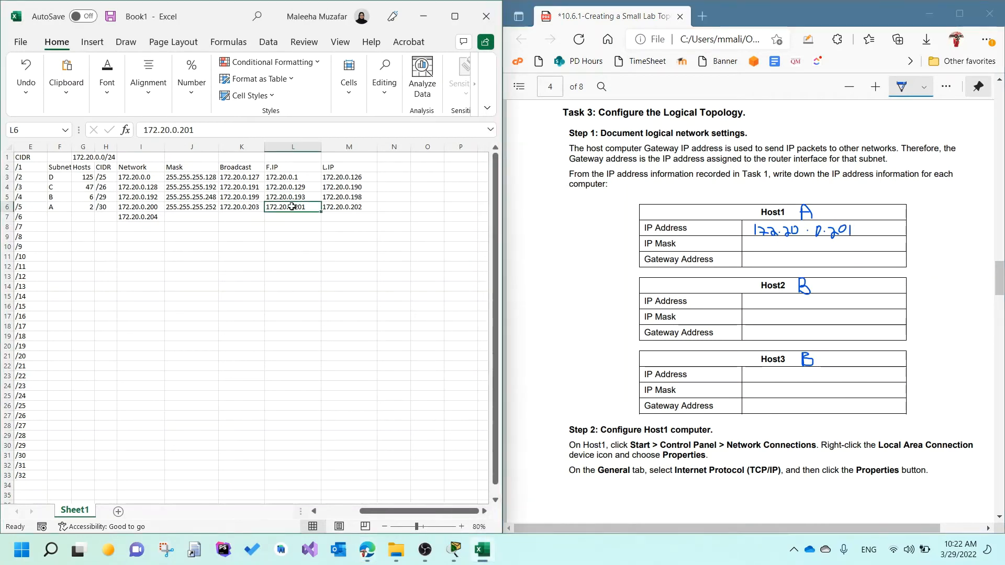
left_click(196, 206)
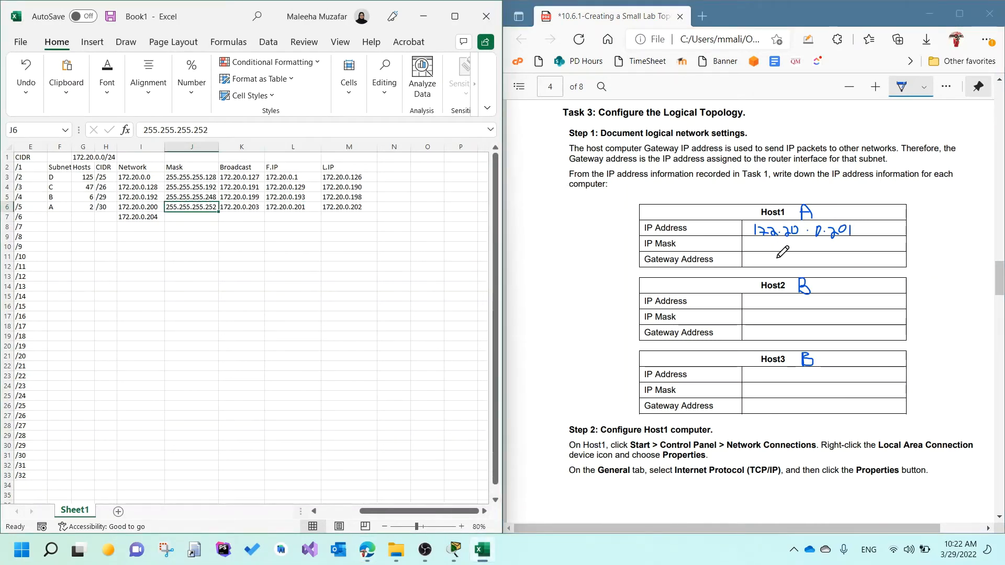
left_click(757, 243)
left_click_drag(755, 244, 768, 250)
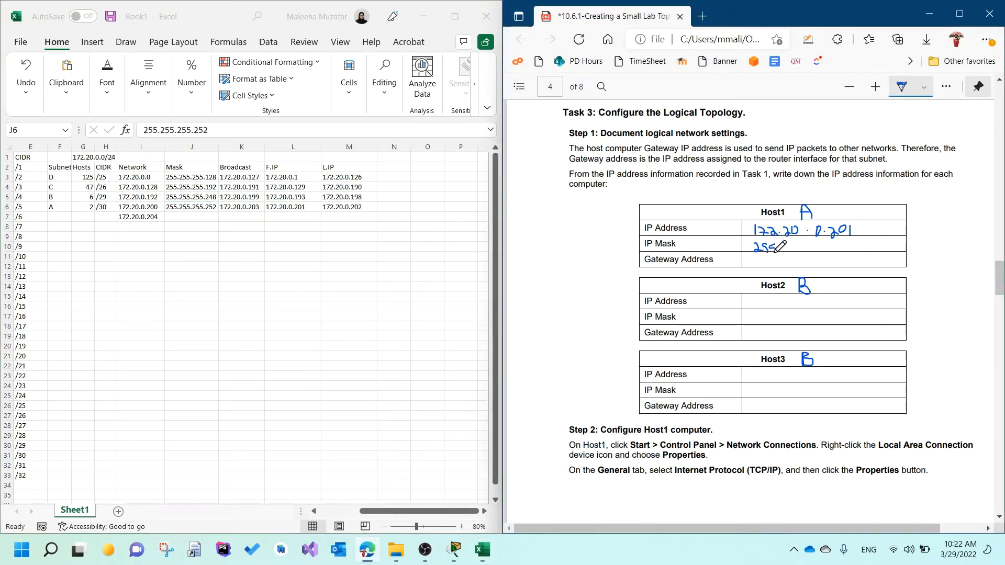
left_click(781, 251)
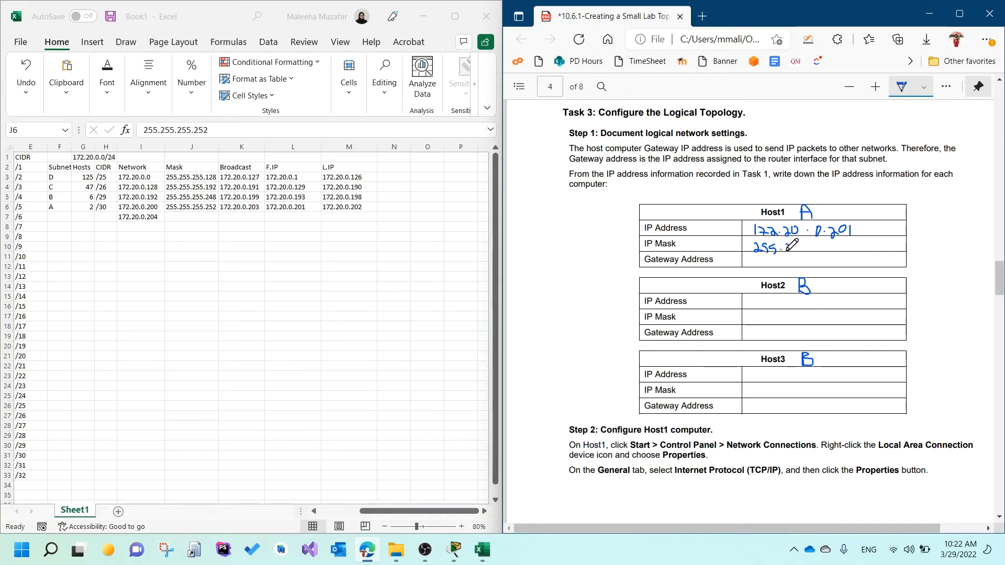
left_click_drag(786, 250, 879, 248)
left_click(853, 250)
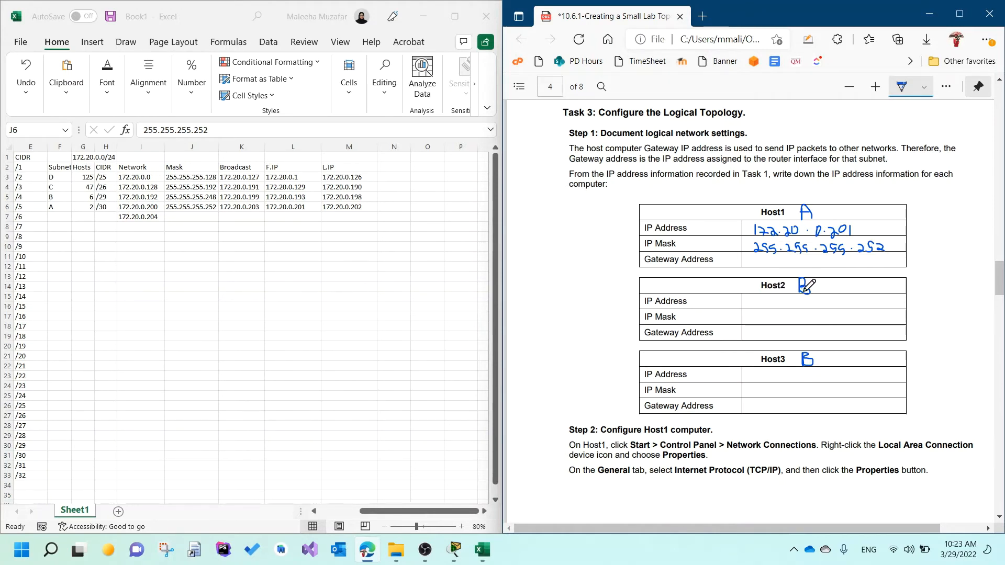
Check subnet B's row in the Excel table and handwrite Host2's IP address as .193 and its mask as .248
left_click(299, 205)
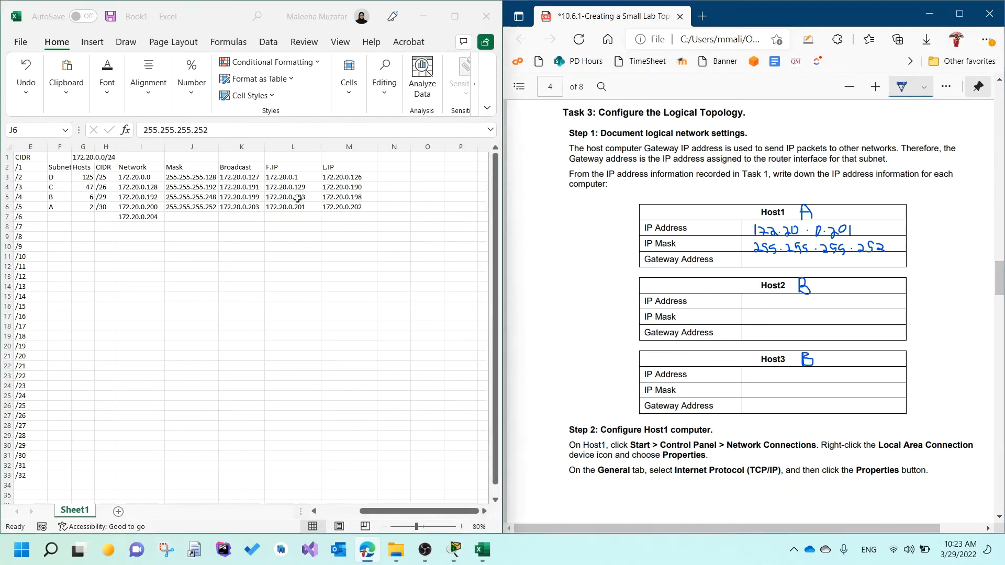
left_click_drag(294, 196, 341, 197)
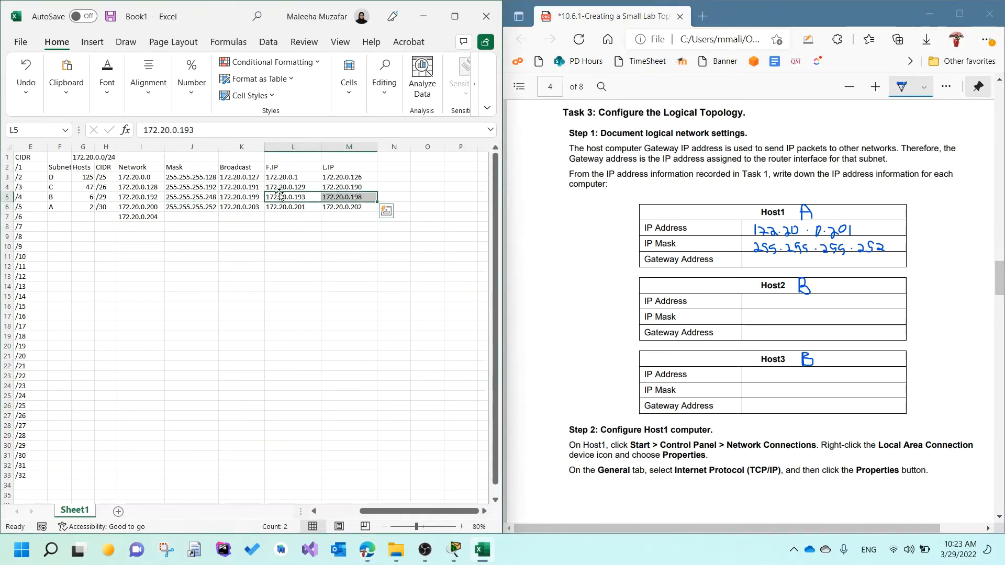
left_click_drag(60, 197, 342, 201)
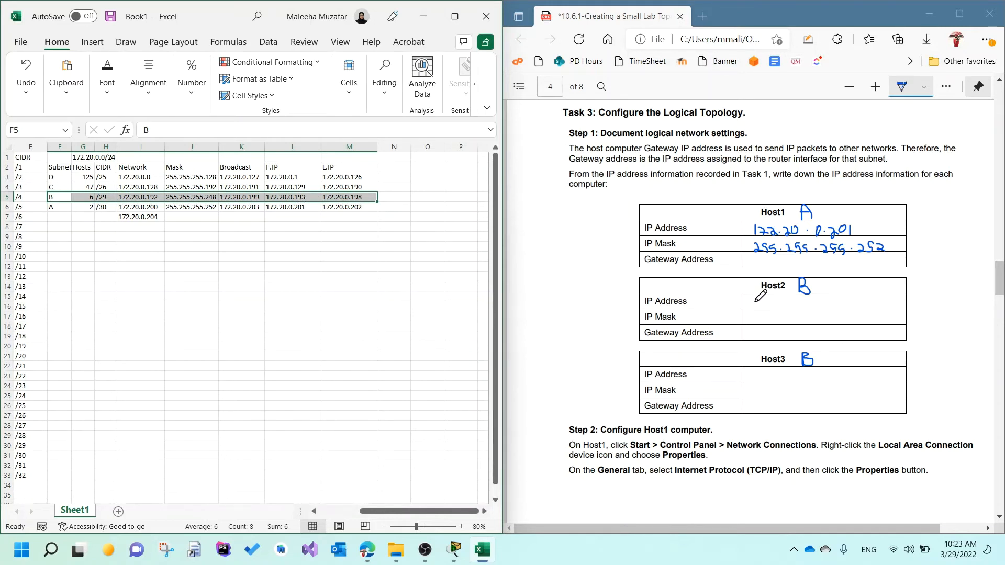
left_click(842, 302)
left_click_drag(850, 297, 861, 308)
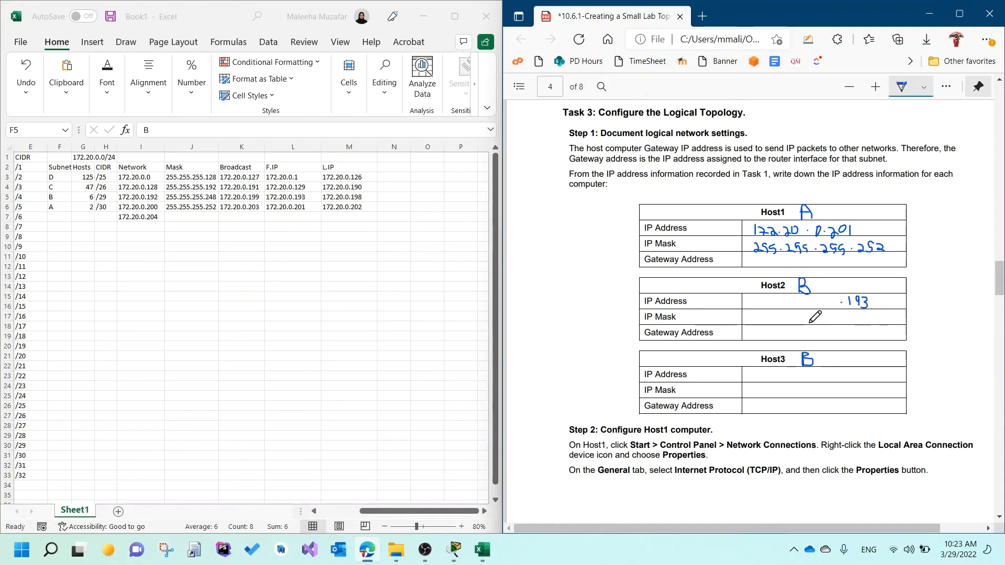
left_click(206, 201)
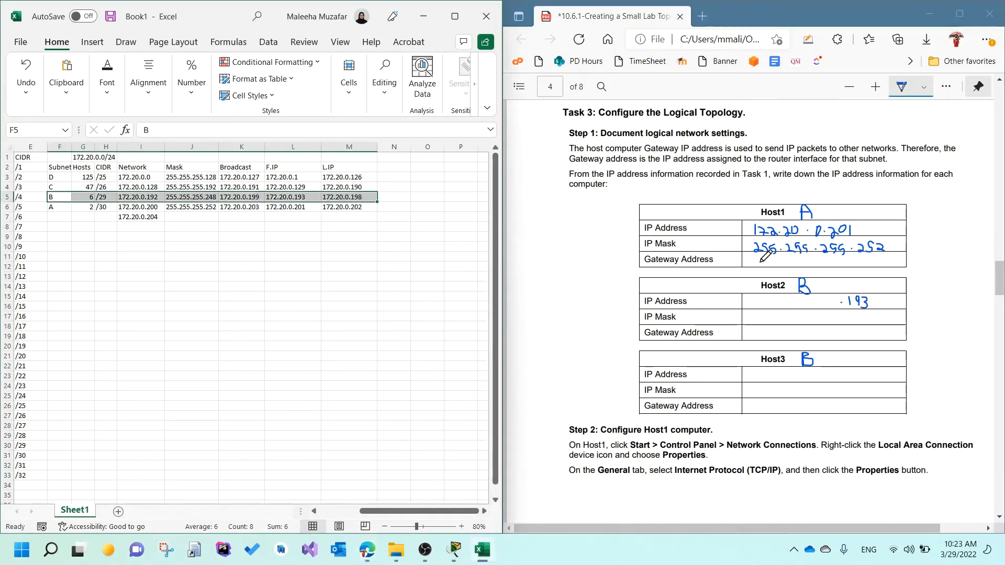
left_click(844, 319)
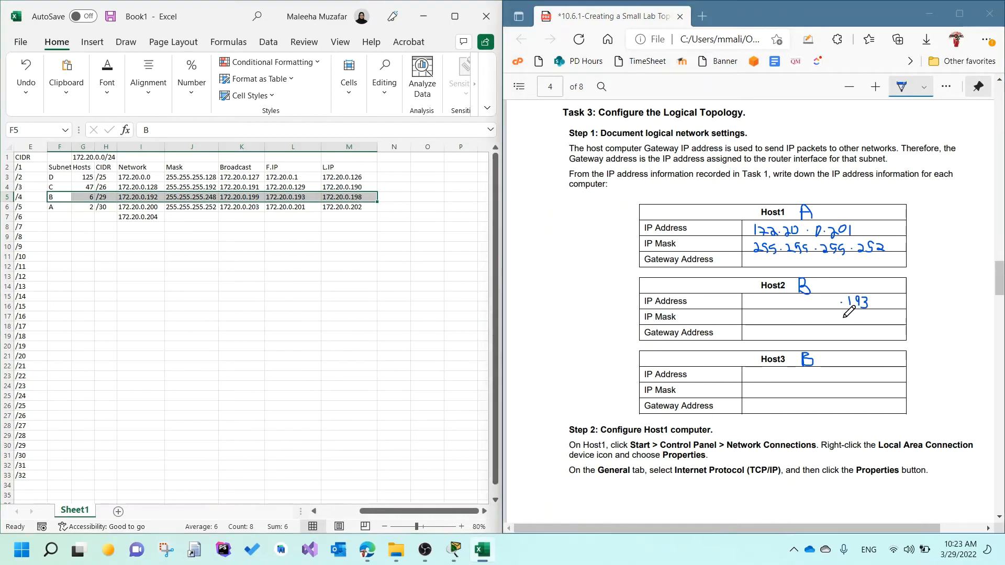
left_click_drag(851, 315, 869, 319)
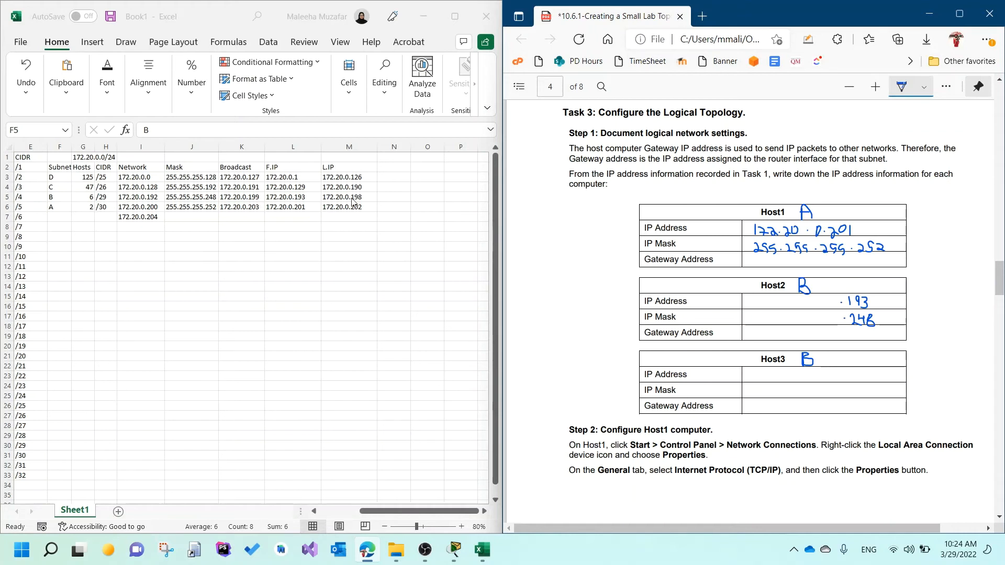
Handwrite .194 as the IP address and .248 as the mask in the Host3 table
left_click(849, 374)
mouse_move(855, 370)
left_mouse_down()
mouse_move(854, 378)
mouse_move(874, 376)
mouse_move(867, 395)
left_mouse_up()
left_click(854, 391)
mouse_move(878, 384)
left_mouse_down()
mouse_move(876, 396)
mouse_move(885, 385)
left_mouse_up()
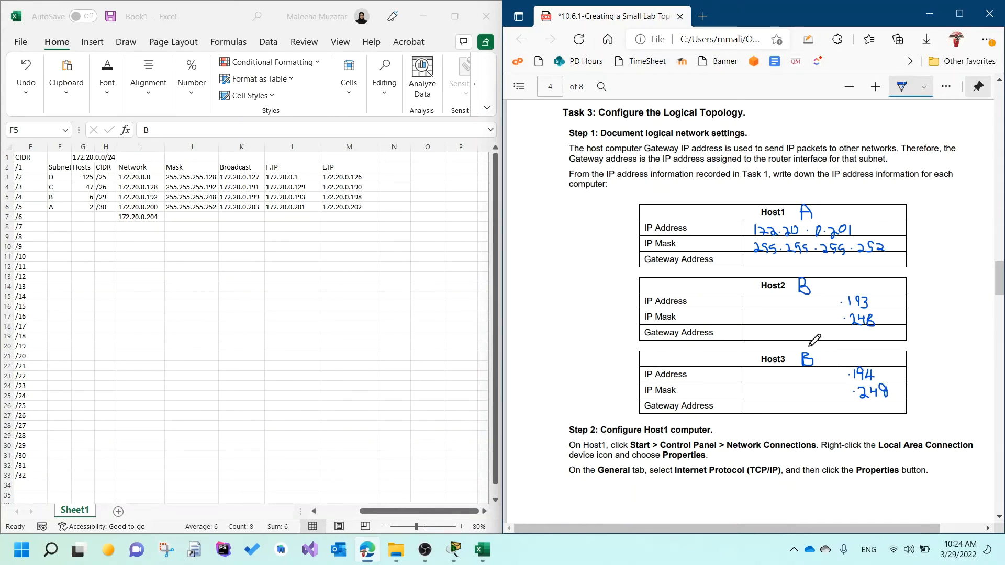
Draw pen arrows in Figure 1 marking Router1's links and its Fa0/0 and Fa0/1 interfaces for Subnet A and Subnet B
scroll(856, 281, "up", 10)
scroll(856, 281, "up", 4)
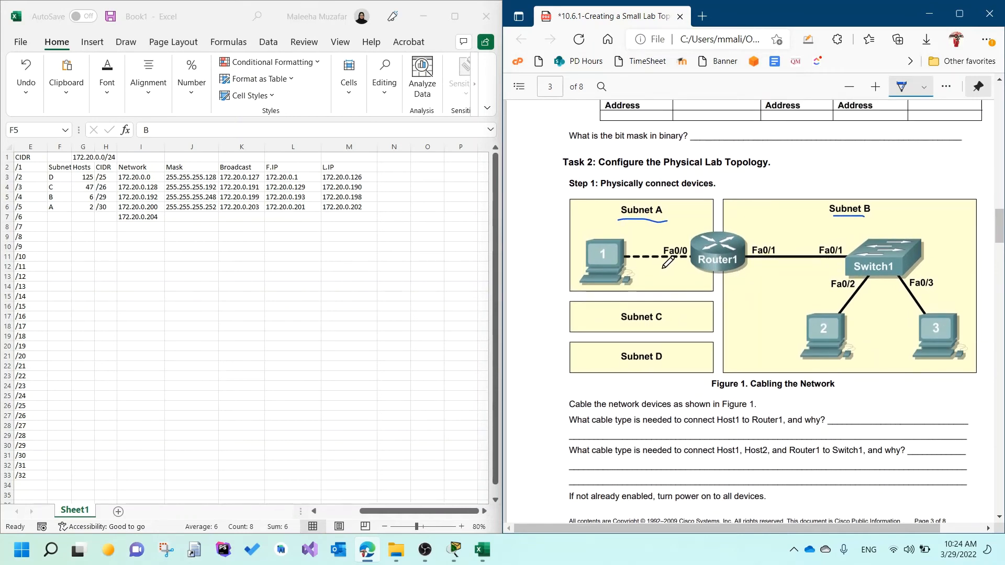
left_click_drag(661, 256, 660, 274)
left_click_drag(776, 276, 784, 263)
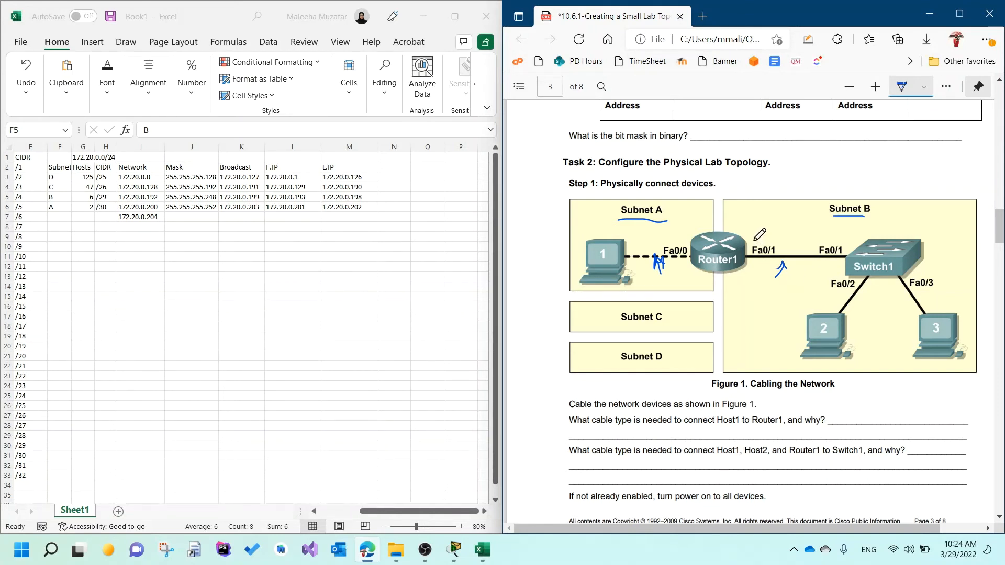
left_click_drag(760, 225, 767, 234)
left_click_drag(675, 229, 676, 238)
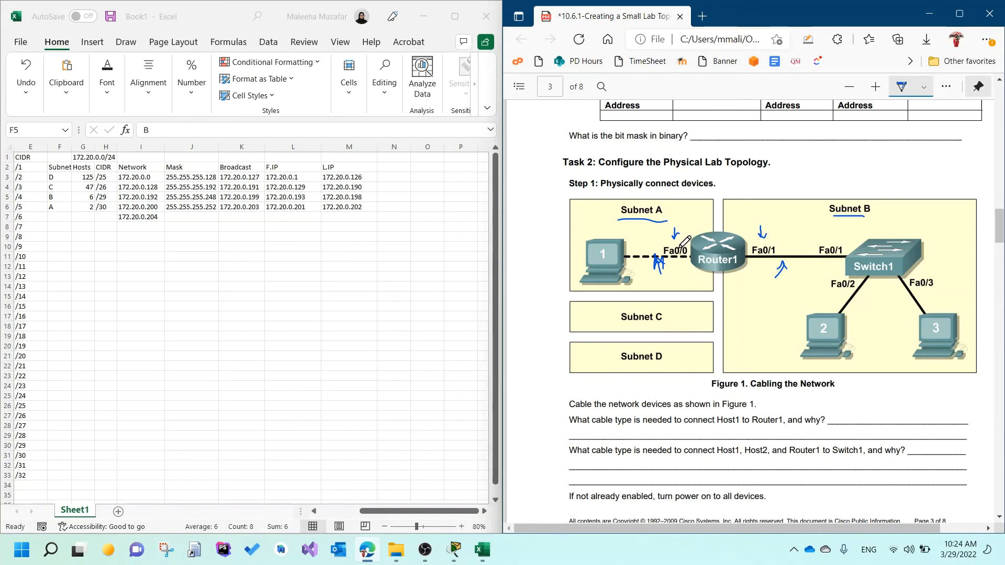
mouse_move(675, 212)
left_mouse_down()
mouse_move(676, 229)
mouse_move(676, 219)
left_mouse_up()
mouse_move(760, 230)
left_mouse_down()
mouse_move(761, 212)
mouse_move(794, 208)
left_mouse_up()
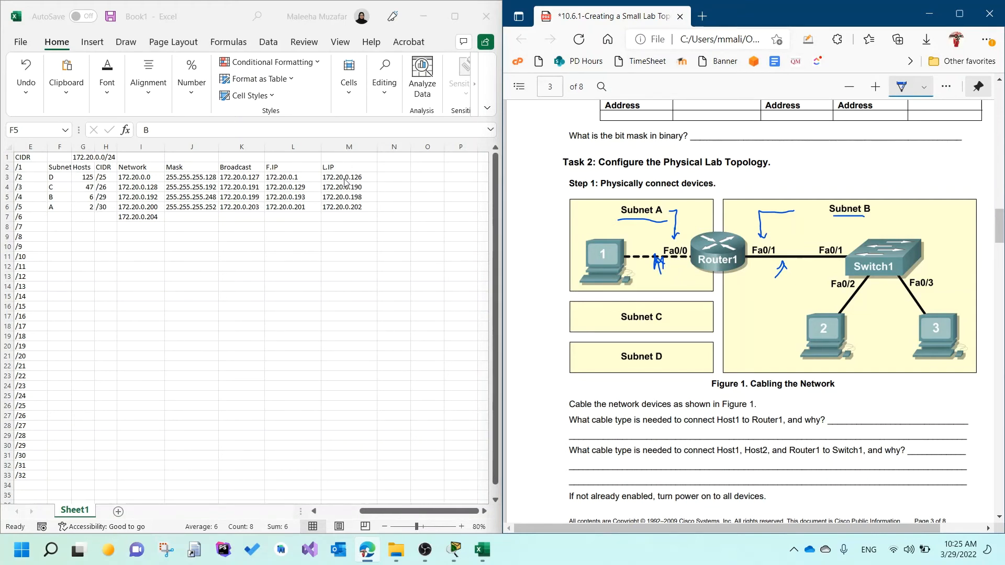
Look up subnet A's last usable IP in the Excel table and handwrite .202 as Host1's Gateway Address
left_click_drag(347, 176, 349, 207)
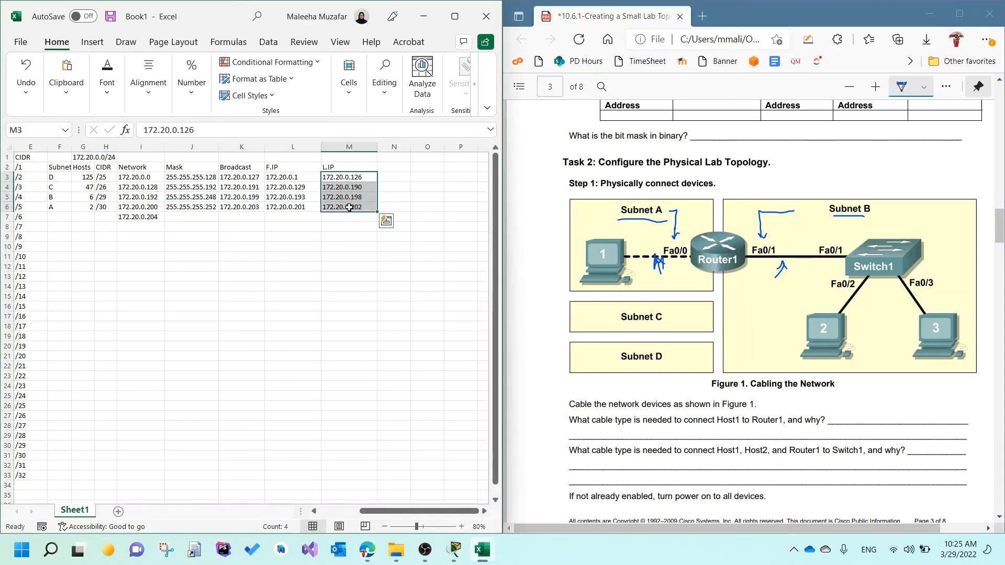
left_click(361, 287)
scroll(801, 422, "down", 10)
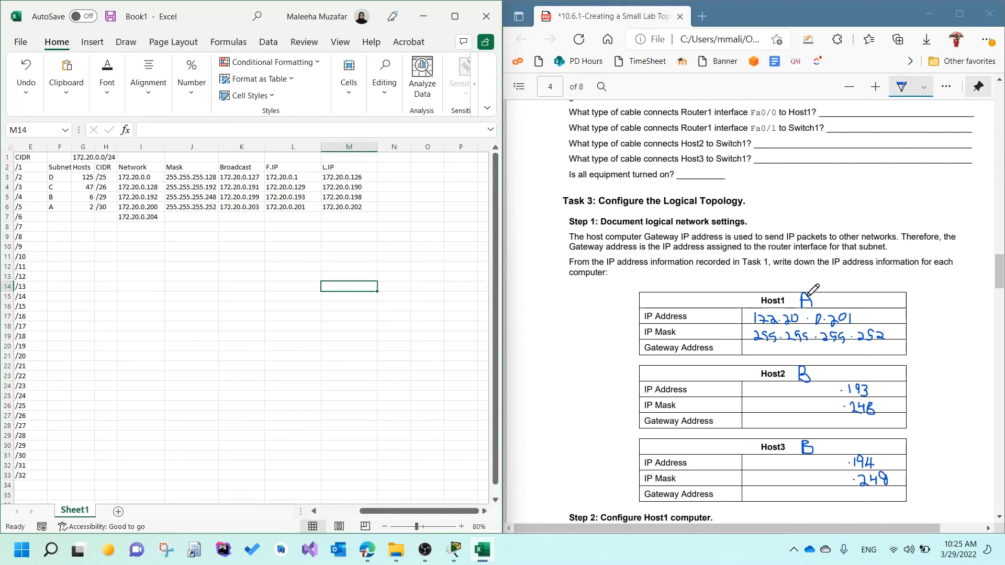
left_click(346, 198)
left_click(357, 207)
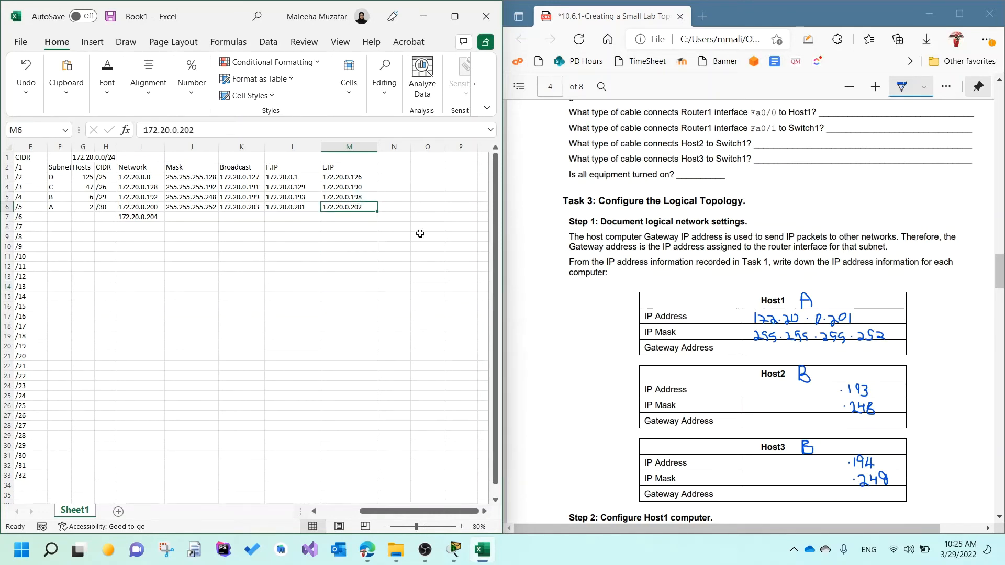
left_click(849, 351)
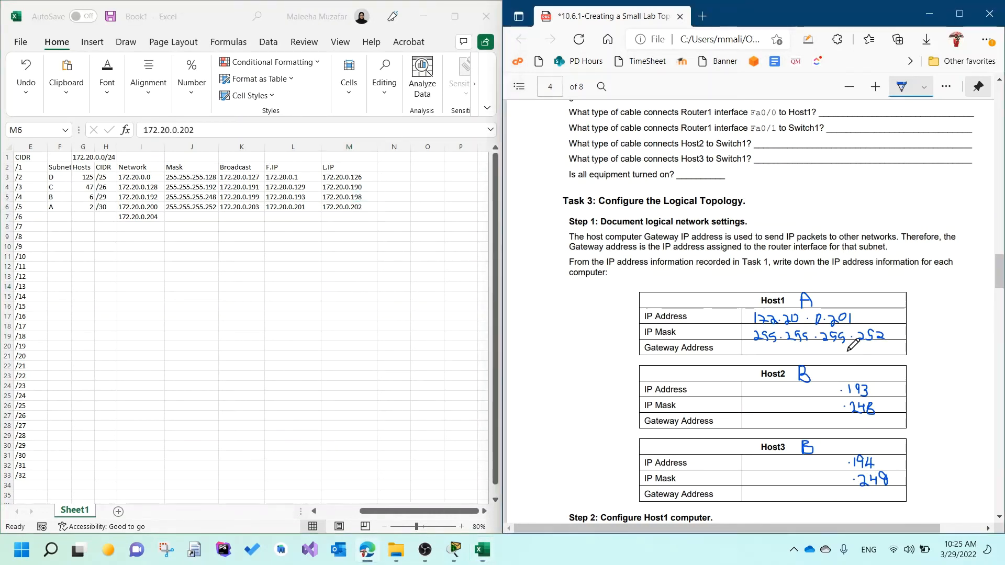
mouse_move(859, 343)
left_mouse_down()
mouse_move(855, 352)
mouse_move(874, 344)
mouse_move(891, 355)
left_mouse_up()
Look up subnet B's last usable IP and handwrite .198 as the Gateway Address for both Host2 and Host3
scroll(882, 373, "down", 1)
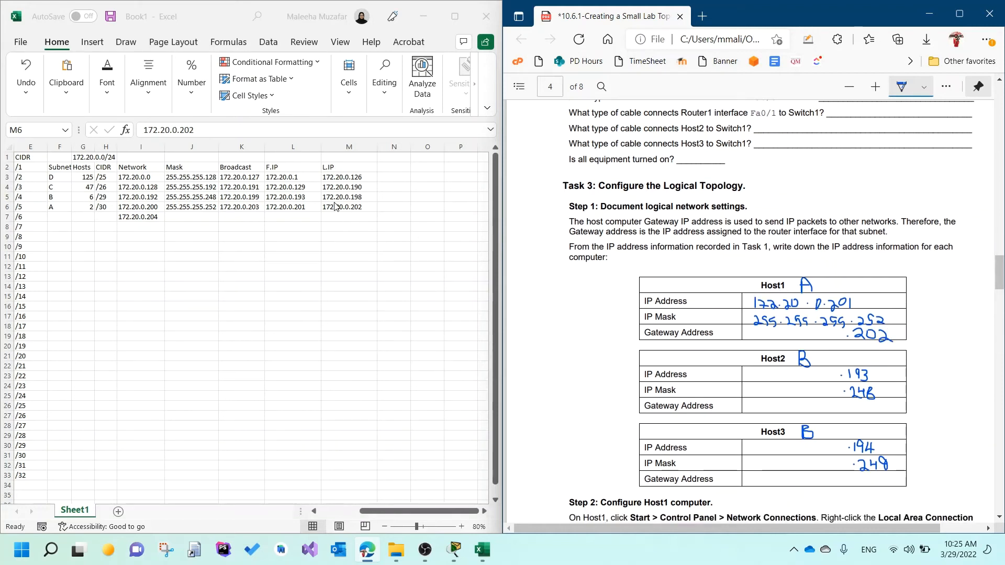
left_click(361, 199)
left_click(369, 196)
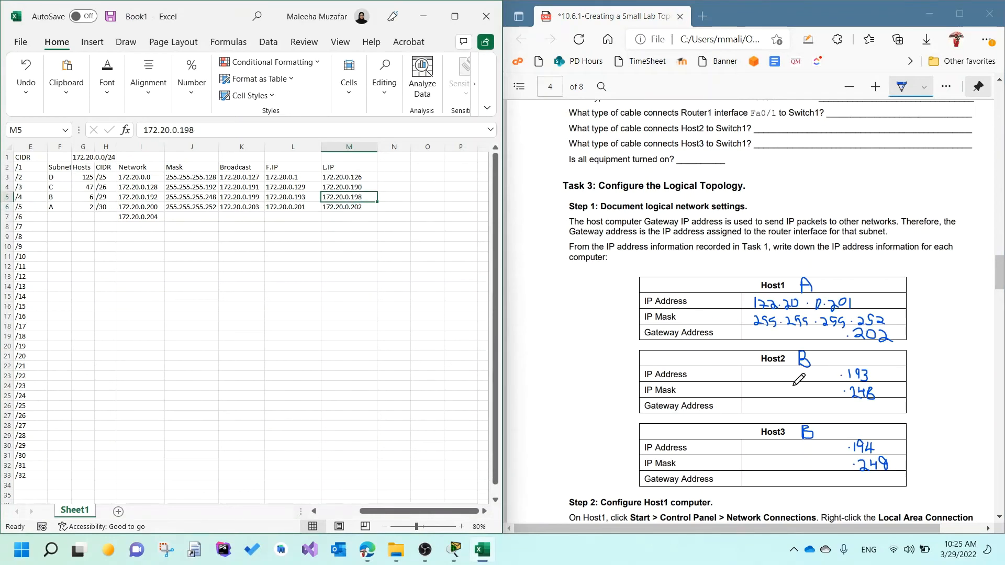
left_click(845, 407)
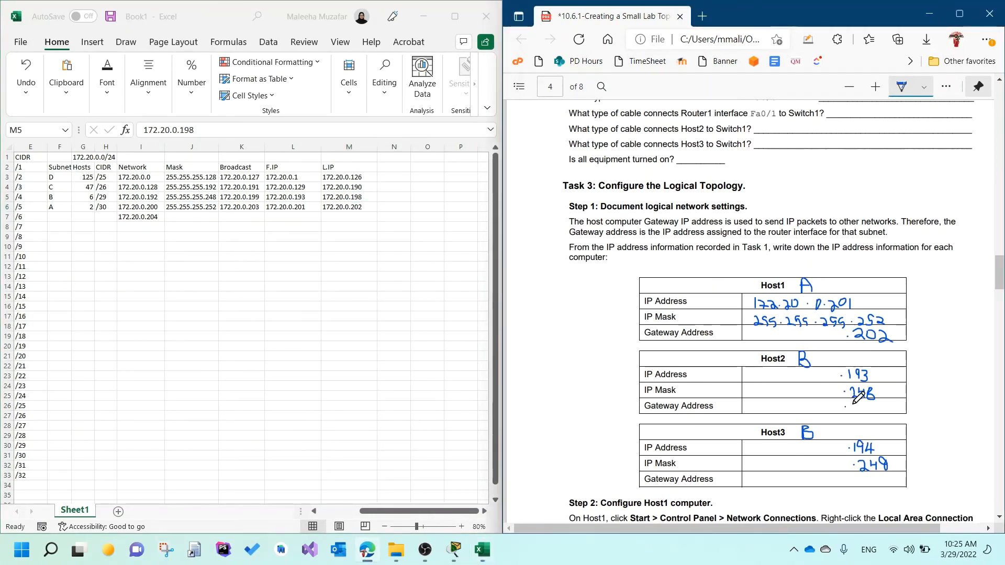
mouse_move(864, 403)
left_mouse_down()
mouse_move(872, 416)
mouse_move(873, 404)
left_mouse_up()
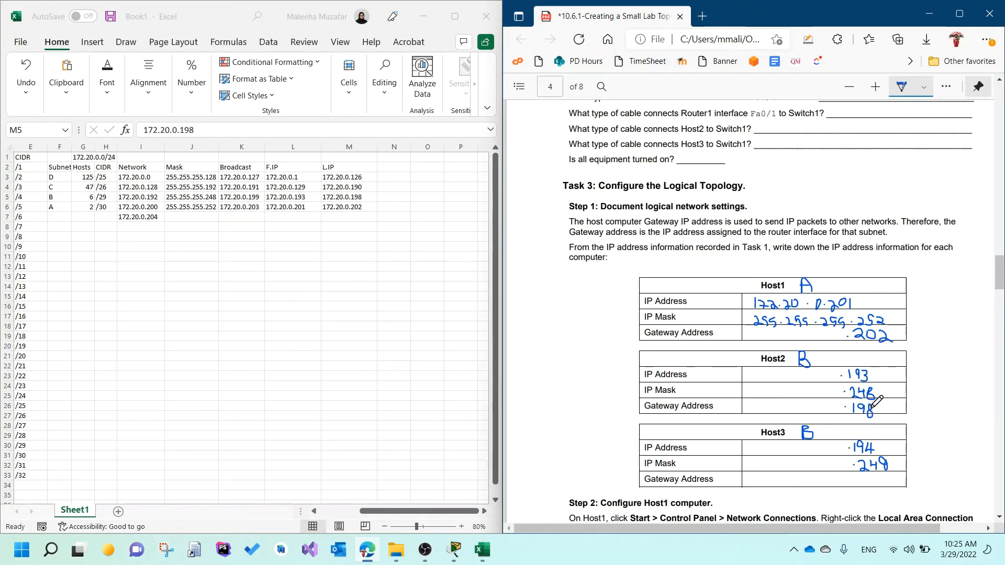
left_click(858, 480)
mouse_move(866, 477)
left_mouse_down()
mouse_move(867, 487)
mouse_move(877, 478)
mouse_move(884, 488)
left_mouse_up()
Cross out the Step 2 instructions for configuring the Host1 computer with a large handwritten X
scroll(937, 471, "down", 2)
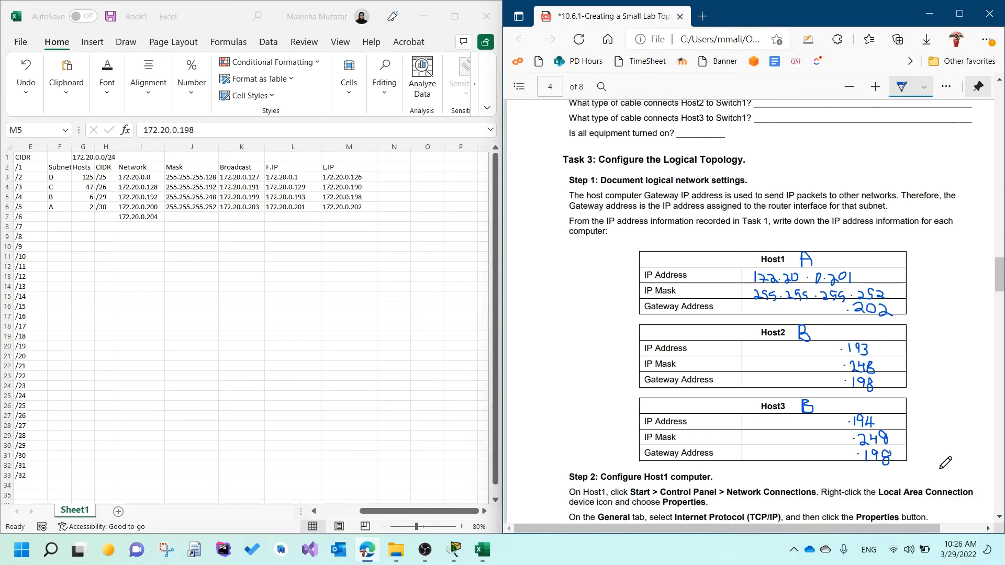
scroll(945, 463, "down", 2)
scroll(945, 463, "up", 2)
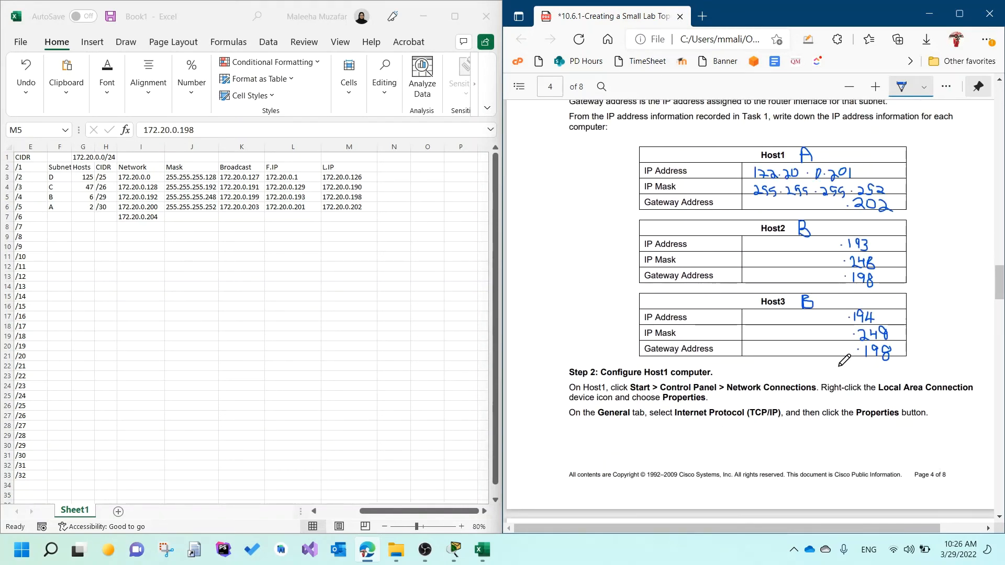
left_click_drag(638, 366, 705, 426)
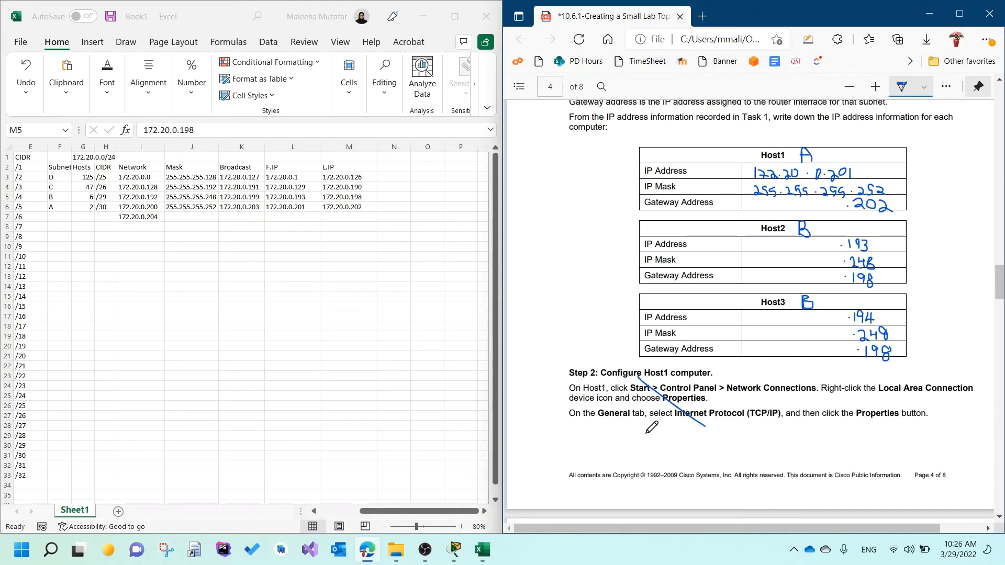
left_click_drag(636, 435, 690, 375)
Switch to Cisco Packet Tracer and open PC1's IP Configuration, with its window moved clear of the lab sheet
left_click(423, 16)
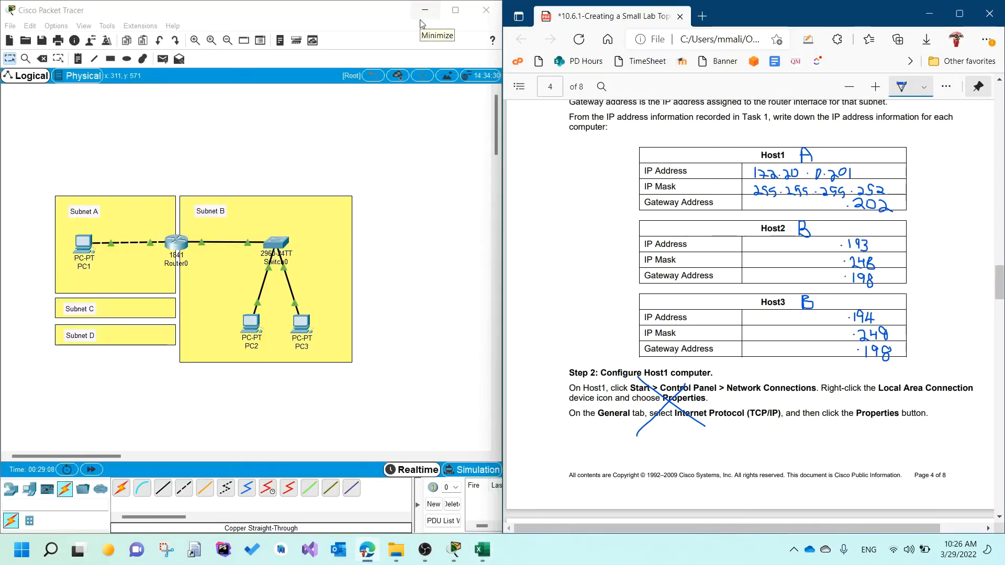
left_click(85, 244)
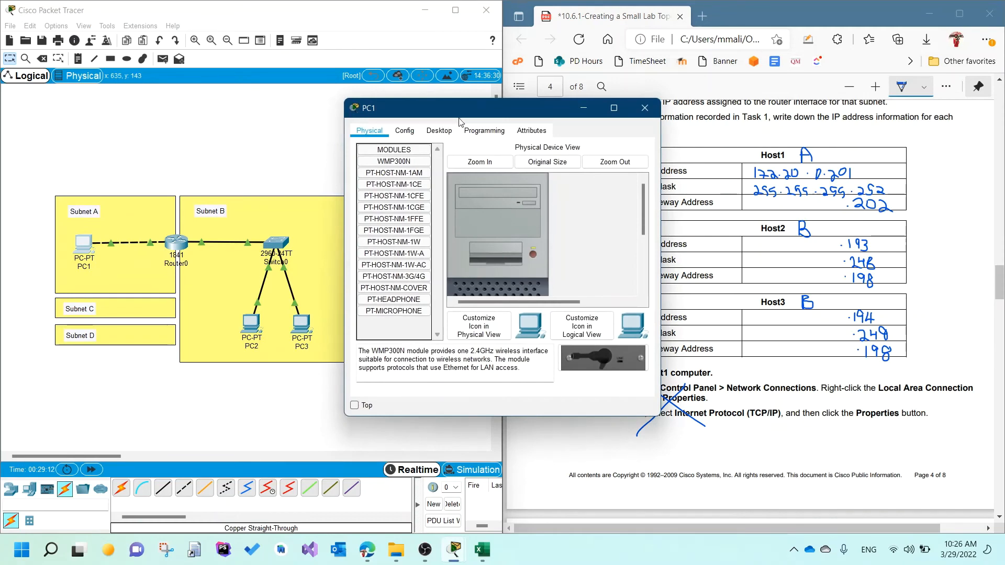
left_click_drag(459, 119, 285, 126)
left_click(315, 129)
left_click(264, 168)
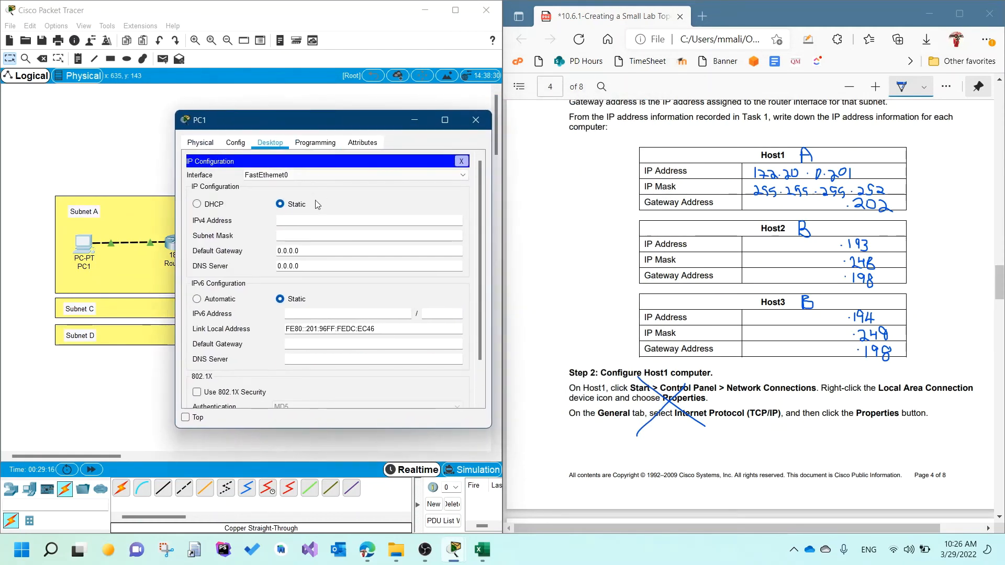
Give PC1 the static IPv4 address 172.20.0.201 with subnet mask 255.255.255.252
left_click(304, 220)
type("172.20.0.201")
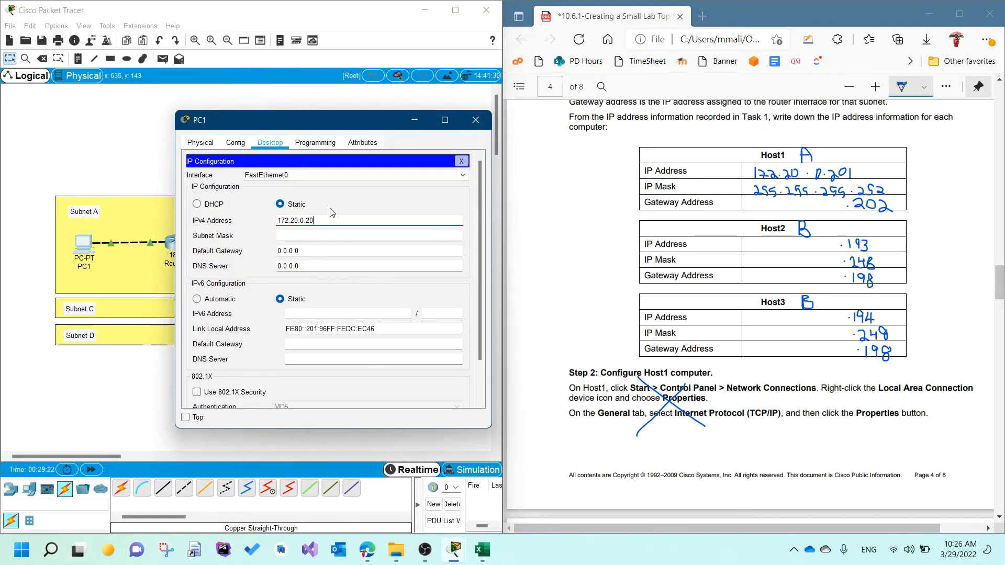
left_click(305, 235)
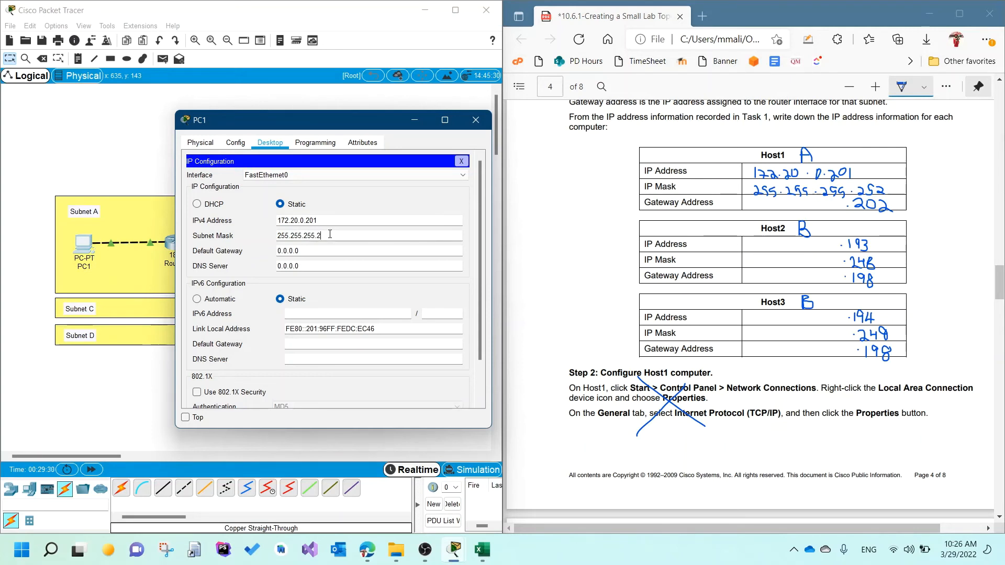
type("52")
Set PC1's default gateway to 172.20.0.202 and close its configuration window
left_click(318, 252)
left_click_drag(330, 249, 258, 252)
type("172.")
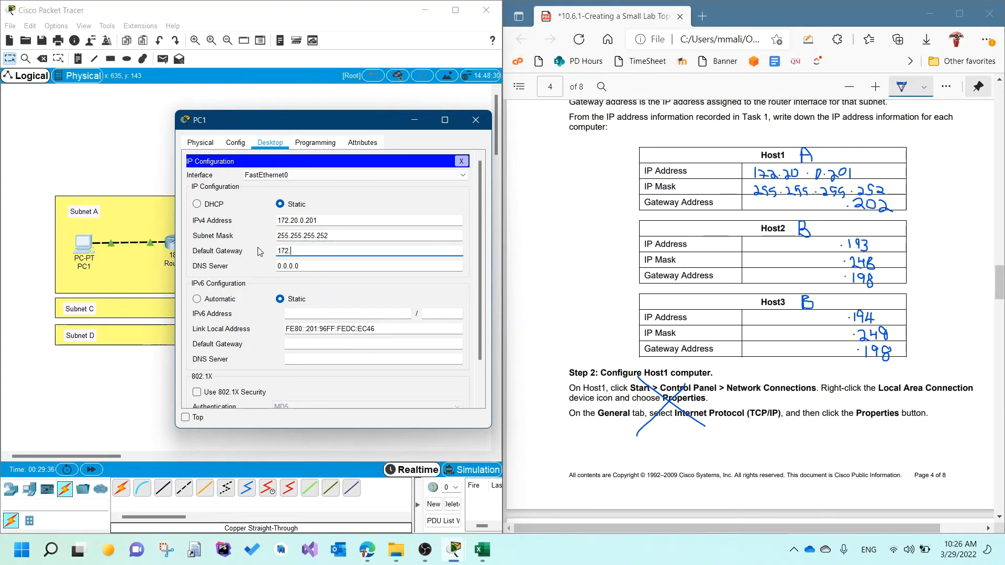
type("20.")
key("BackSpace")
left_click(258, 251)
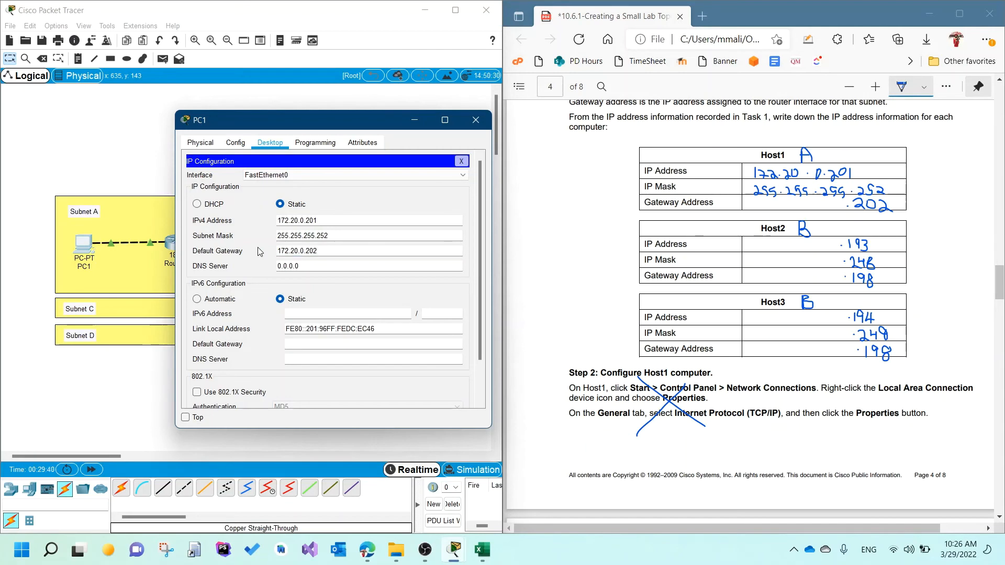
left_click(461, 161)
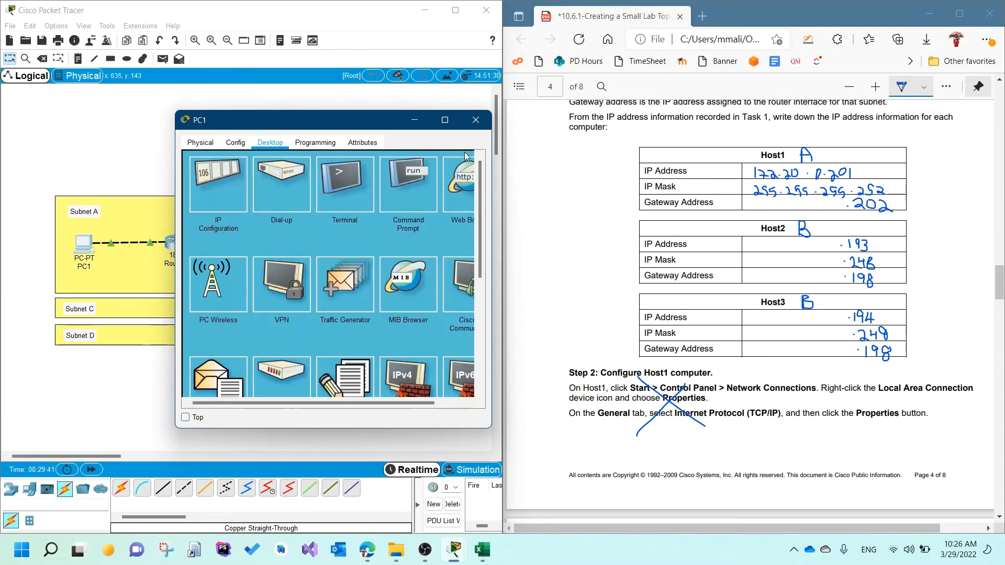
left_click(477, 121)
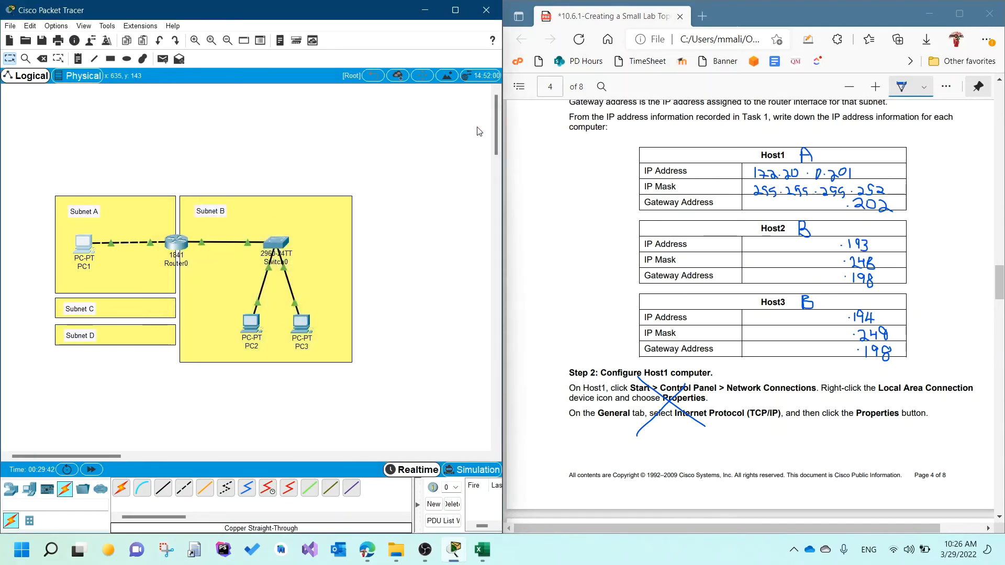
In PC2's IP Configuration, set the IPv4 address to 172.20.0.193 and the subnet mask to 255.255.255.248
left_click(252, 324)
left_click_drag(464, 107, 261, 112)
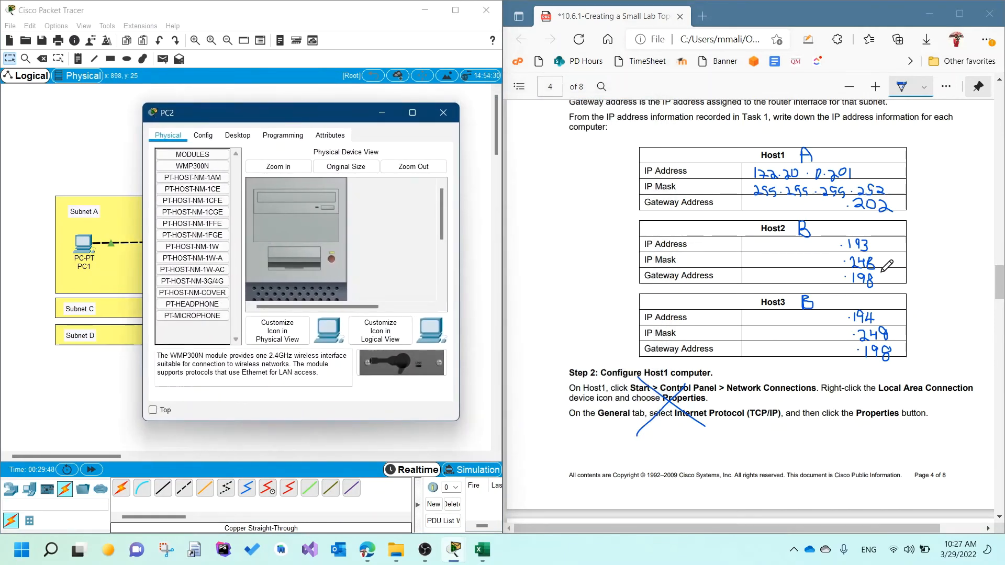
left_click(203, 135)
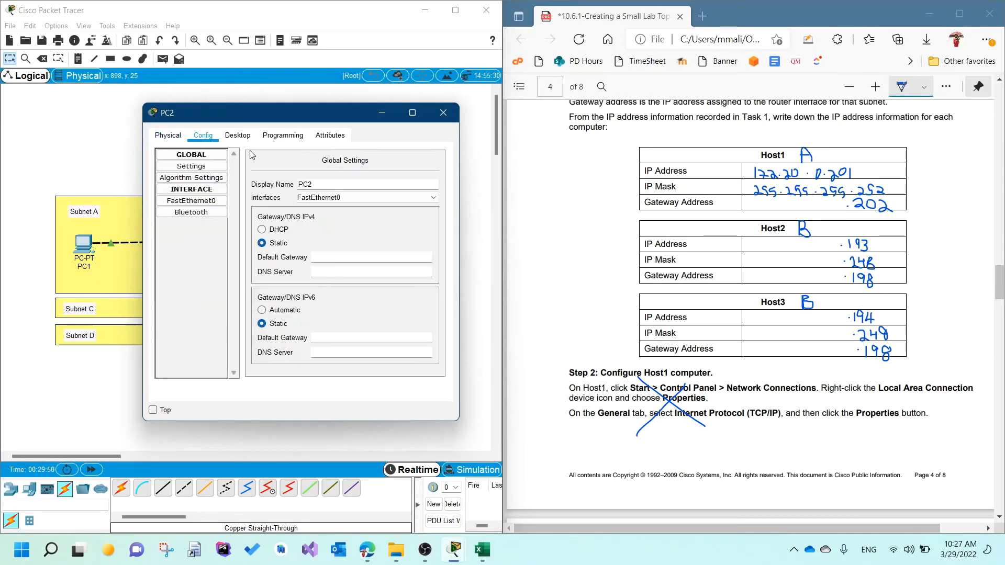
left_click(238, 135)
left_click(183, 169)
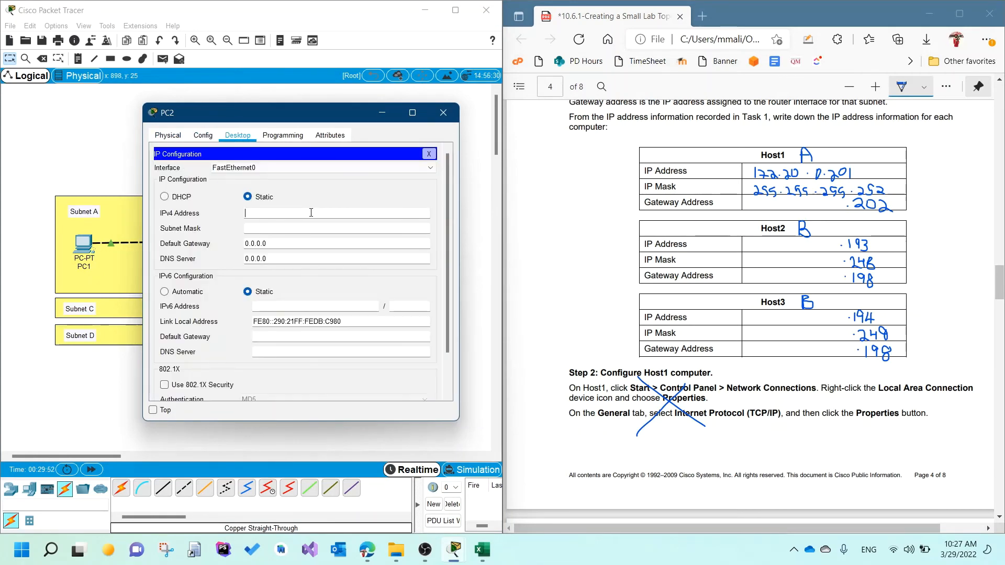
type("172.20.0.193")
left_click(309, 225)
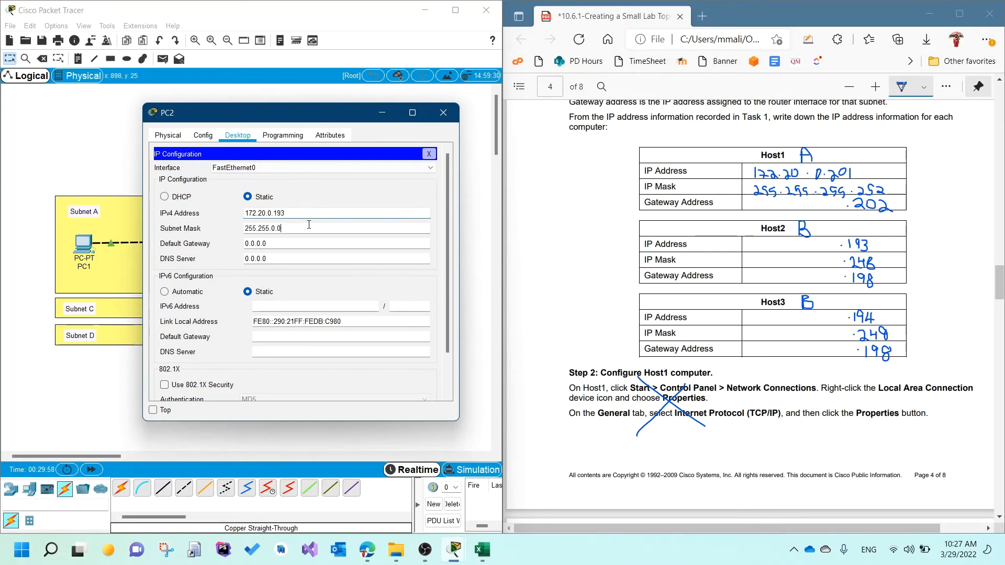
type("255.248")
key("Tab")
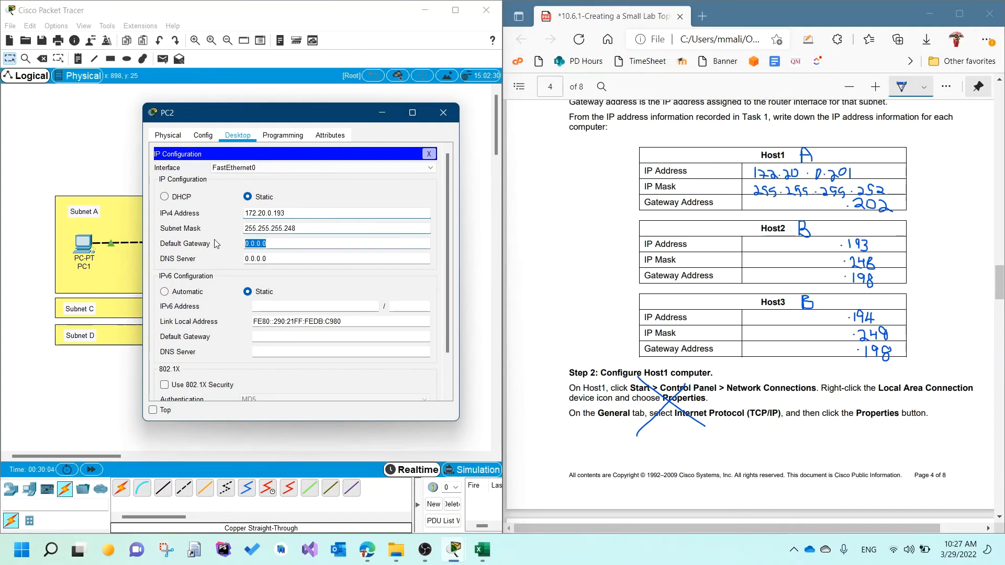
Reuse the network part of PC2's address to set its default gateway to 172.20.0.198, and close PC2
left_click(276, 213)
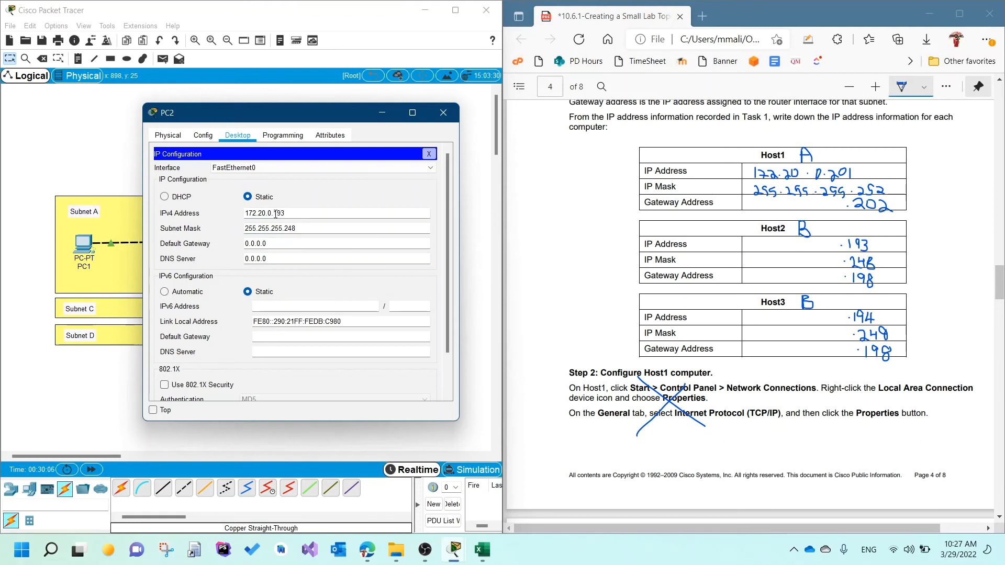
left_click_drag(276, 213, 216, 215)
key("ctrl+c")
left_click_drag(274, 244, 222, 242)
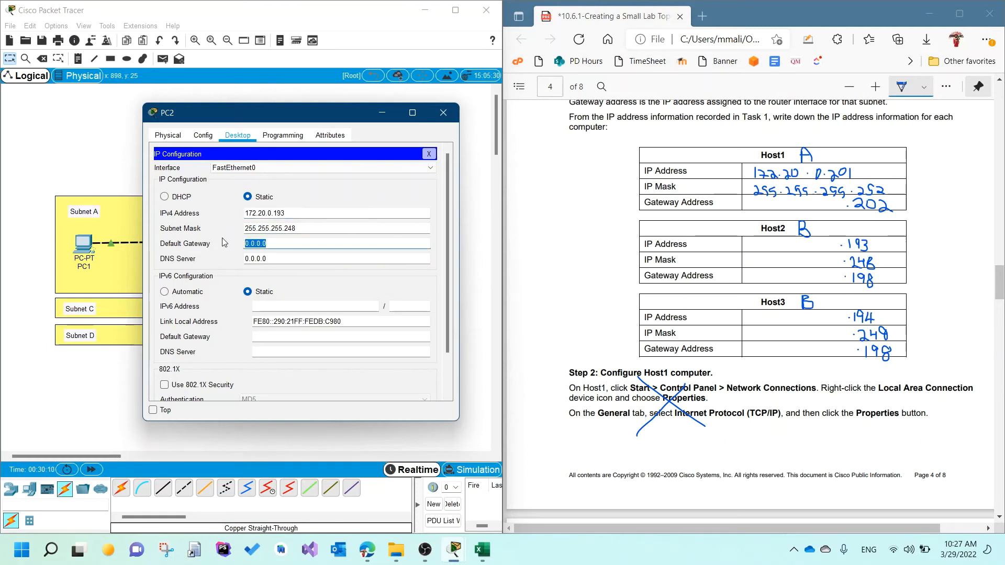
key("ctrl+v")
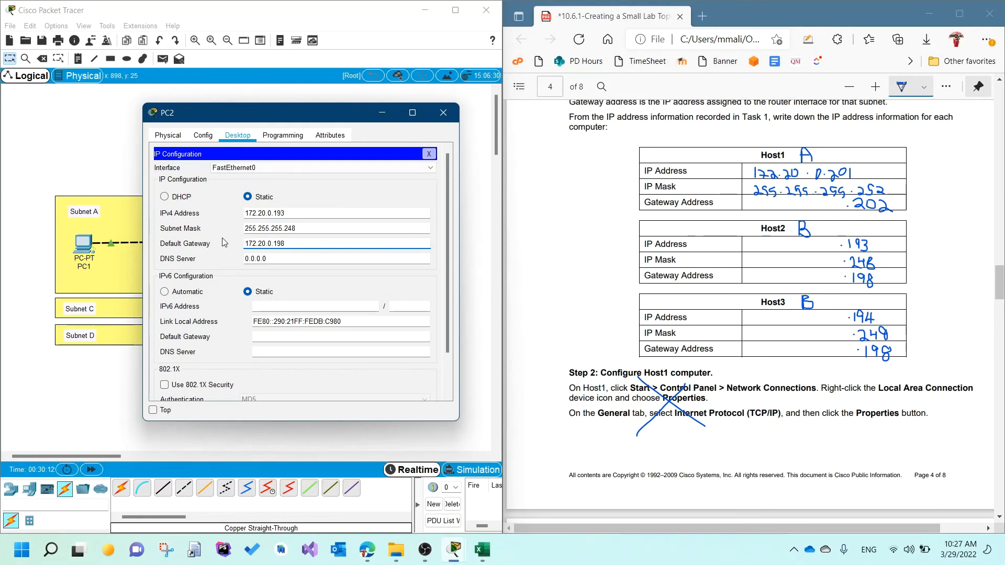
type("8")
left_click(429, 153)
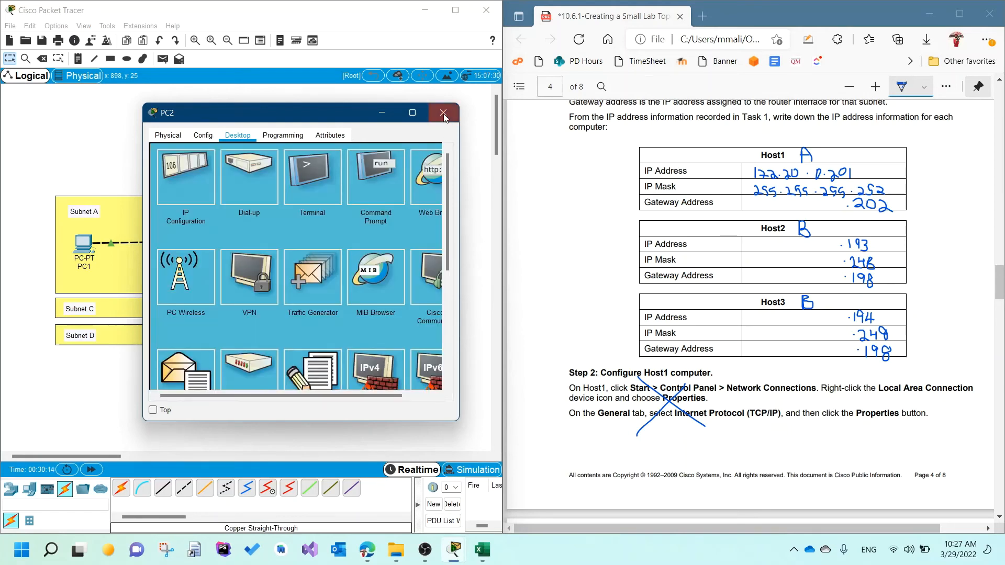
left_click(443, 113)
Open PC3's IP Configuration clear of the lab sheet and set its IPv4 address to 172.20.0.194
left_click(302, 325)
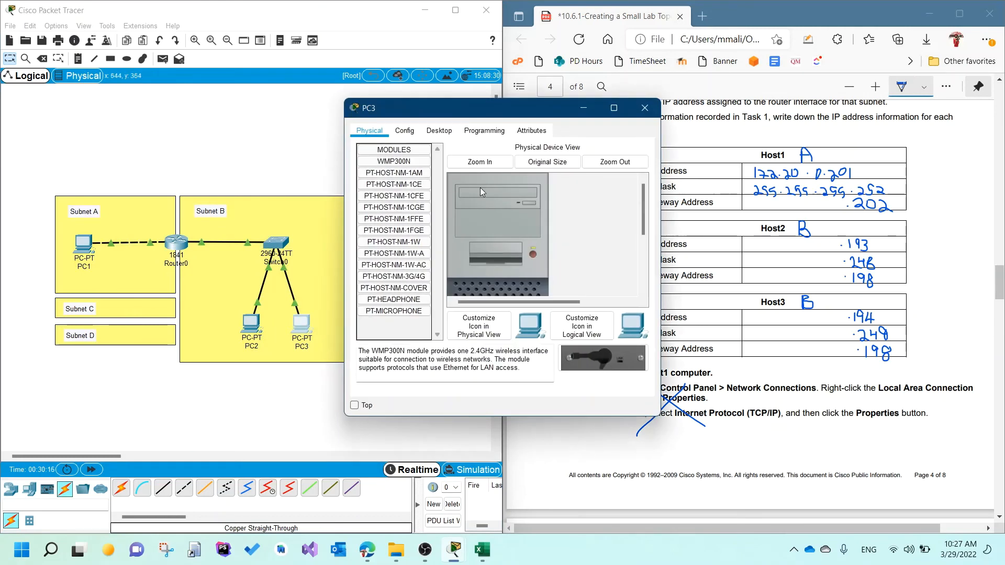
left_click(444, 136)
left_click_drag(433, 99, 258, 126)
left_click(217, 183)
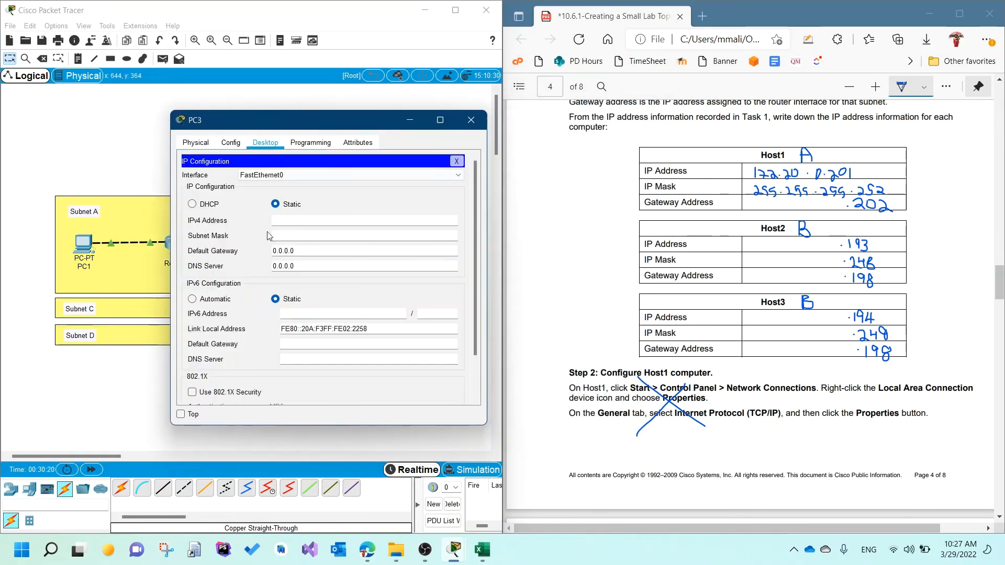
type("172.20.0.19")
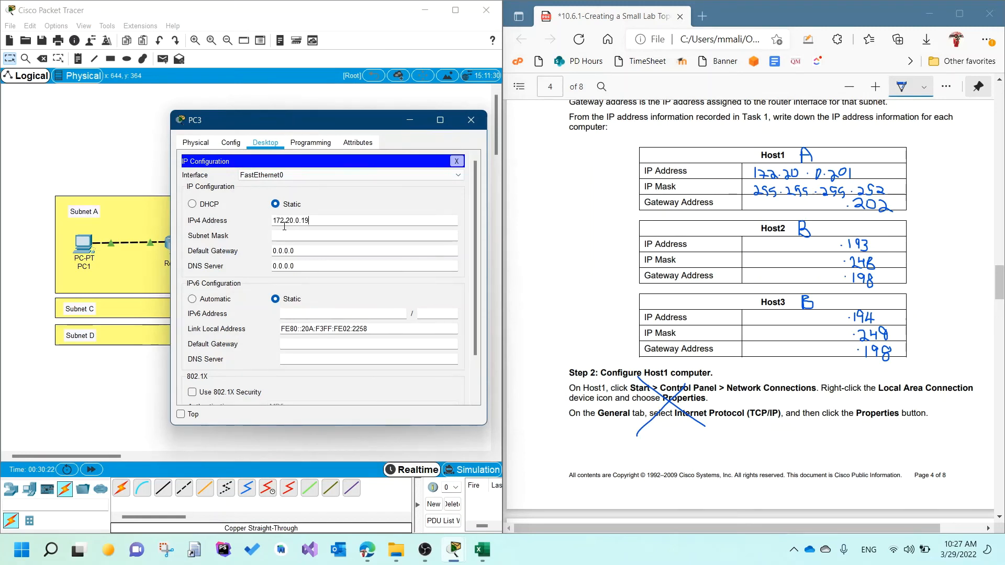
type("4")
Set PC3's default gateway to 172.20.0.198 and subnet mask to 255.255.255.248, and close PC3
left_click(304, 250)
left_click_drag(309, 249, 253, 255)
key("ctrl+v")
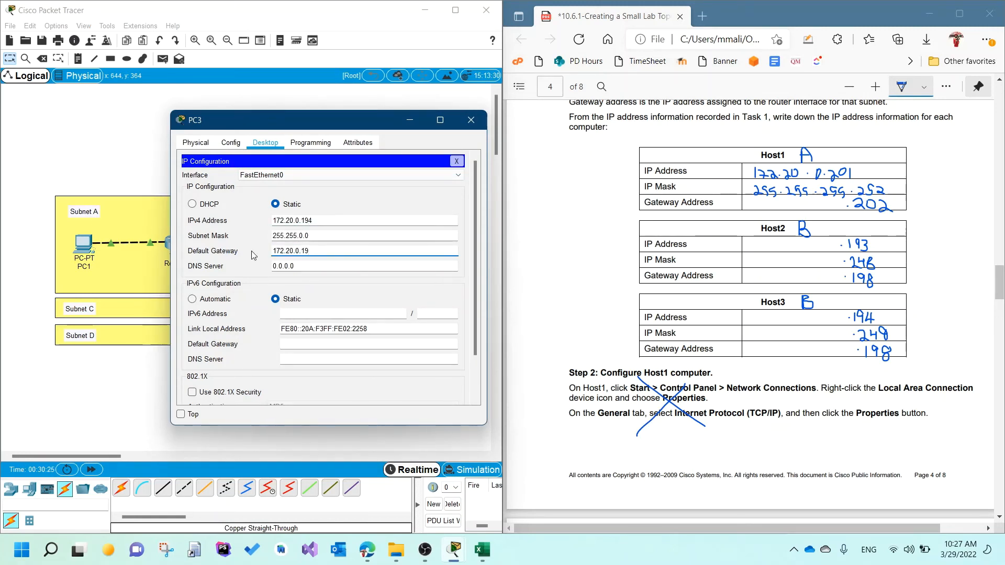
left_click_drag(314, 235, 297, 236)
type("2")
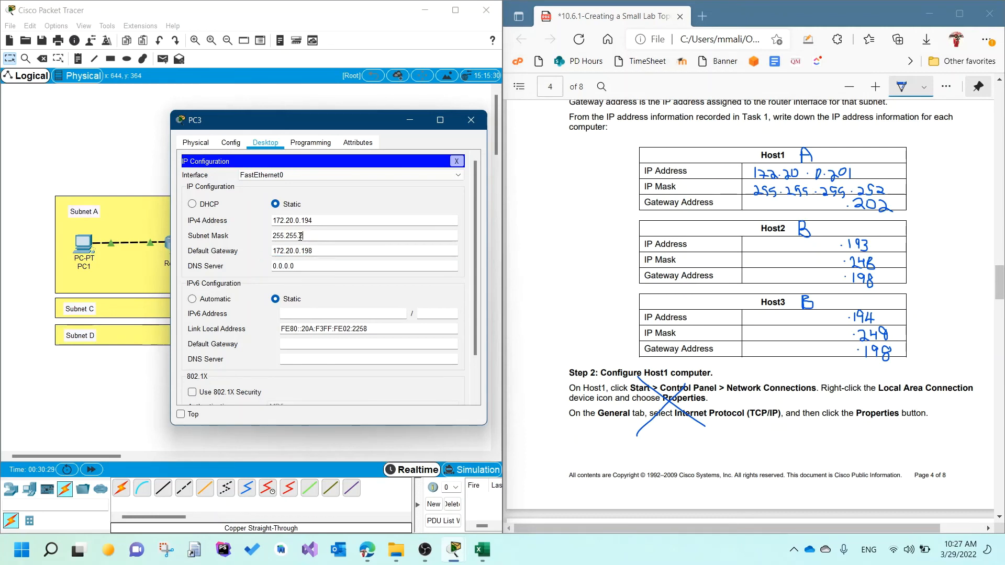
type("8")
left_click(456, 161)
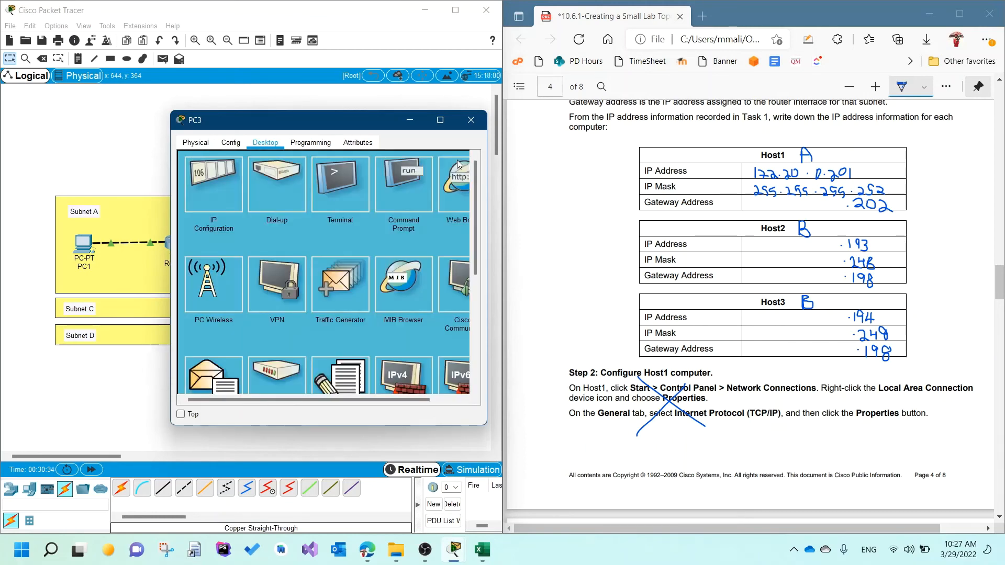
left_click(472, 120)
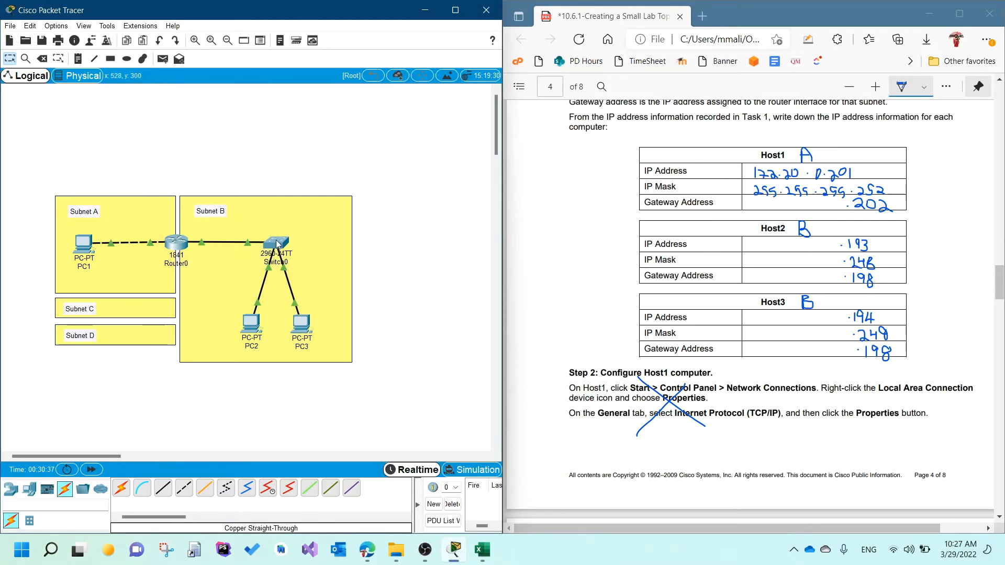
Configure Router0's FastEthernet0/0 interface toward PC1 with IPv4 address 172.20.0.202 and subnet mask 255.255.255.252, and close the router window
mouse_move(275, 246)
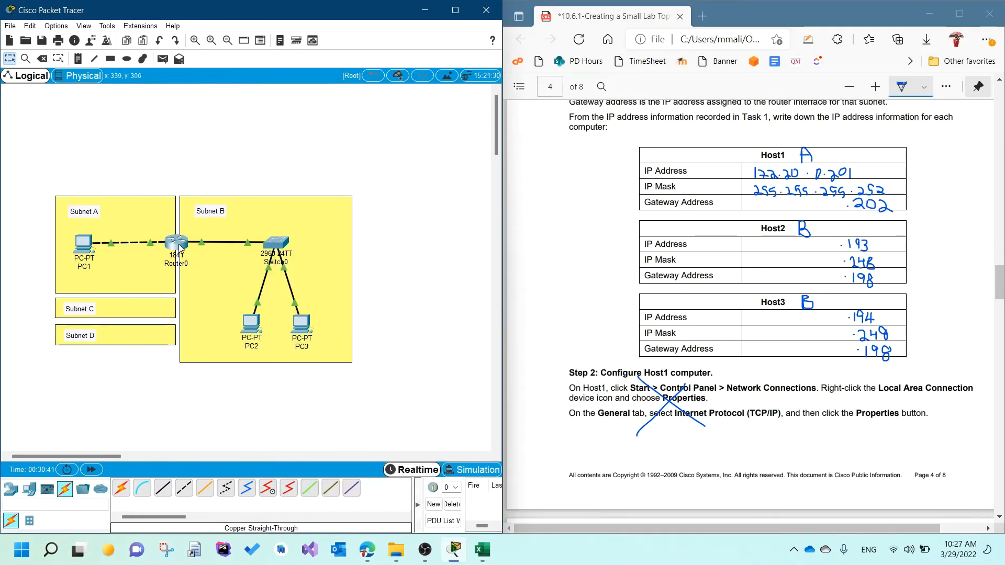
mouse_move(179, 247)
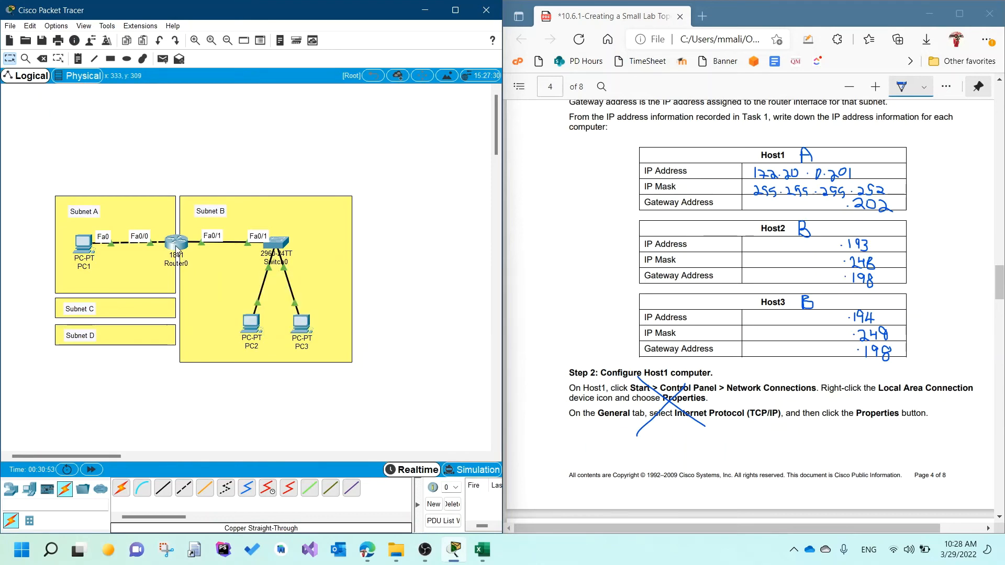
left_click(177, 246)
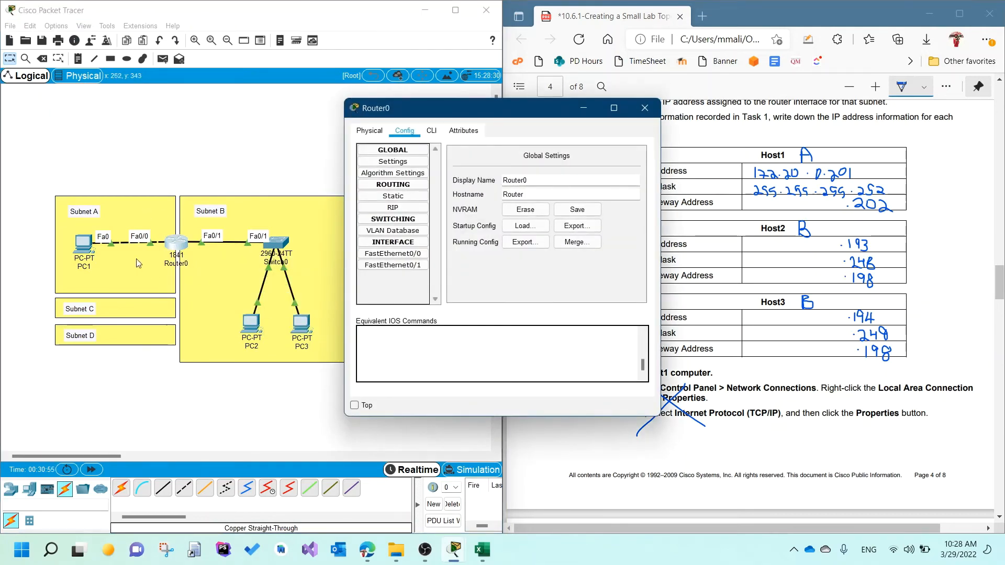
left_click(407, 254)
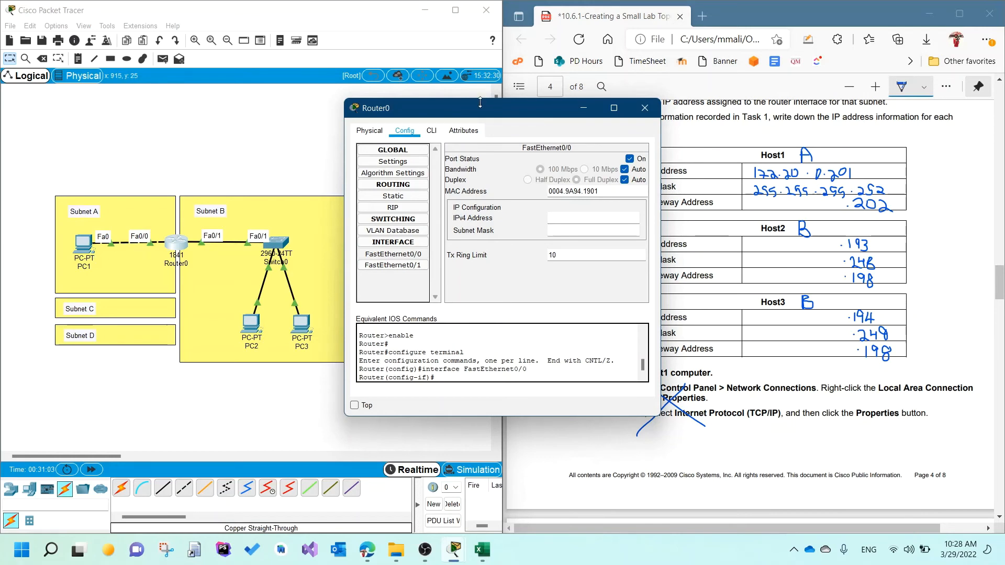
left_click_drag(481, 116, 359, 110)
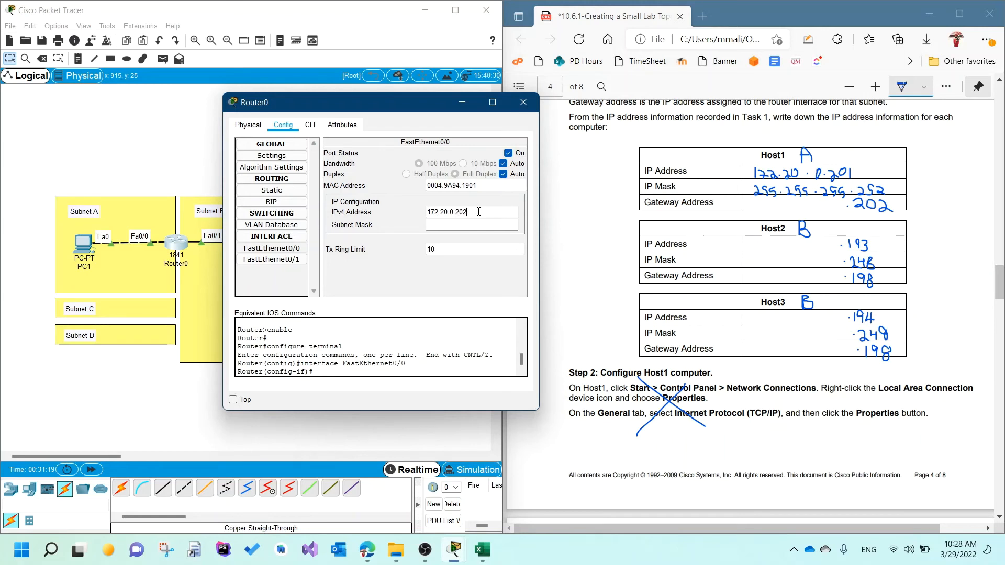
left_click(475, 226)
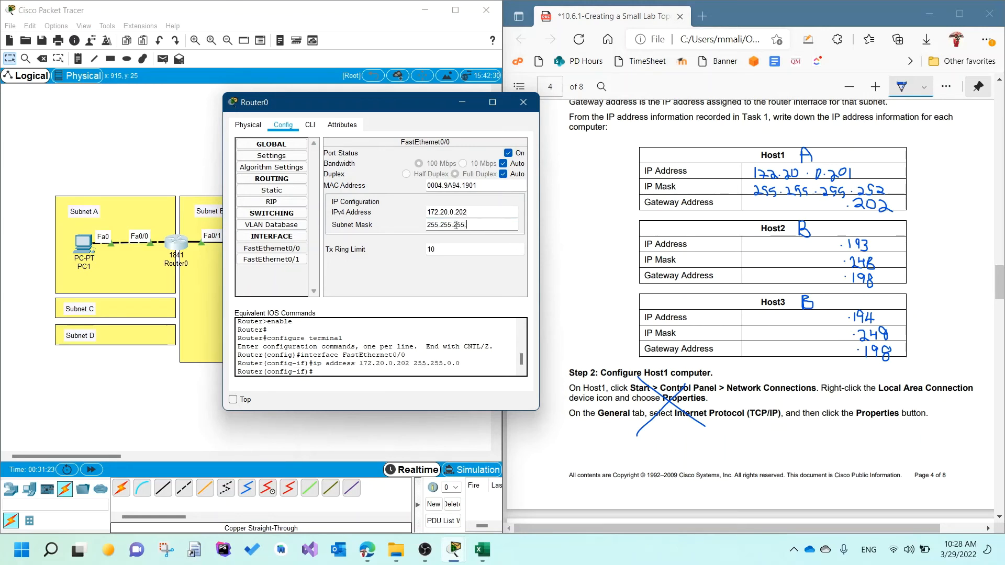
key("Return")
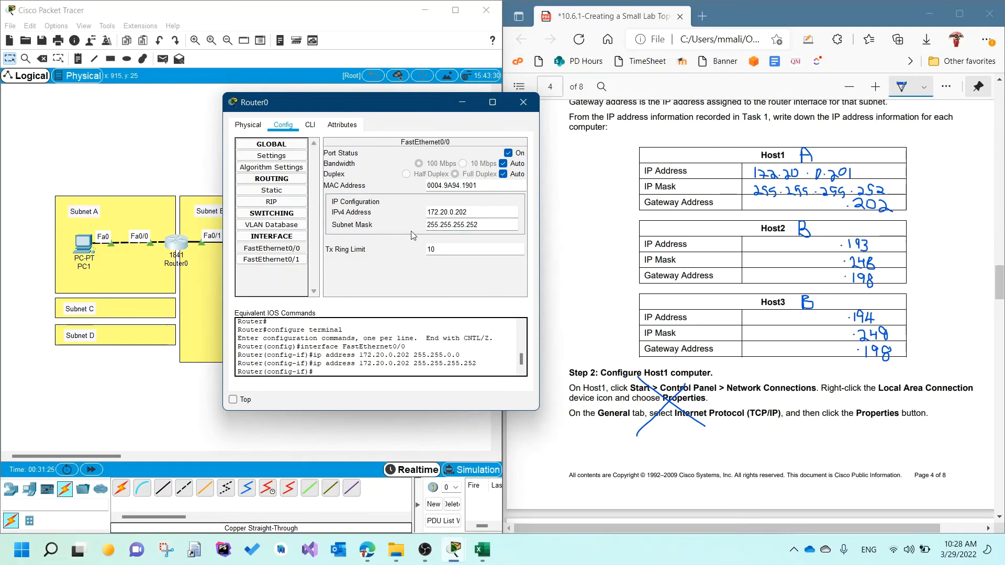
left_click(520, 105)
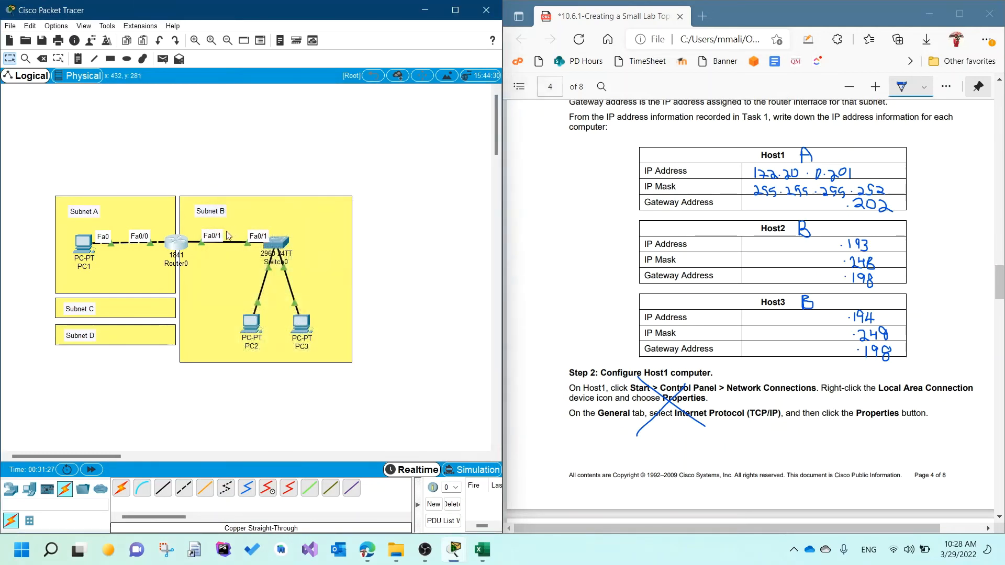
Configure Router0's FastEthernet0/1 interface toward the switch with IPv4 address 172.20.0.198 and subnet mask 255.255.255.248, and close the router window
left_click(180, 243)
left_click(405, 266)
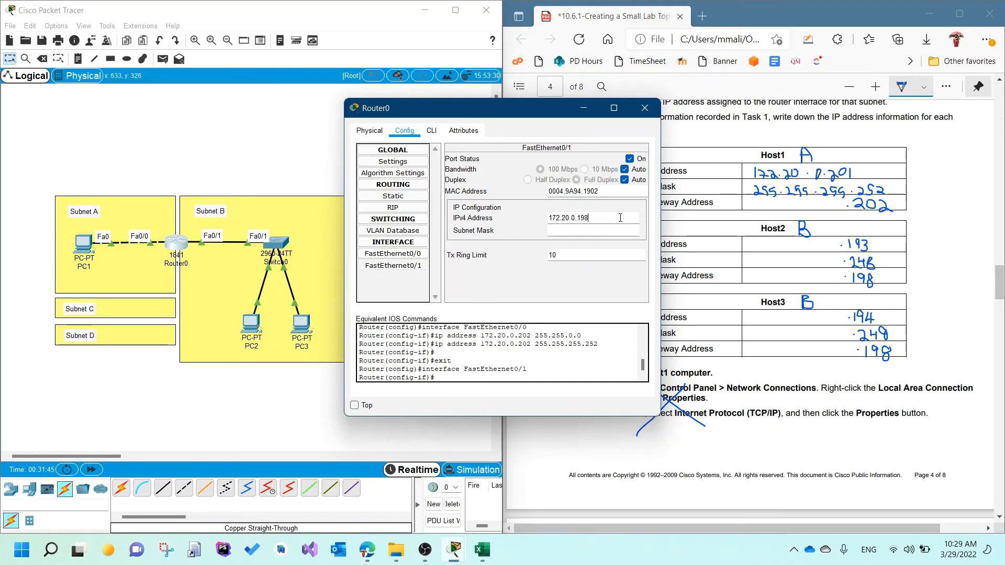
key("Tab")
key("End")
key("BackSpace")
key("BackSpace")
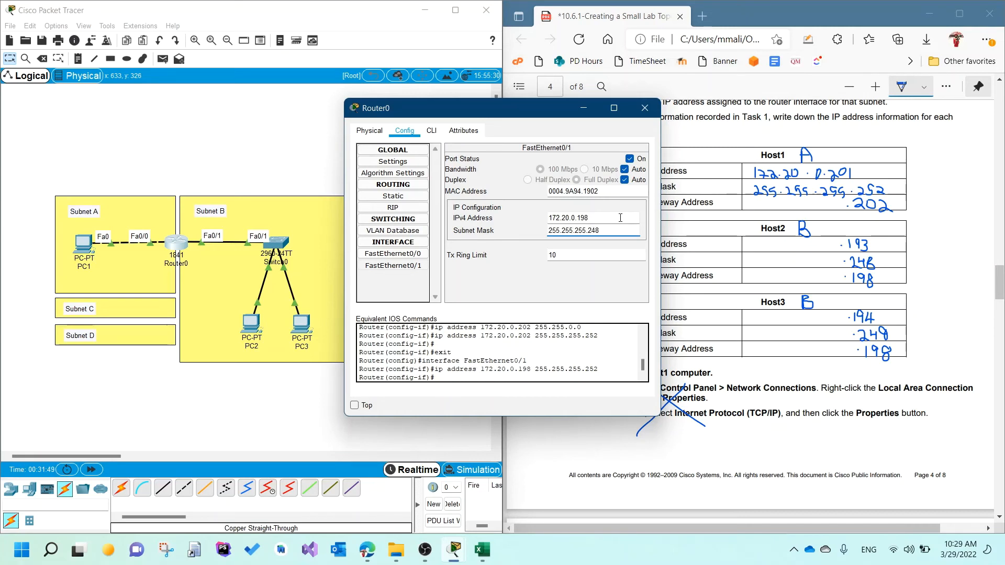
type("48")
key("Return")
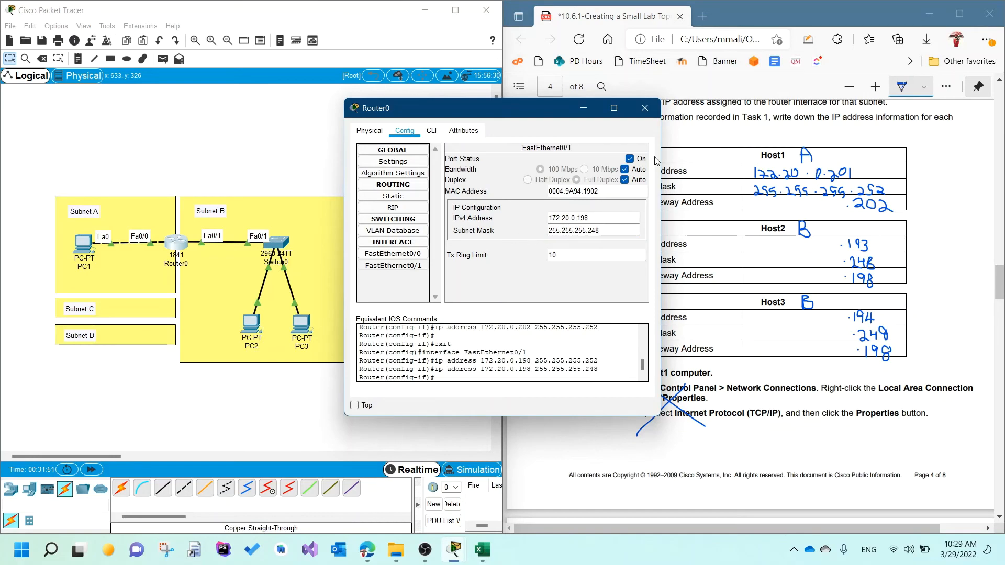
left_click(645, 108)
Read the lab sheet from the Host1 configuration step through Task 4 to the table of pings to test
scroll(641, 353, "down", 3)
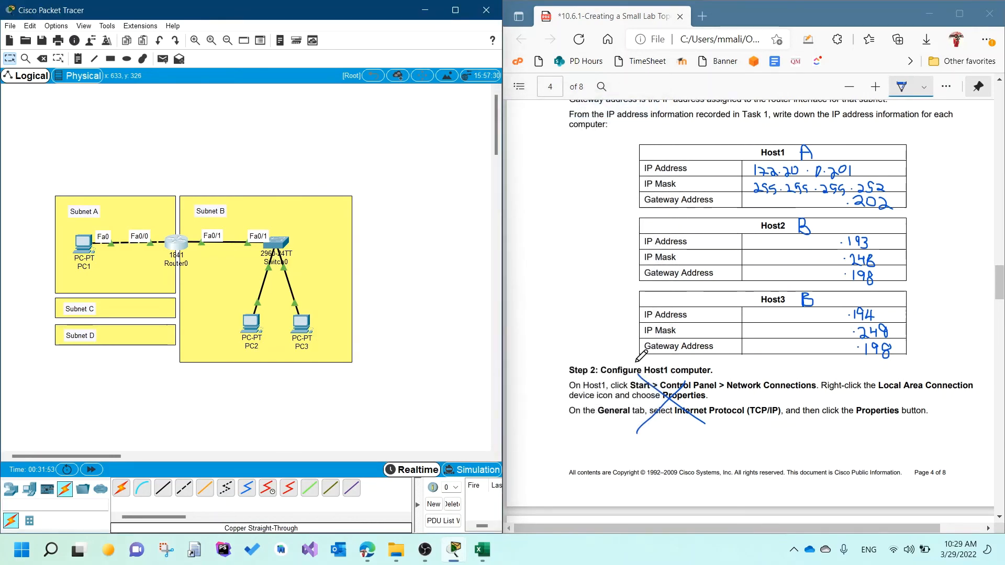
scroll(641, 354, "down", 6)
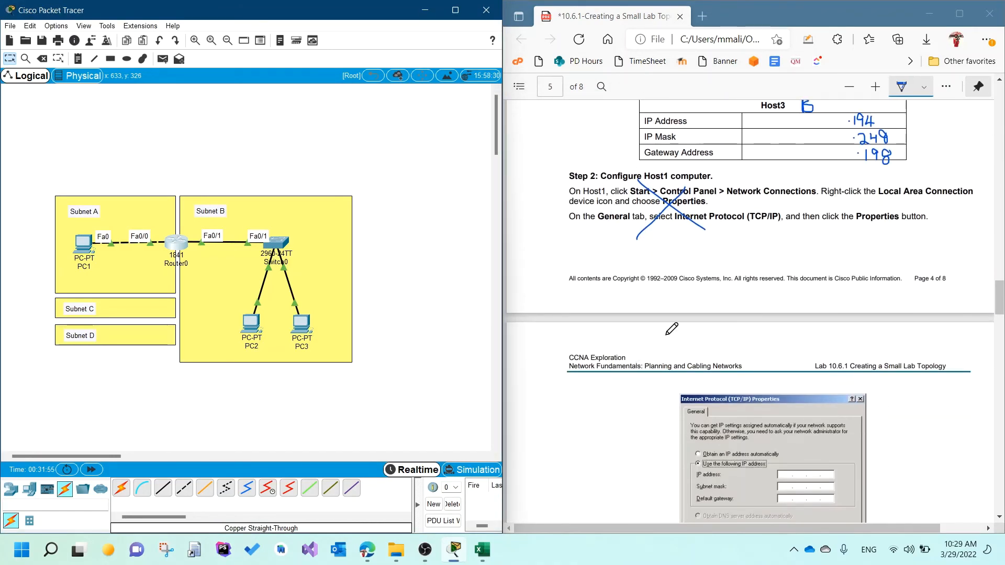
scroll(664, 340, "down", 4)
scroll(664, 340, "down", 3)
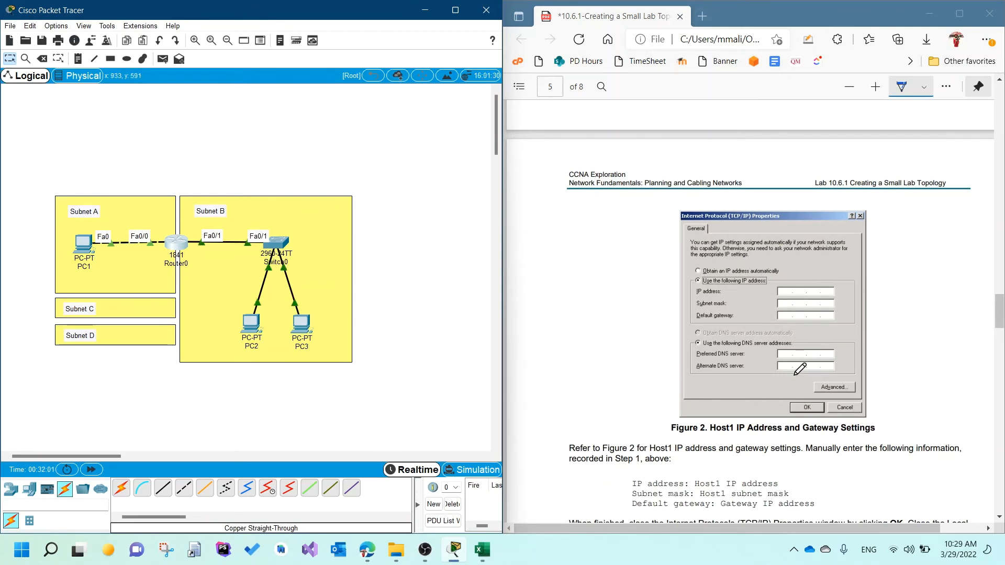
scroll(801, 351, "down", 5)
scroll(802, 351, "down", 3)
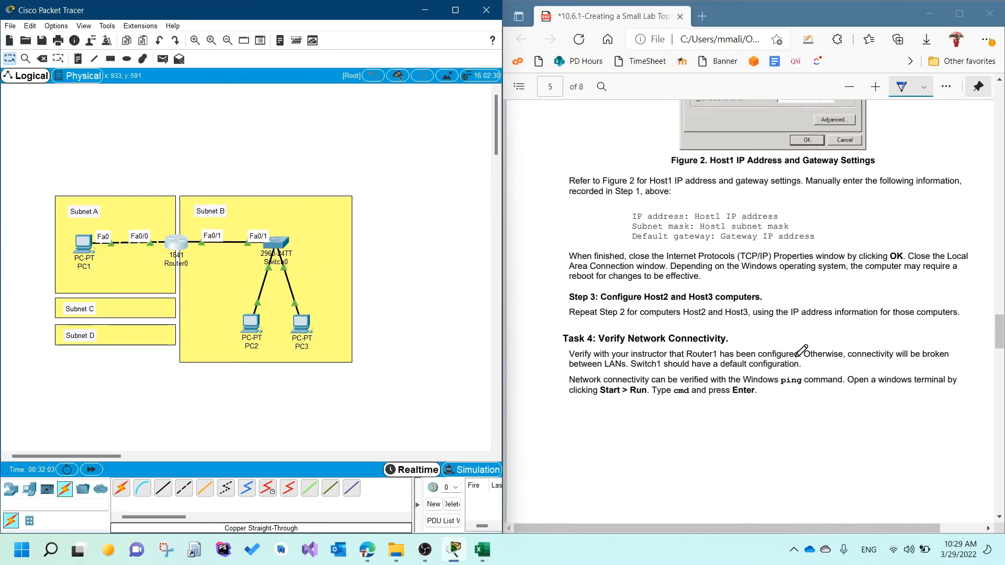
scroll(801, 350, "down", 1)
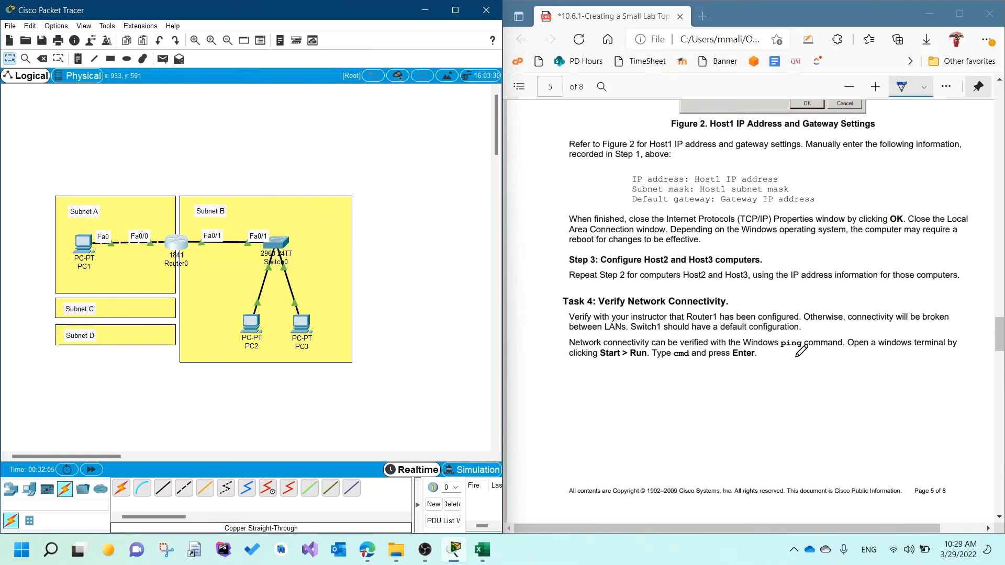
scroll(802, 351, "down", 3)
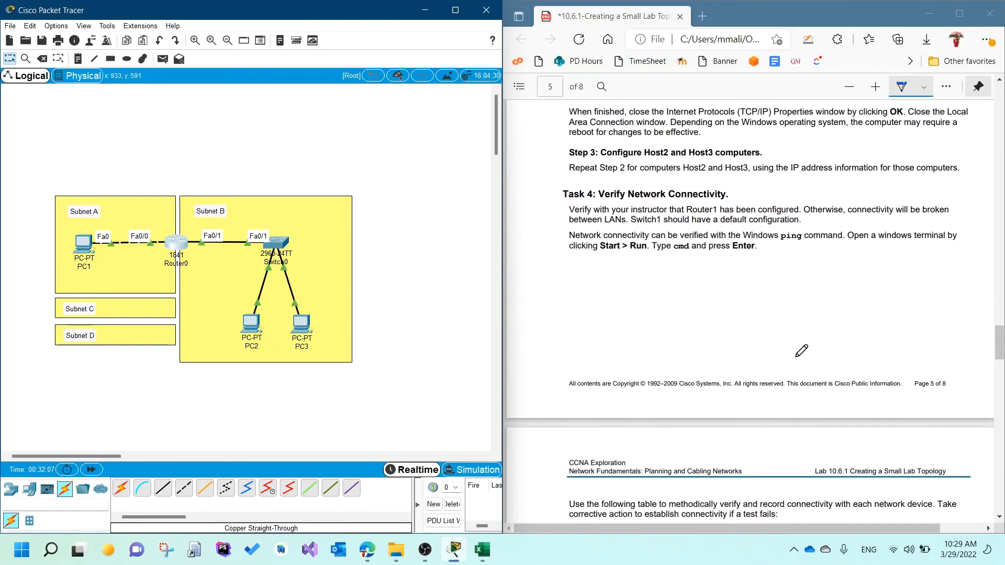
scroll(802, 351, "down", 5)
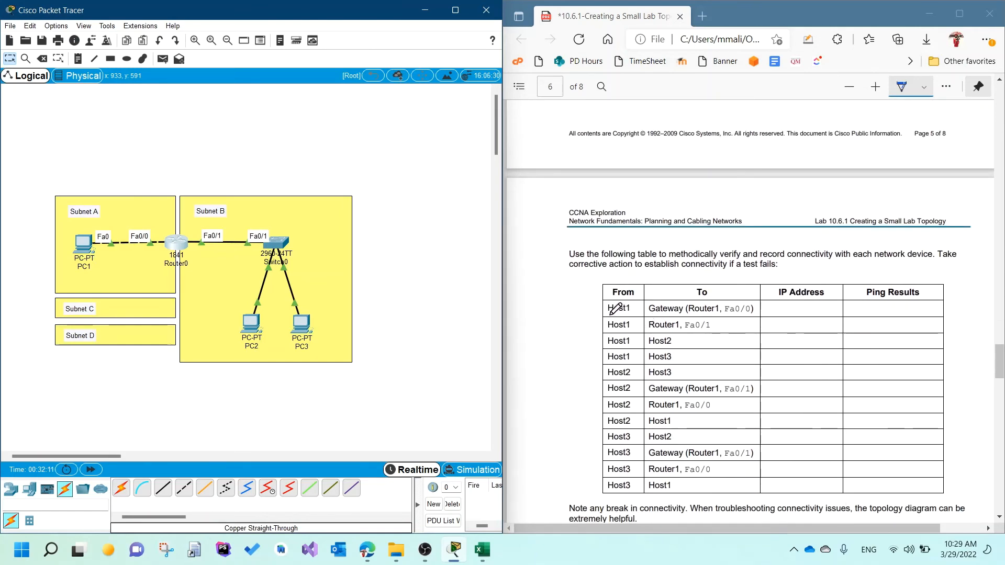
Underline Host1, Router1 and Fa0/0 in the first row of the connectivity table, and open PC1 beside the lab sheet
left_click_drag(610, 314, 627, 314)
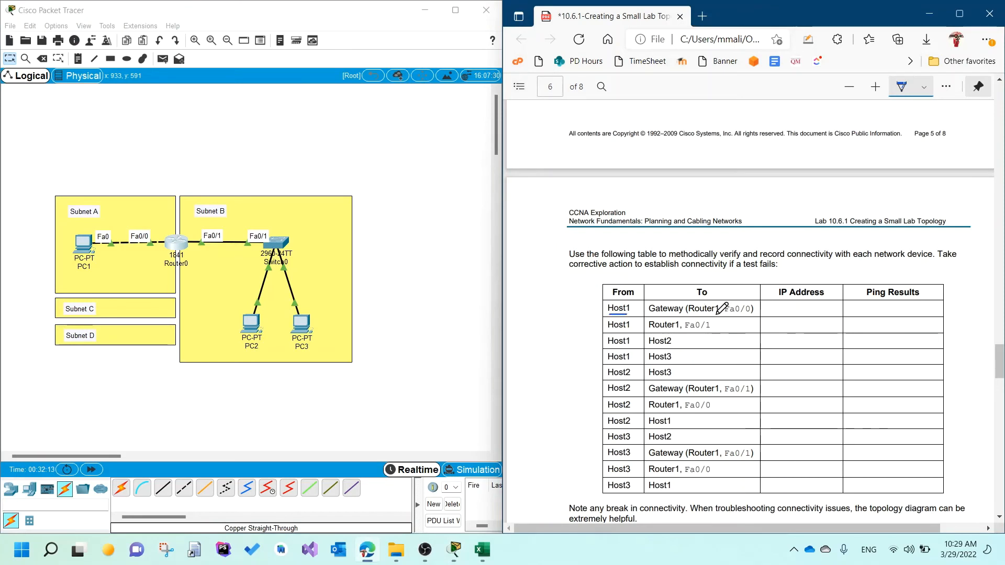
left_click_drag(691, 316, 758, 314)
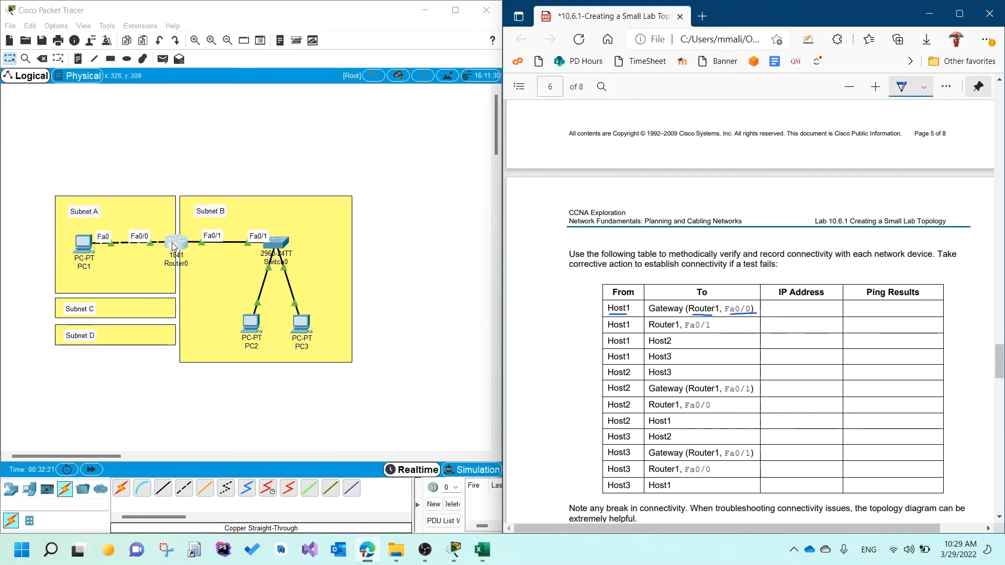
left_click(84, 245)
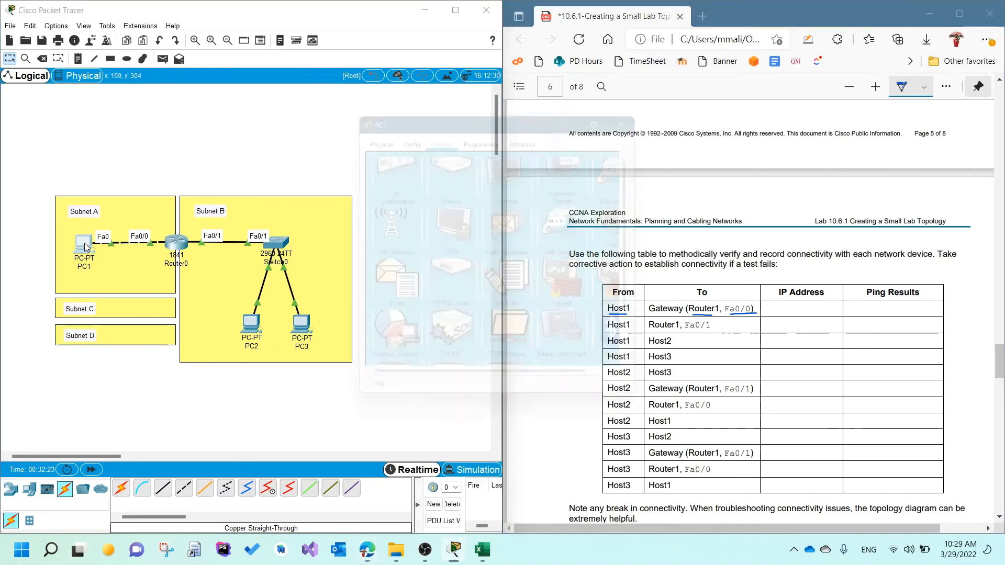
left_click_drag(488, 107, 380, 127)
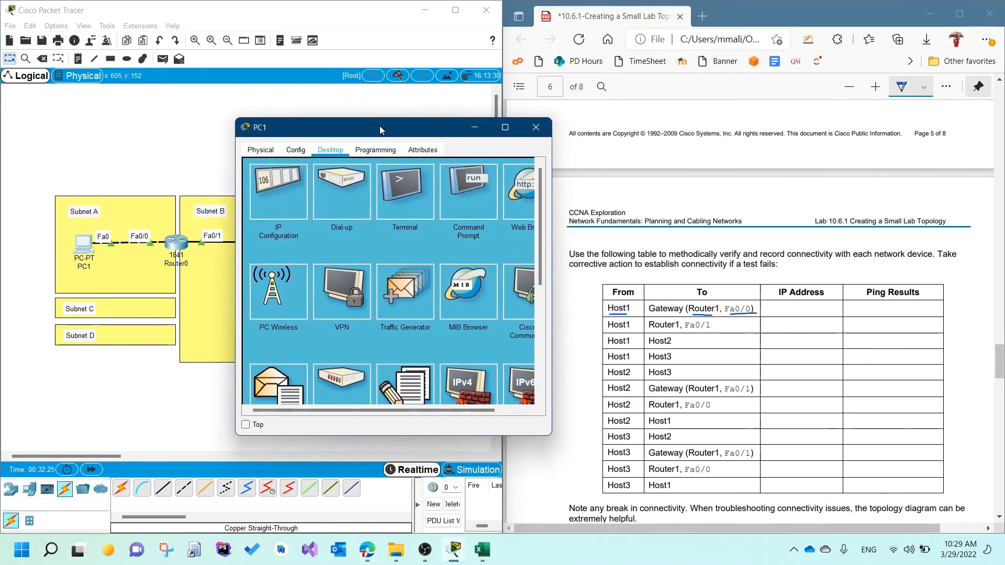
Handwrite 172.20.0.202 as the IP address in the table's Host1-to-Gateway row
left_click(815, 308)
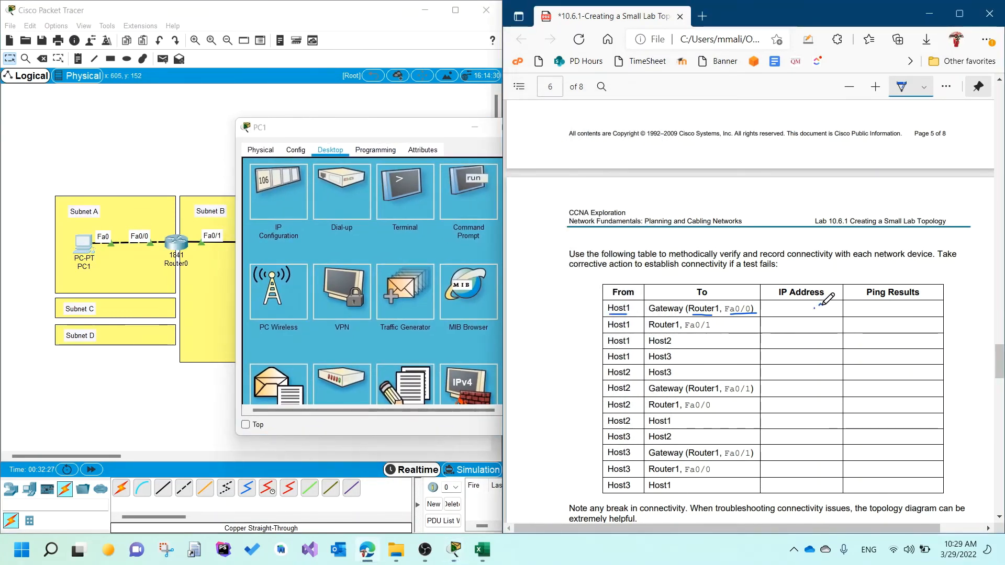
left_click_drag(820, 305, 841, 314)
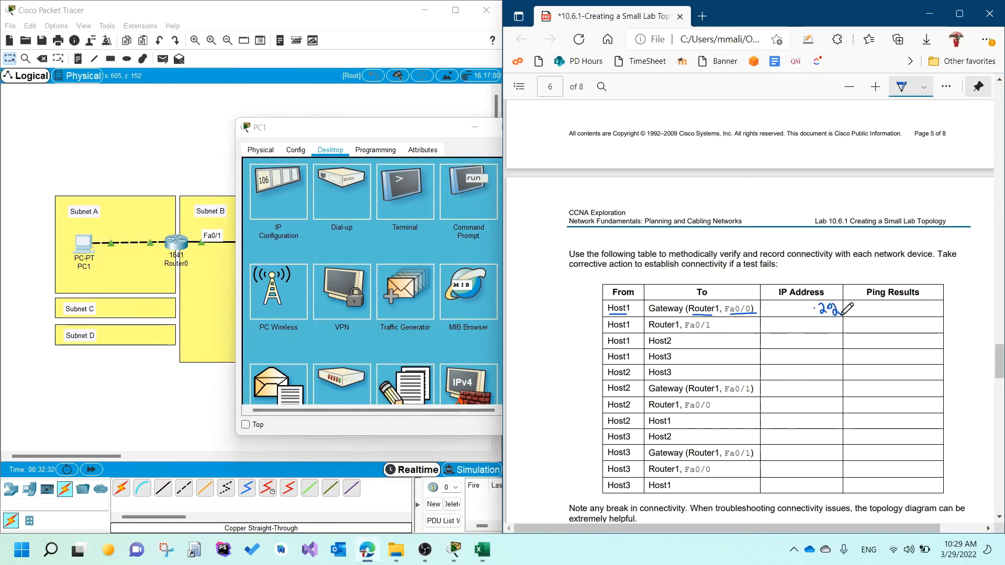
mouse_move(764, 300)
left_mouse_down()
mouse_move(764, 314)
mouse_move(773, 303)
mouse_move(769, 312)
mouse_move(798, 307)
mouse_move(795, 317)
mouse_move(808, 316)
left_mouse_up()
left_click(782, 313)
left_click(807, 310)
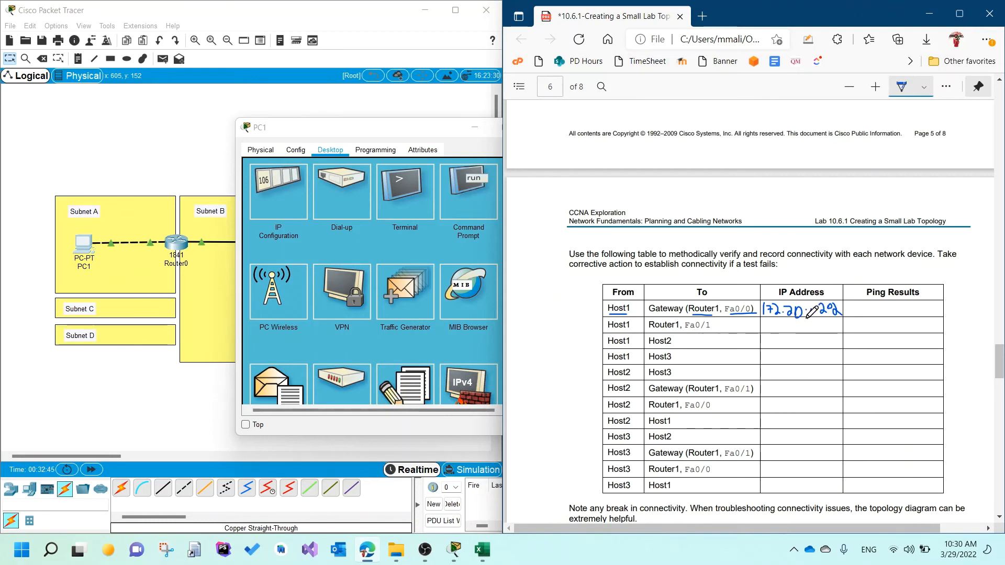
left_click(814, 309)
Check PC1's IP configuration, and ping 172.20.0.202 from PC1's Command Prompt
left_click_drag(417, 137, 317, 117)
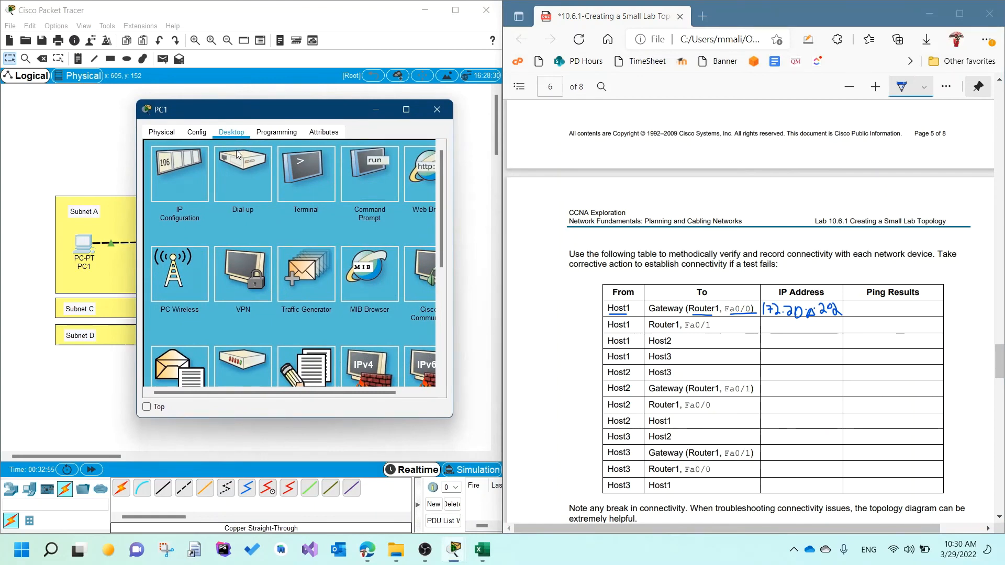
left_click(191, 178)
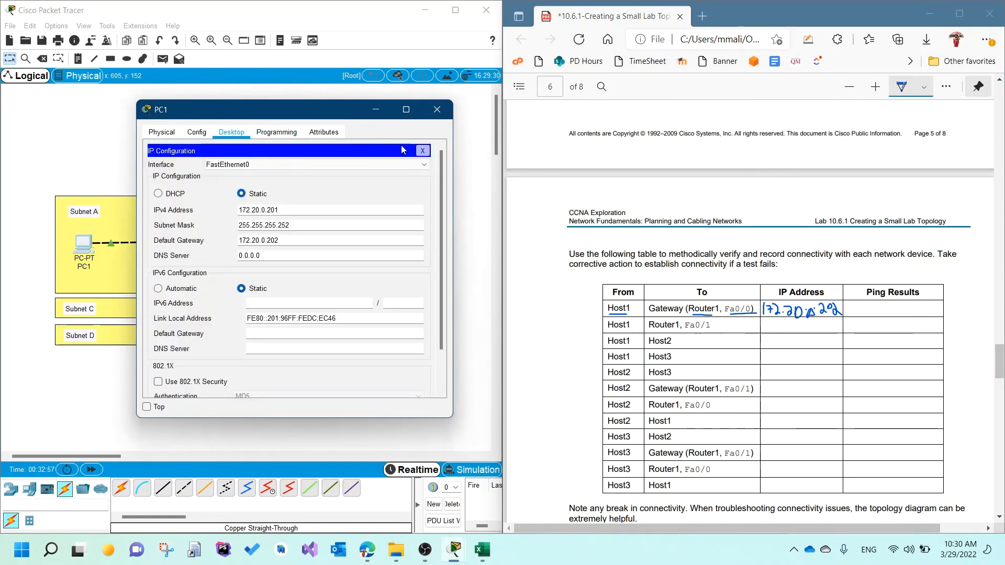
left_click(422, 151)
left_click(349, 191)
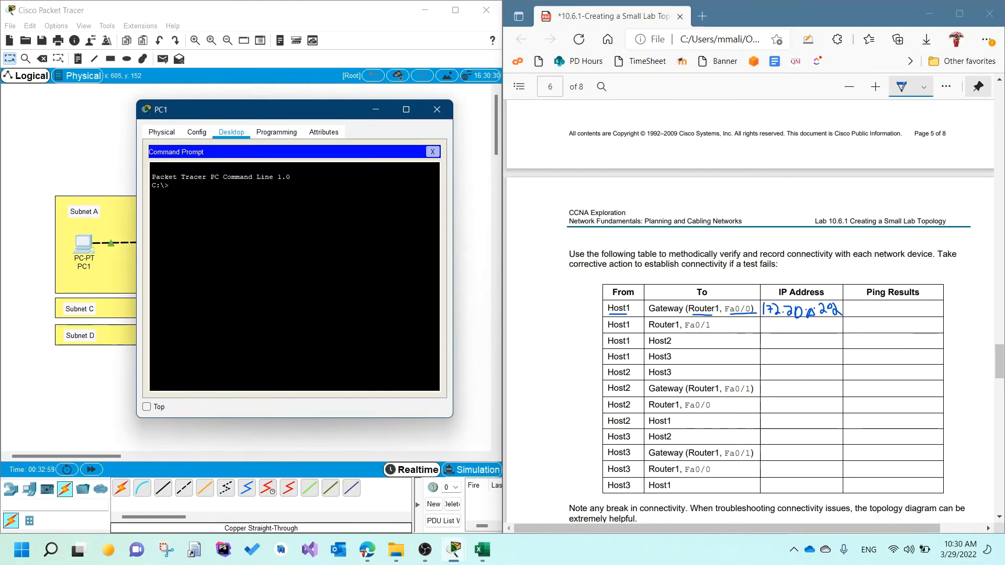
type("ping 172.20.0.202")
key("Return")
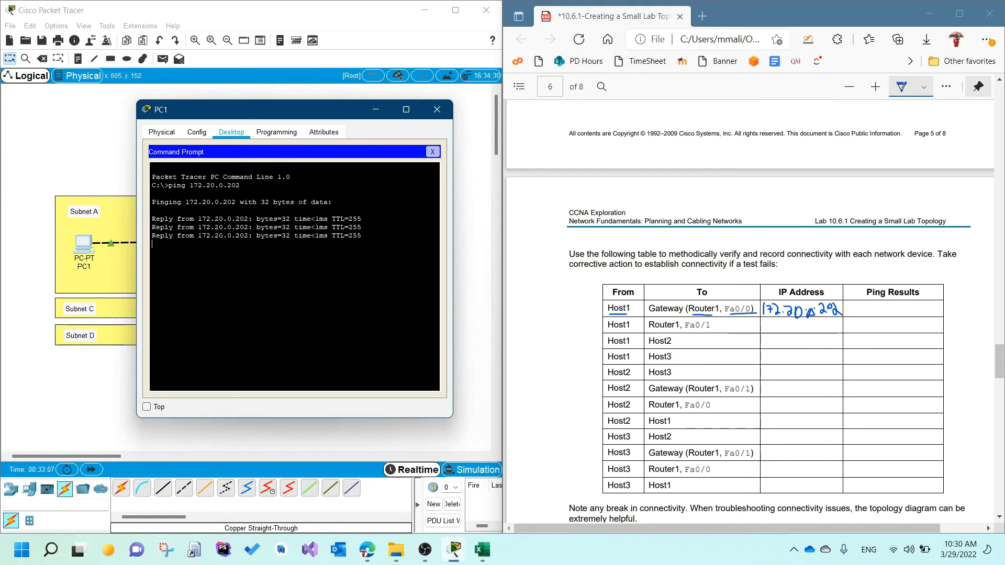
left_click_drag(366, 220, 166, 219)
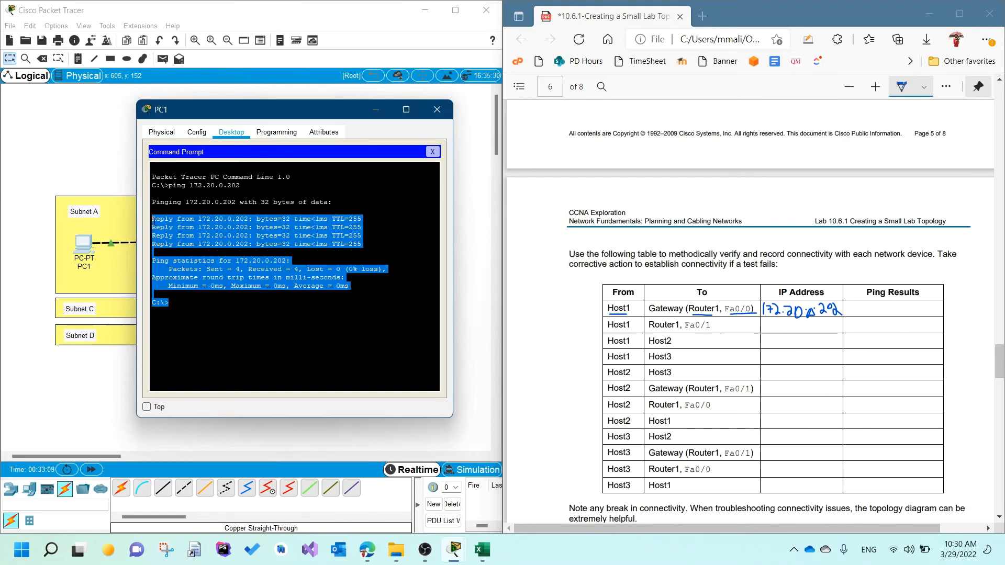
left_click(154, 221)
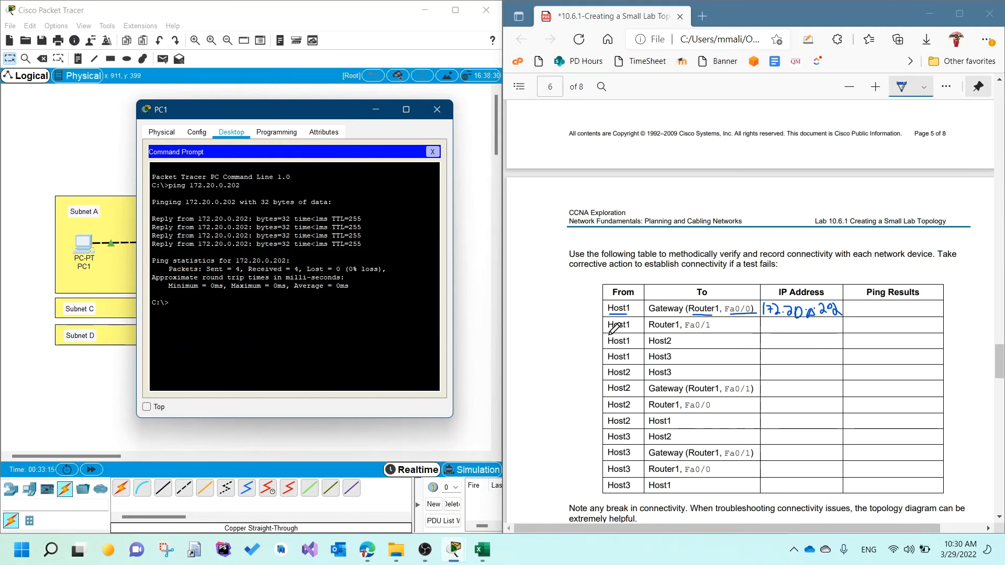
Underline Host1 and Fa0/1 in the table's second row, handwrite .198 as its IP address, and tick the first row's ping result
left_click_drag(608, 331, 708, 330)
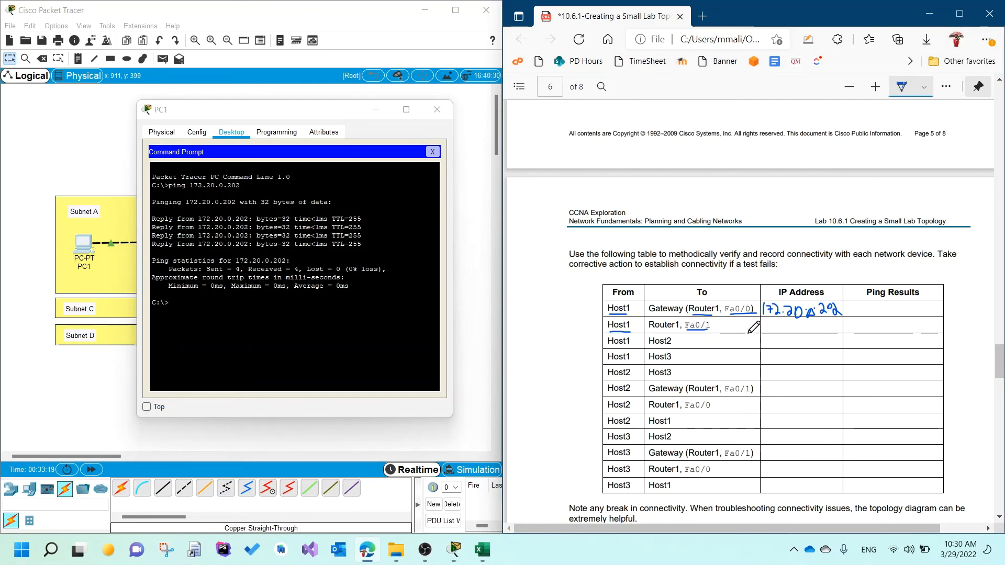
left_click_drag(272, 114, 245, 145)
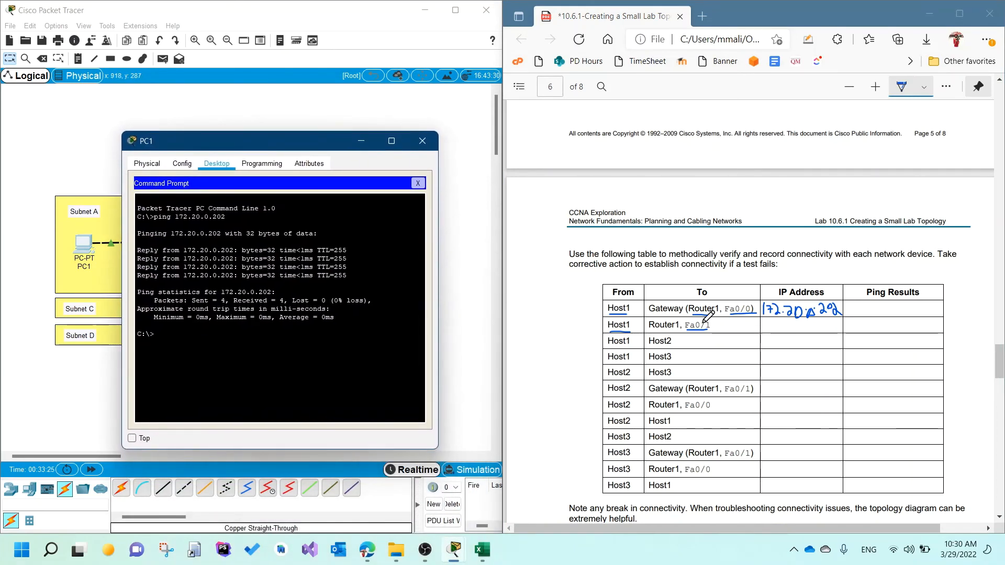
left_click(818, 327)
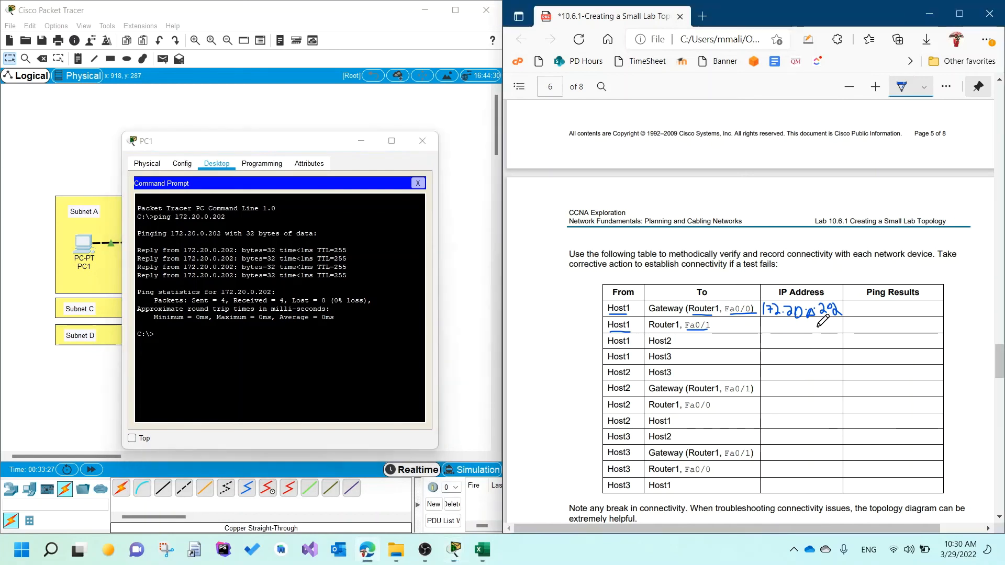
mouse_move(824, 321)
left_mouse_down()
mouse_move(840, 331)
mouse_move(842, 320)
mouse_move(888, 313)
mouse_move(911, 290)
left_mouse_up()
Ping 172.20.0.198 from PC1 and tick the ping result in the Host1-to-Router1 Fa0/1 row
left_click(262, 334)
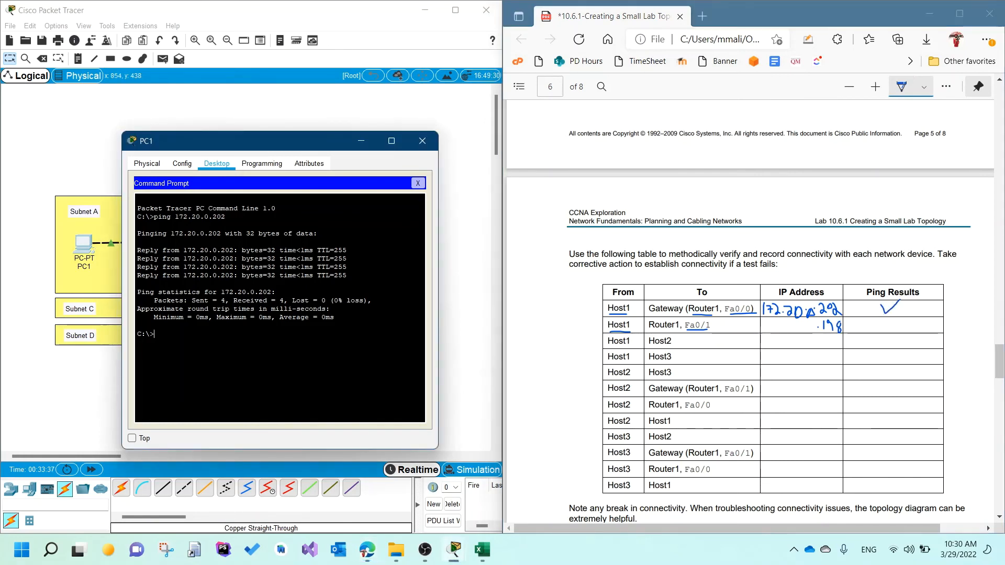
key("Up")
type("198")
key("Return")
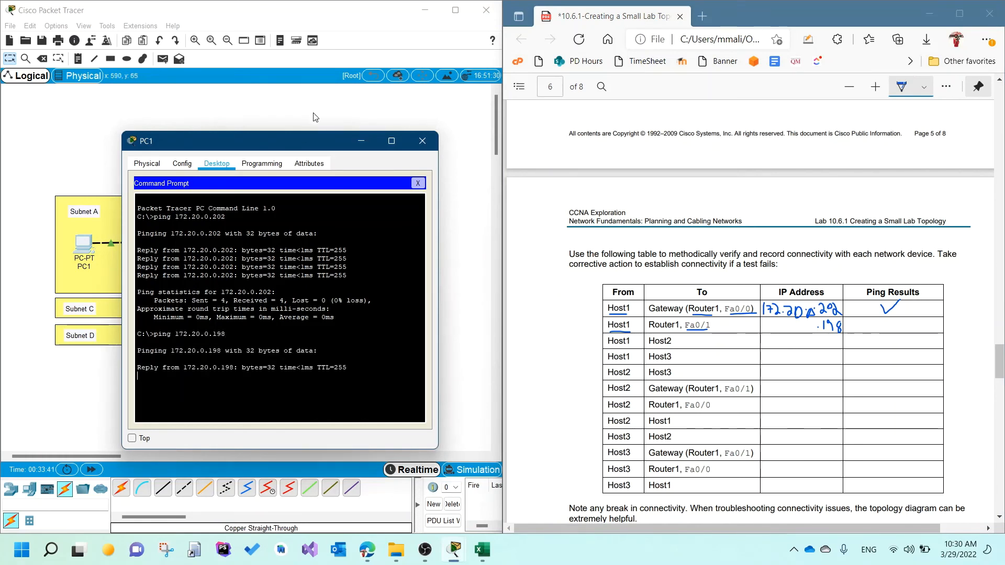
left_click_drag(281, 141, 289, 94)
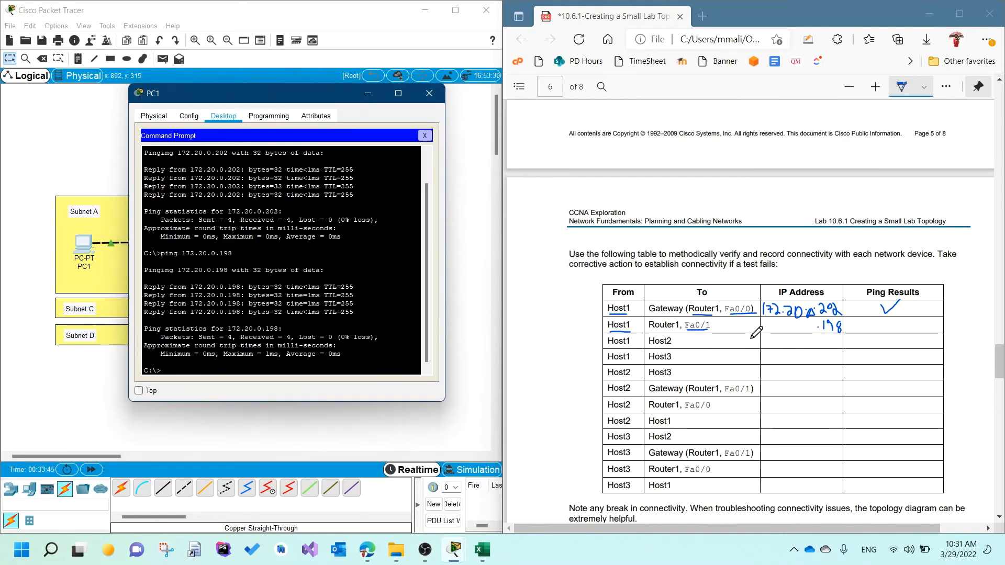
left_click_drag(878, 323, 897, 323)
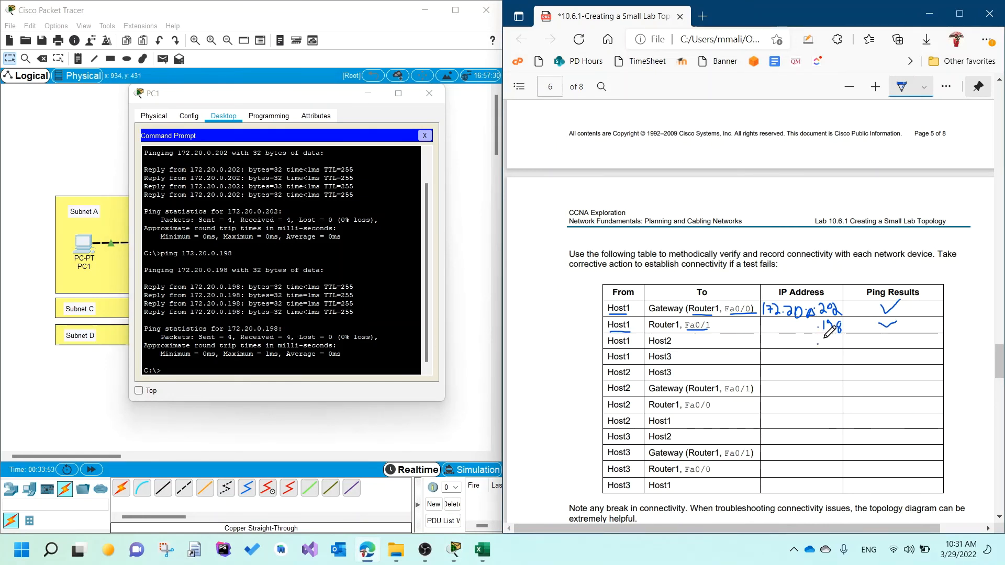
Handwrite .193 as the IP address in the Host1-to-Host2 row and ping 172.20.0.193 from PC1
mouse_move(823, 338)
left_mouse_down()
mouse_move(822, 346)
mouse_move(839, 333)
mouse_move(840, 341)
left_mouse_up()
left_click(251, 345)
key("Up")
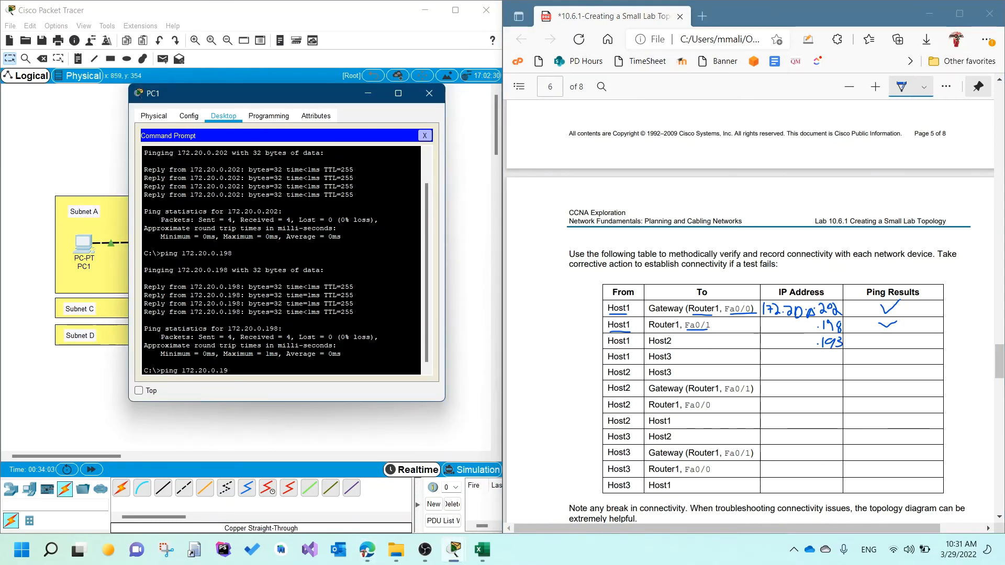
type("3")
key("Return")
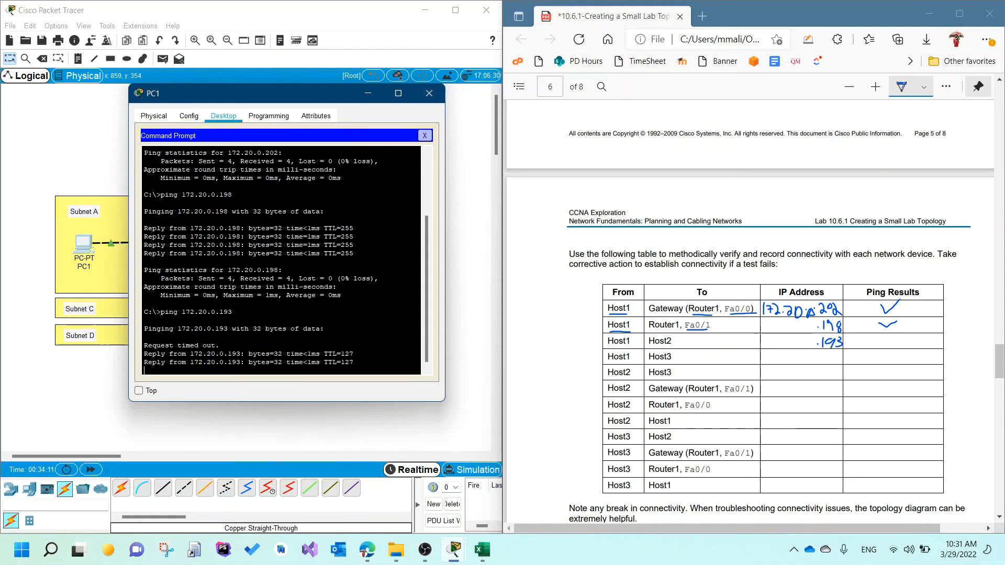
left_click_drag(162, 371, 140, 328)
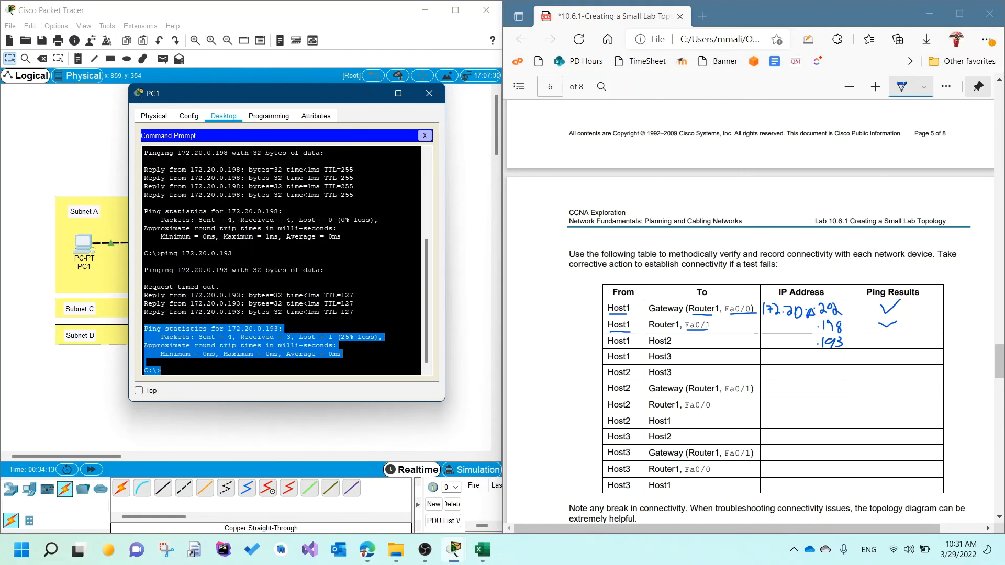
left_click(163, 370)
Repeat the ping to 172.20.0.193 from PC1 and tick the ping result in the Host1-to-Host2 row
key("Up")
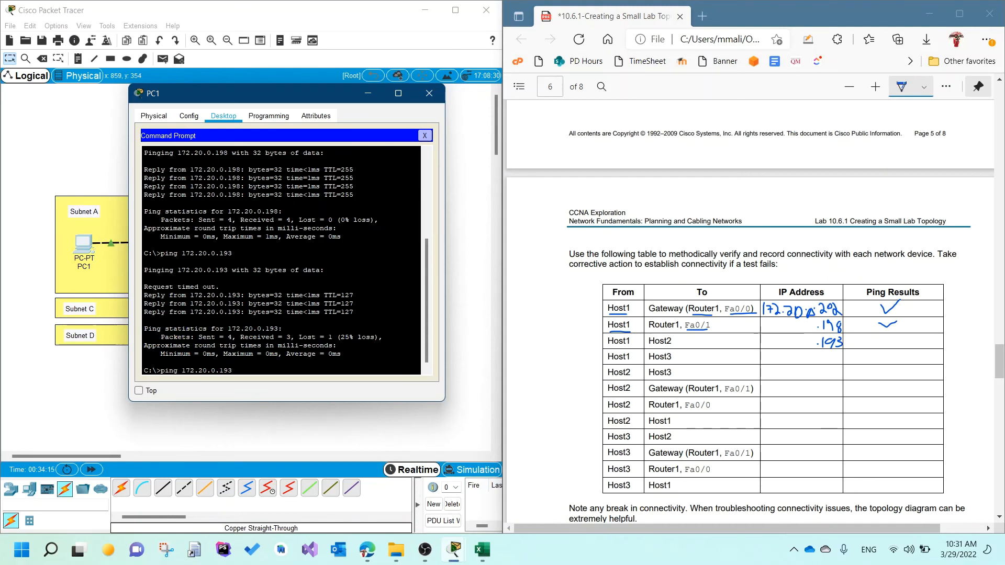
key("Return")
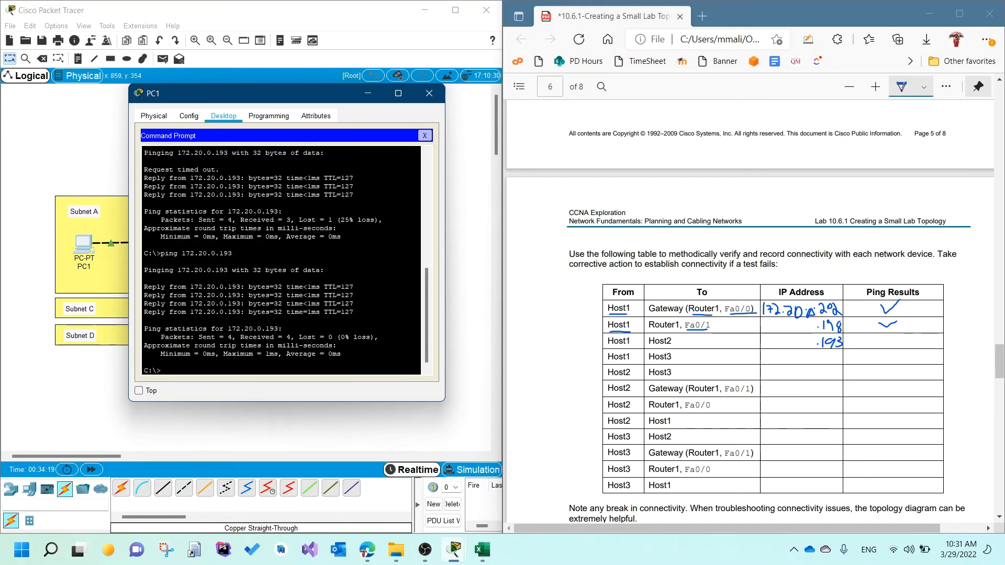
left_click_drag(357, 314, 132, 308)
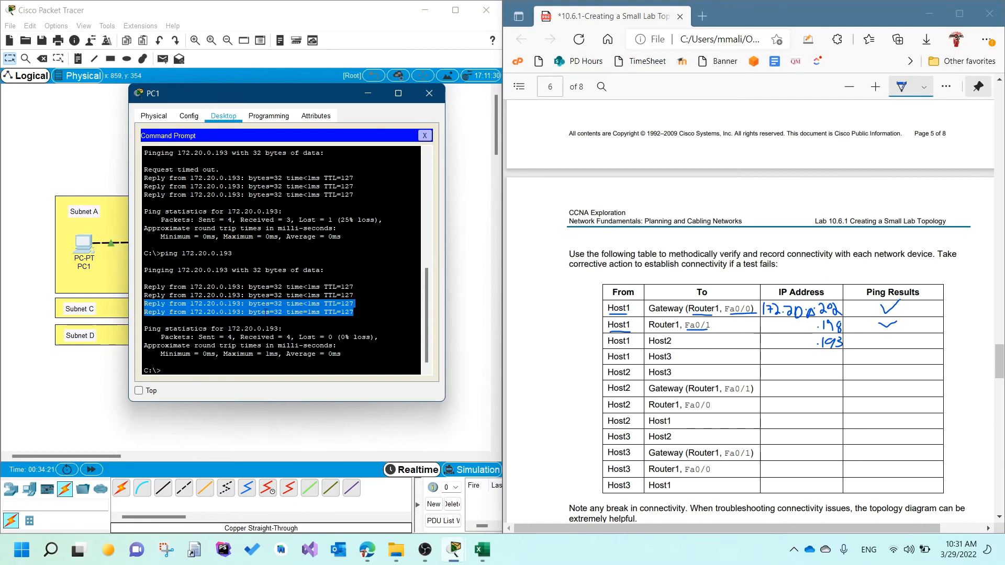
left_click(267, 313)
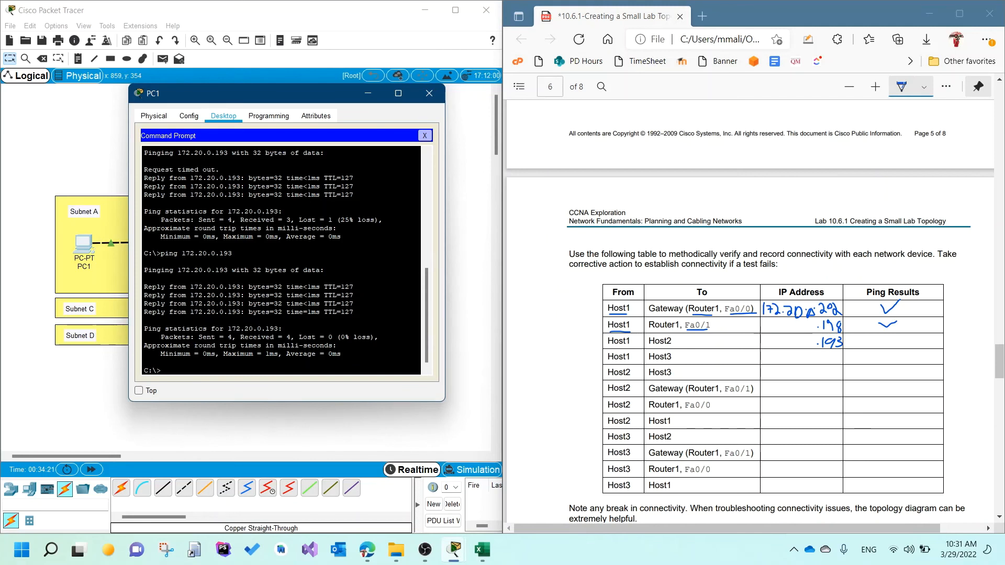
left_click(883, 341)
left_click_drag(880, 338, 899, 336)
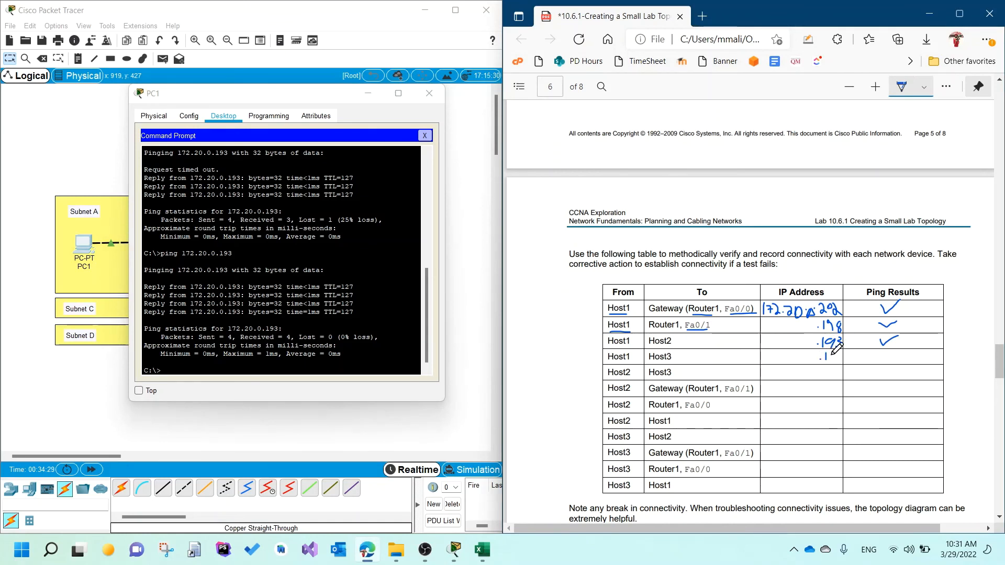
Handwrite .194 as the IP address in the Host1-to-Host3 row and ping 172.20.0.194 from PC1
left_click_drag(832, 353, 841, 361)
left_click(284, 330)
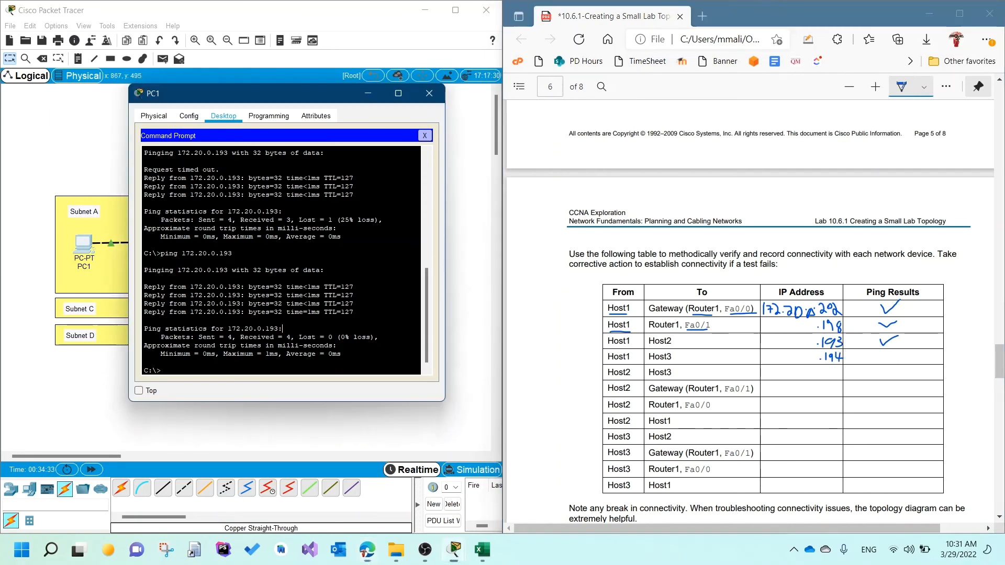
key("Up")
key("BackSpace")
type("4")
key("Return")
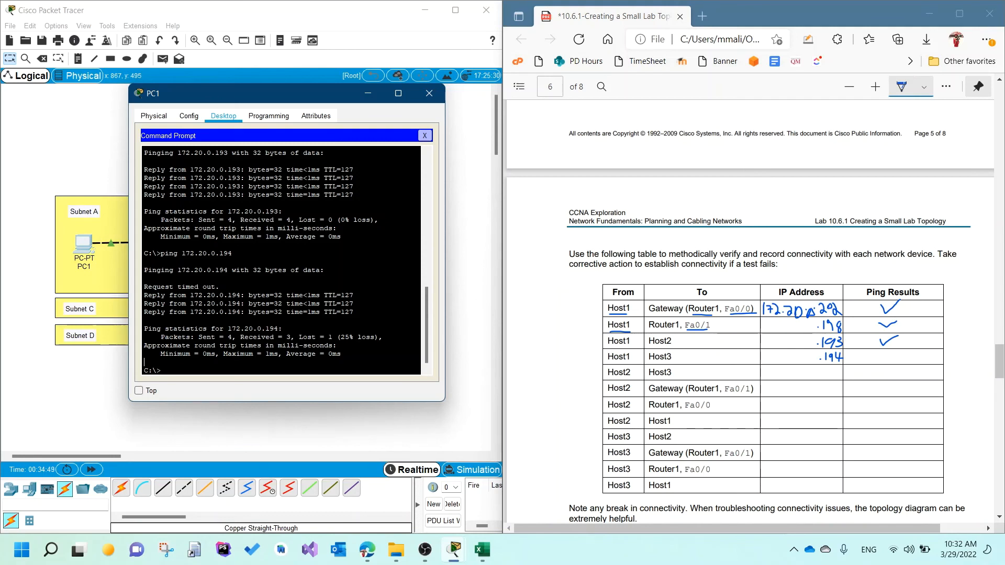
Repeat the ping to 172.20.0.194 from PC1 and tick the ping result in the Host1-to-Host3 row
key("Up")
type("\\")
key("Return")
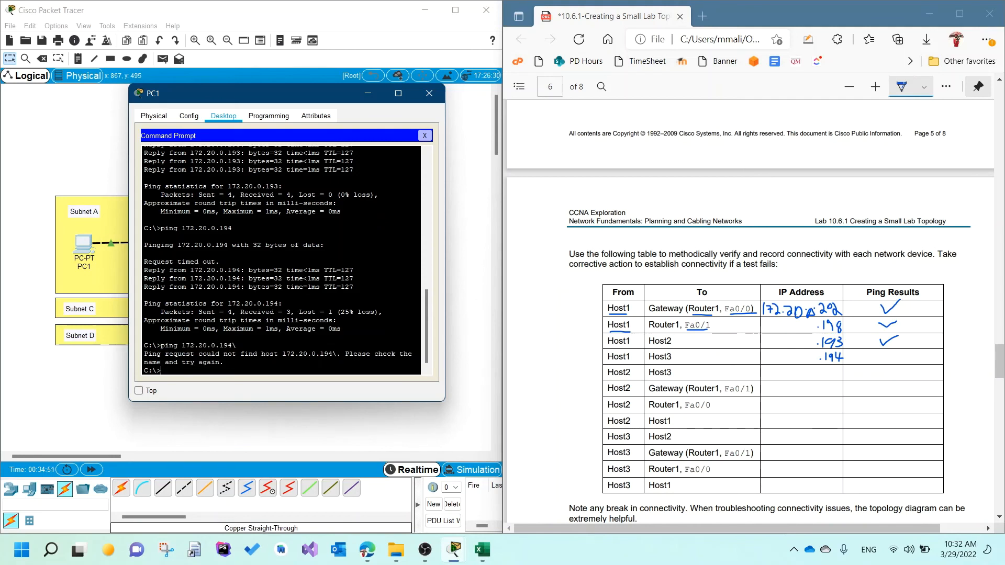
key("Up")
key("BackSpace")
key("Return")
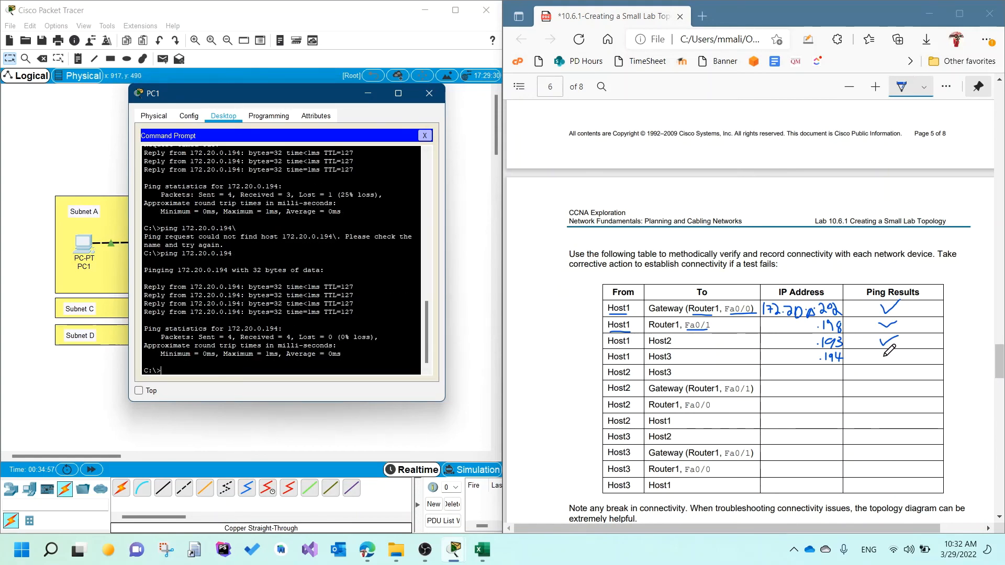
left_click_drag(884, 355, 892, 353)
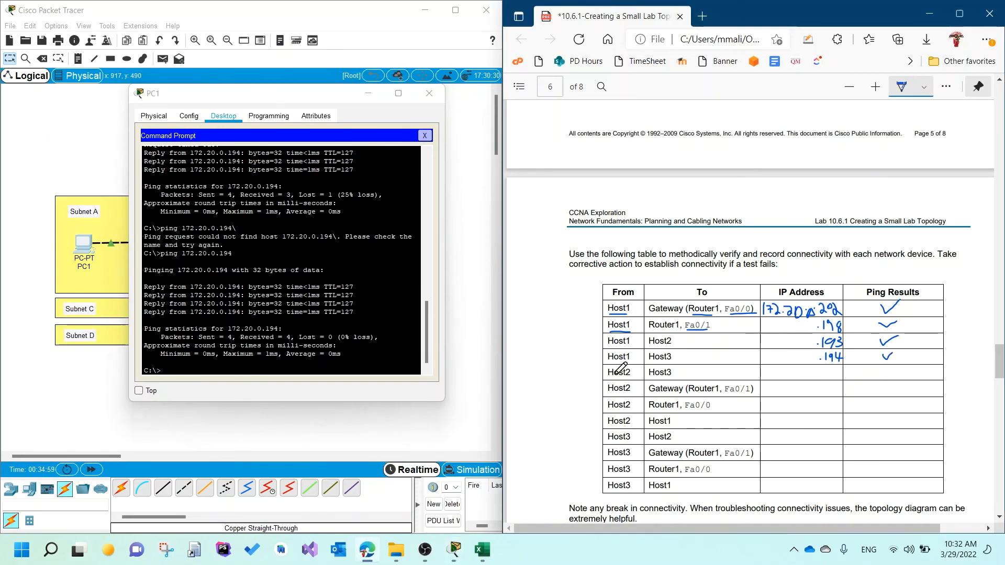
Underline Host2 and Host3 in the table's fifth row, and switch from PC1 to PC2's command prompt
left_click_drag(608, 377, 674, 378)
left_click(430, 94)
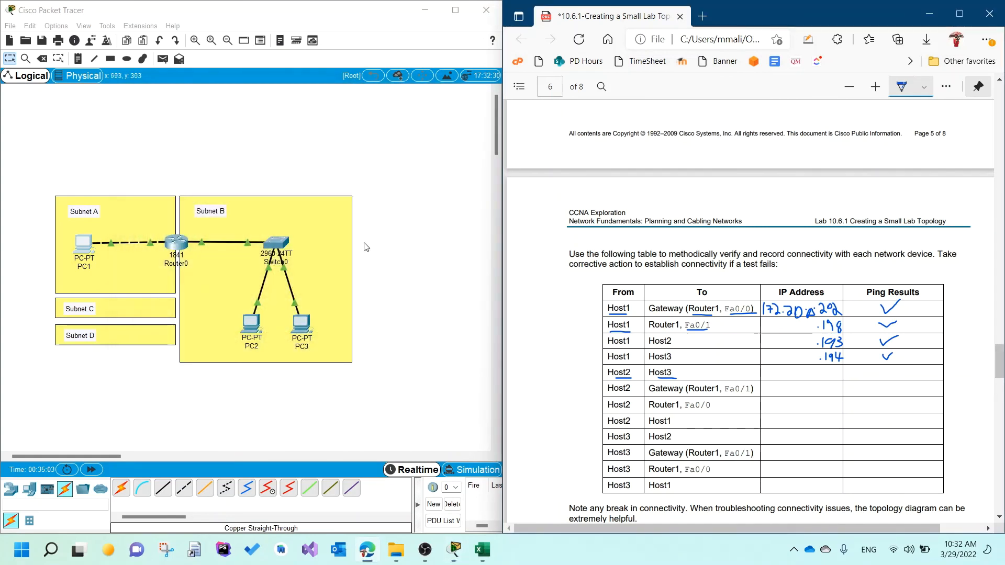
left_click(243, 336)
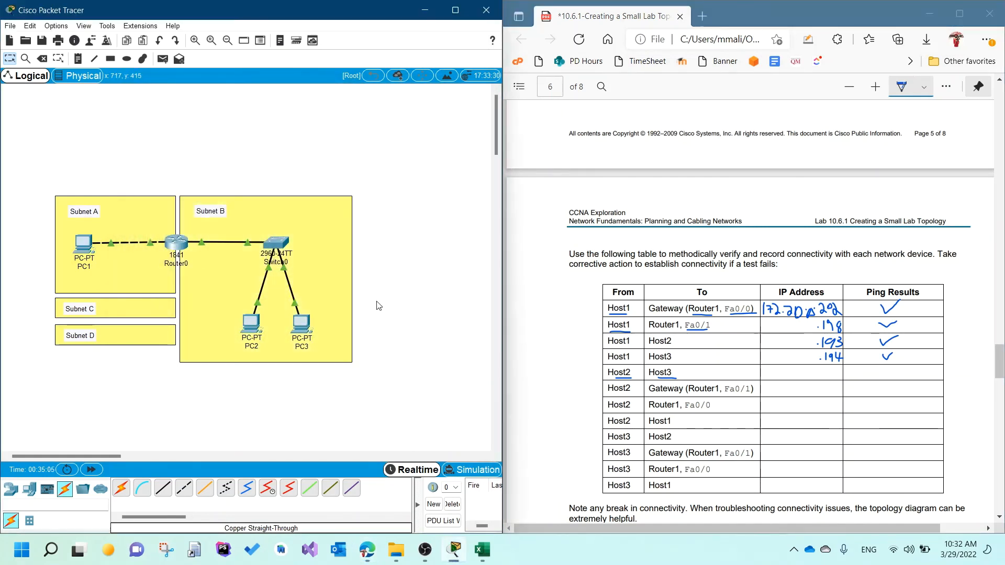
left_click(250, 320)
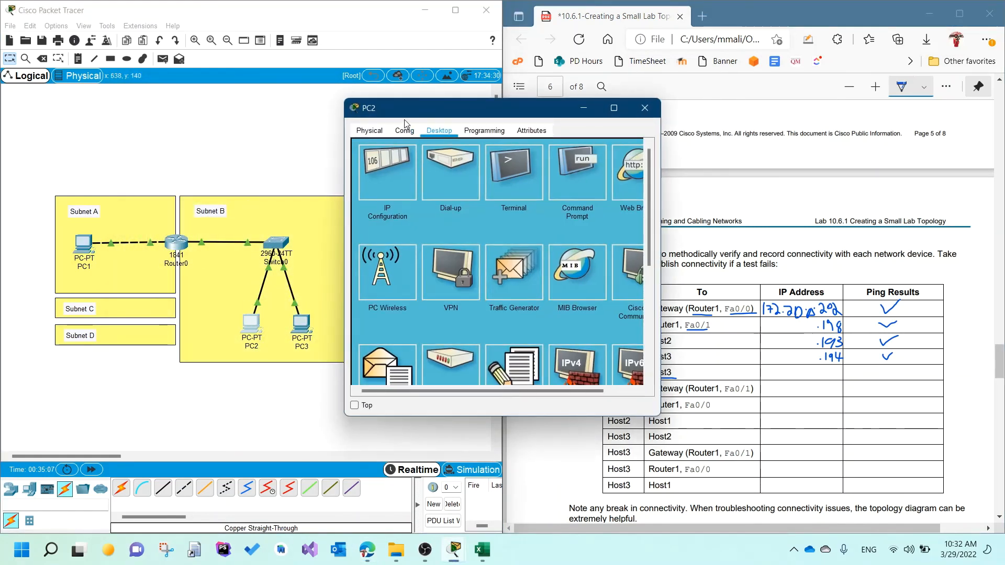
left_click_drag(414, 113, 209, 102)
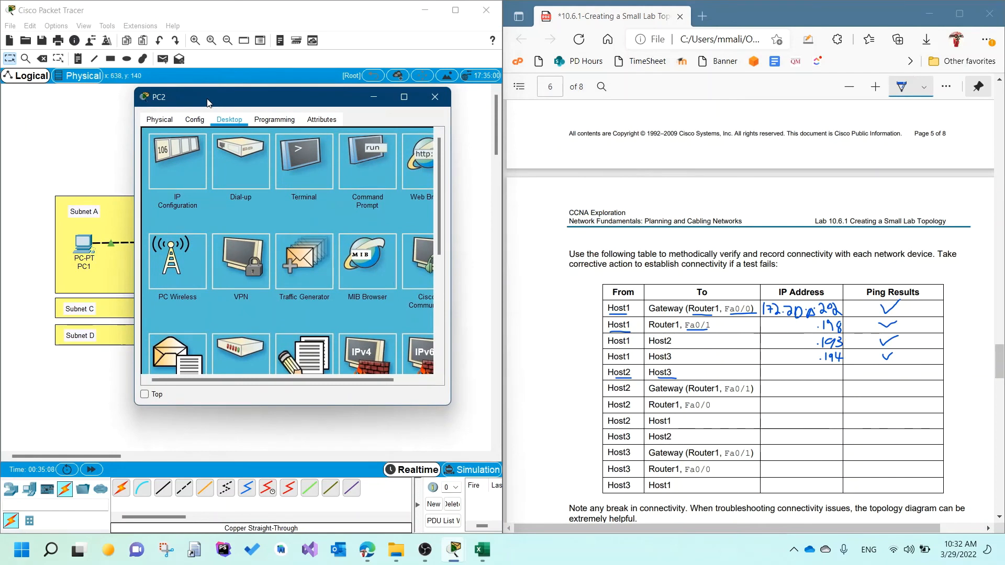
left_click(345, 162)
Ping 172.20.0.194 from PC2 and record ditto marks and a tick in the Host2-to-Host3 row
type("ping")
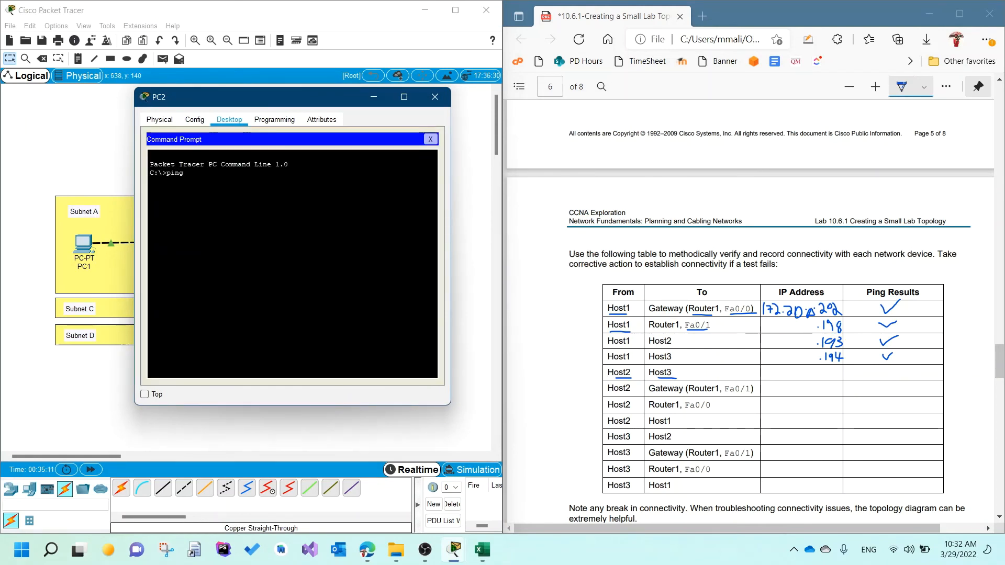
type(" 1")
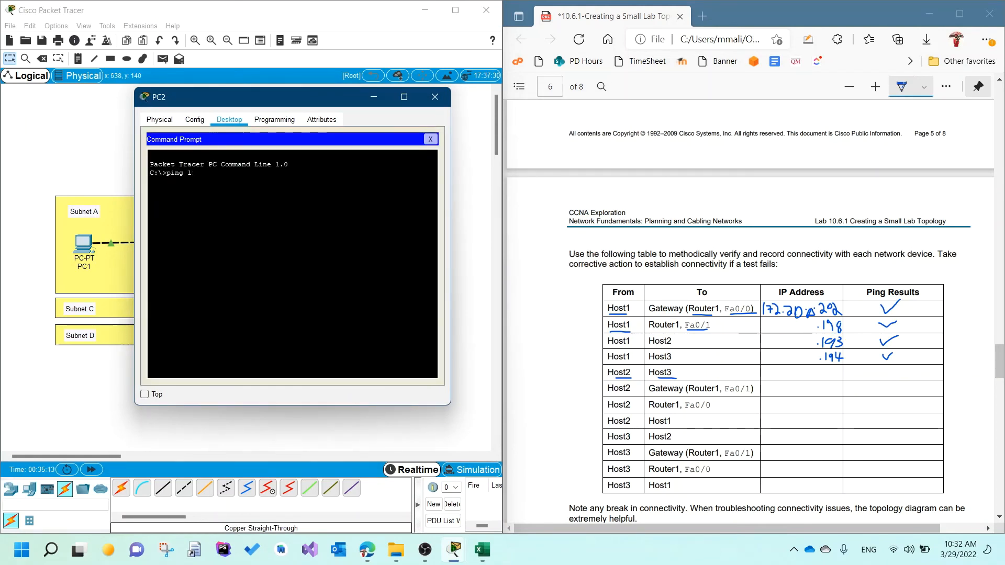
type("72.20.0.194")
key("Return")
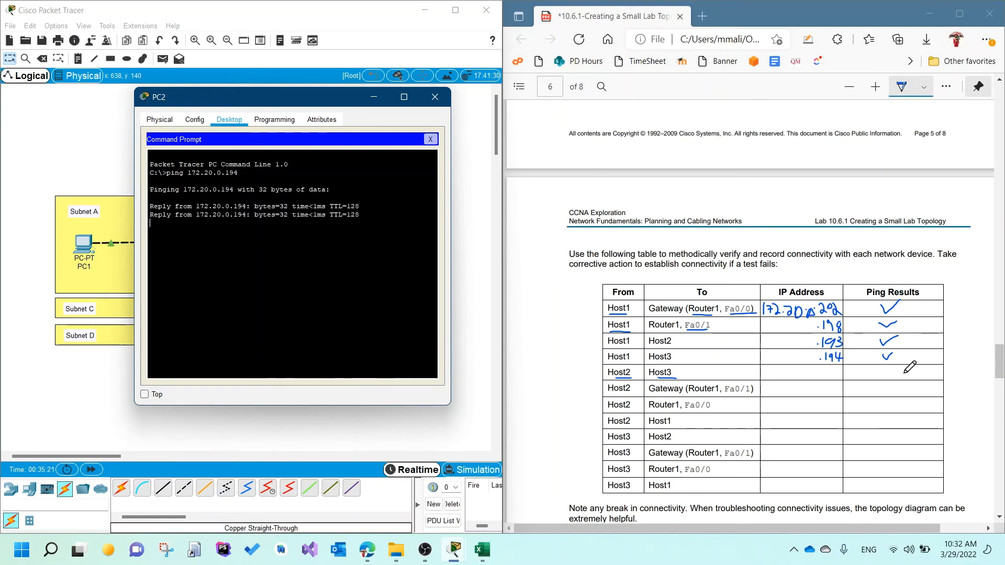
mouse_move(830, 368)
left_mouse_down()
mouse_move(888, 377)
mouse_move(900, 366)
left_mouse_up()
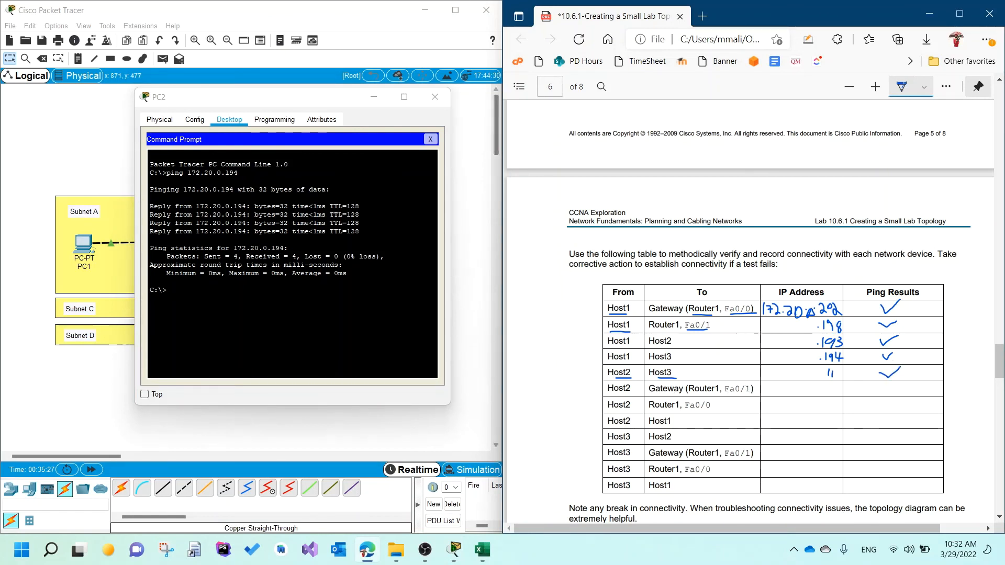
Ping 172.20.0.198 from PC2 and handwrite .198 and a tick in the Host2-to-Gateway Fa0/1 row
left_click(356, 314)
key("Up")
key("BackSpace")
type("8")
key("Return")
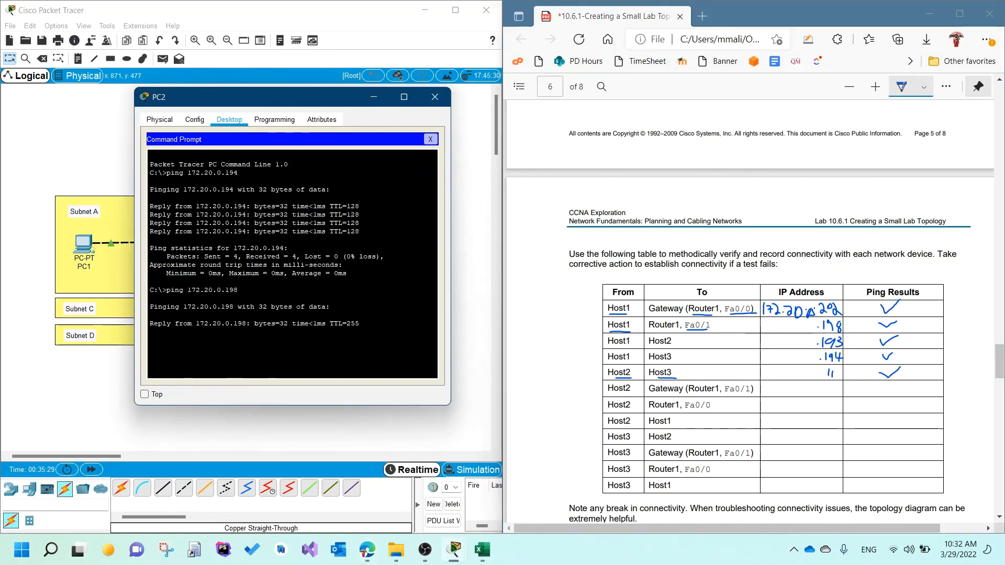
left_click(816, 394)
mouse_move(822, 388)
left_mouse_down()
mouse_move(821, 398)
mouse_move(835, 387)
mouse_move(908, 382)
left_mouse_up()
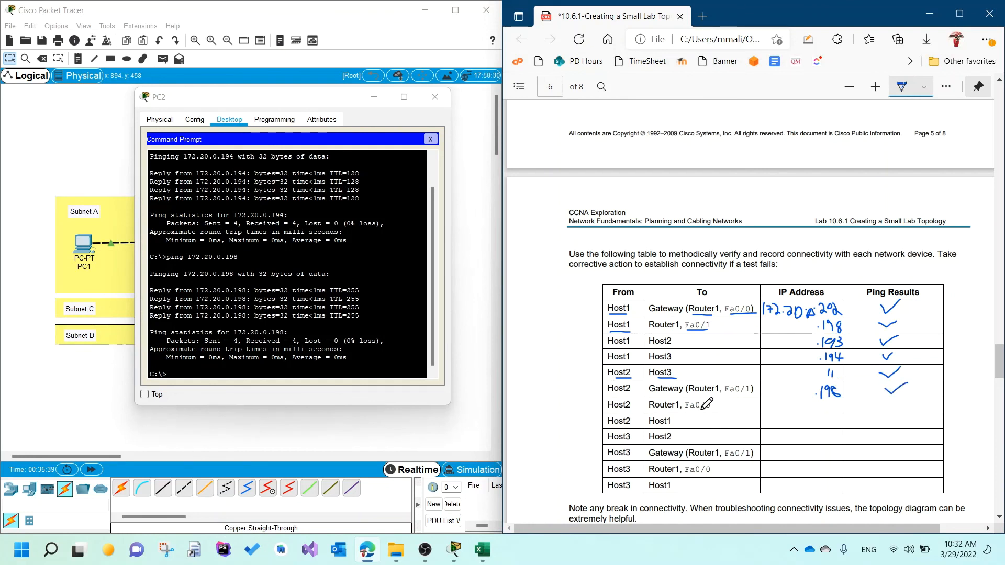
Ping 172.20.0.202 from PC2 and handwrite .202 and a tick in the Host2-to-Router1 Fa0/0 row
left_click(356, 324)
key("Up")
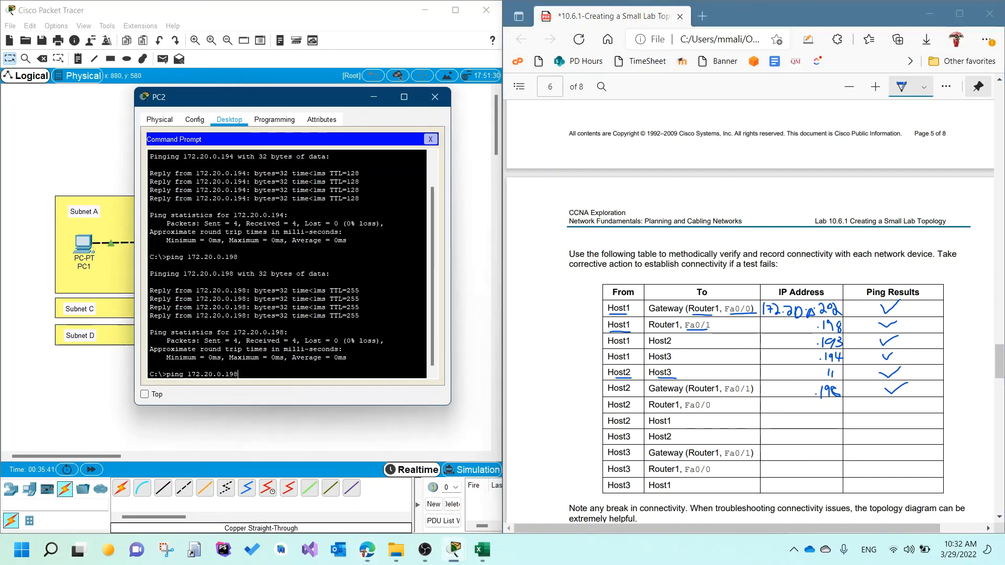
key("BackSpace")
key("BackSpace")
key("BackSpace")
type("202")
key("Return")
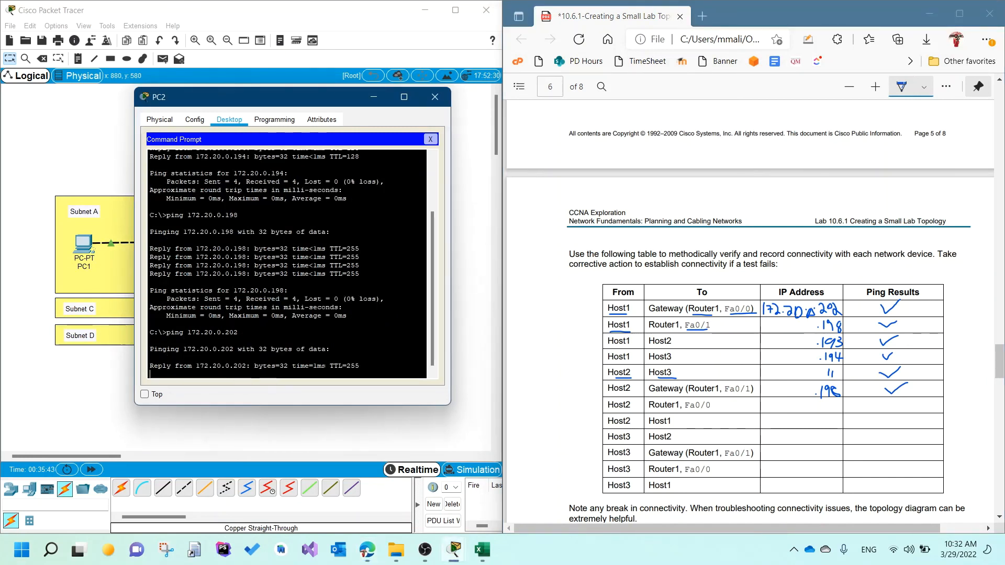
left_click(817, 407)
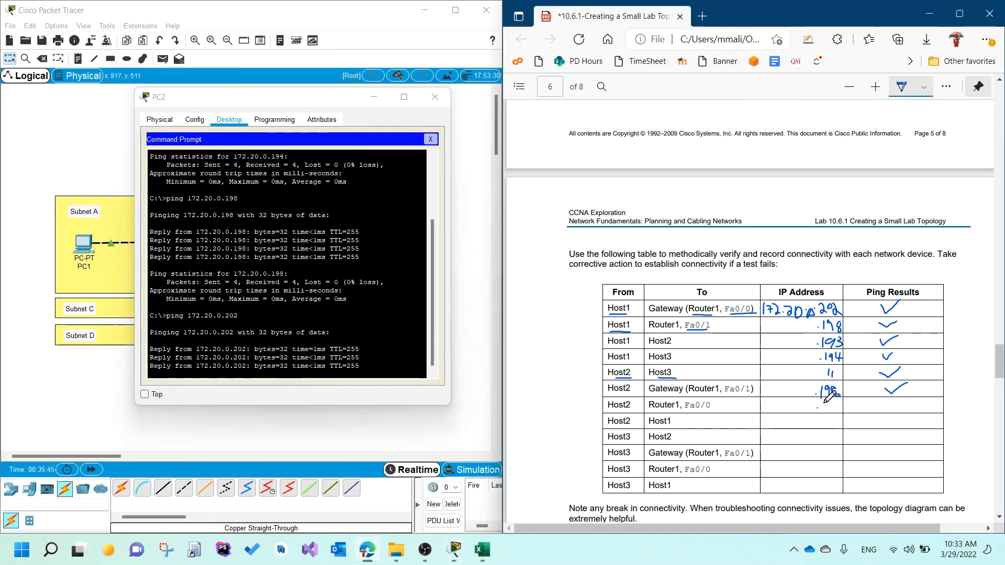
mouse_move(824, 402)
left_mouse_down()
mouse_move(846, 412)
mouse_move(896, 400)
left_mouse_up()
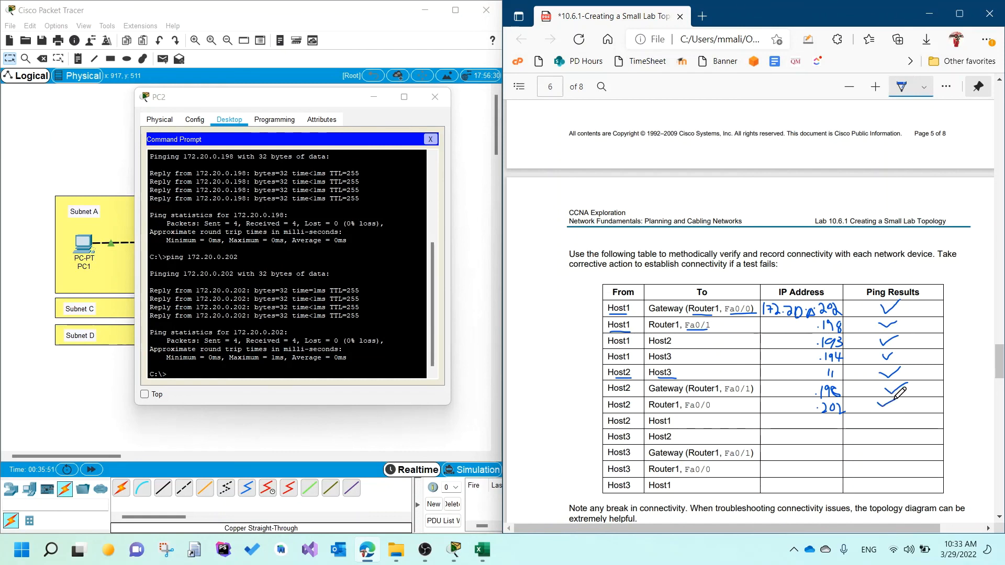
Ping 172.20.0.201 from PC2, handwrite .201 and a tick in the Host2-to-Host1 row, and close PC2
left_click(367, 382)
key("Up")
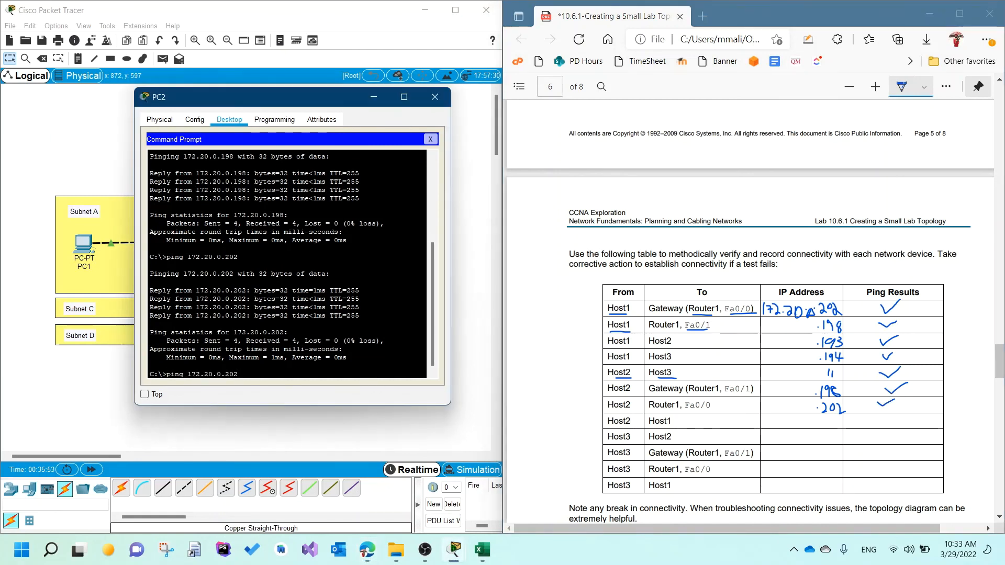
key("Return")
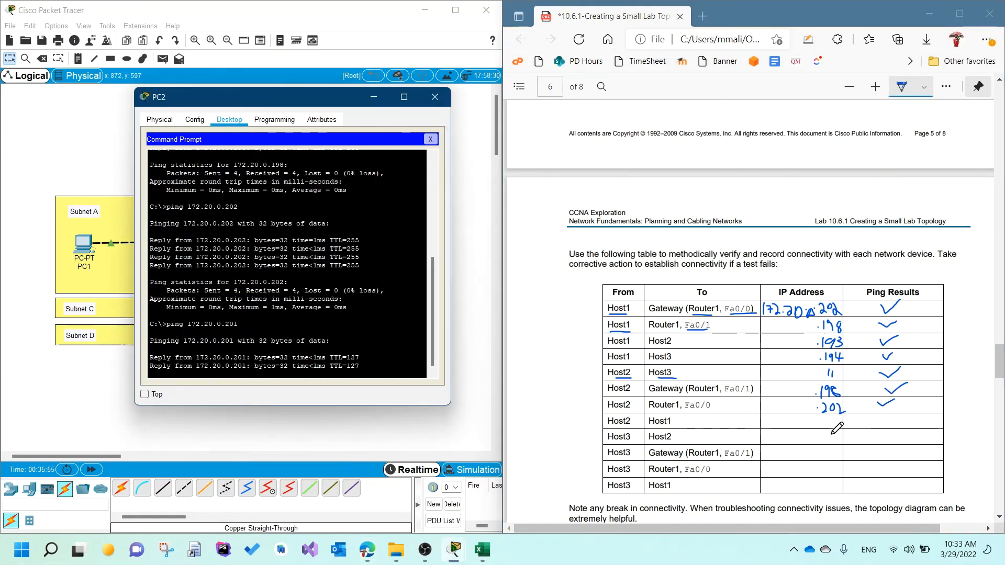
left_click(819, 423)
left_click_drag(822, 423, 907, 416)
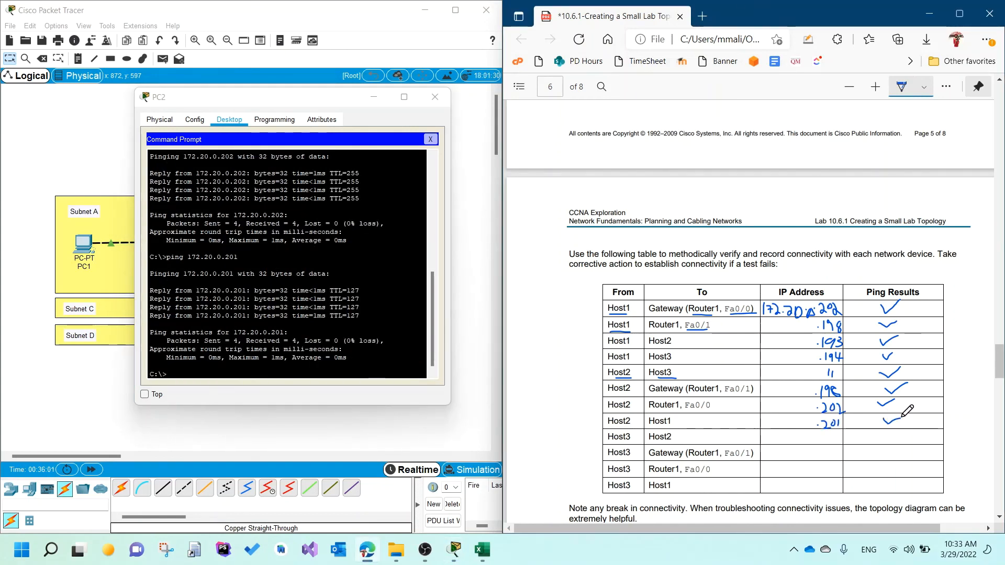
left_click(170, 366)
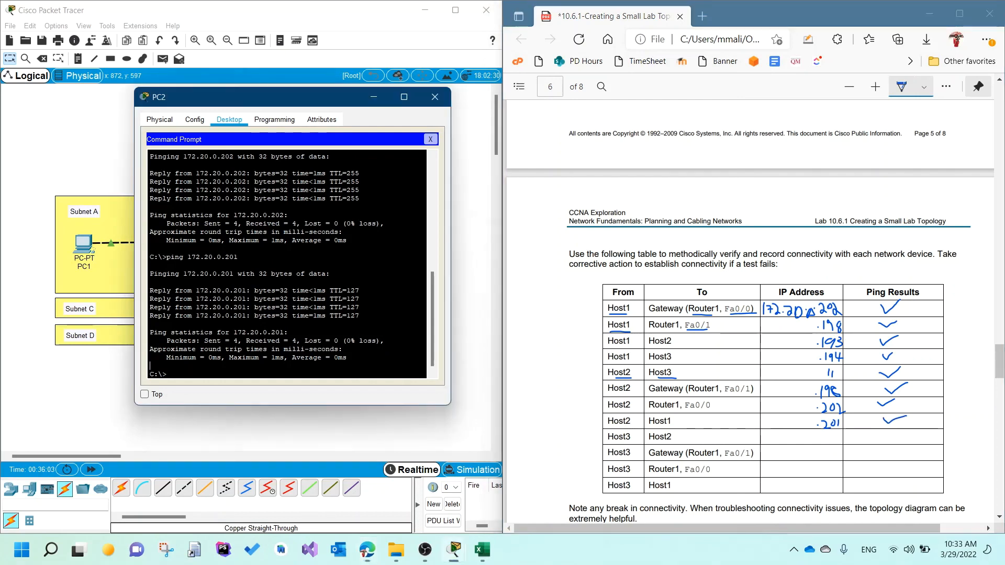
left_click(434, 97)
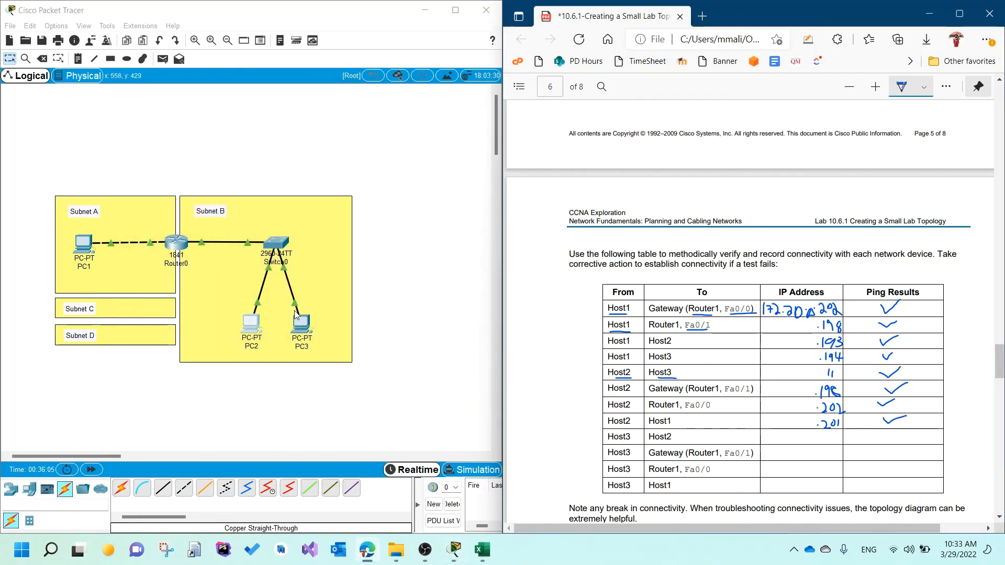
Ping 172.20.0.193 from PC3's command prompt and handwrite .193 and a tick in the Host3-to-Host2 row
left_click(302, 325)
left_click_drag(418, 104, 229, 120)
left_click(374, 165)
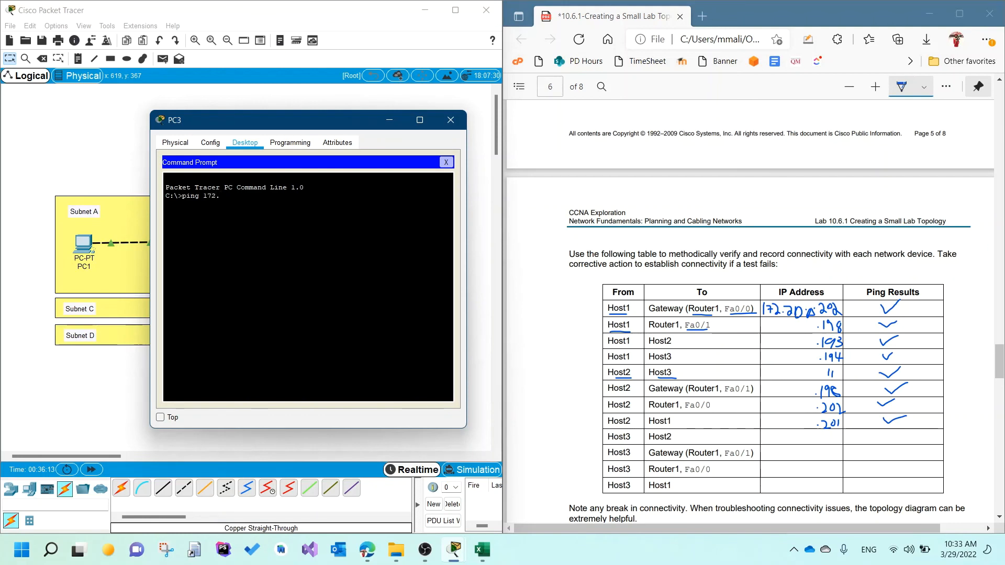
type("72.20.0.193")
key("Return")
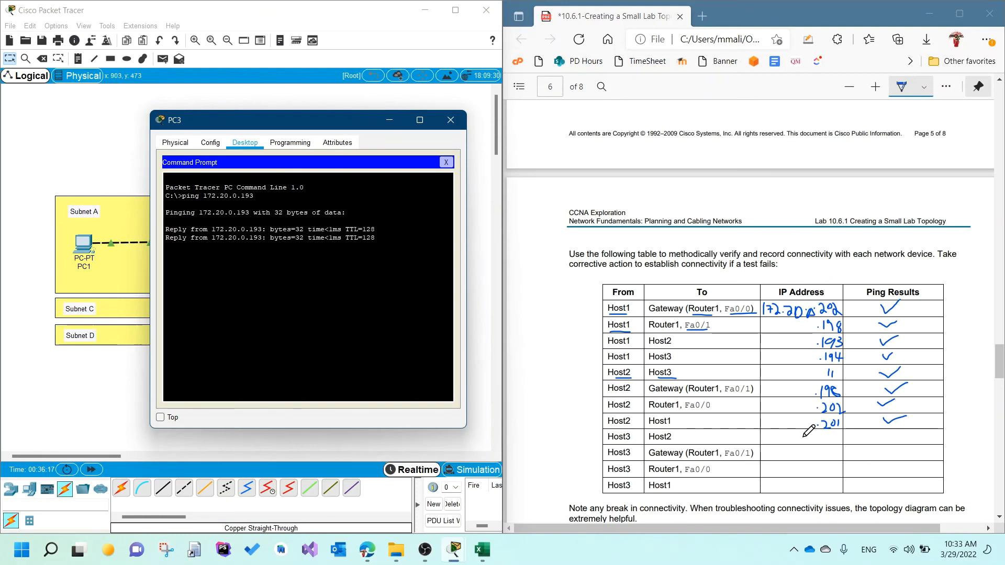
left_click(812, 440)
mouse_move(821, 432)
left_mouse_down()
mouse_move(832, 443)
mouse_move(897, 442)
mouse_move(909, 432)
left_mouse_up()
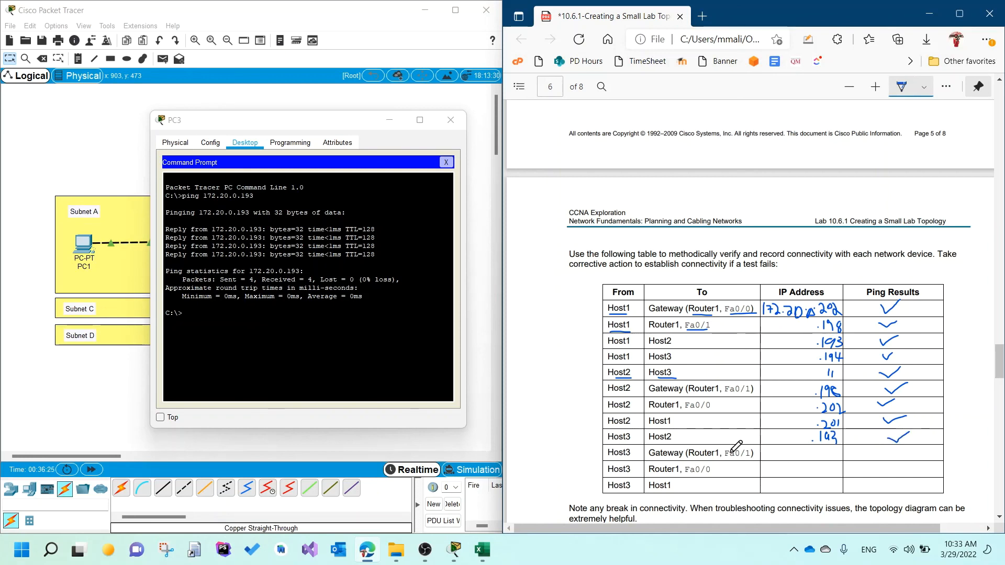
Ping 172.20.0.198 from PC3 and handwrite .198 and a tick in the Host3-to-Gateway Fa0/1 row
left_click(185, 313)
key("Up")
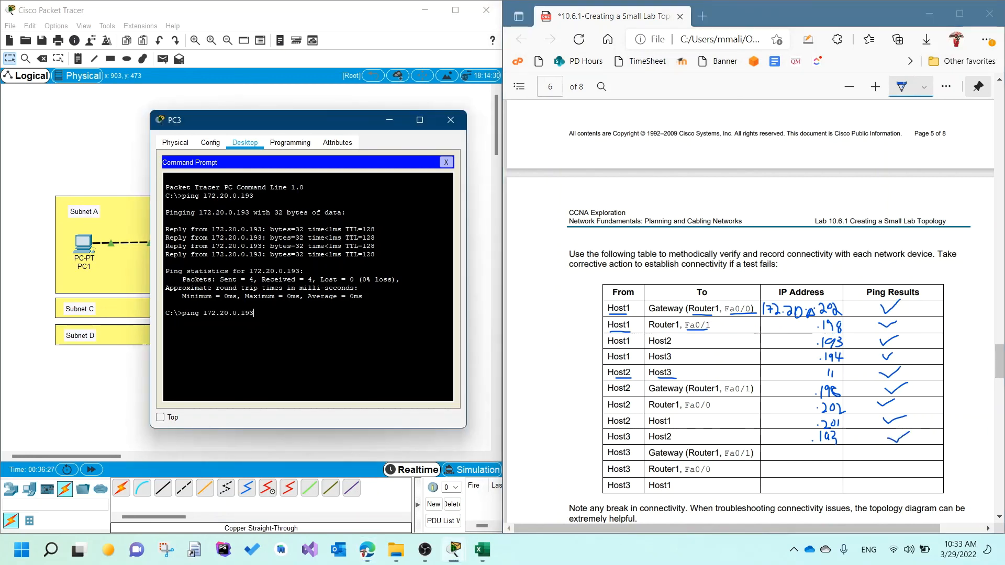
key("BackSpace")
type("8")
key("Return")
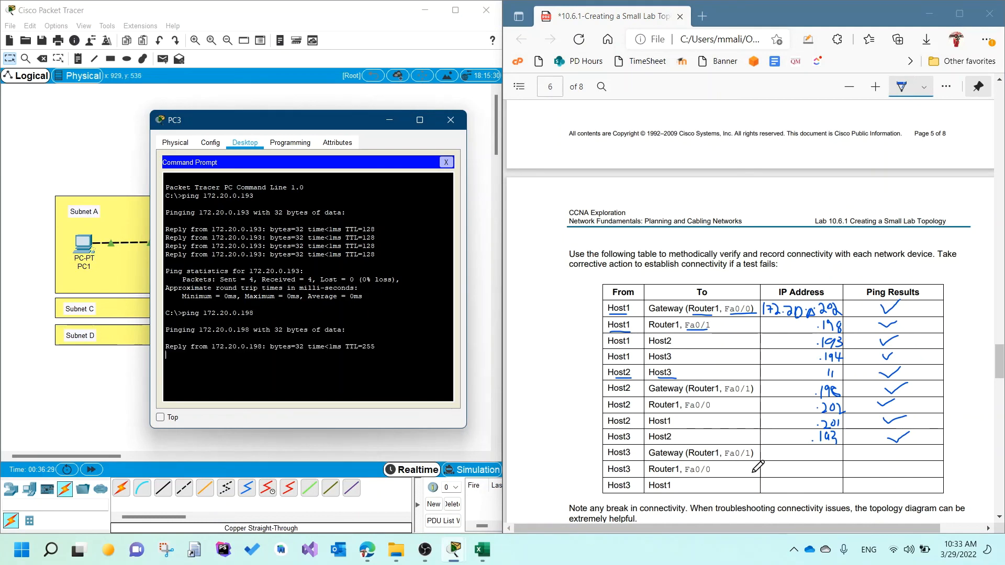
left_click(817, 455)
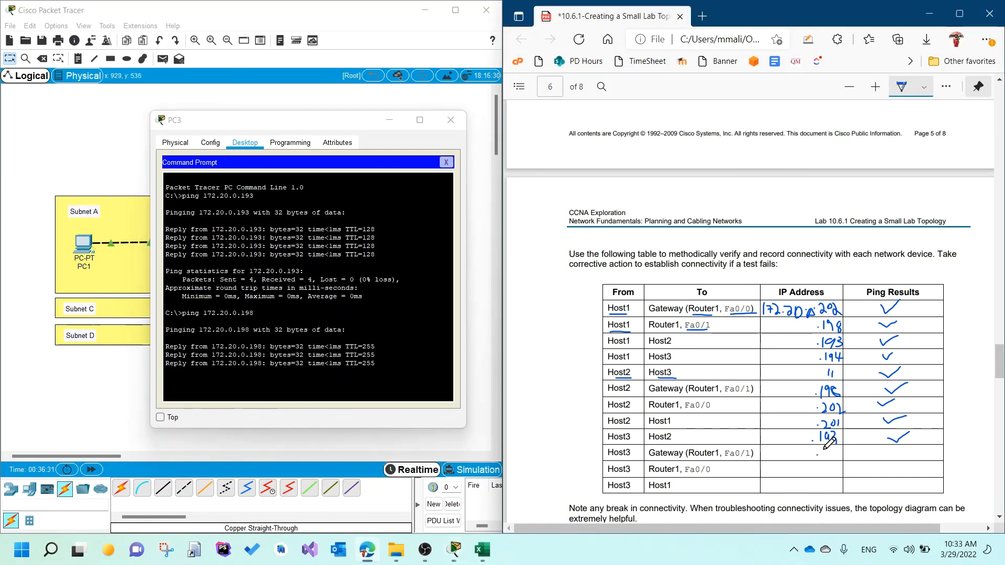
mouse_move(829, 450)
left_mouse_down()
mouse_move(838, 458)
mouse_move(837, 450)
left_mouse_up()
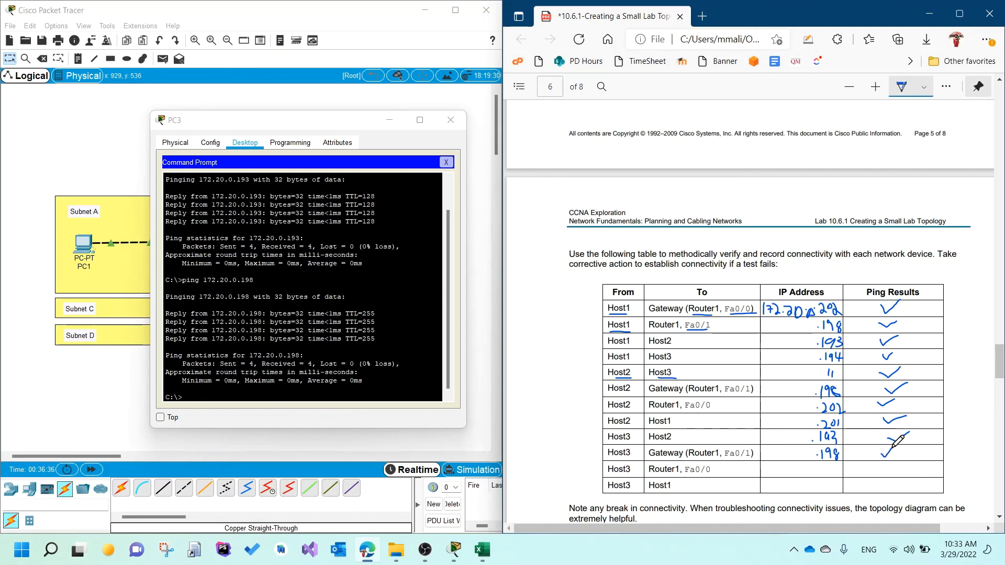
Handwrite .202 in the Host3-to-Router1 Fa0/0 row, and ping 172.20.0.202 from PC3 to tick the row's ping result
left_click(821, 471)
left_click_drag(825, 467, 847, 475)
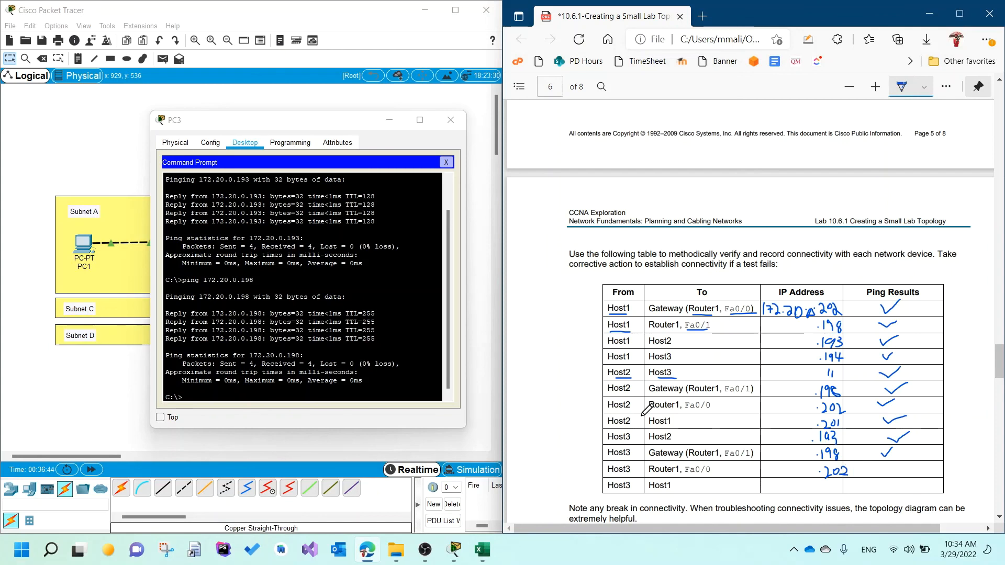
left_click(356, 382)
key("Up")
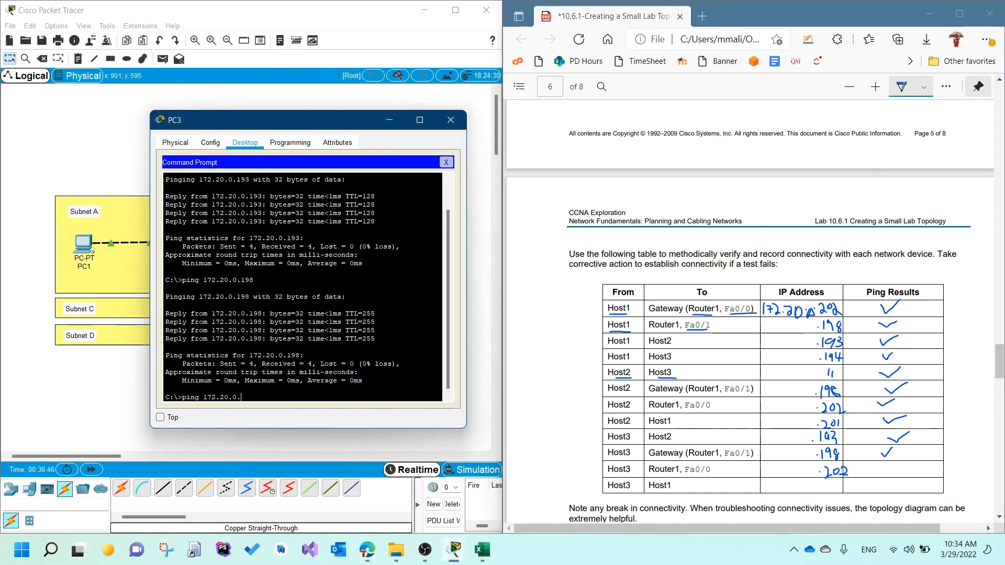
type("202")
key("Return")
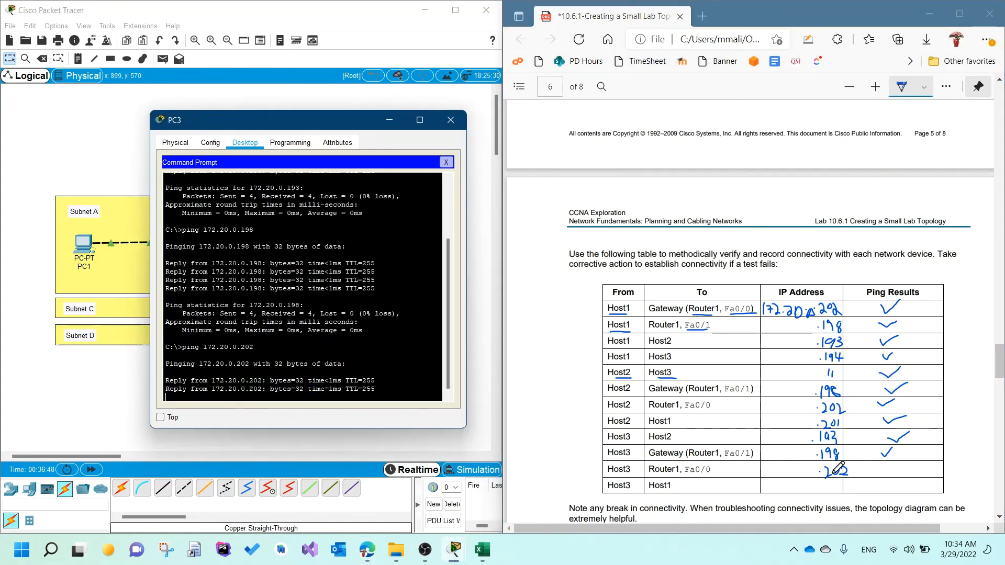
left_click_drag(878, 468, 893, 465)
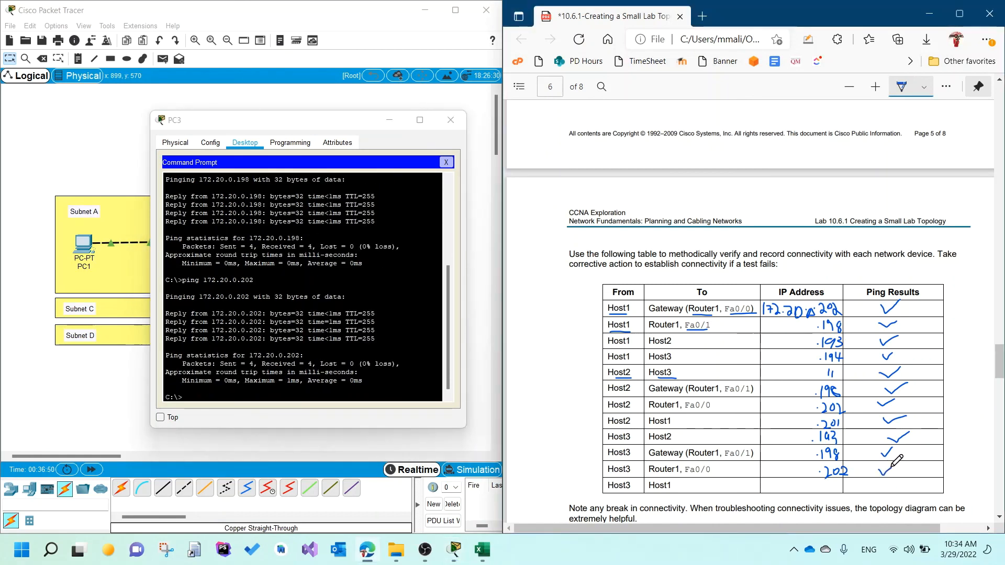
Ping 172.20.0.201 from PC3 and handwrite .201 and a tick in the Host3-to-Host1 row
left_click(453, 410)
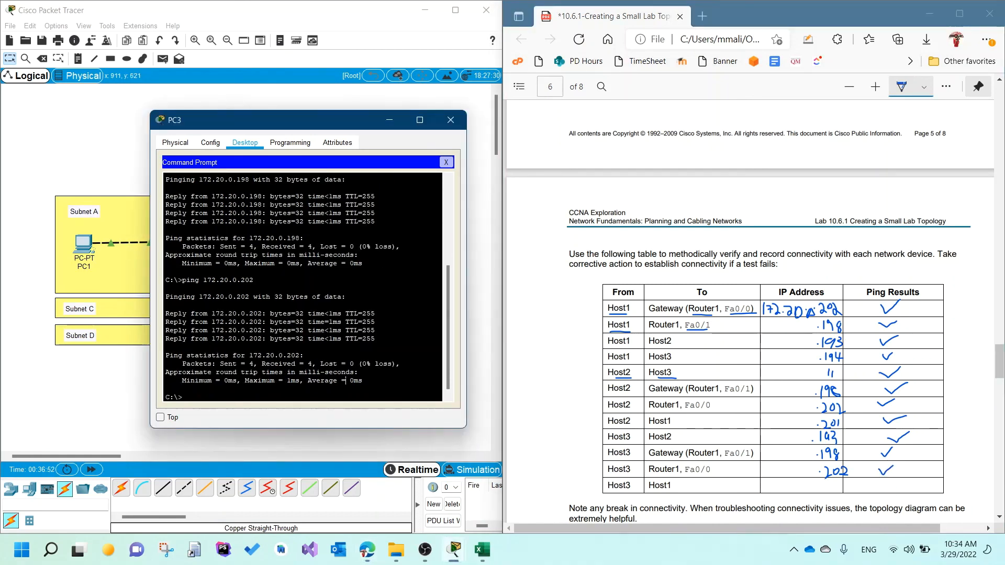
key("Up")
type("1")
key("Return")
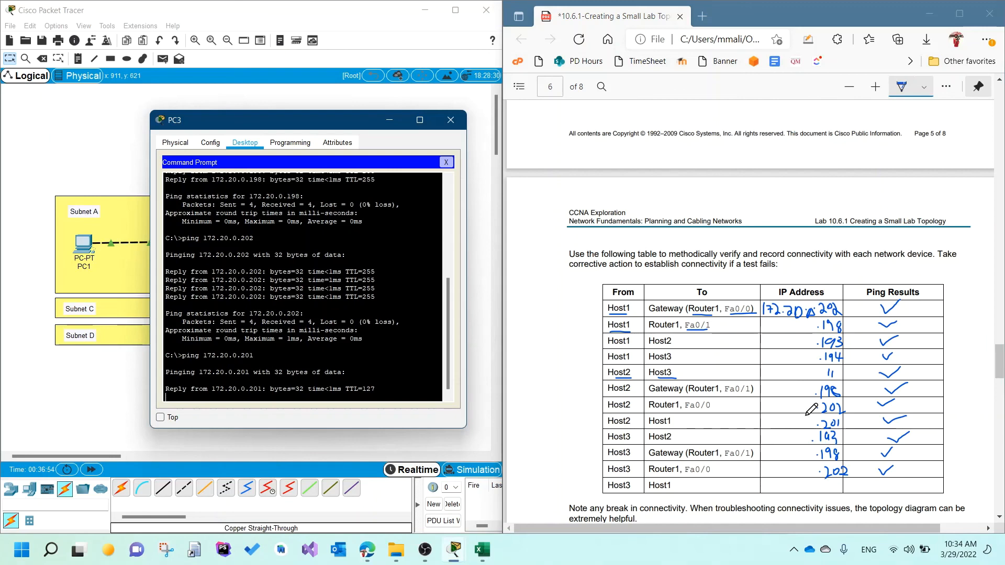
left_click(826, 485)
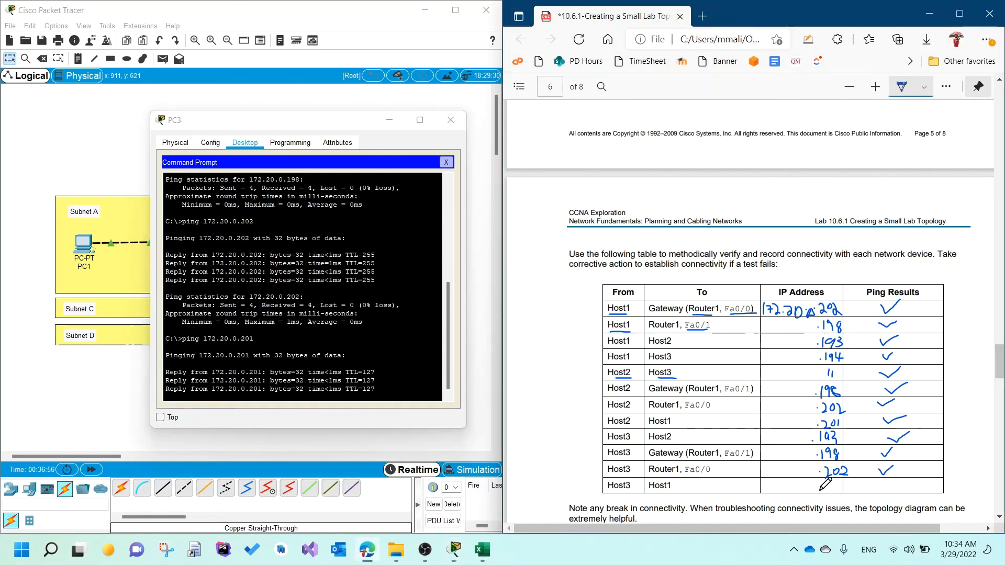
left_click(821, 490)
mouse_move(826, 484)
left_mouse_down()
mouse_move(825, 493)
mouse_move(838, 480)
mouse_move(841, 493)
mouse_move(892, 478)
left_mouse_up()
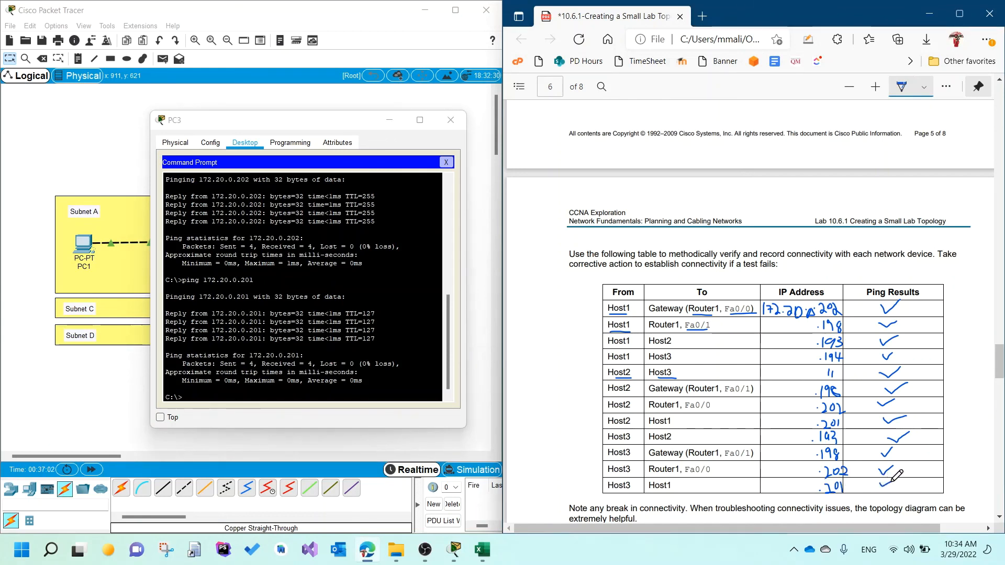
Review the remaining lab sheet from the gateway question through Tasks 5 to 7 and Appendix 1, and close PC3's command prompt
scroll(872, 431, "down", 3)
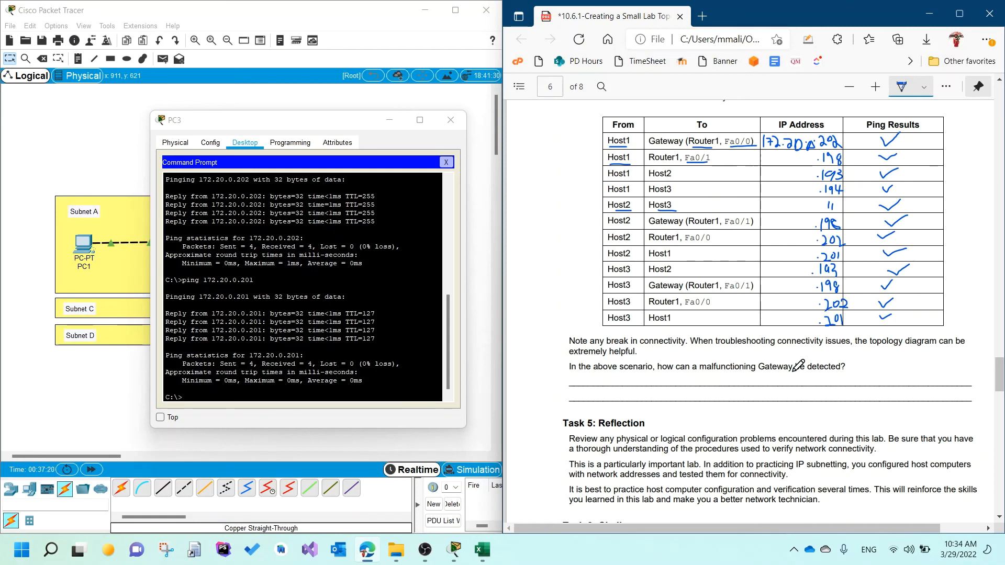
scroll(799, 367, "down", 2)
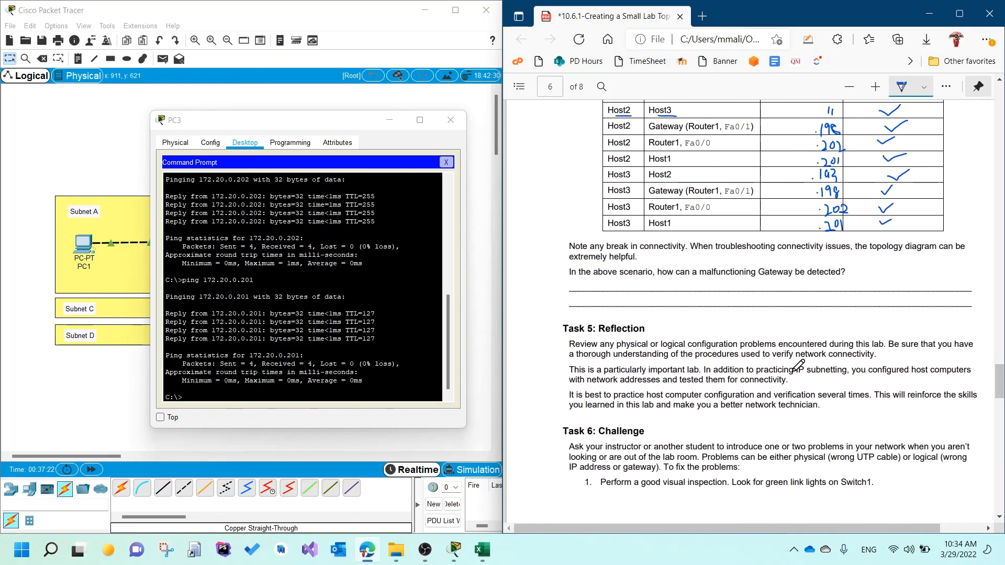
scroll(796, 369, "down", 2)
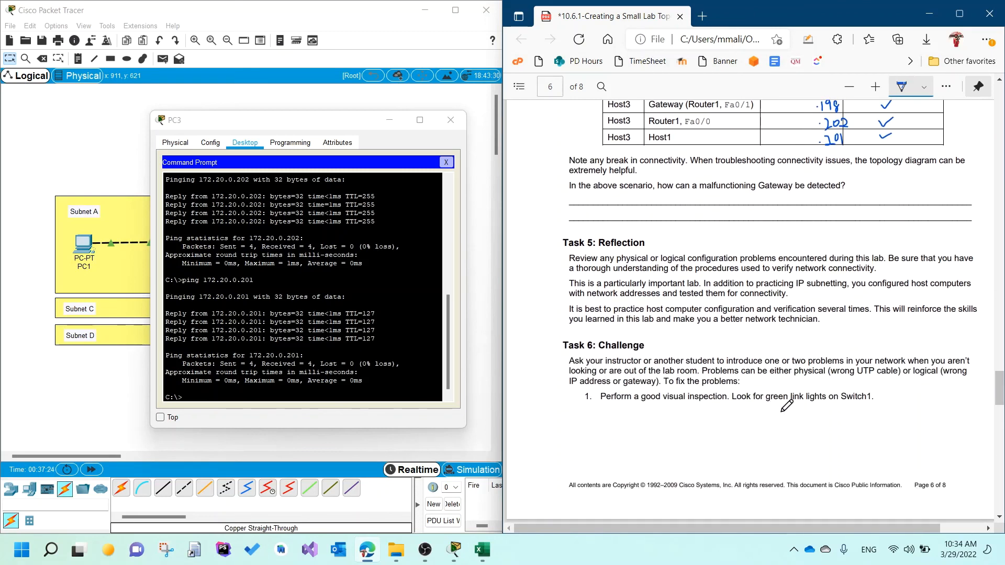
scroll(786, 407, "down", 5)
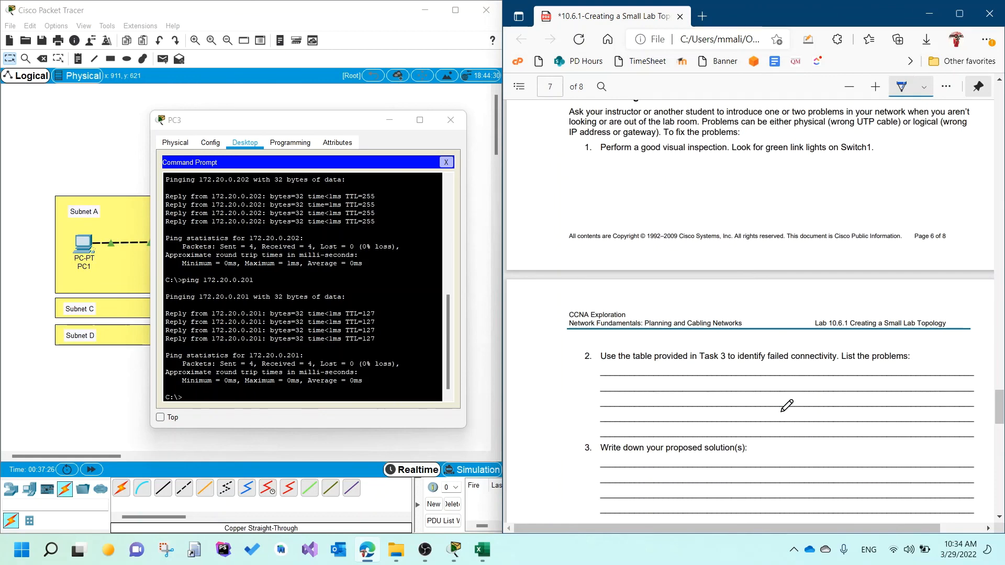
scroll(786, 406, "down", 5)
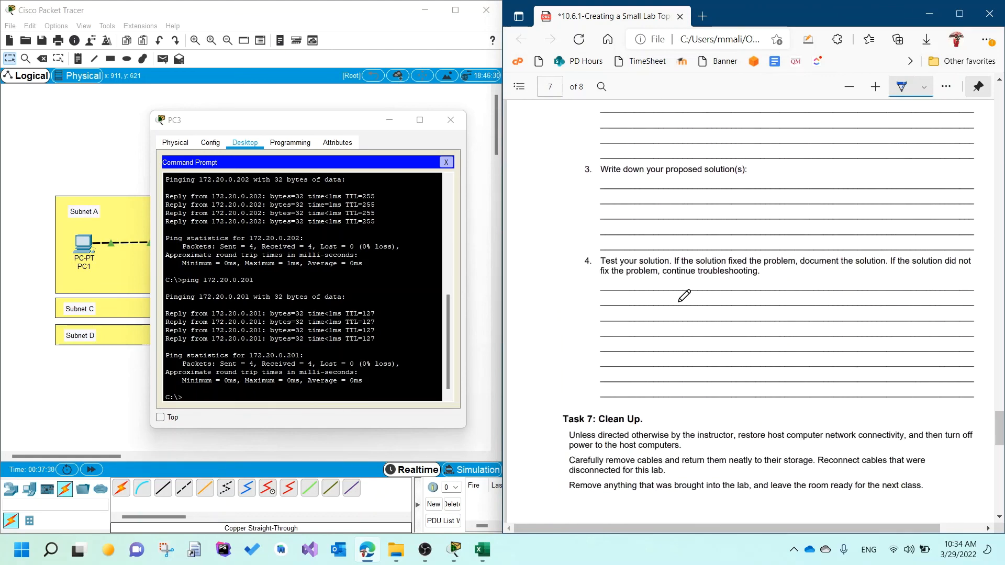
scroll(684, 296, "down", 5)
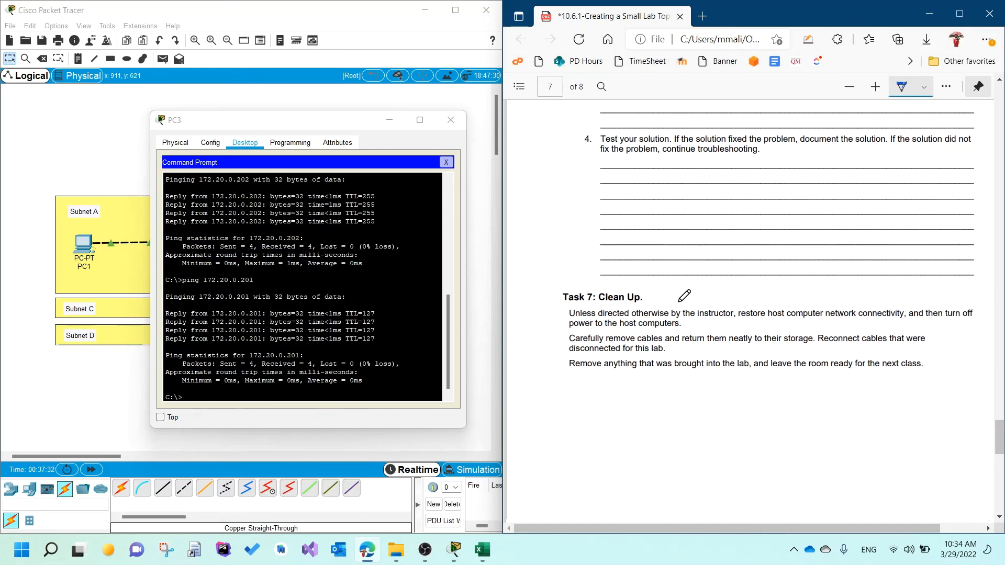
scroll(685, 295, "down", 6)
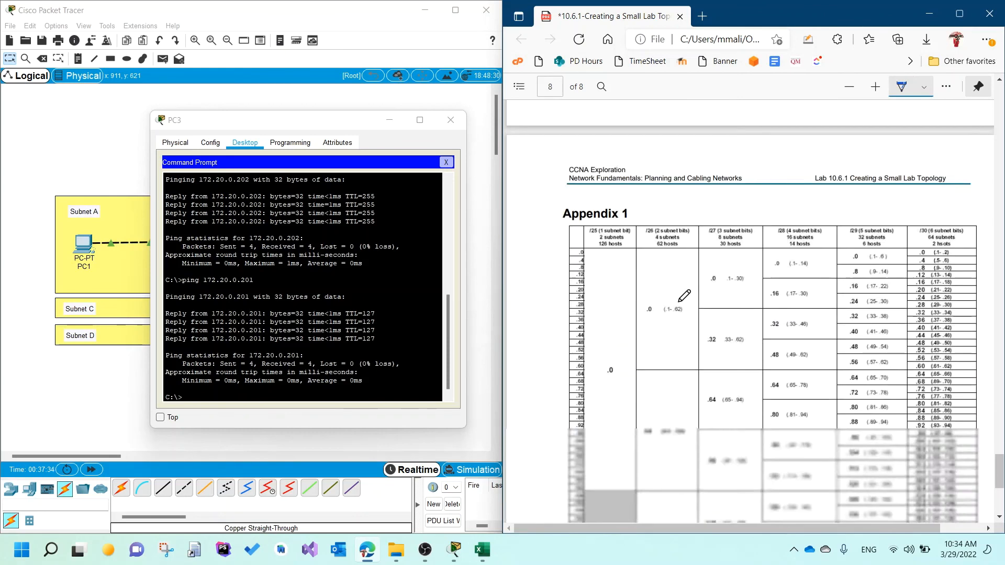
scroll(684, 296, "down", 4)
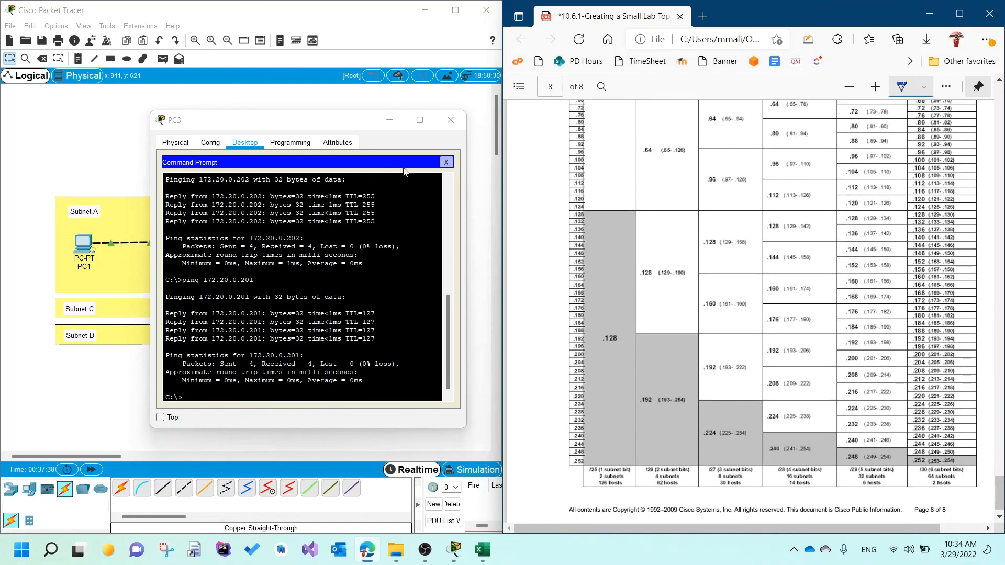
left_click(453, 162)
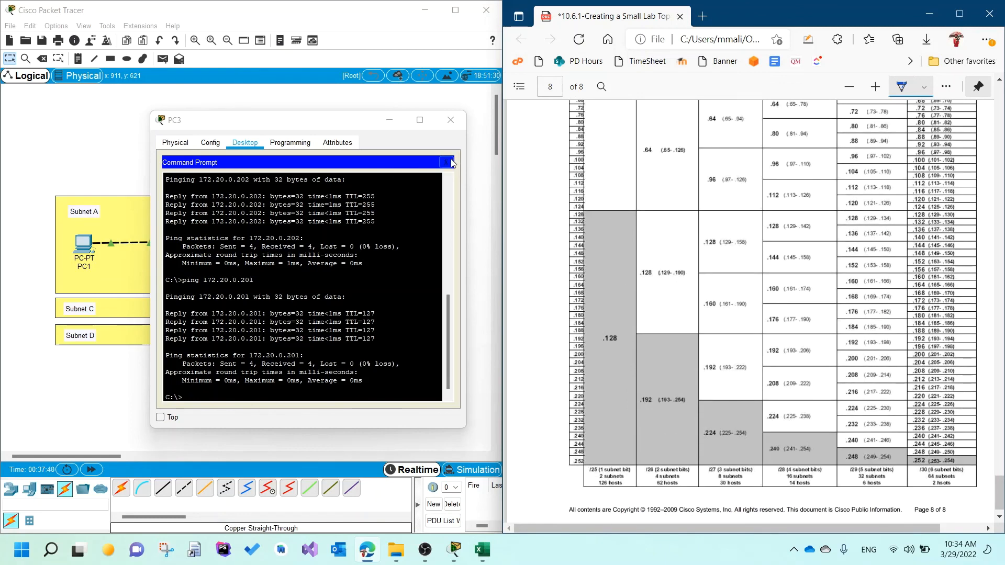